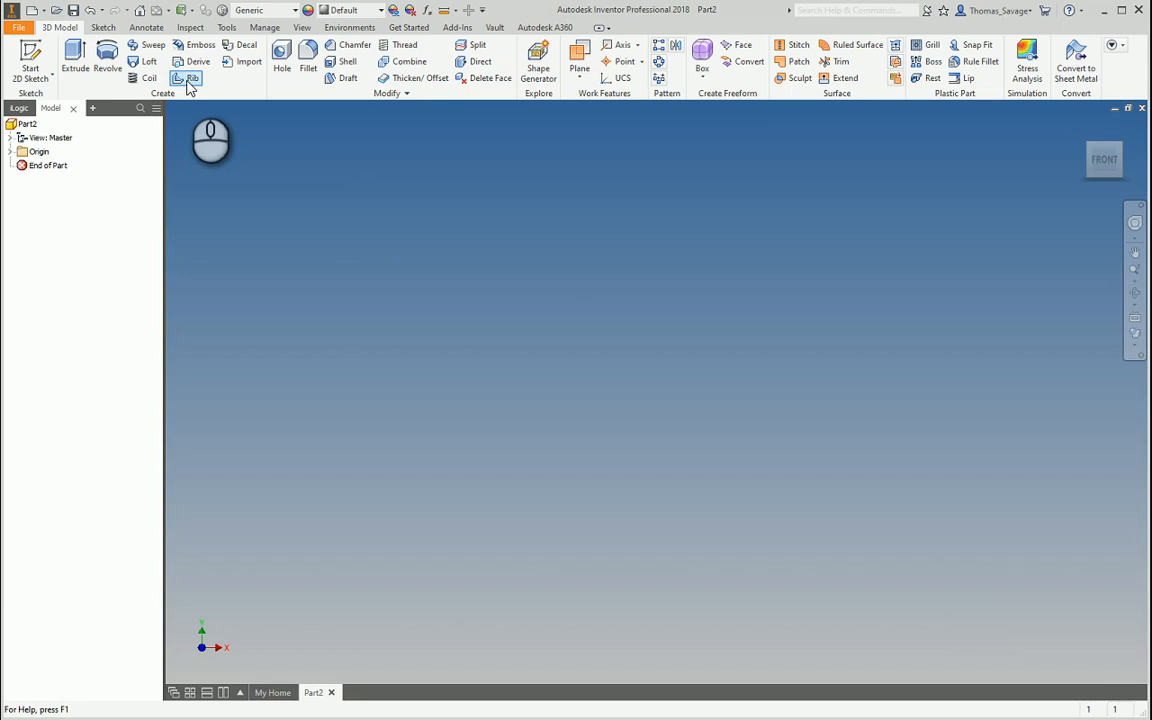
Start a sketch on the front origin plane and draw an L of connected vertical and horizontal lines, with its corner at the origin.
click(30, 55)
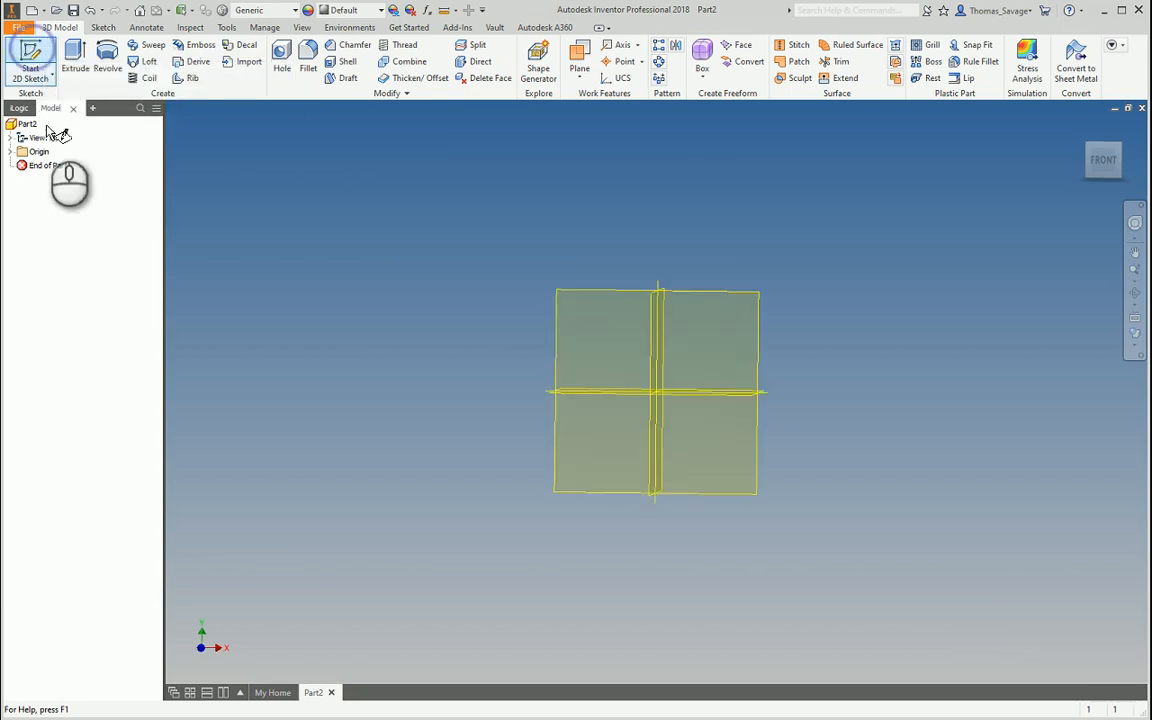
click(549, 190)
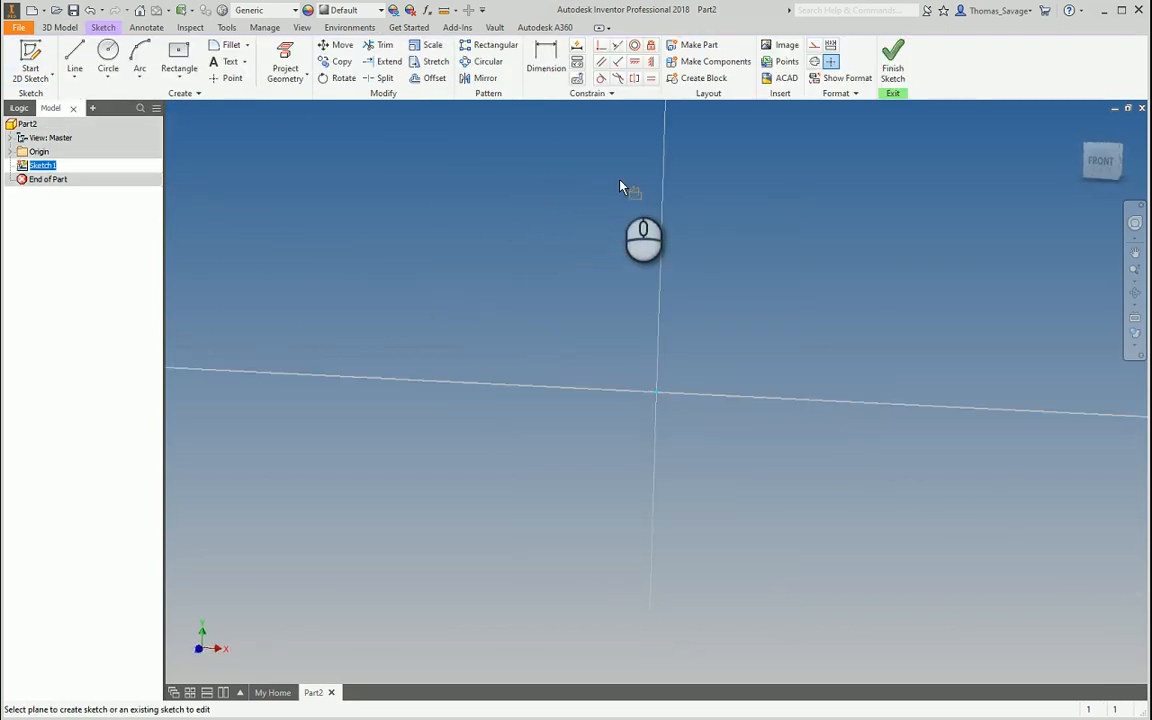
click(74, 55)
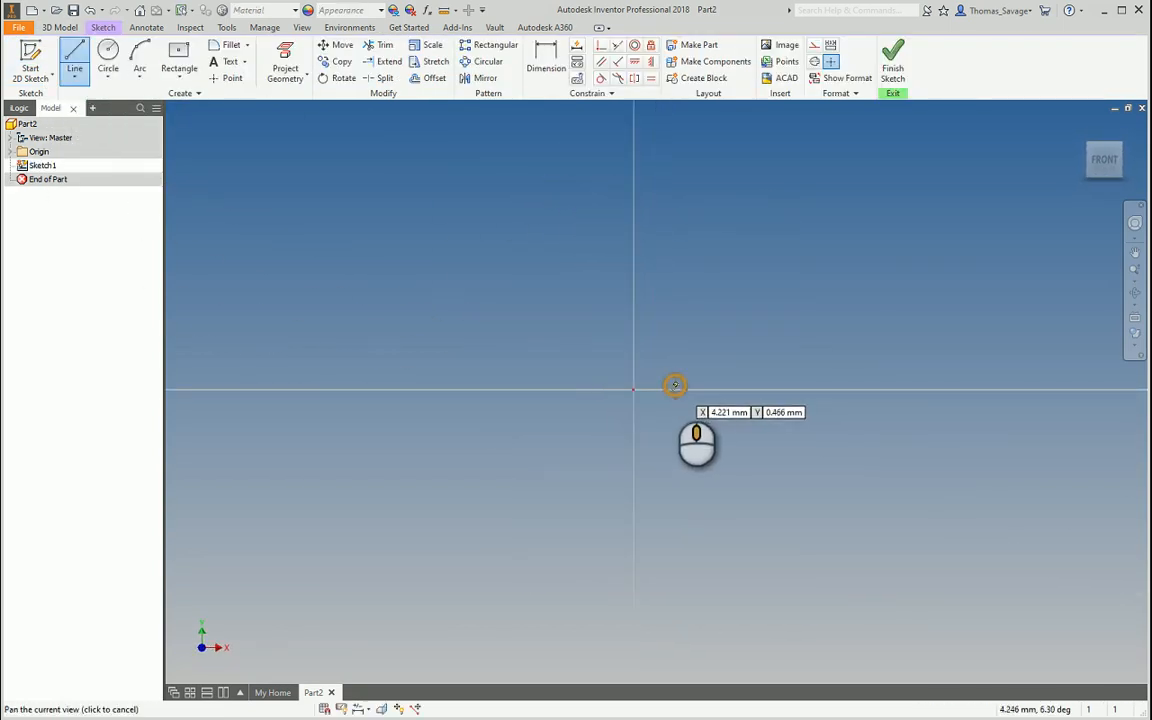
click(449, 249)
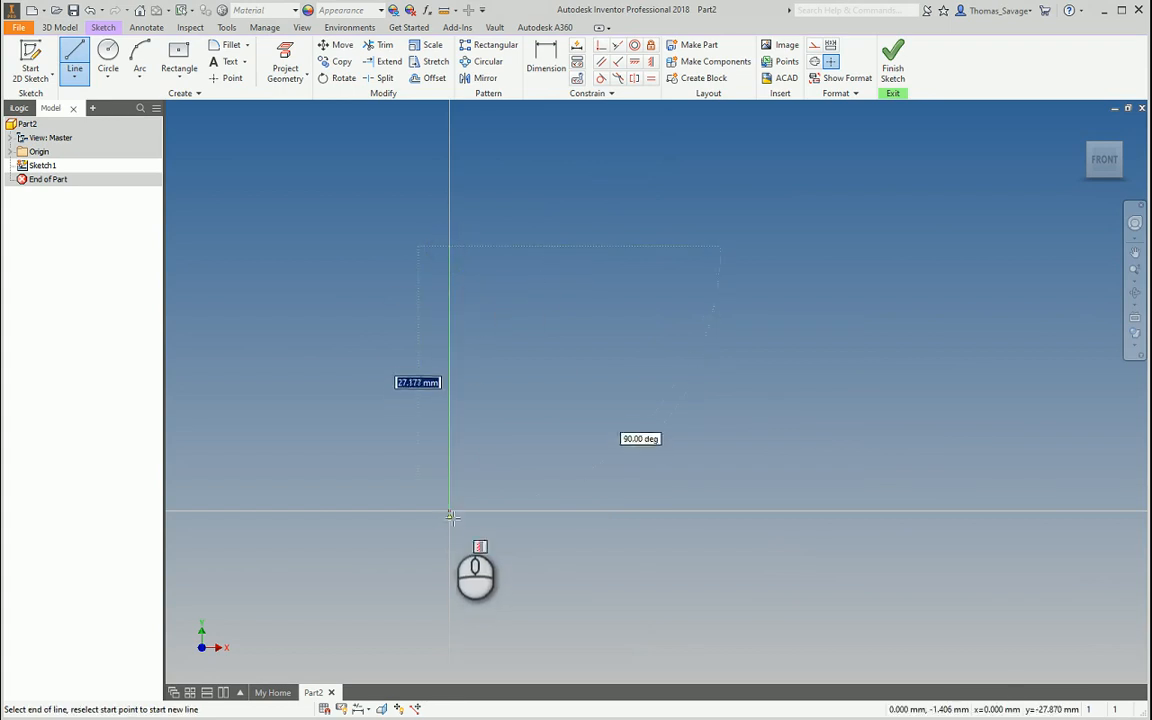
click(449, 511)
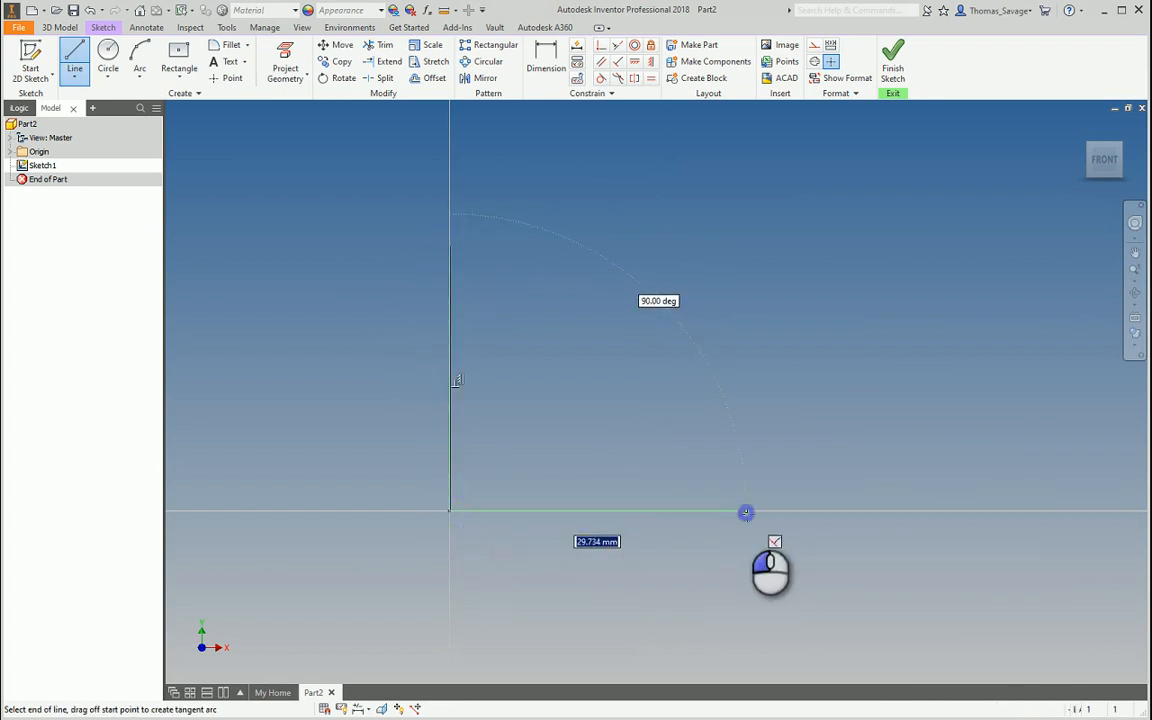
click(746, 513)
Dimension both the vertical and the horizontal line of the L to 200 mm.
click(545, 58)
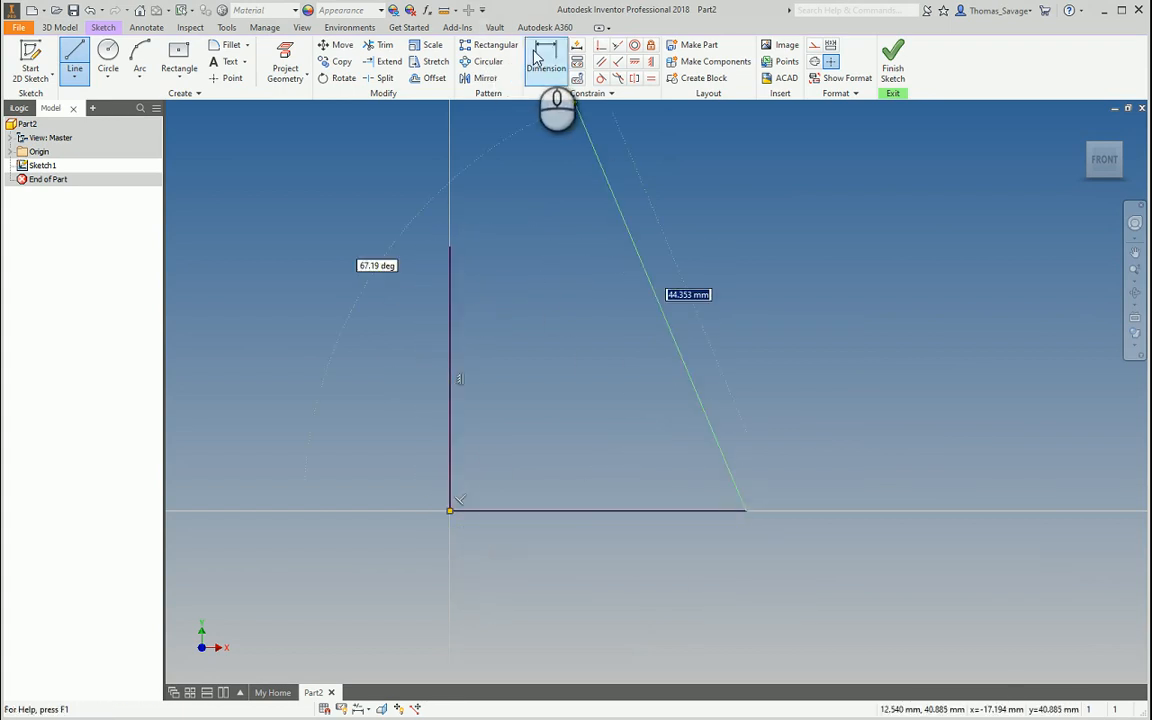
click(411, 356)
text(200)
key(Return)
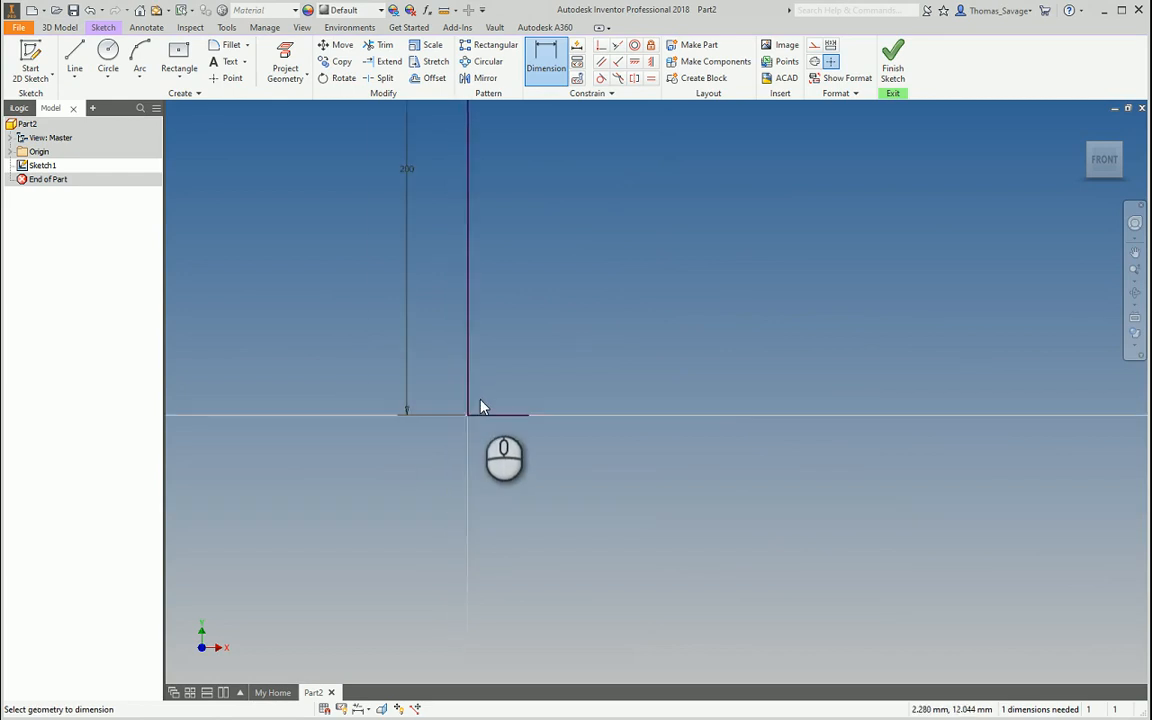
click(508, 427)
click(512, 490)
text(200)
key(Return)
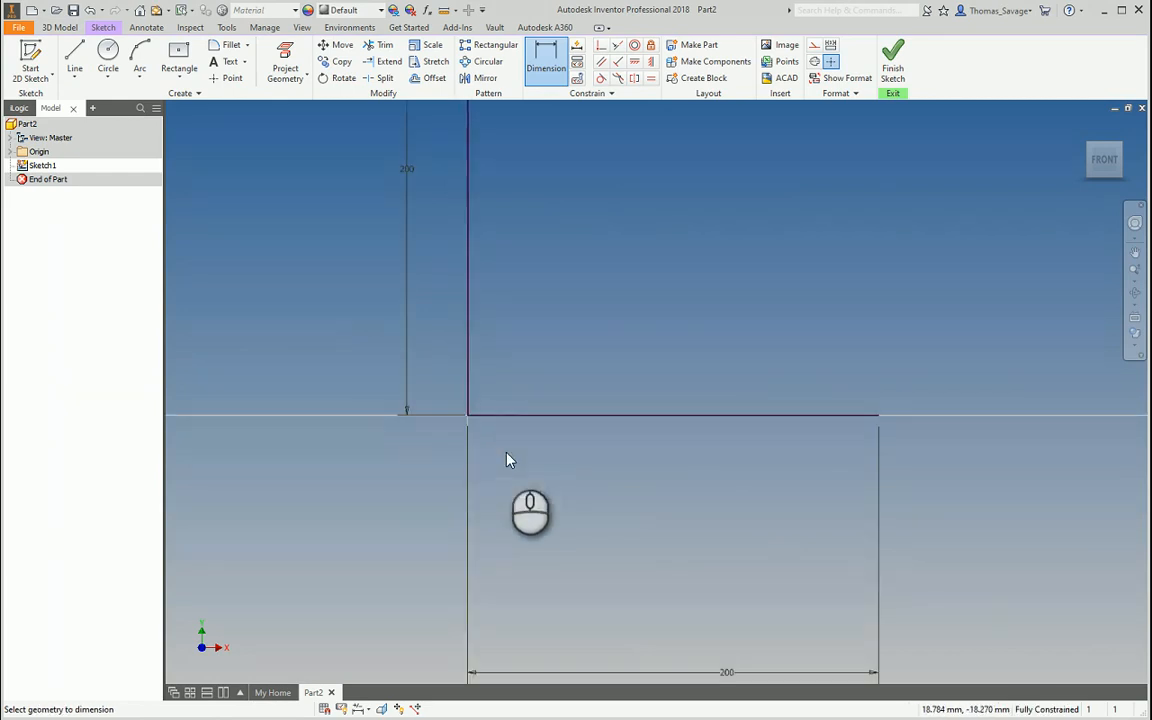
click(74, 58)
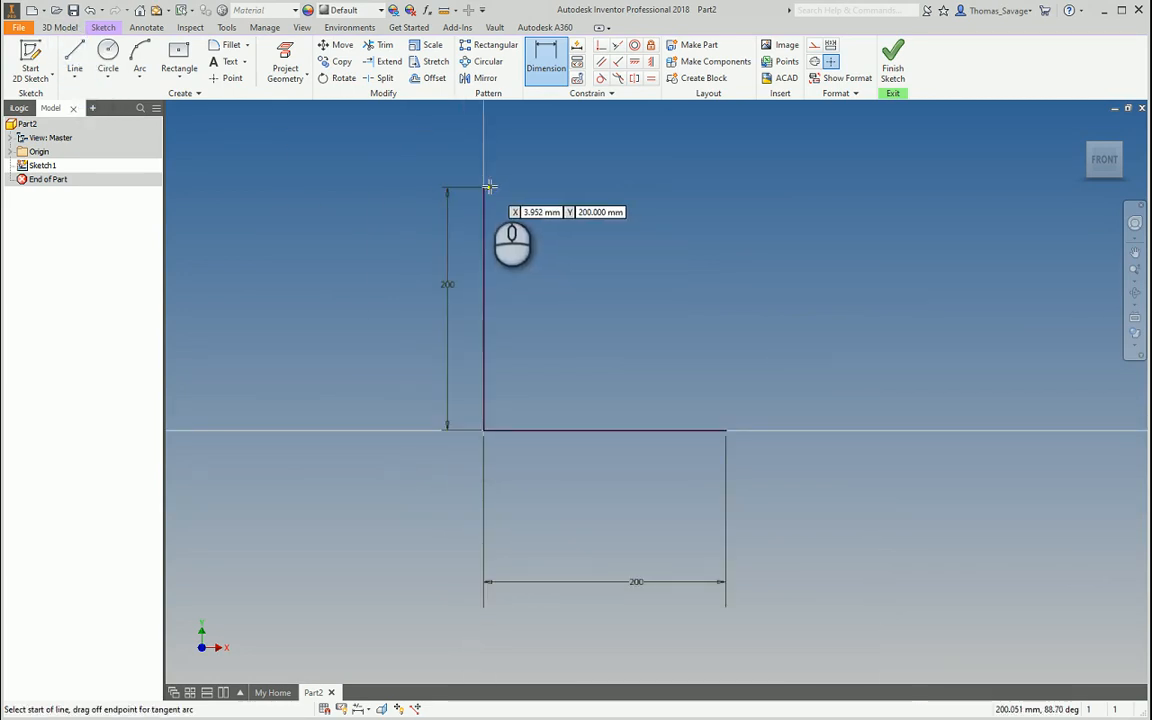
click(486, 187)
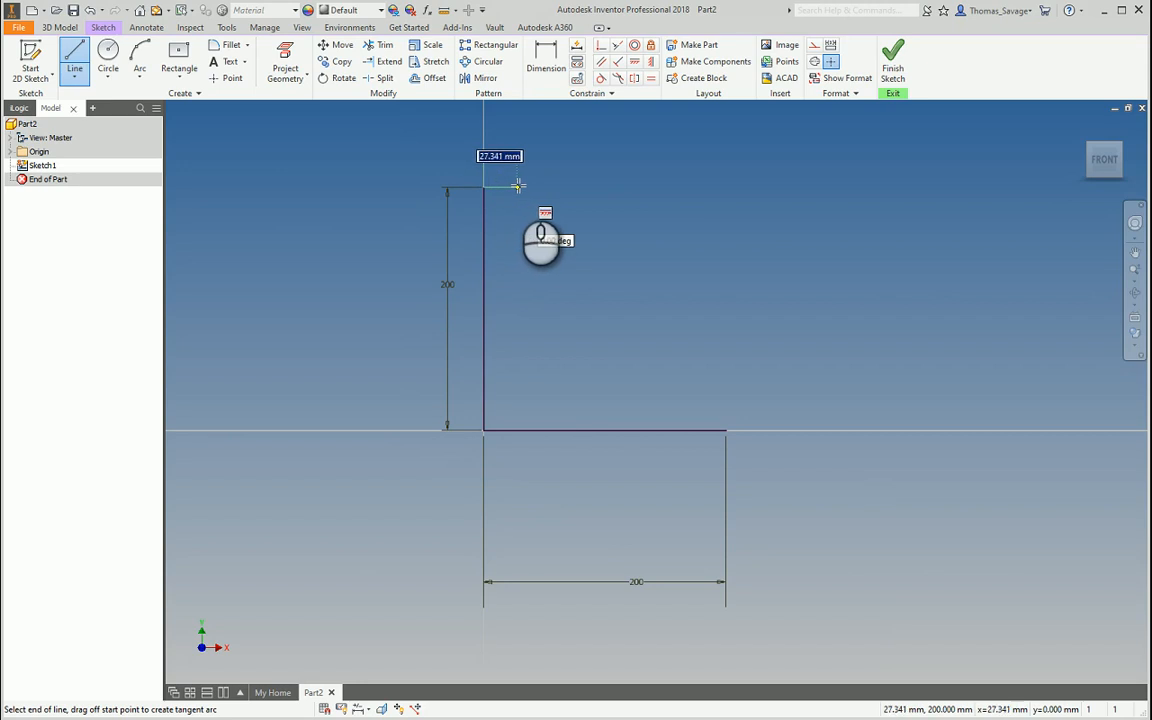
click(518, 186)
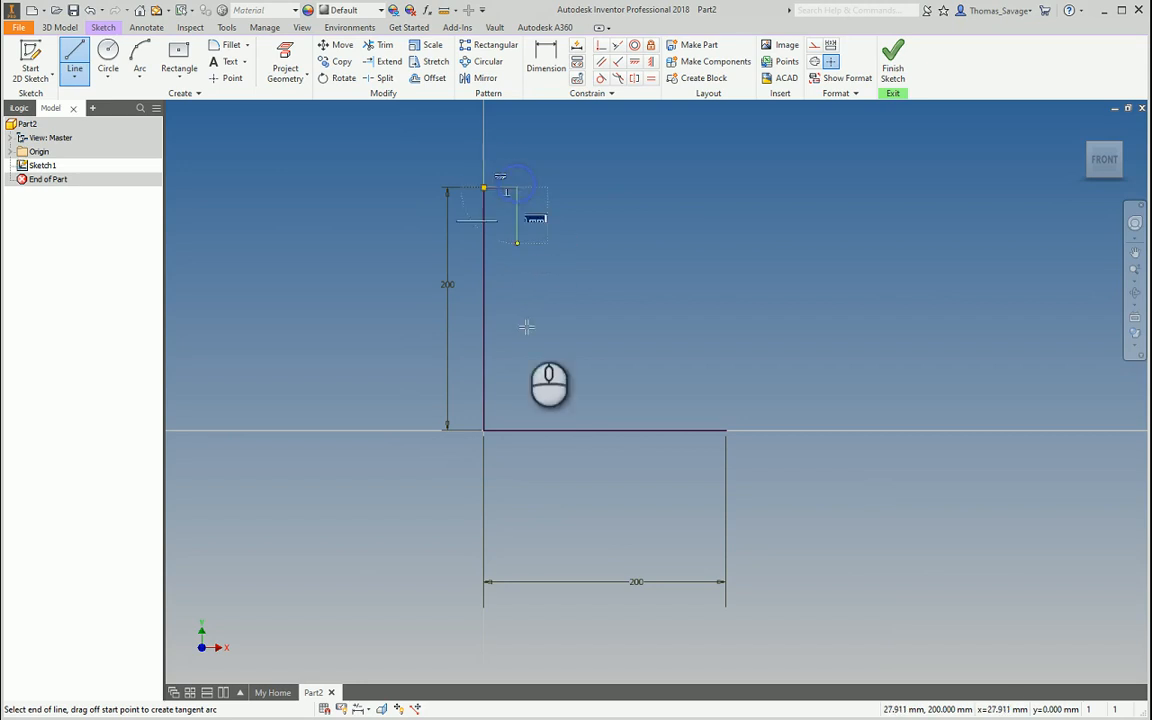
click(520, 396)
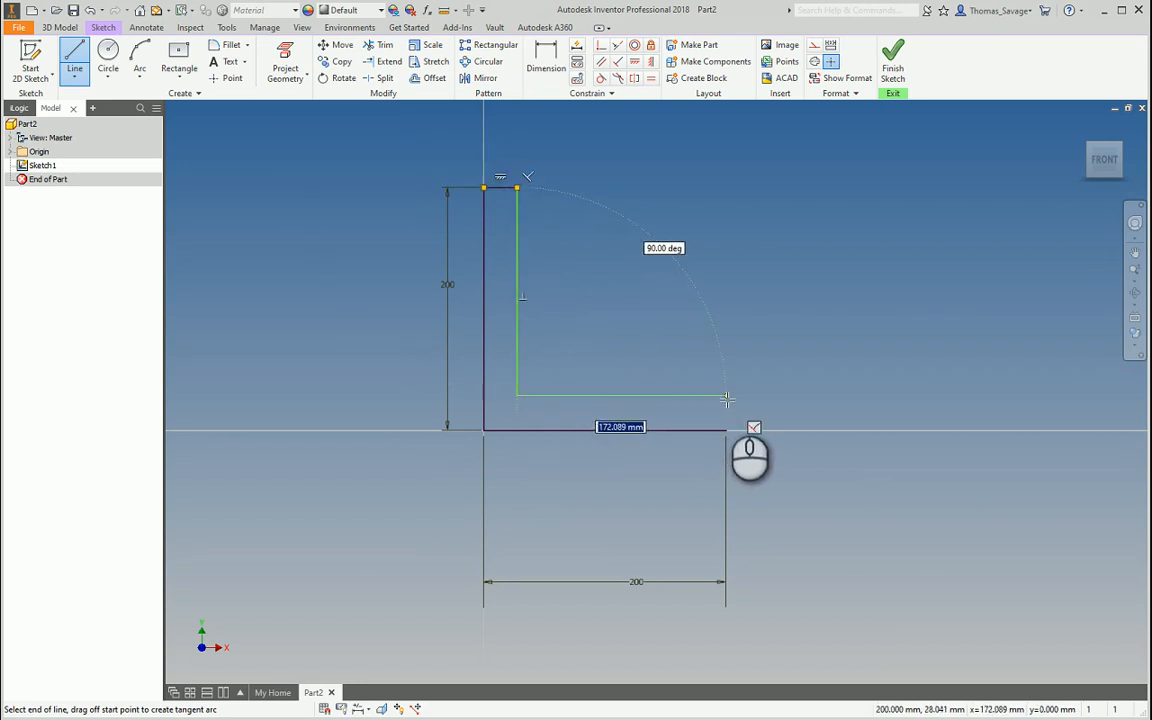
key(Escape)
key(Escape)
drag(579, 318, 514, 141)
key(Delete)
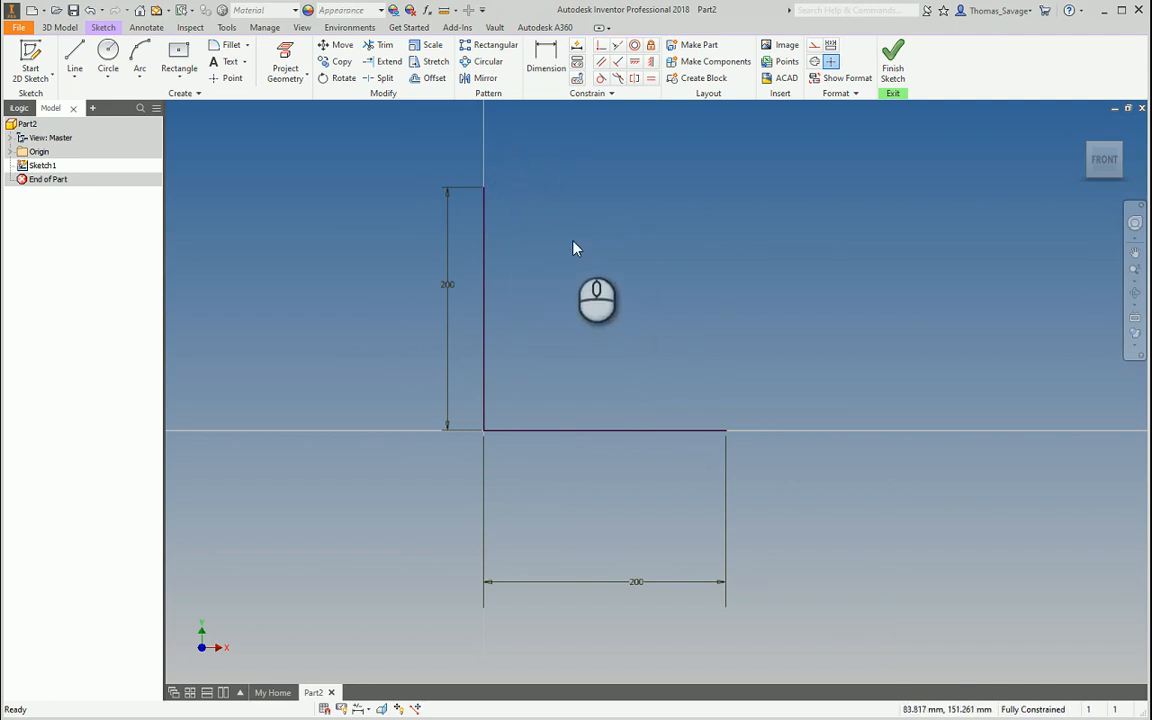
Offset the L-shaped lines 30 mm toward the inside of the corner.
click(433, 78)
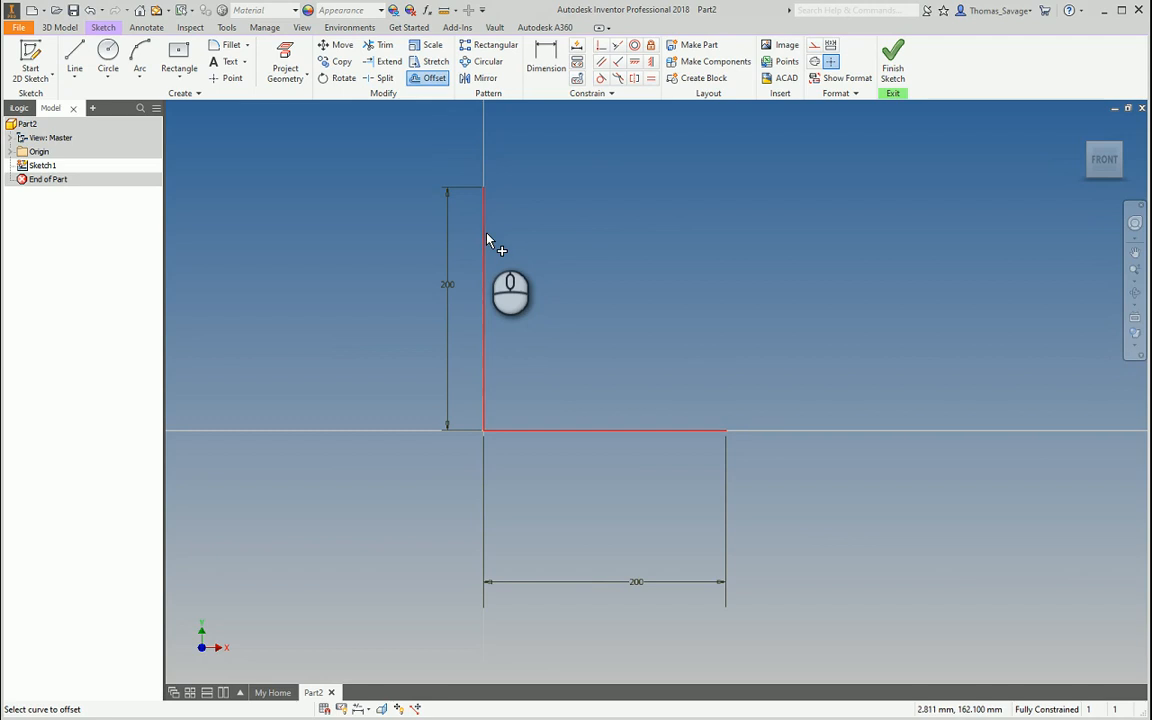
click(485, 238)
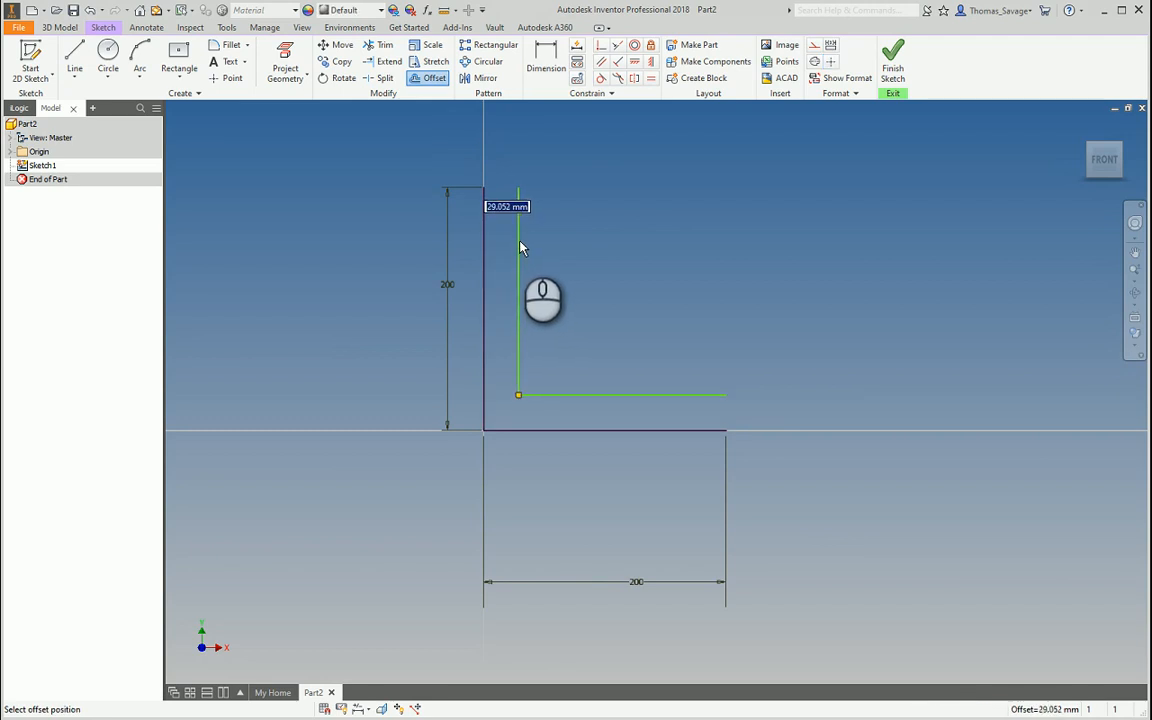
text(30)
key(Return)
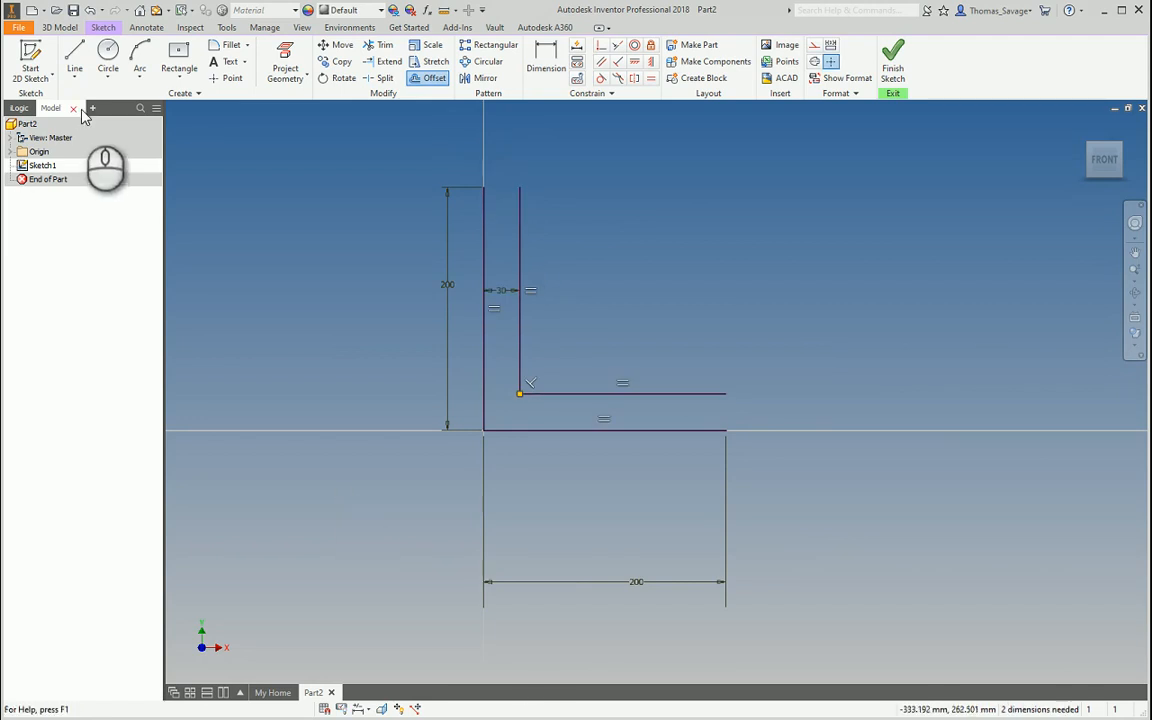
Close both open ends of the L profile with short lines and finish the sketch.
click(78, 57)
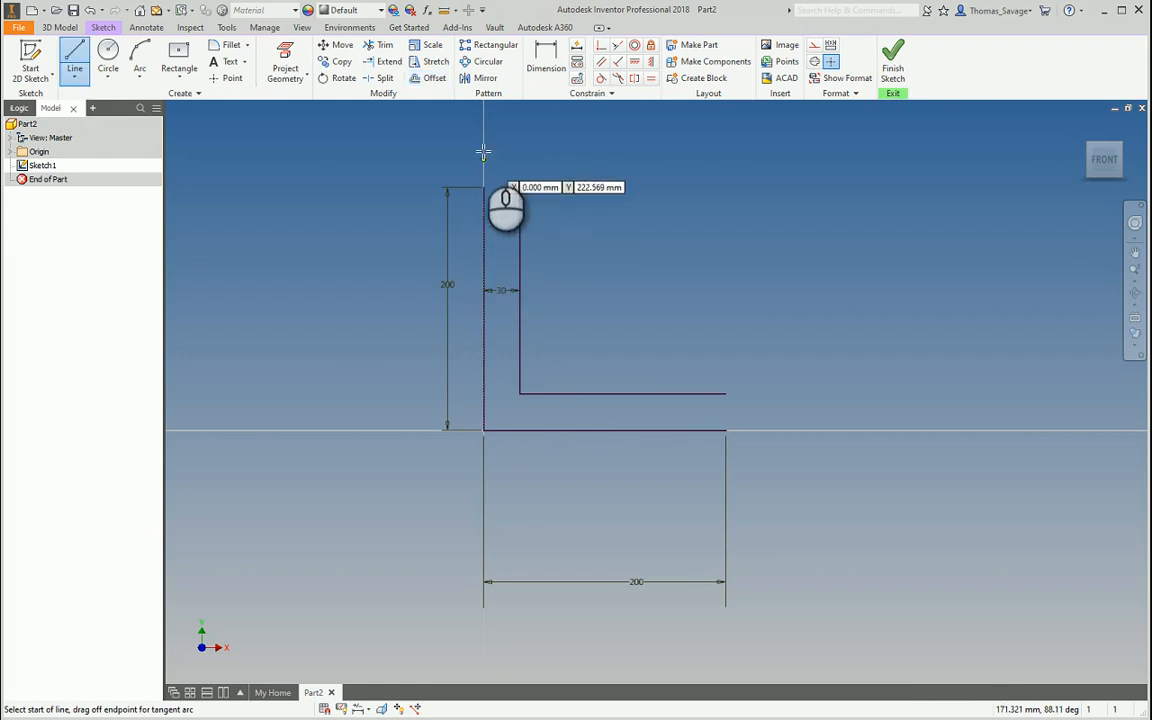
scroll(483, 152, down, 3)
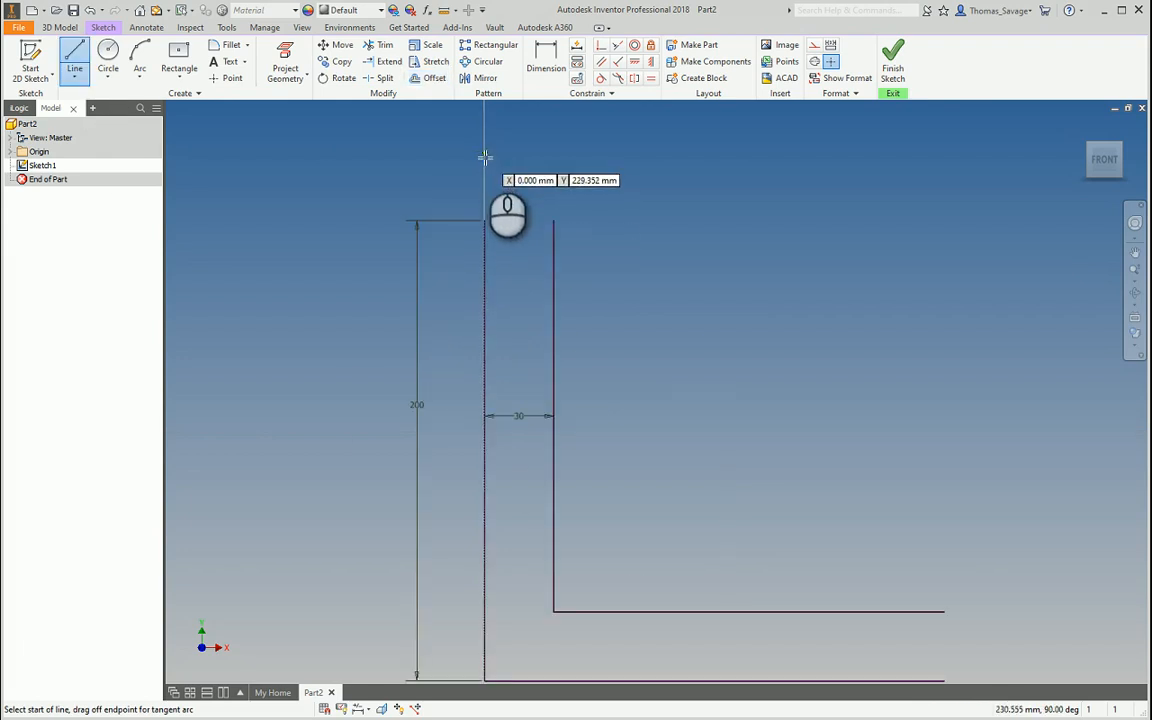
click(555, 219)
click(484, 220)
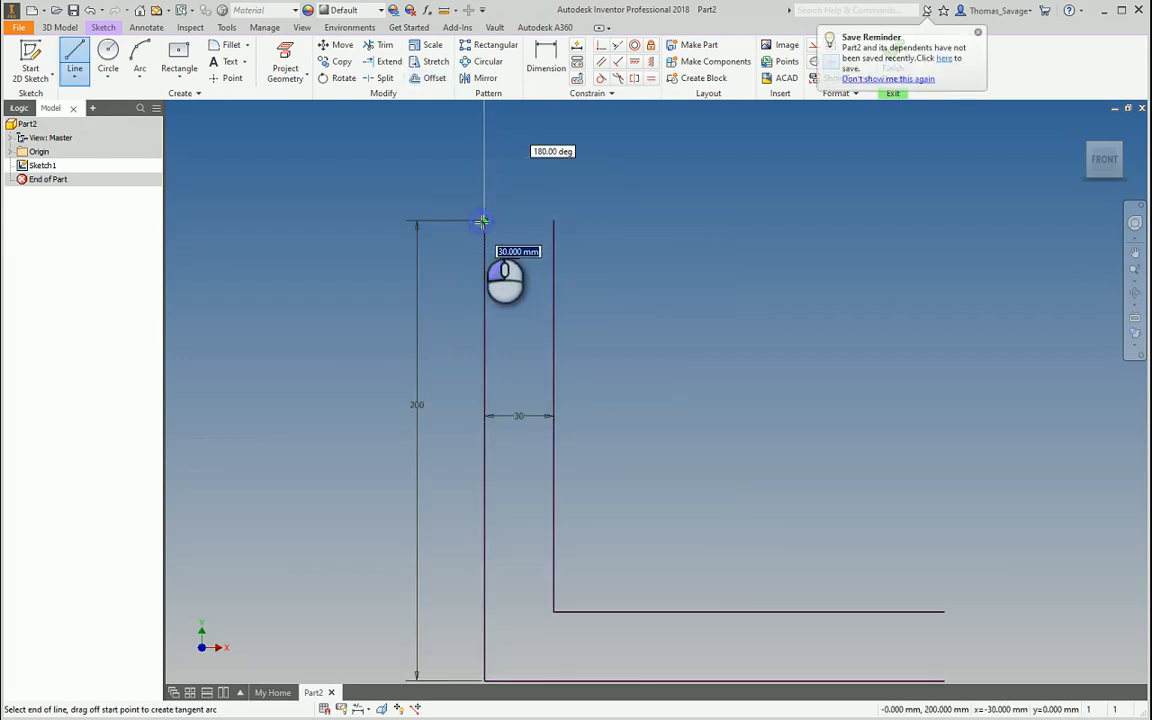
scroll(577, 248, up, 5)
click(705, 375)
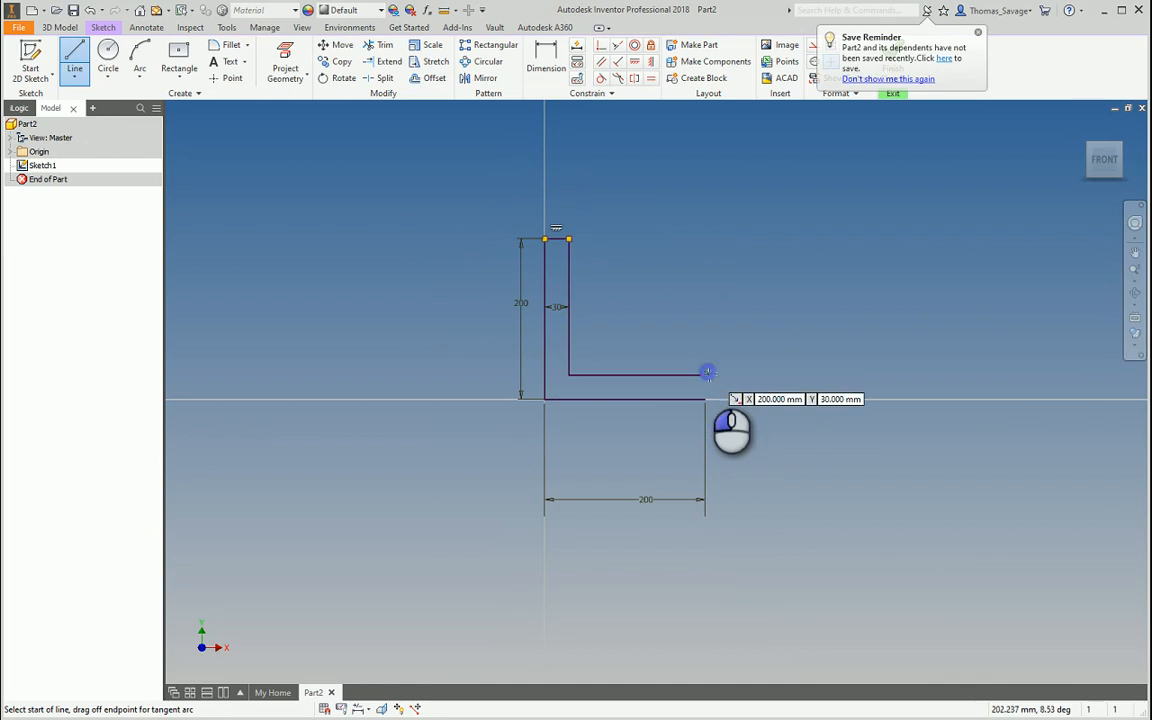
click(706, 399)
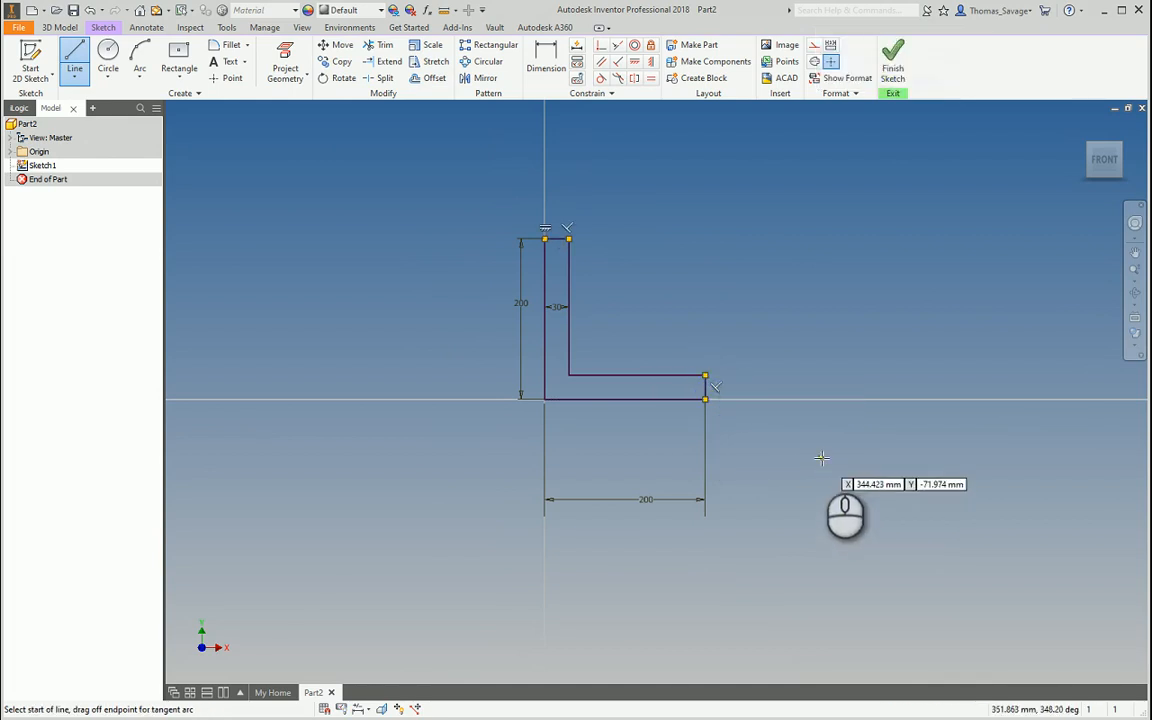
key(Escape)
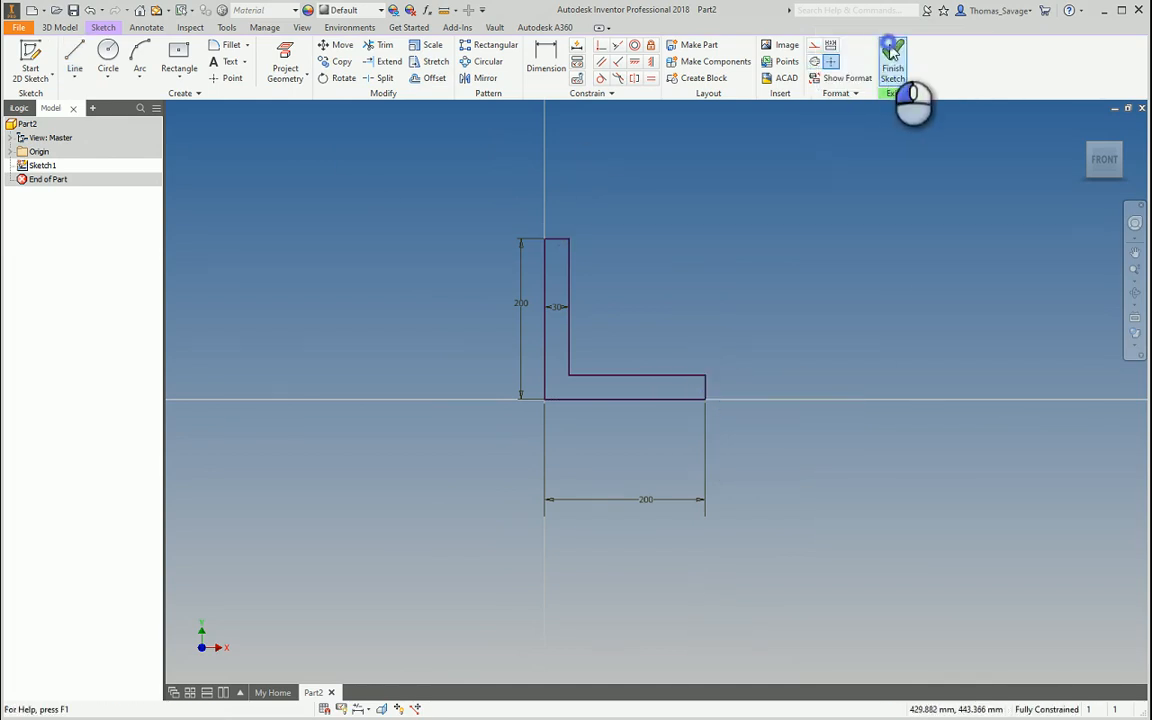
click(888, 58)
Extrude the L profile by a distance of 200 mm as a solid.
scroll(525, 302, up, 8)
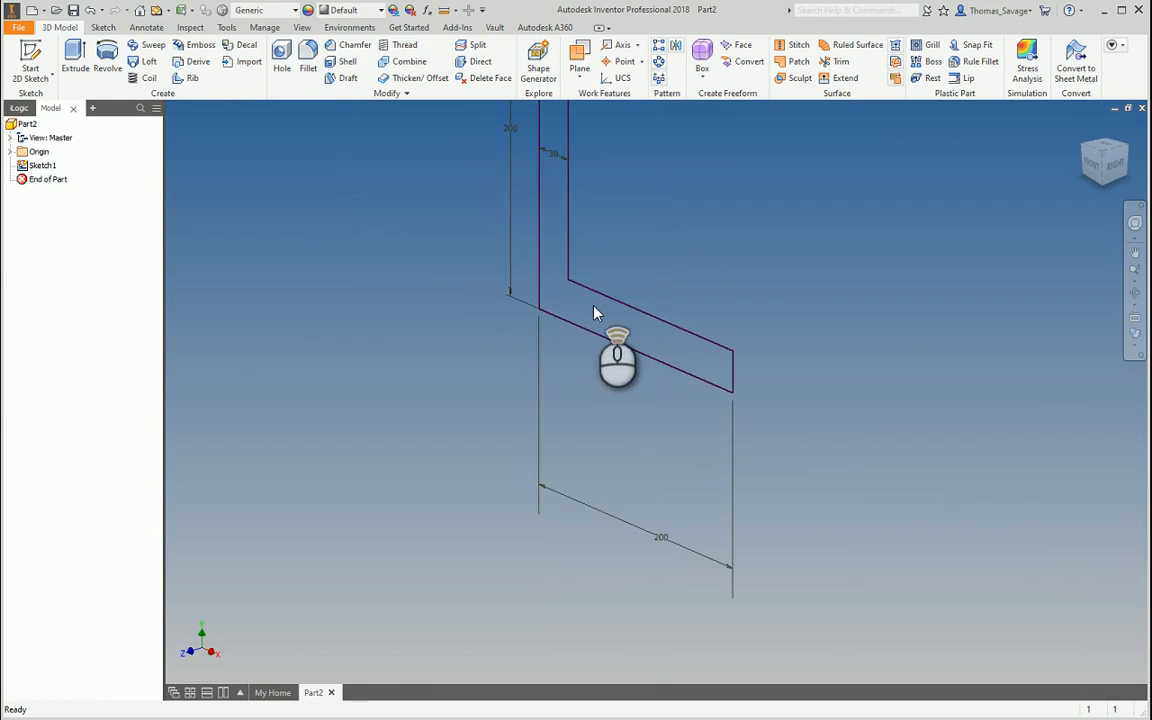
middle_drag(596, 270, 514, 380)
click(75, 55)
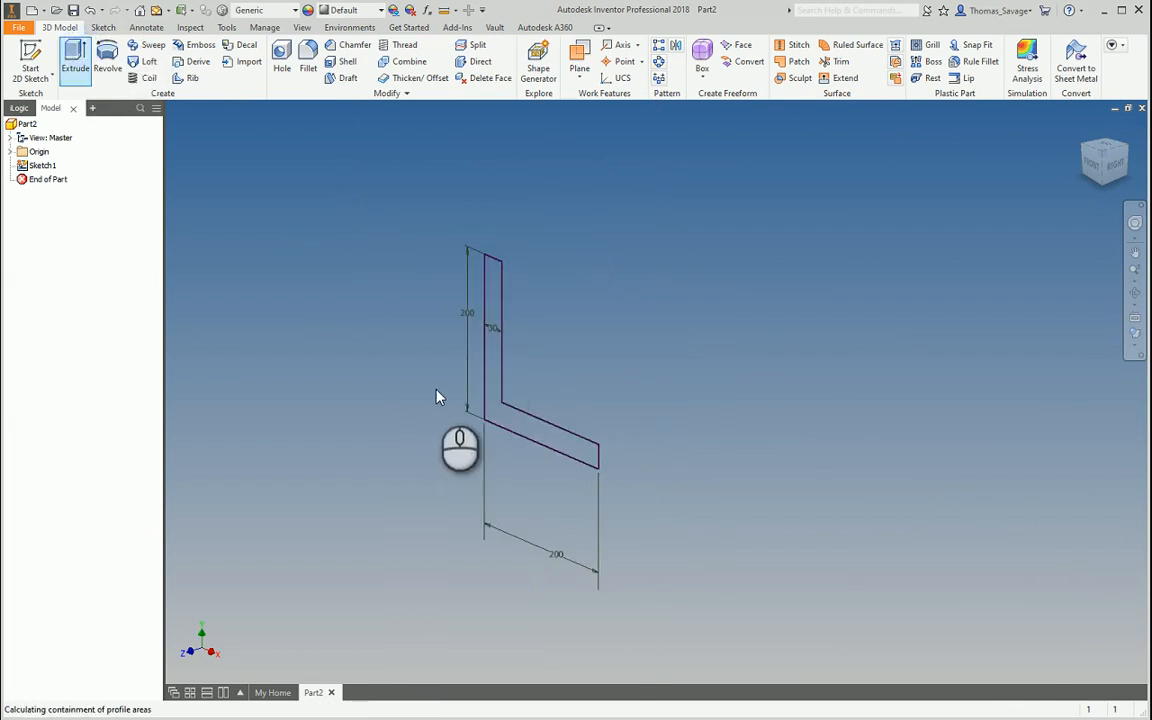
drag(338, 189, 208, 196)
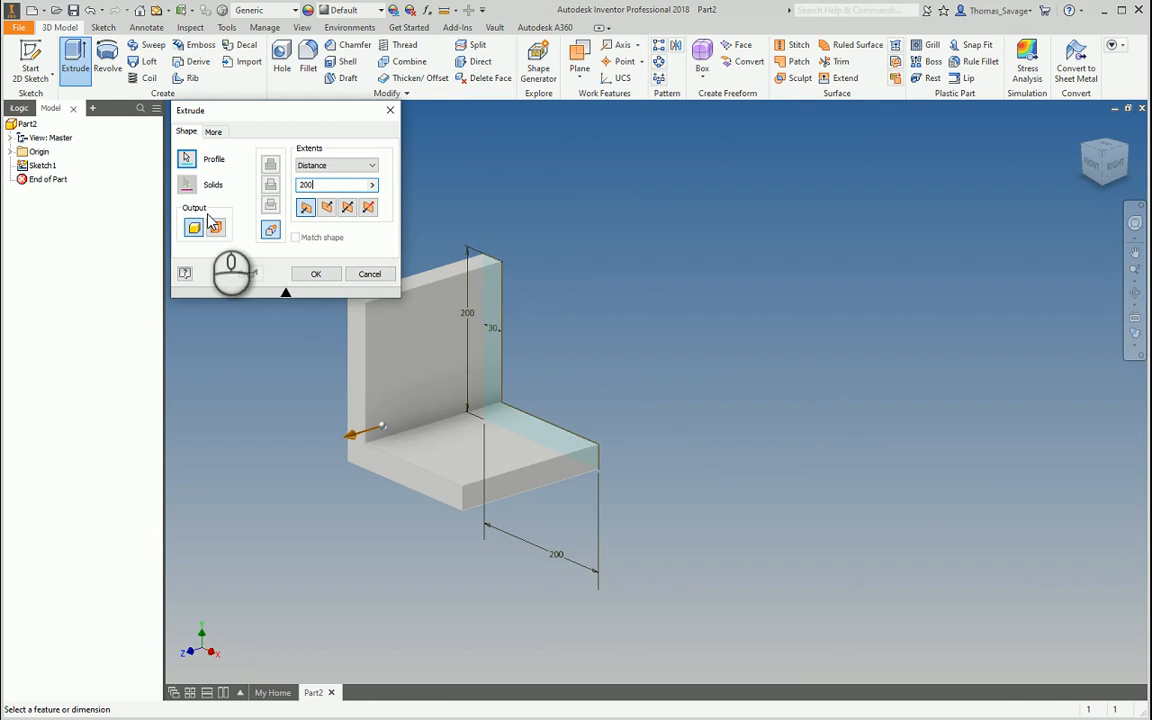
key(Return)
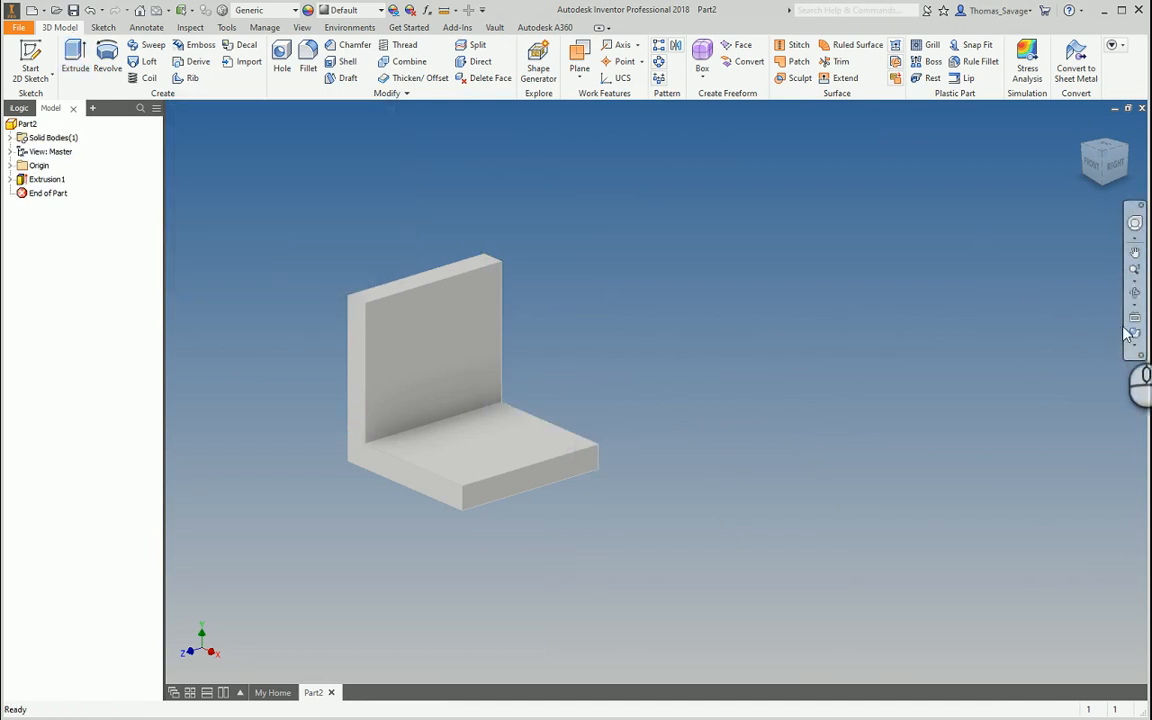
Change the visual style so the model is shaded with its edges displayed.
click(1132, 329)
click(1036, 509)
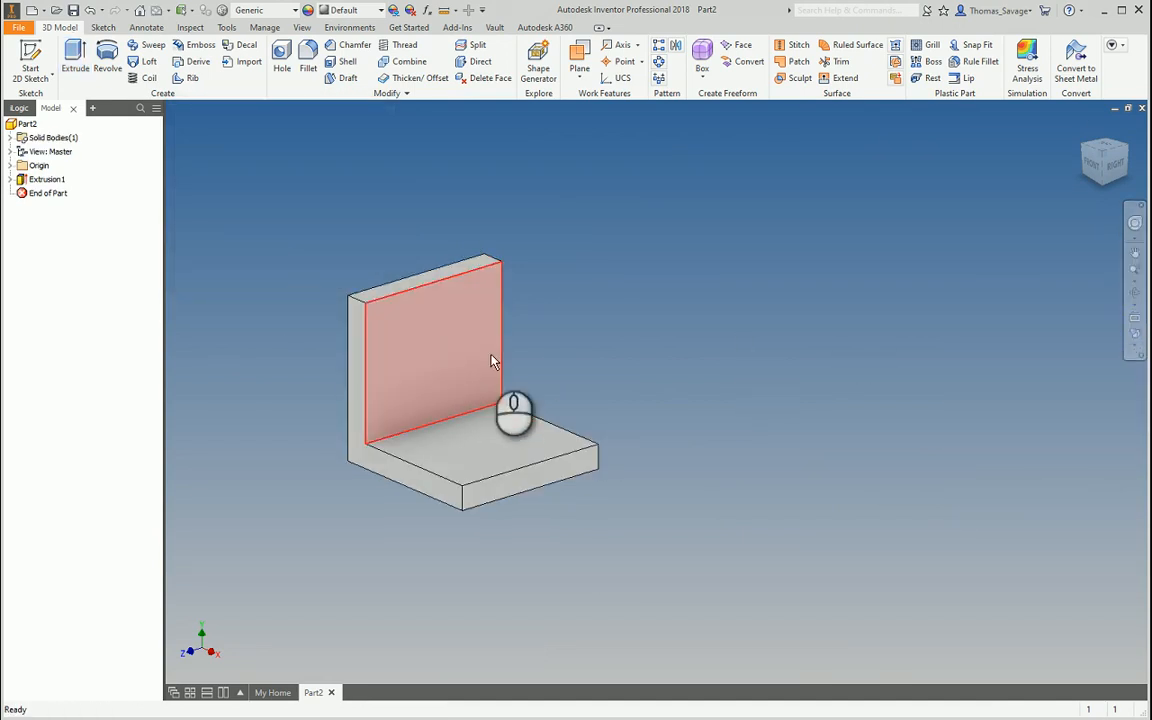
shift+middle_drag(680, 352, 730, 324)
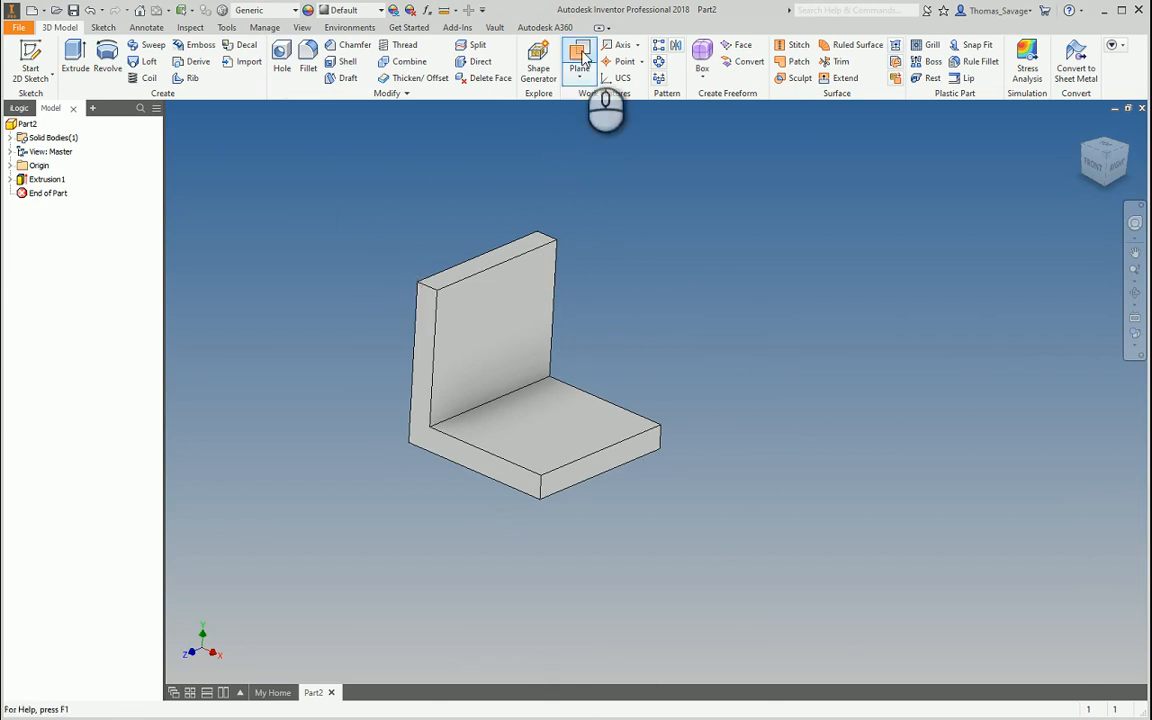
Create an inclined work plane through the vertical plate's inner top edge and the base plate's outer upper edge.
click(581, 56)
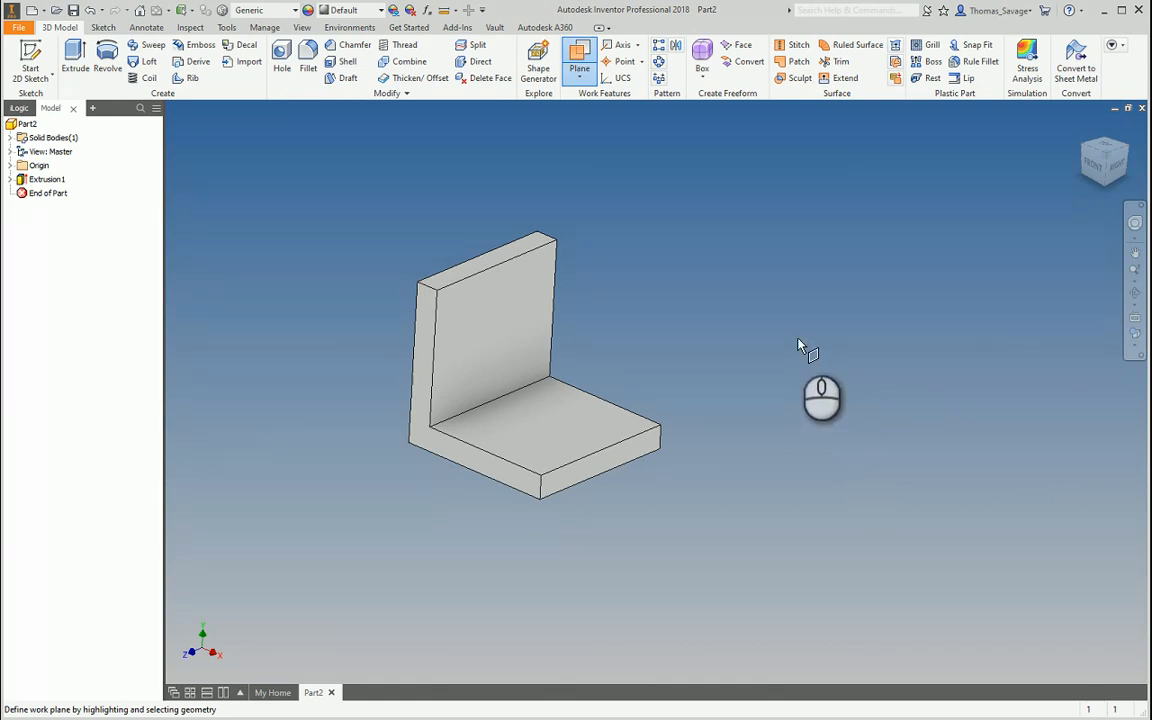
click(533, 256)
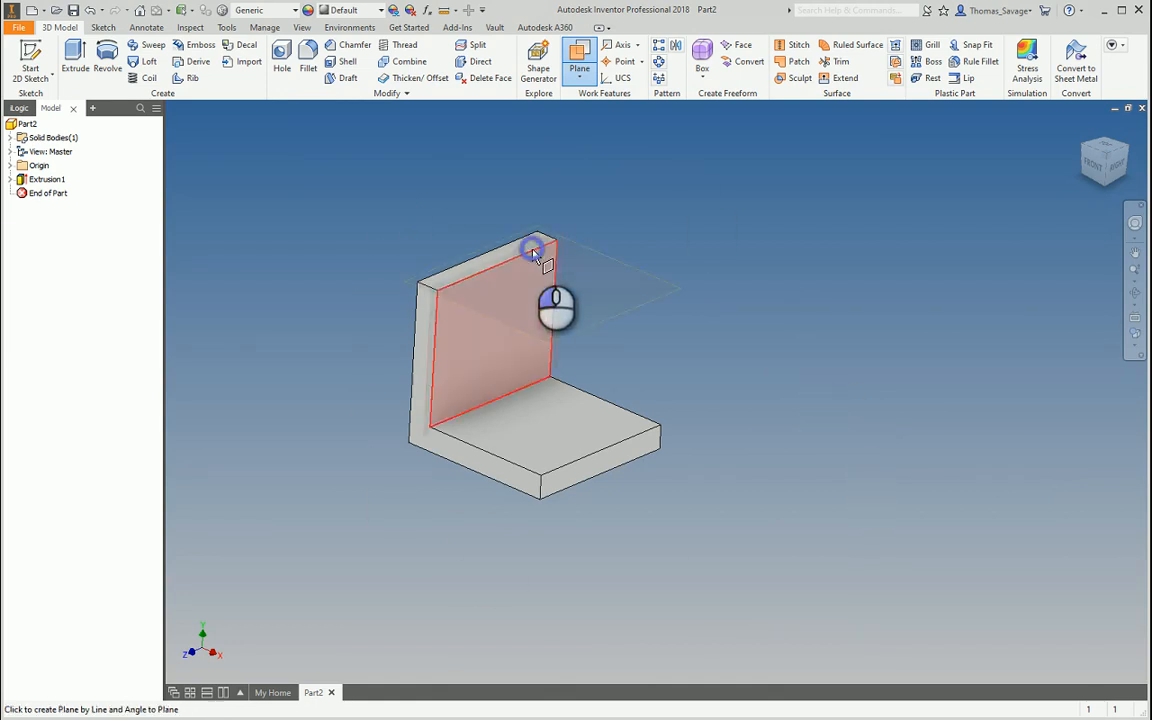
click(632, 443)
shift+middle_drag(761, 409, 792, 411)
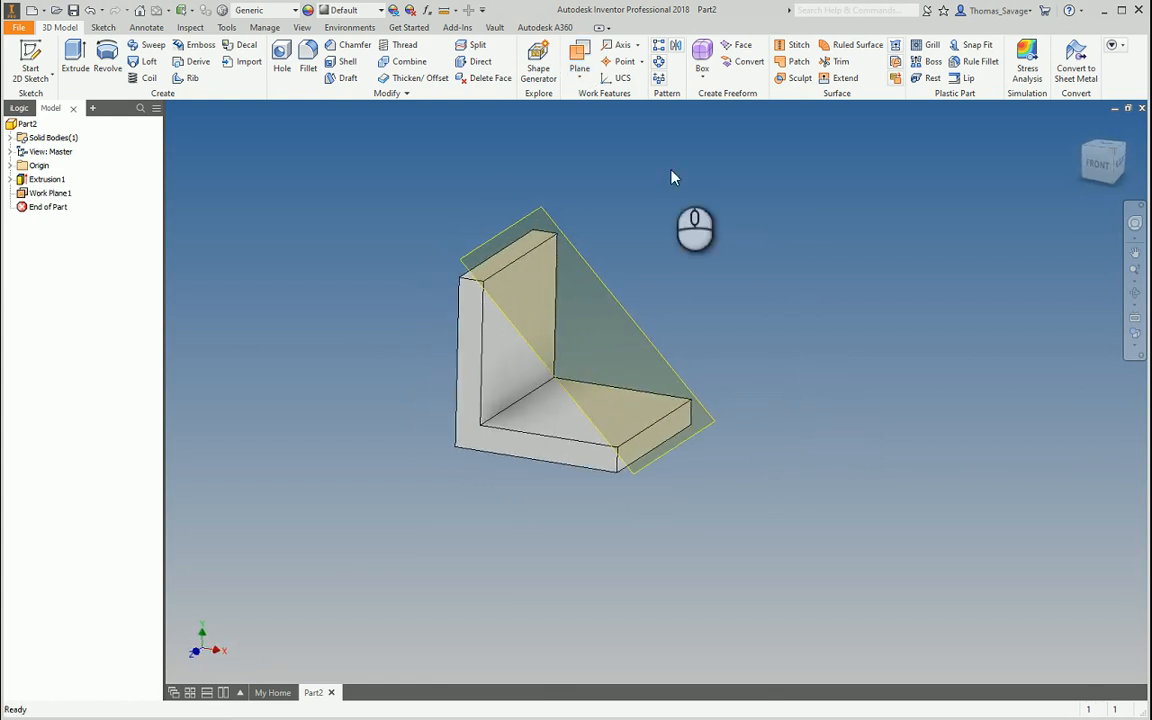
shift+middle_drag(792, 339, 707, 380)
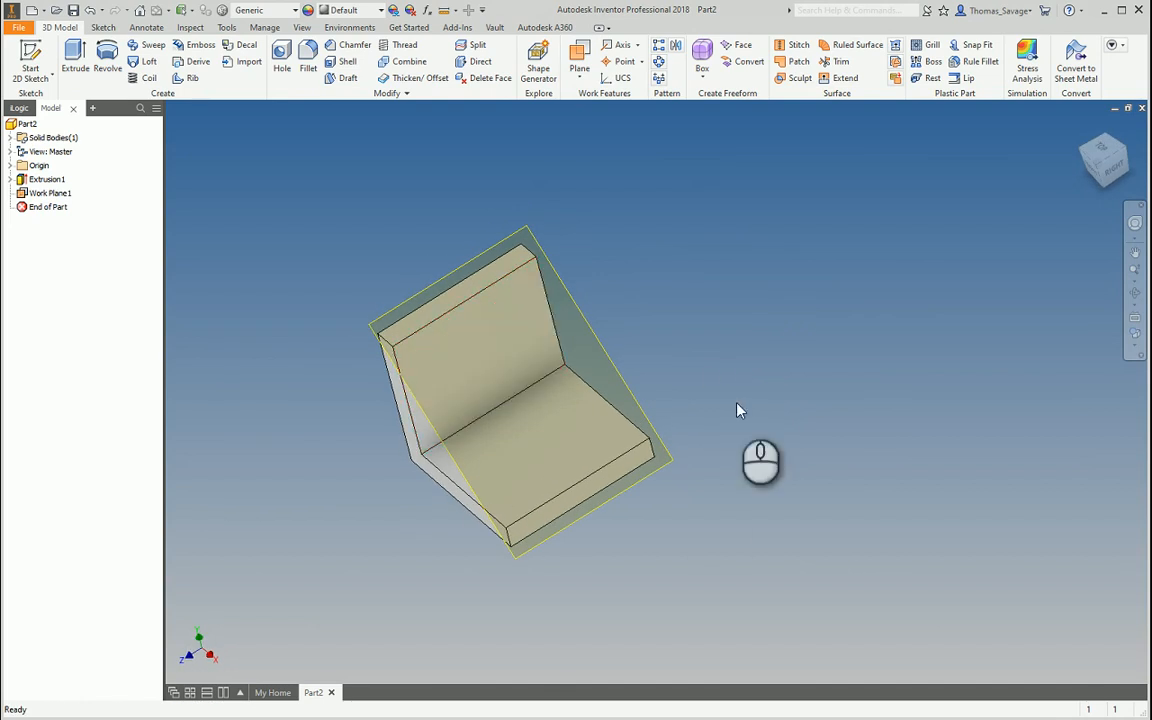
Create a work plane midway between the two L-shaped end faces of the bracket.
click(580, 58)
shift+middle_drag(689, 360, 690, 355)
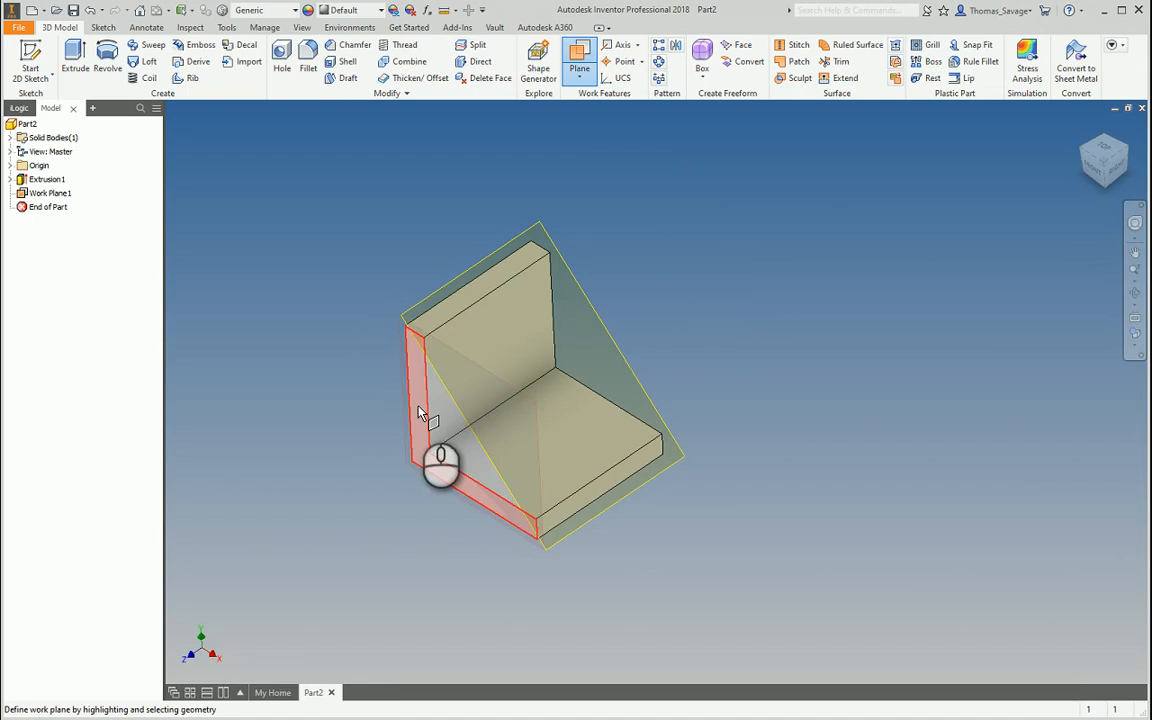
click(420, 413)
shift+middle_drag(849, 399, 620, 408)
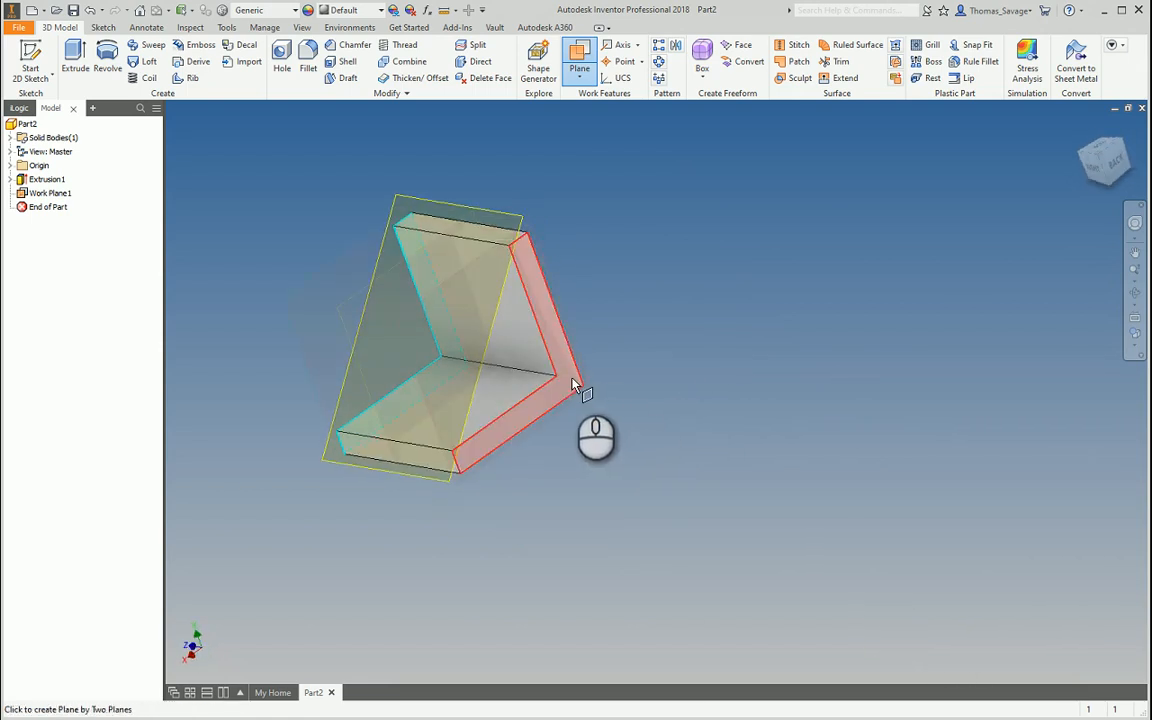
click(573, 383)
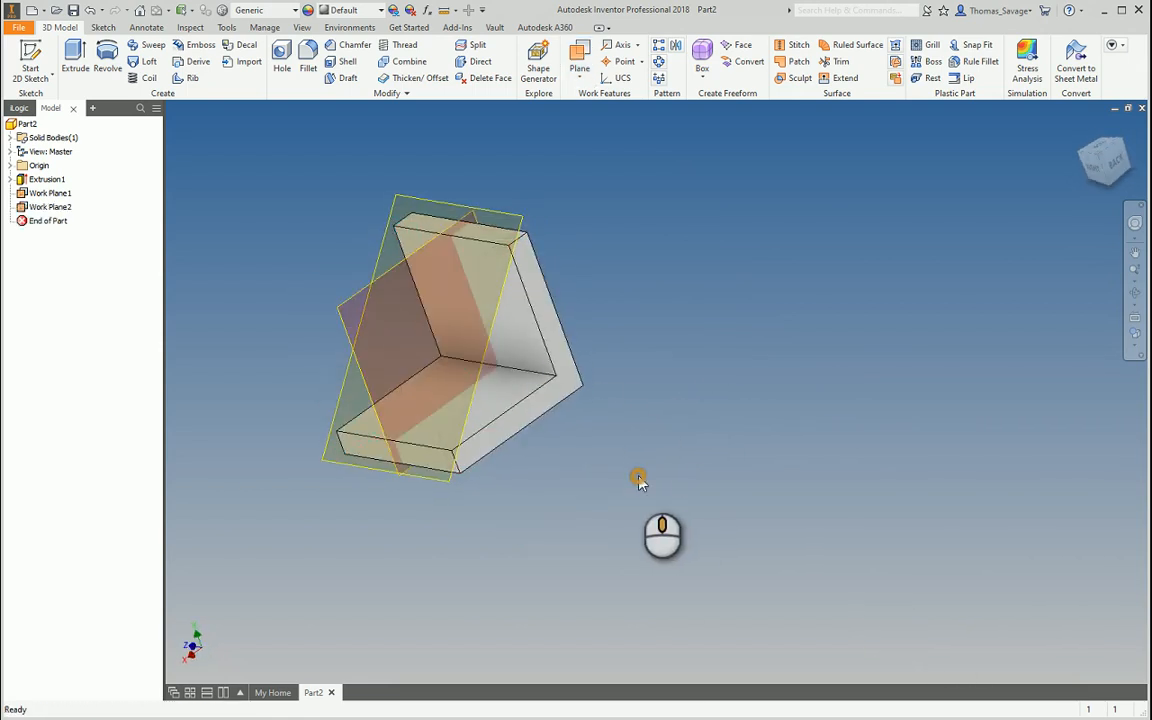
Start a sketch on the mid-plane and project the inner edges of the vertical and base plates into it.
shift+middle_drag(638, 478, 783, 451)
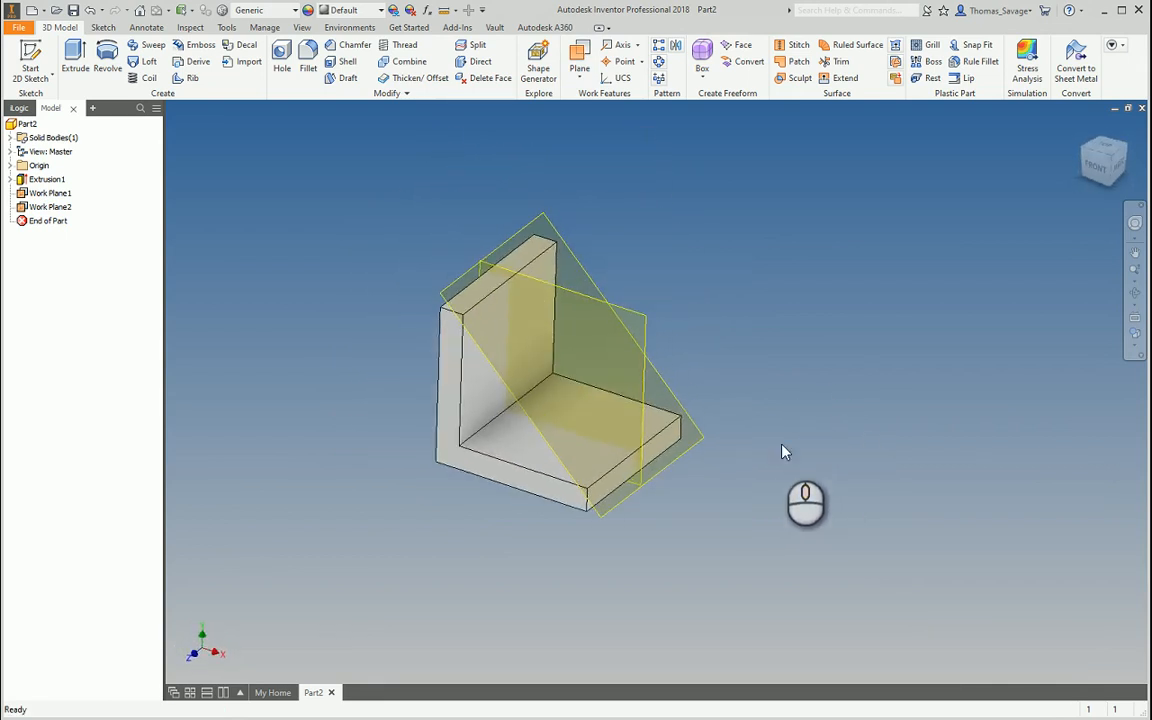
click(30, 62)
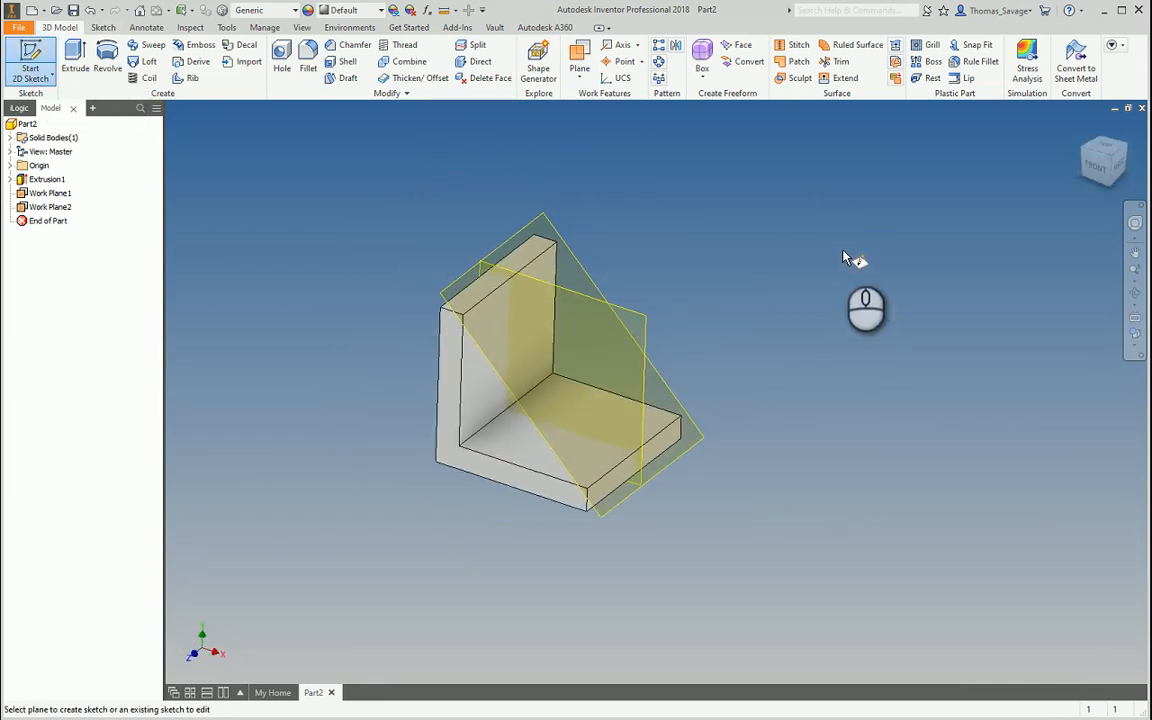
click(648, 322)
middle_drag(948, 289, 838, 284)
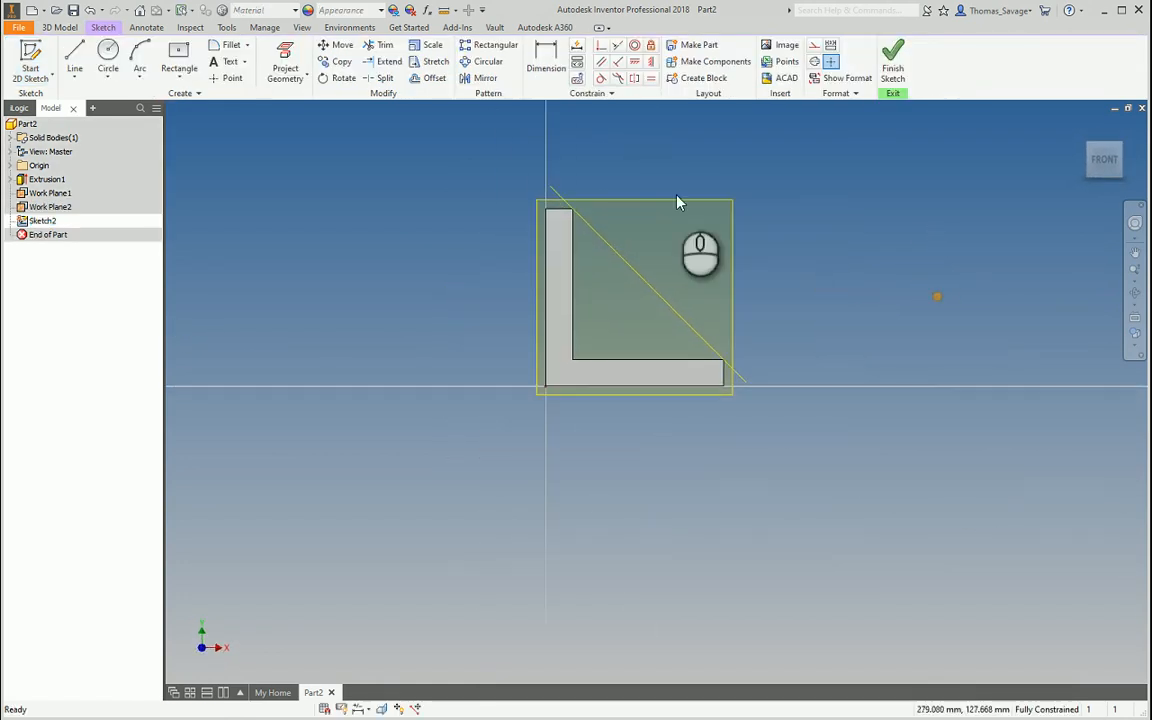
click(283, 55)
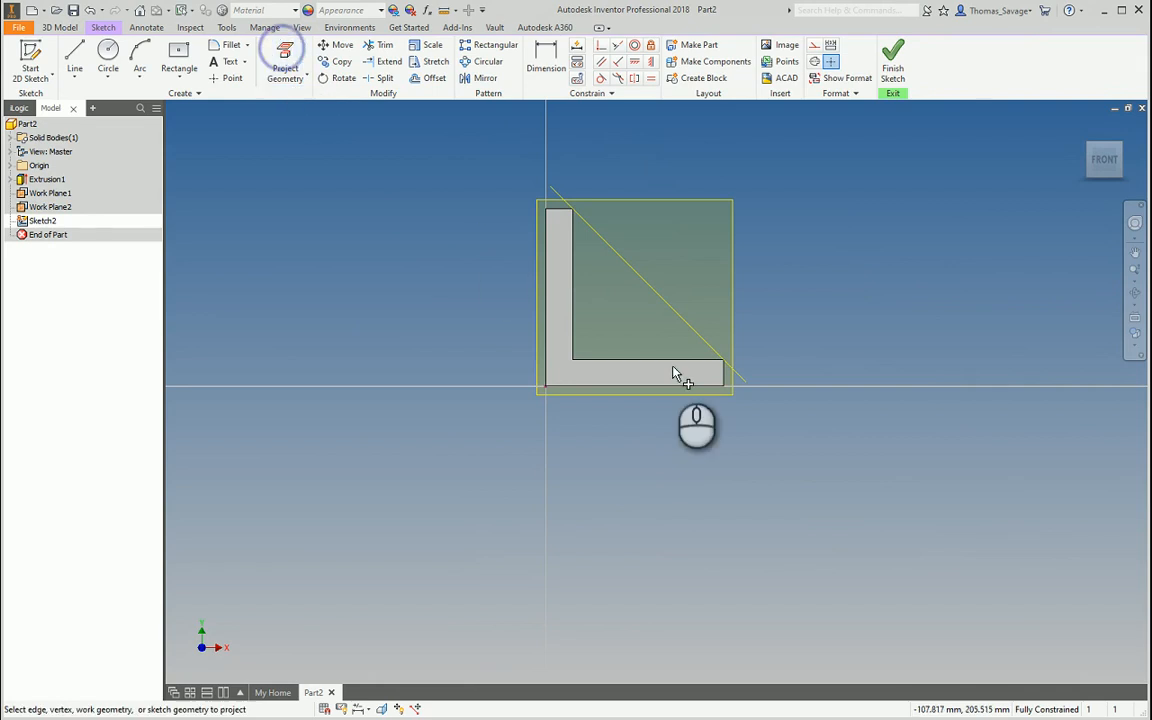
click(576, 292)
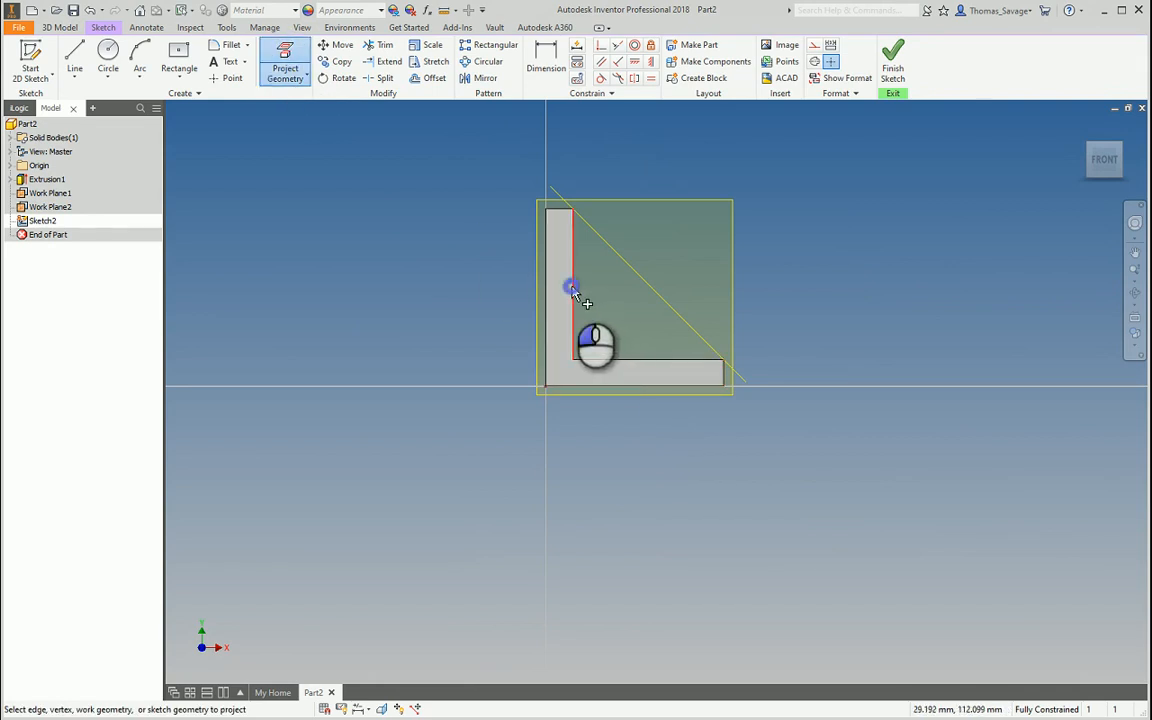
click(610, 358)
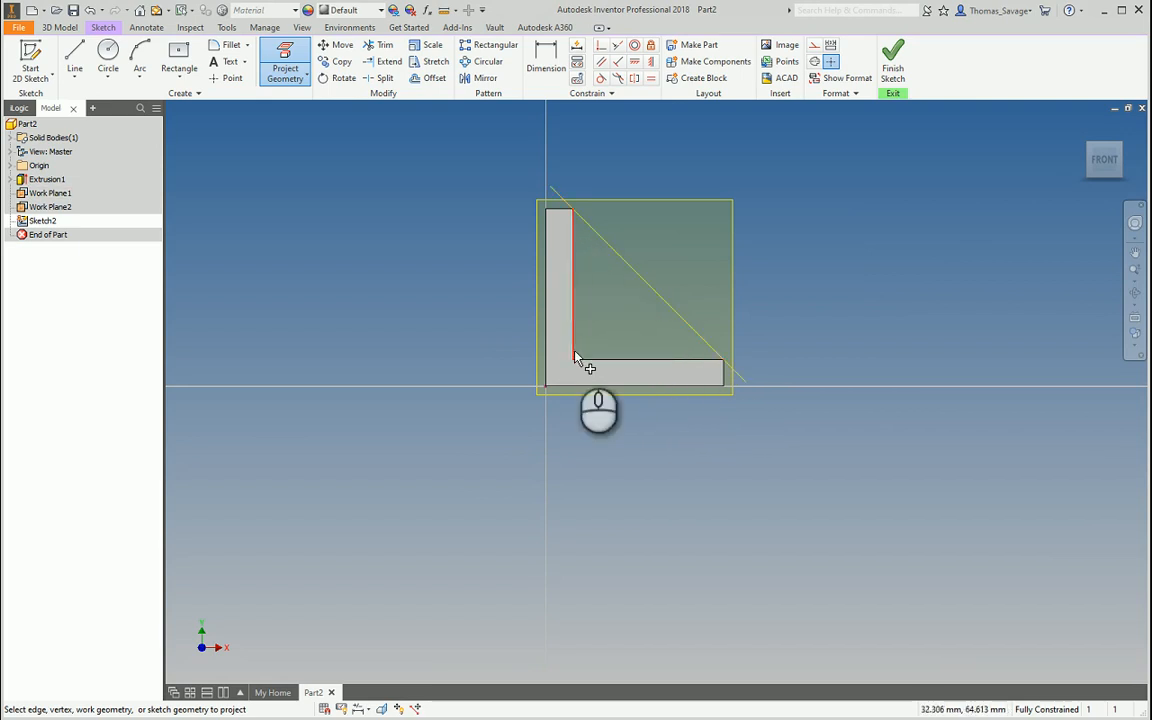
Sketch a diagonal line from the vertical plate's inner edge to the base's upper edge, ending about 108 mm from the inner corner.
click(74, 58)
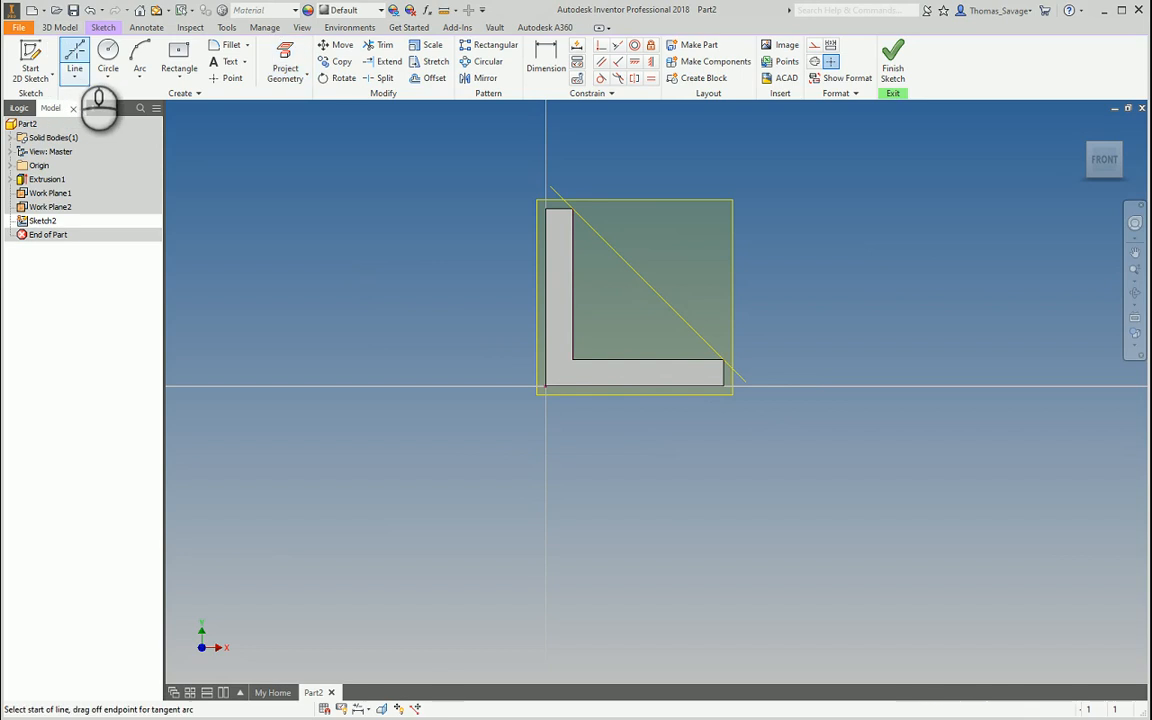
click(573, 261)
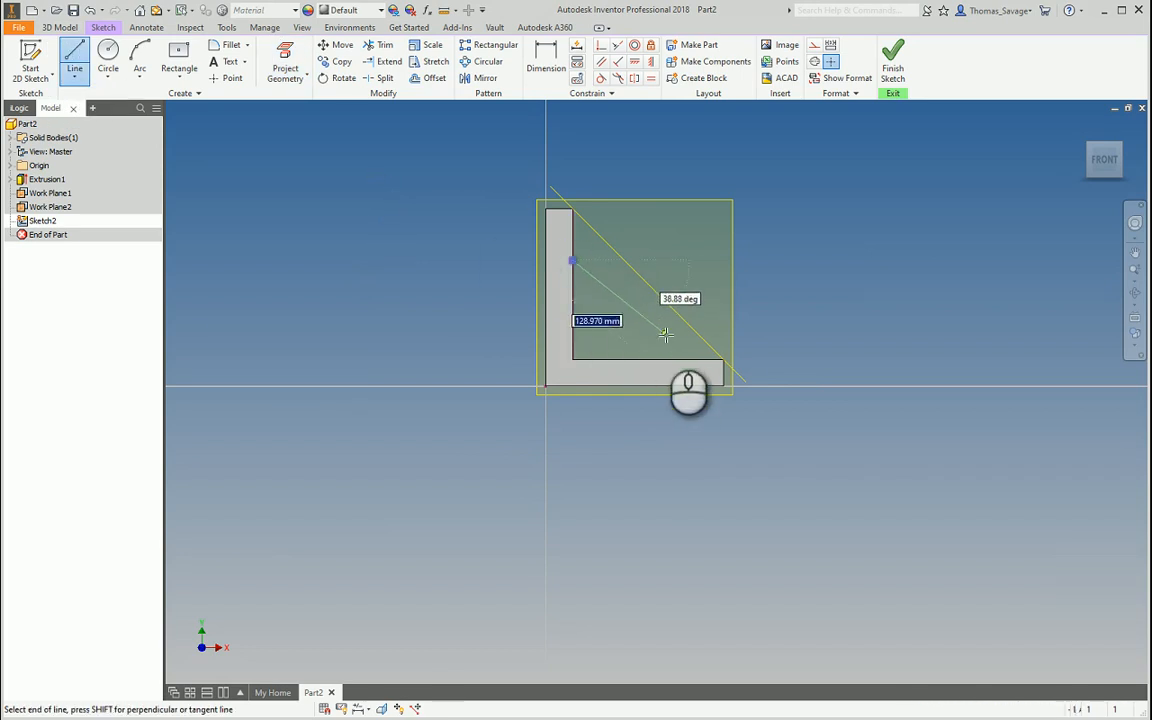
click(668, 358)
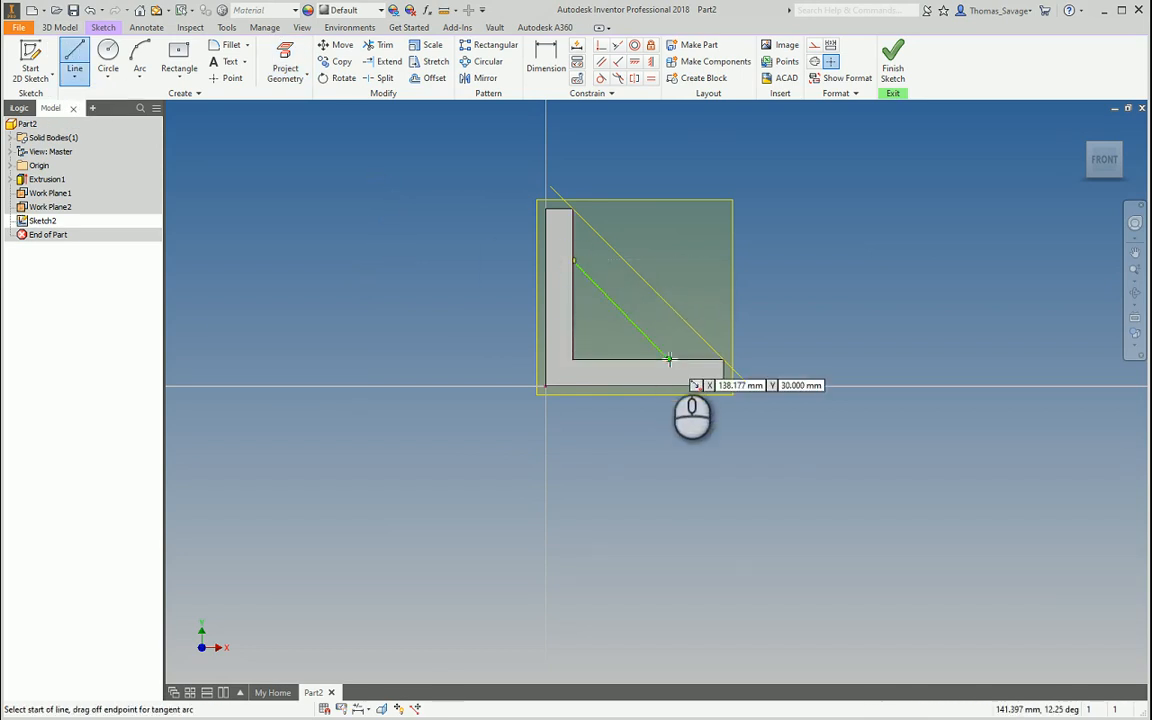
Dimension the diagonal line's ends 110 mm horizontally and 110 mm vertically from the bracket's inner corner, and finish the sketch.
click(546, 58)
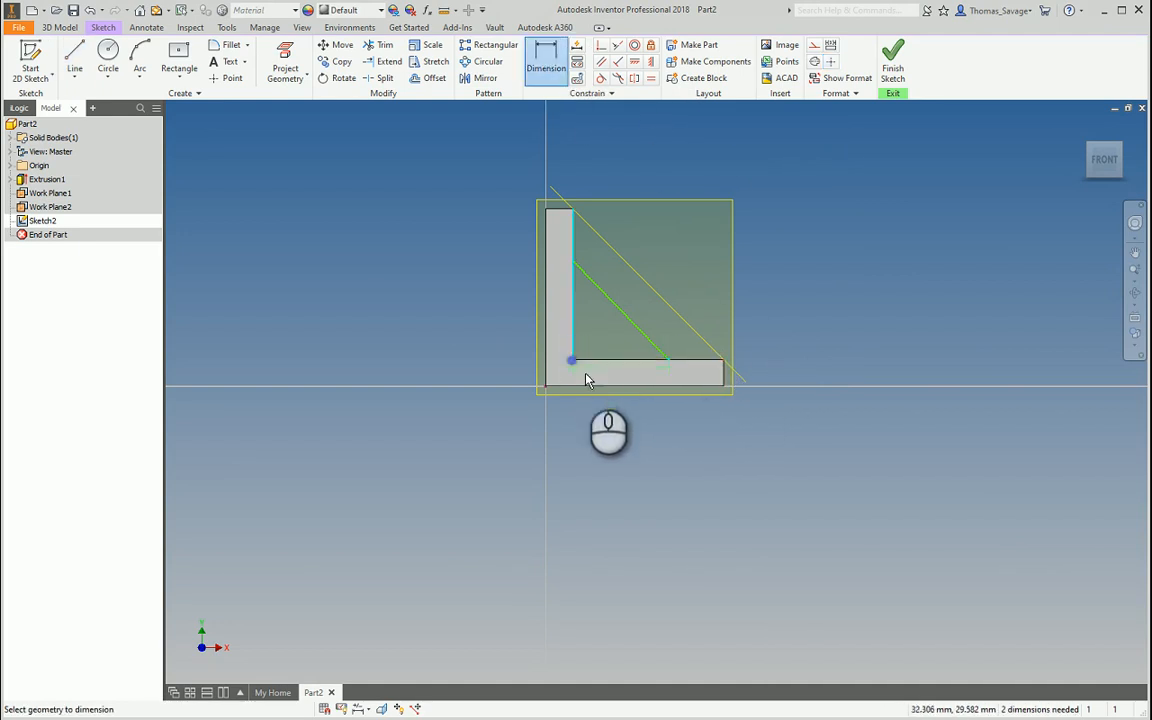
click(604, 437)
text(110)
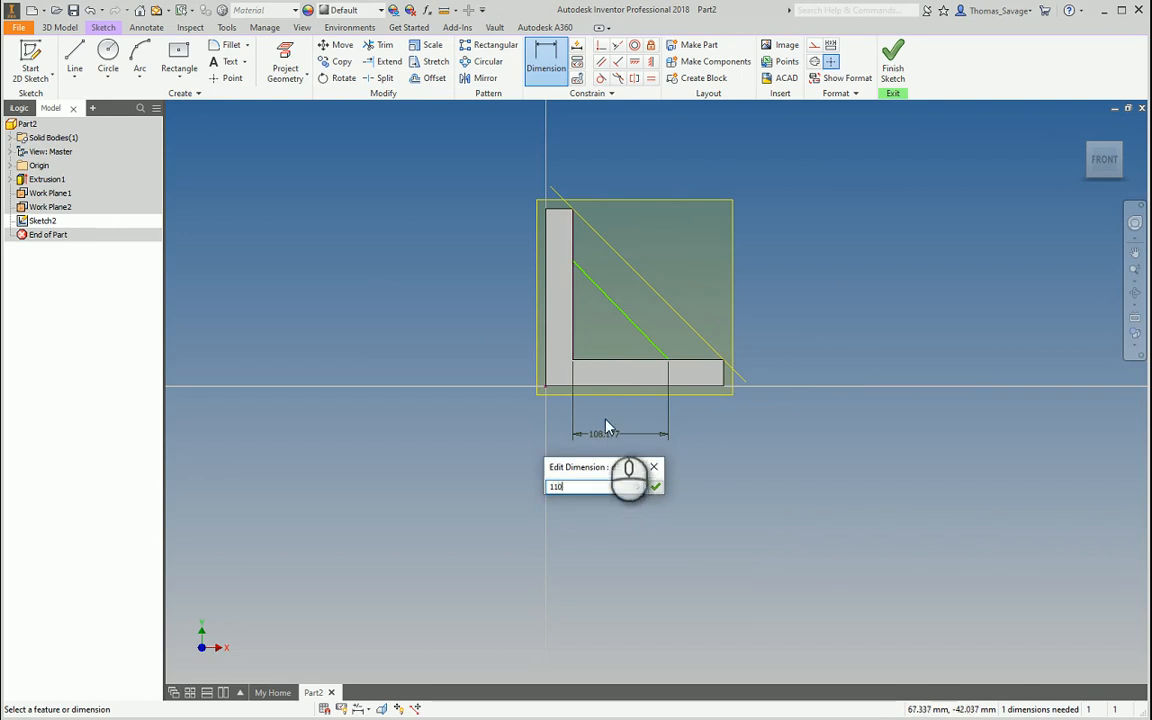
key(Return)
click(572, 264)
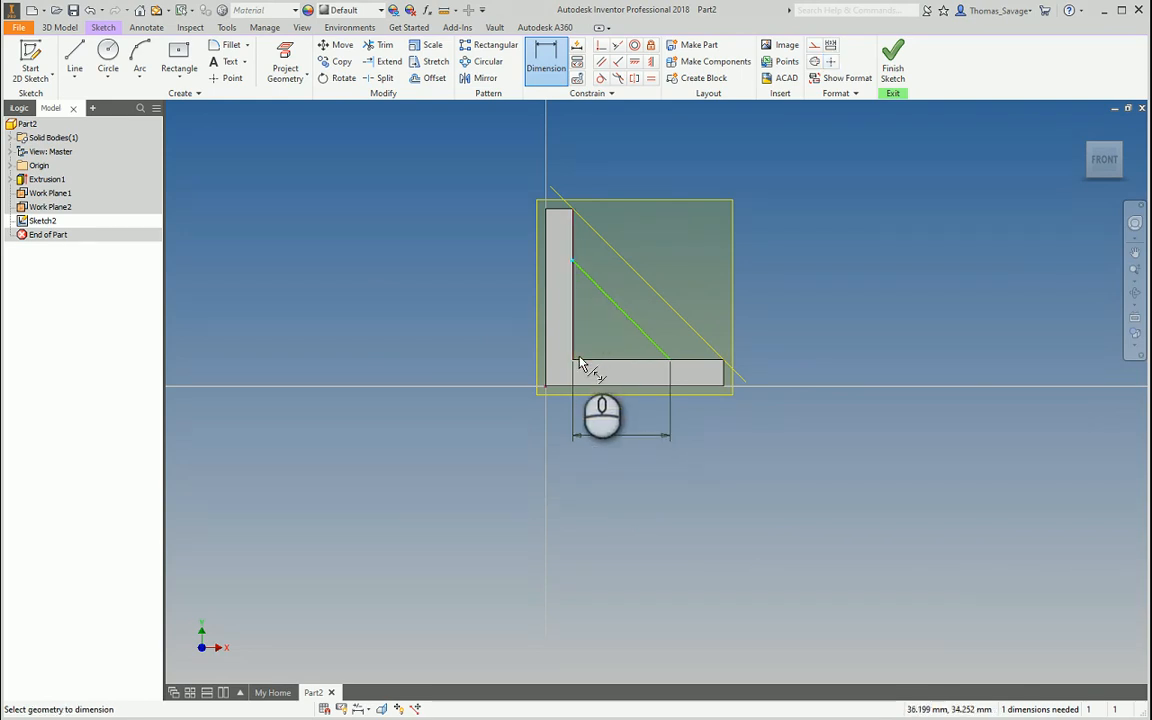
click(580, 364)
click(490, 310)
text(110)
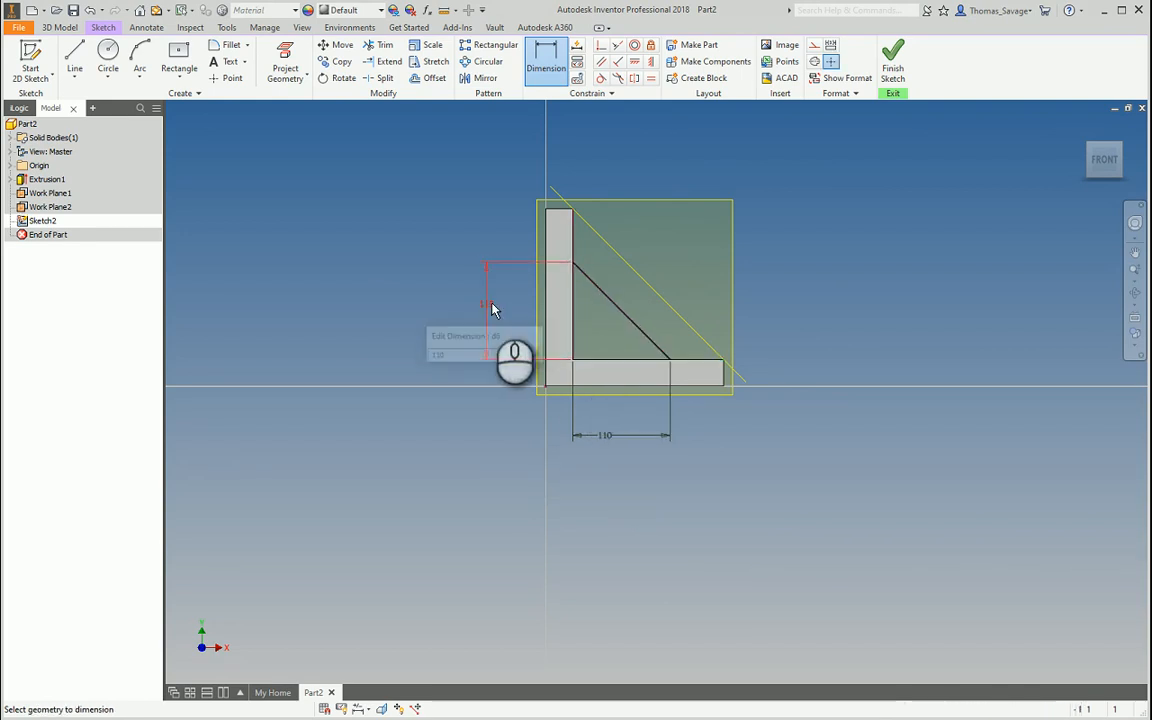
key(Return)
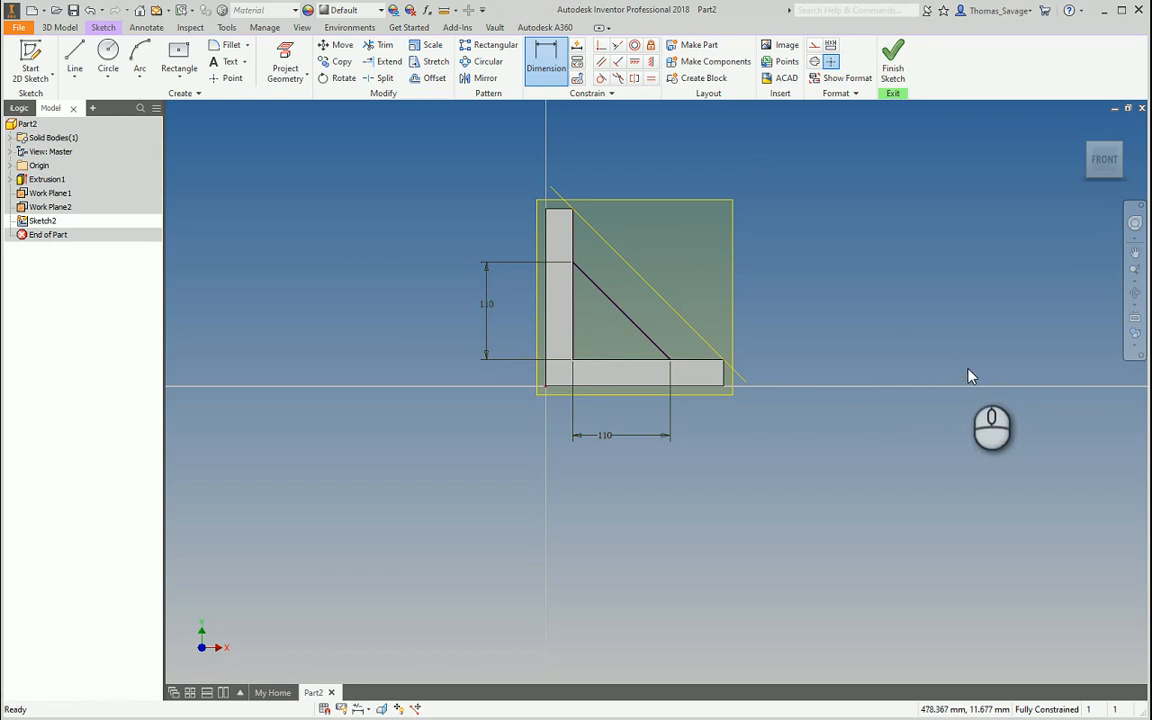
mouse_move(738, 347)
shift+middle_down()
mouse_move(833, 388)
mouse_move(820, 385)
shift+middle_up()
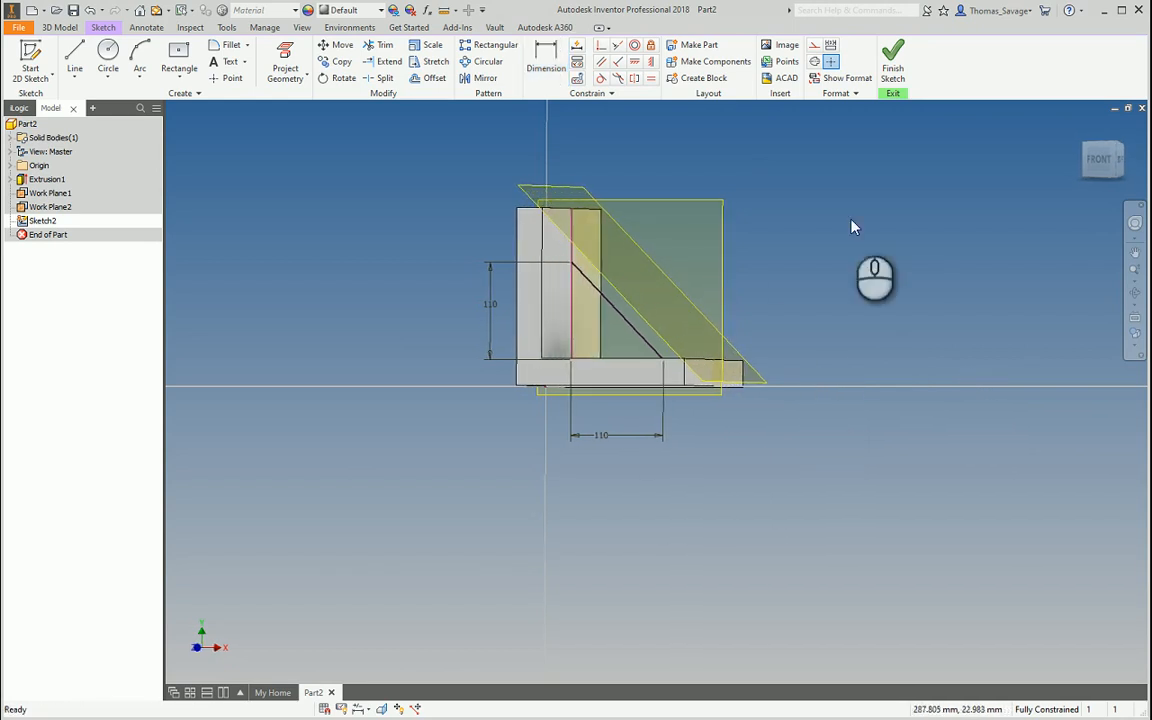
click(893, 60)
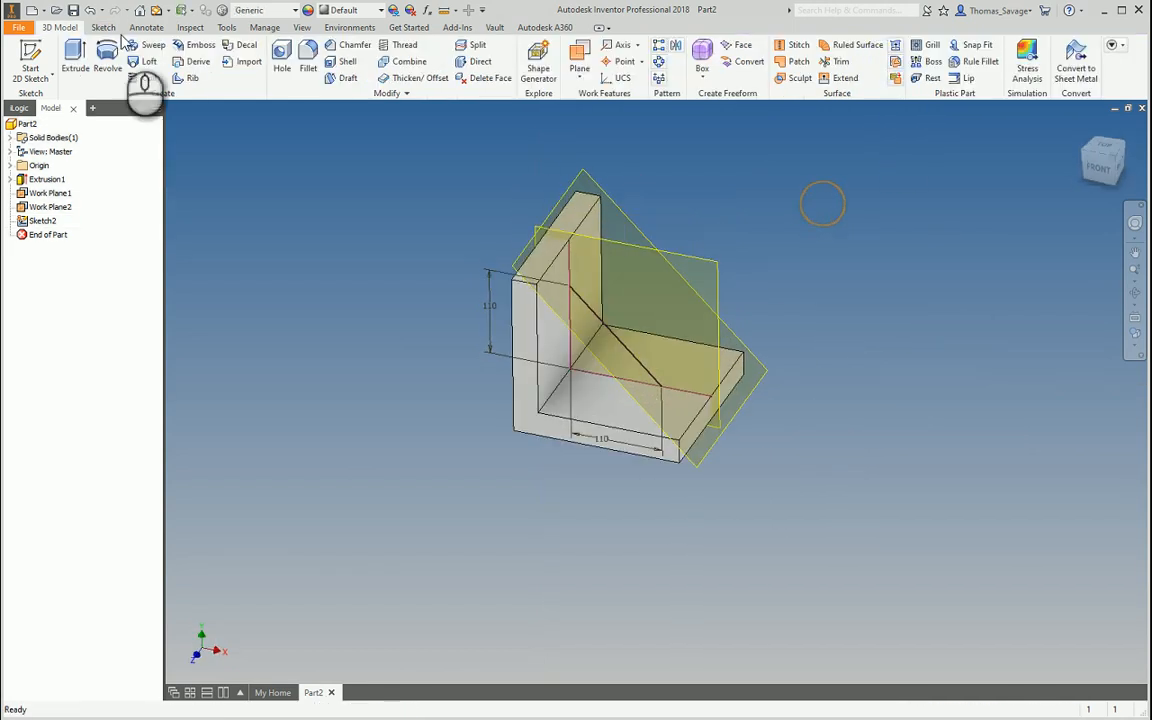
Create a sketch on the inclined work plane containing only the projection of the mid-plane sketch's diagonal line.
click(37, 48)
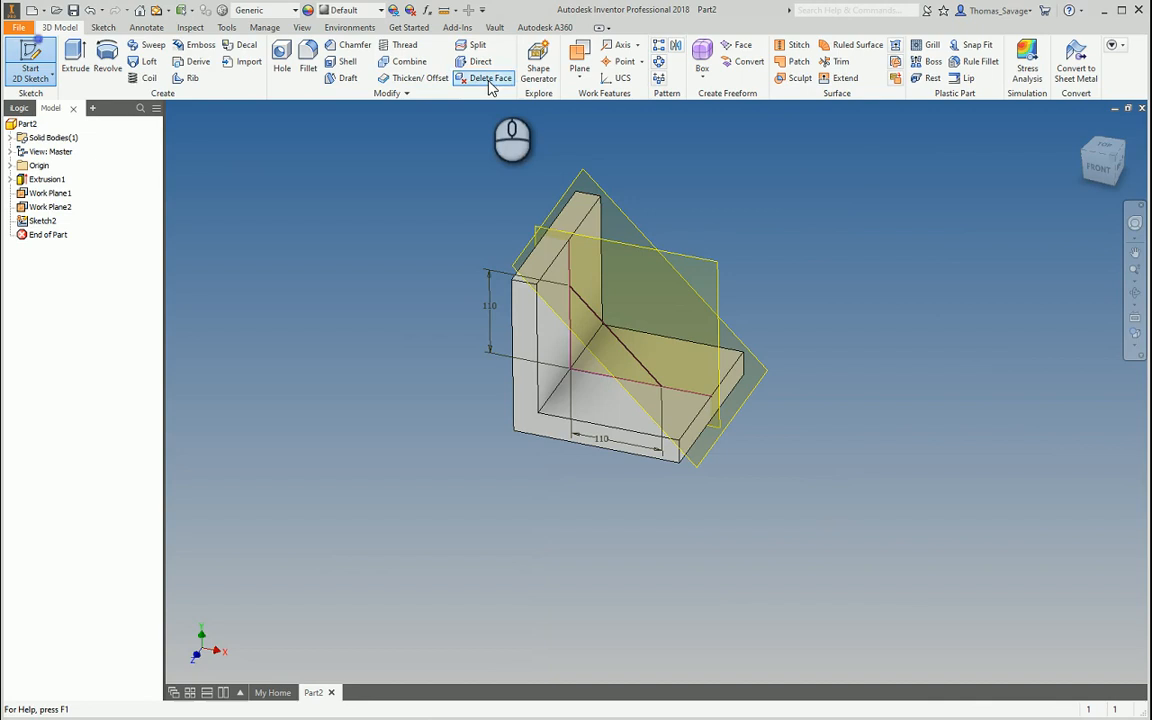
click(584, 173)
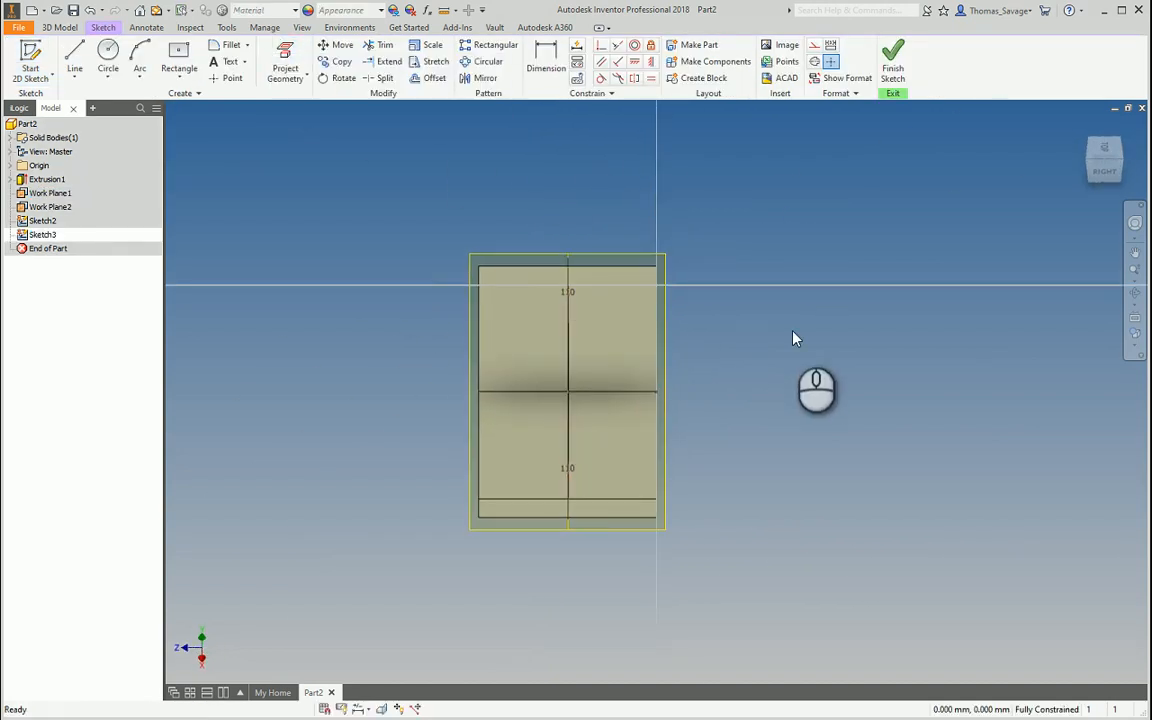
shift+middle_drag(792, 337, 820, 330)
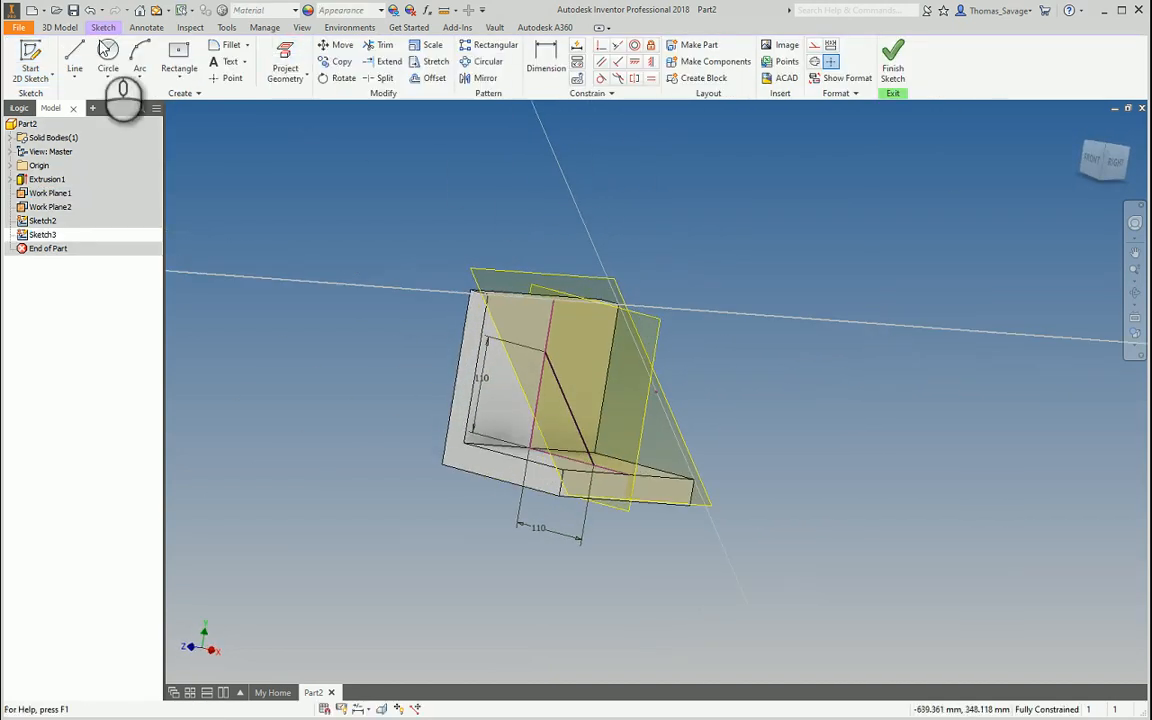
click(284, 62)
click(578, 412)
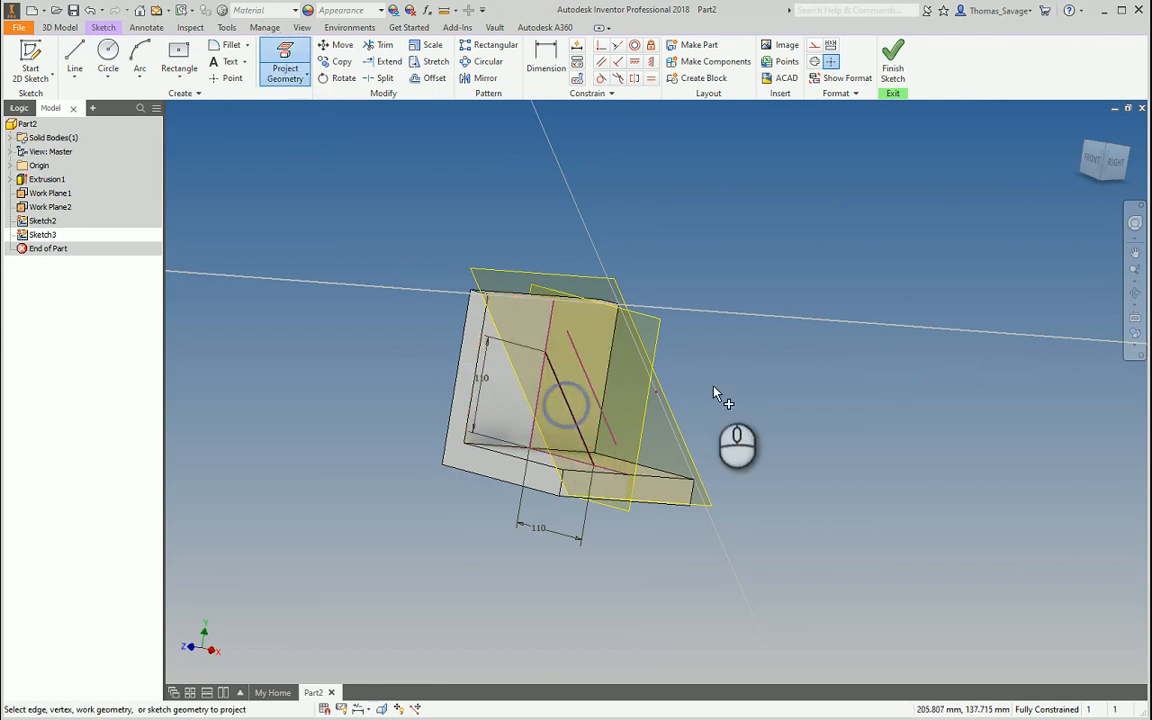
shift+middle_drag(743, 396, 720, 410)
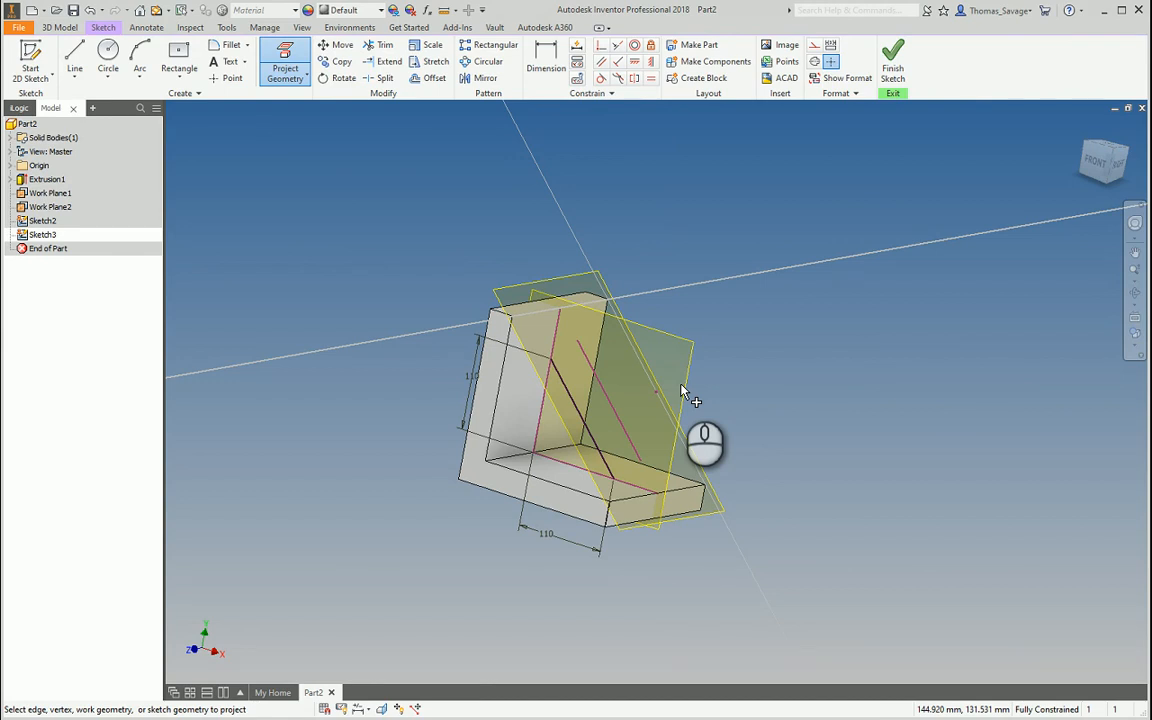
click(893, 62)
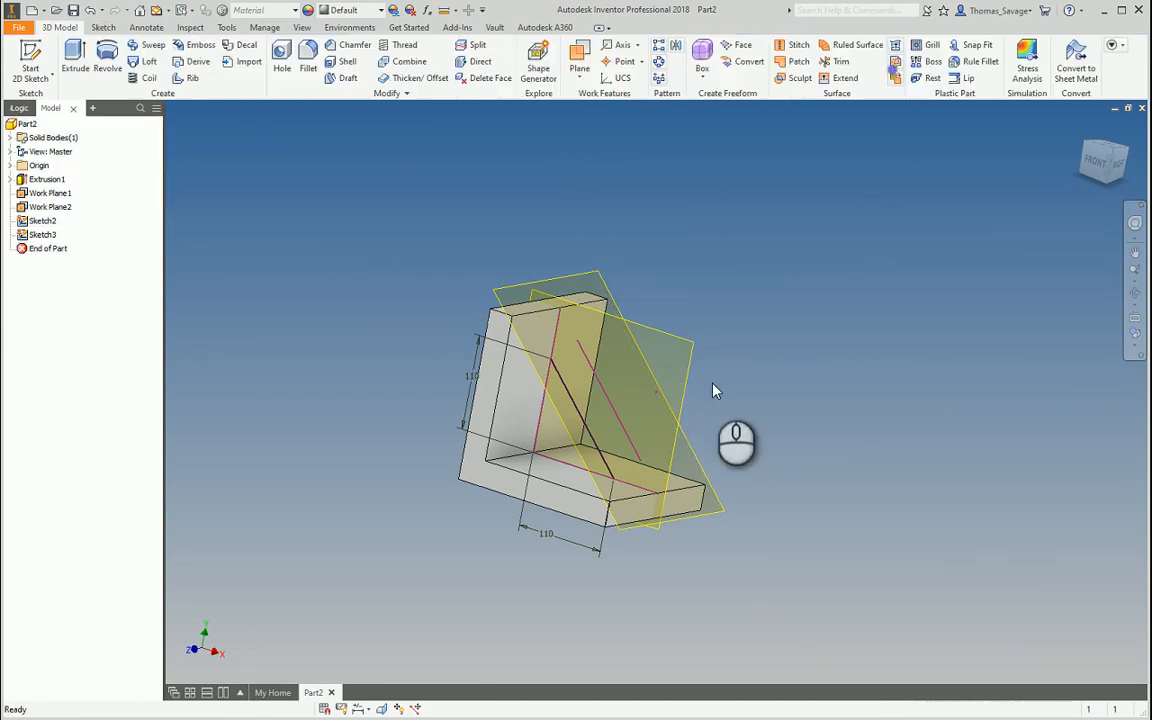
Create a rib parallel to the sketch plane from the projected line, with 1 mm thickness and a finite depth of 1 mm.
click(186, 81)
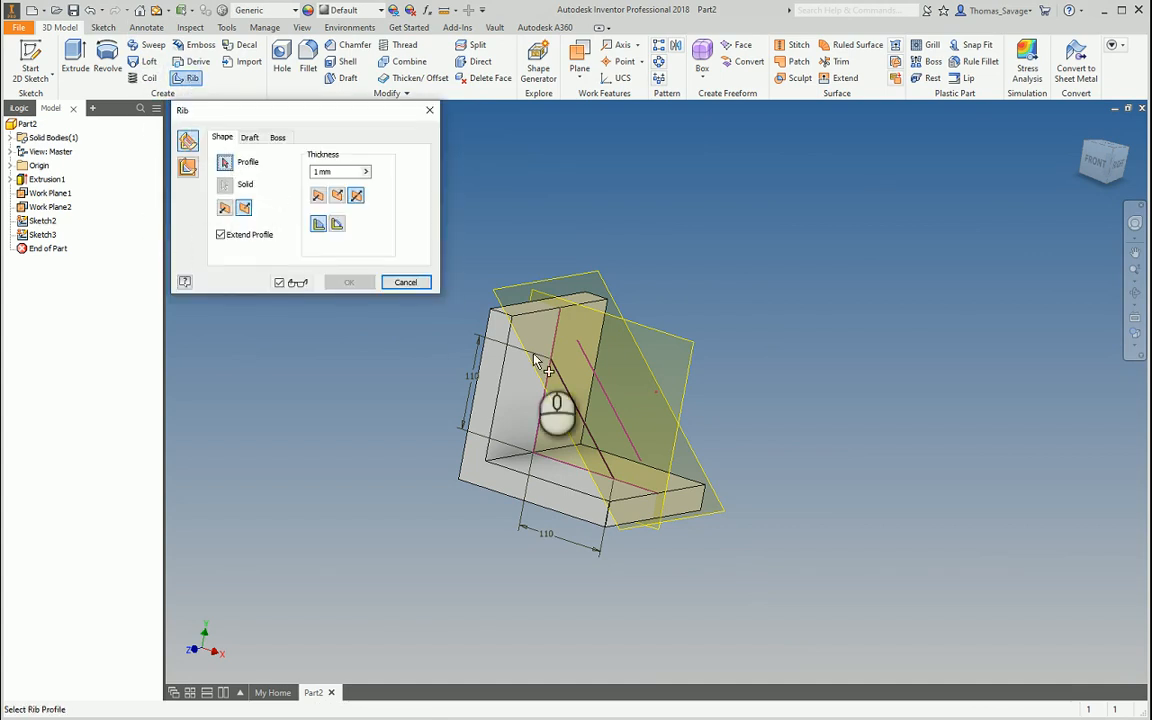
click(601, 386)
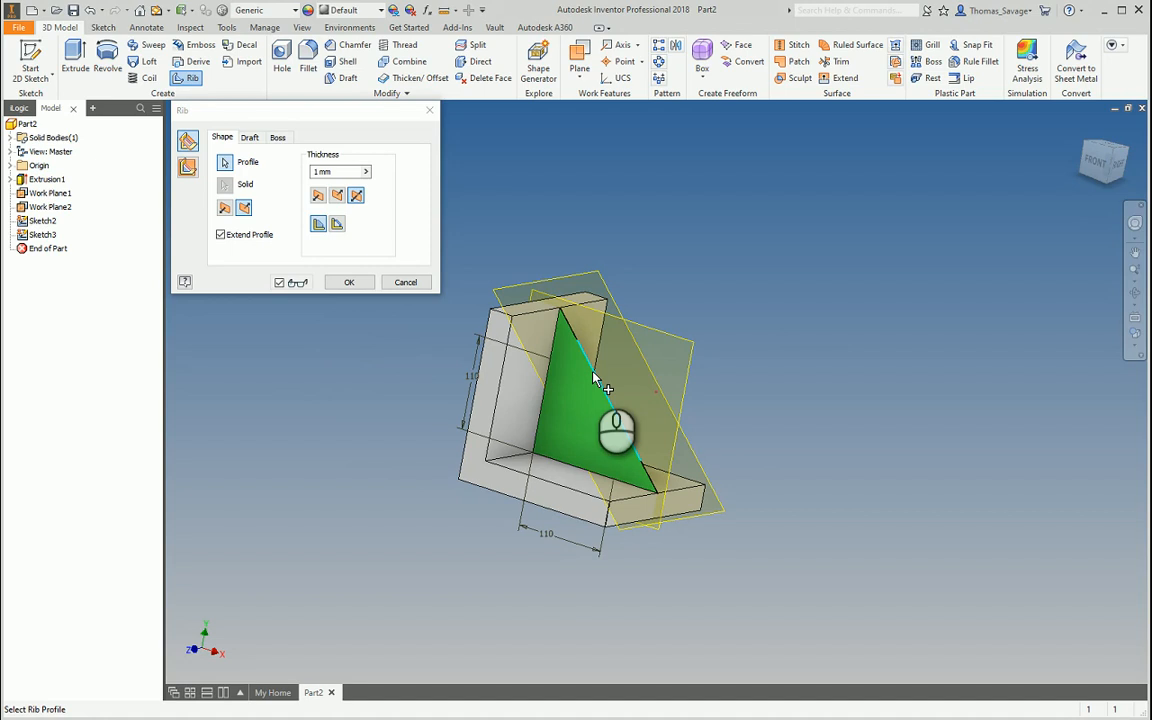
click(337, 224)
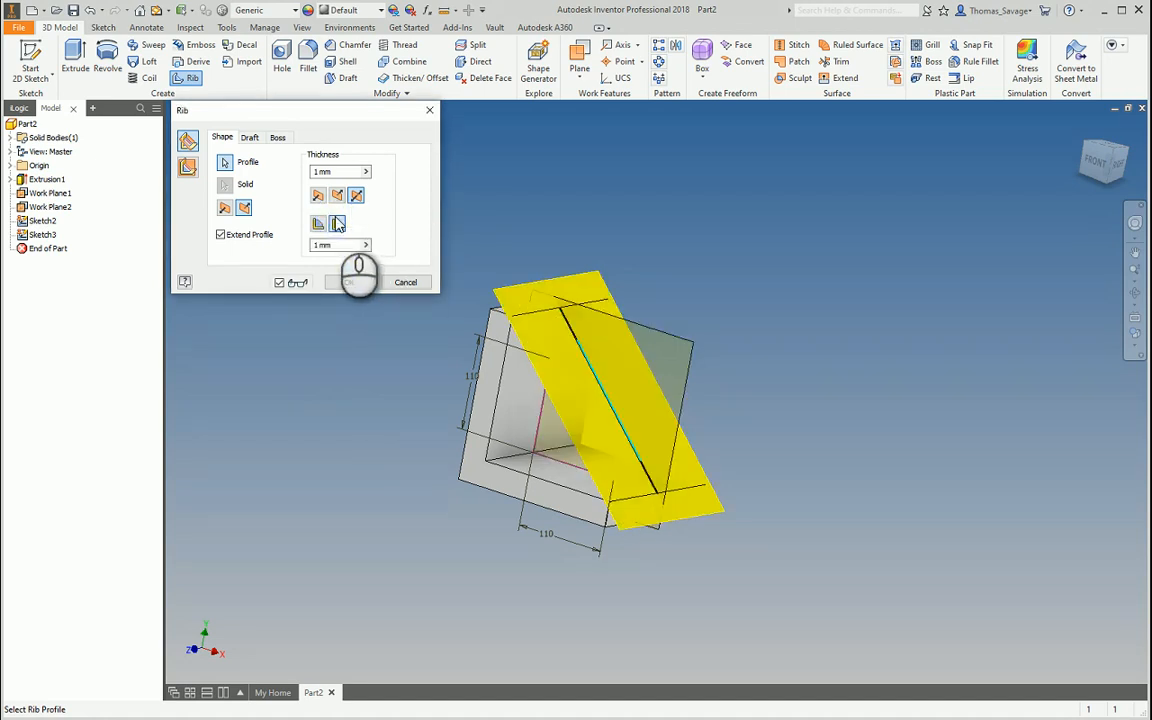
scroll(704, 496, down, 3)
scroll(700, 497, up, 5)
scroll(695, 490, down, 2)
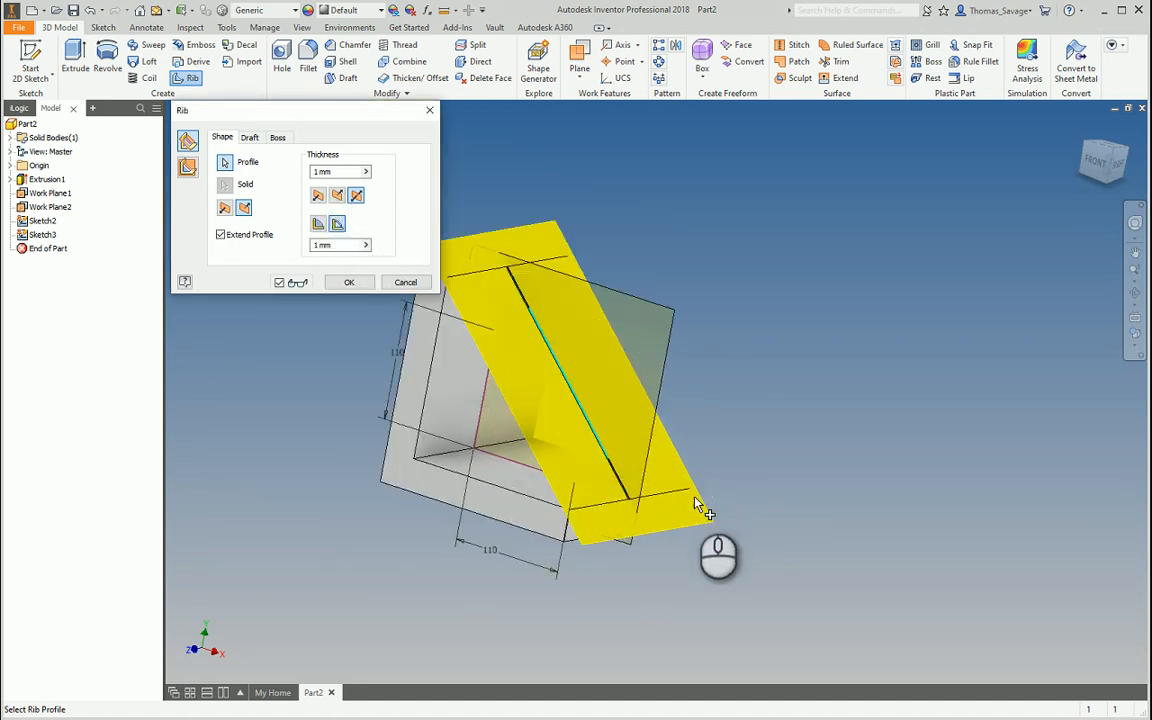
shift+middle_drag(728, 514, 560, 470)
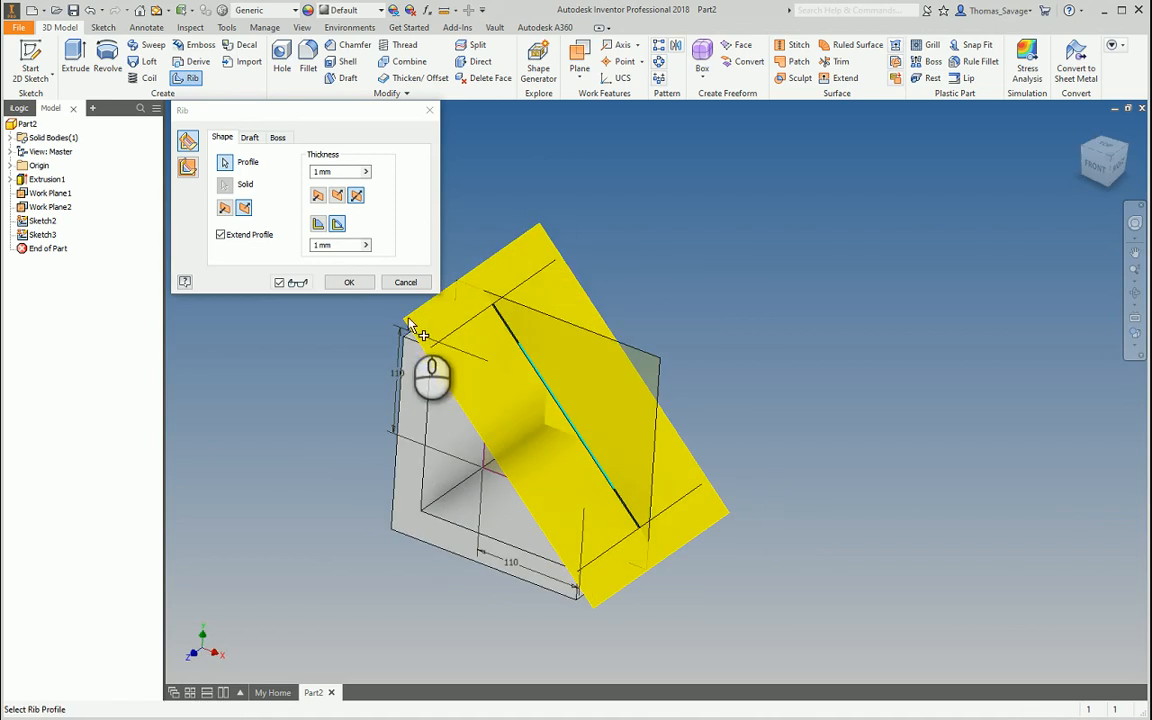
click(349, 282)
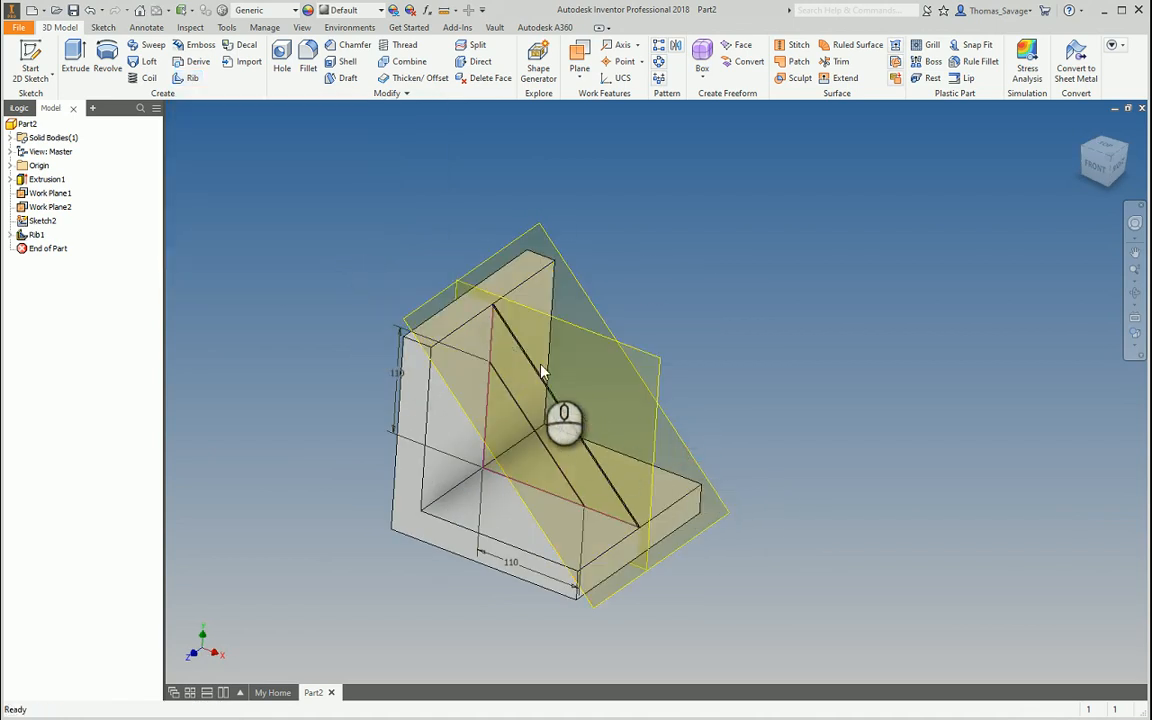
Edit the rib and set its thickness to 8 mm.
scroll(540, 370, down, 8)
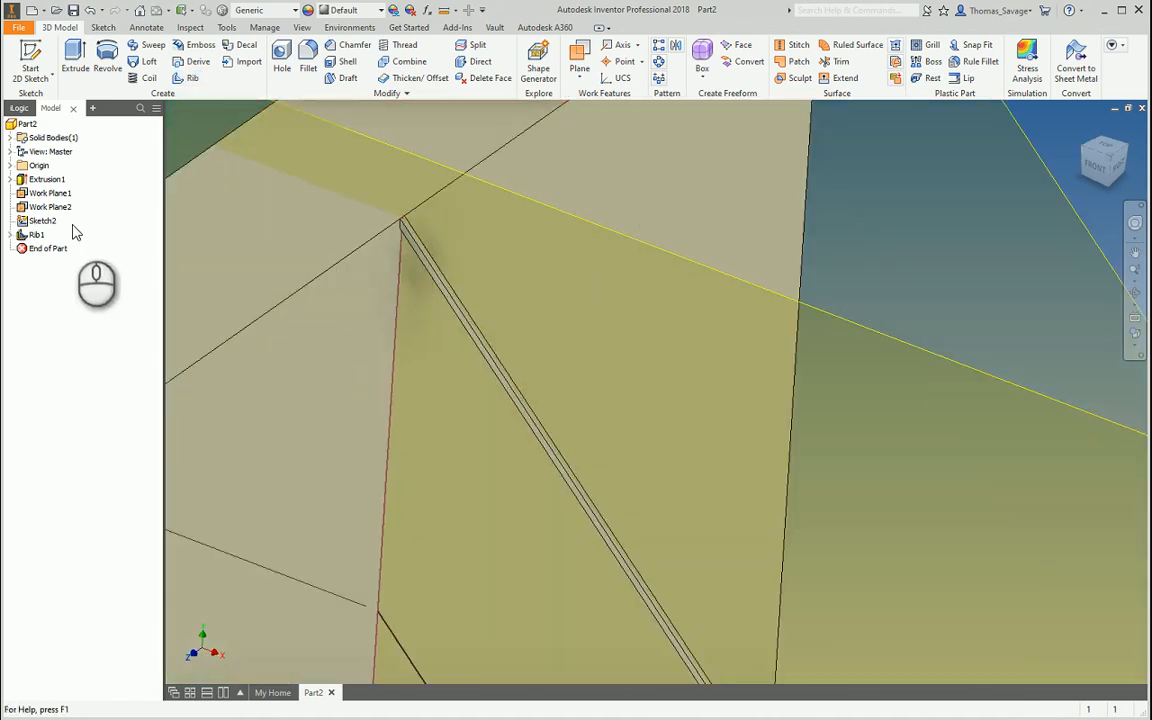
double_click(38, 234)
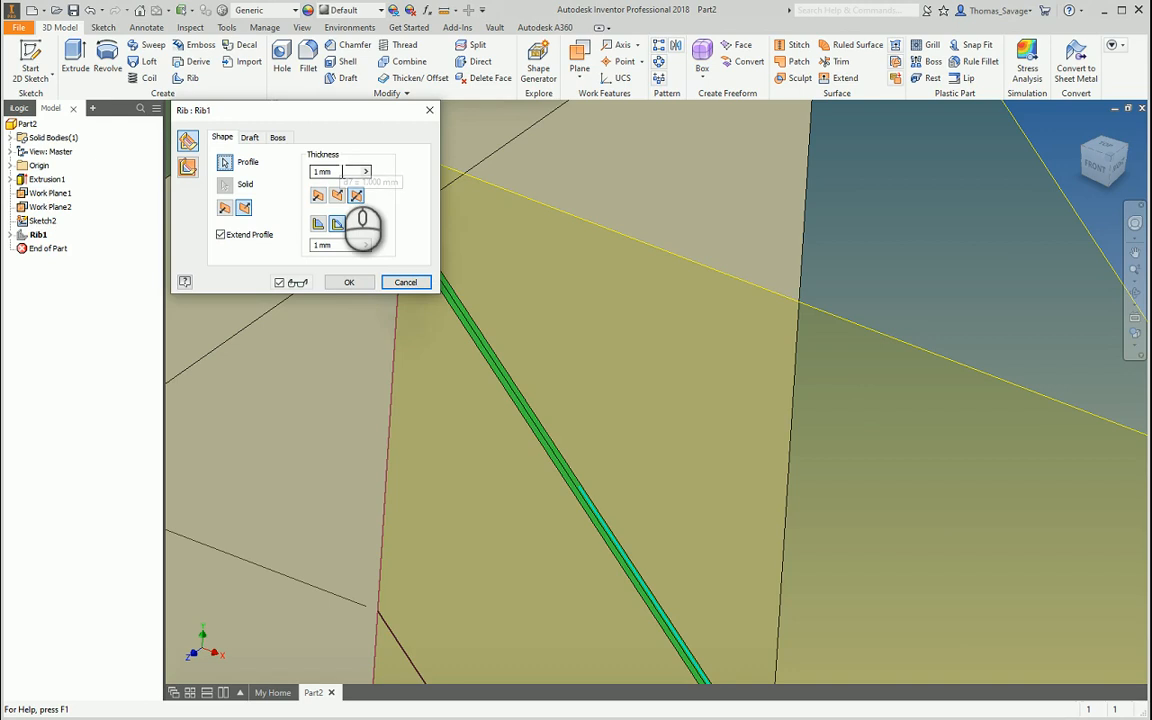
click(341, 172)
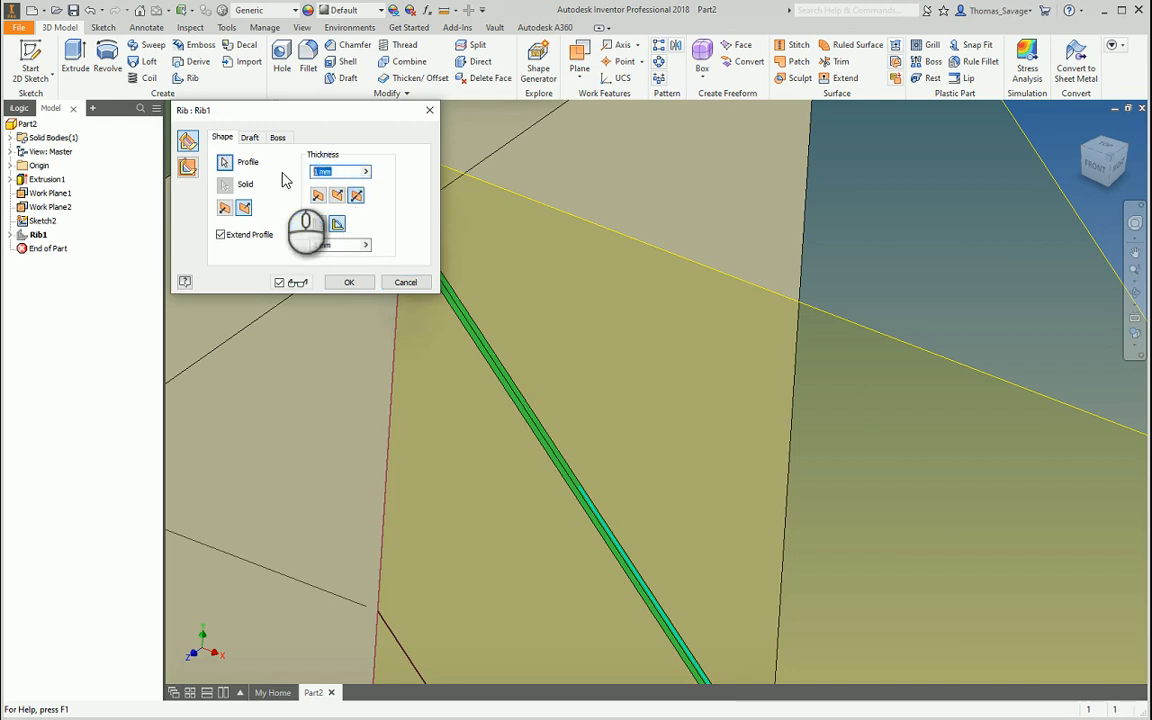
text(8)
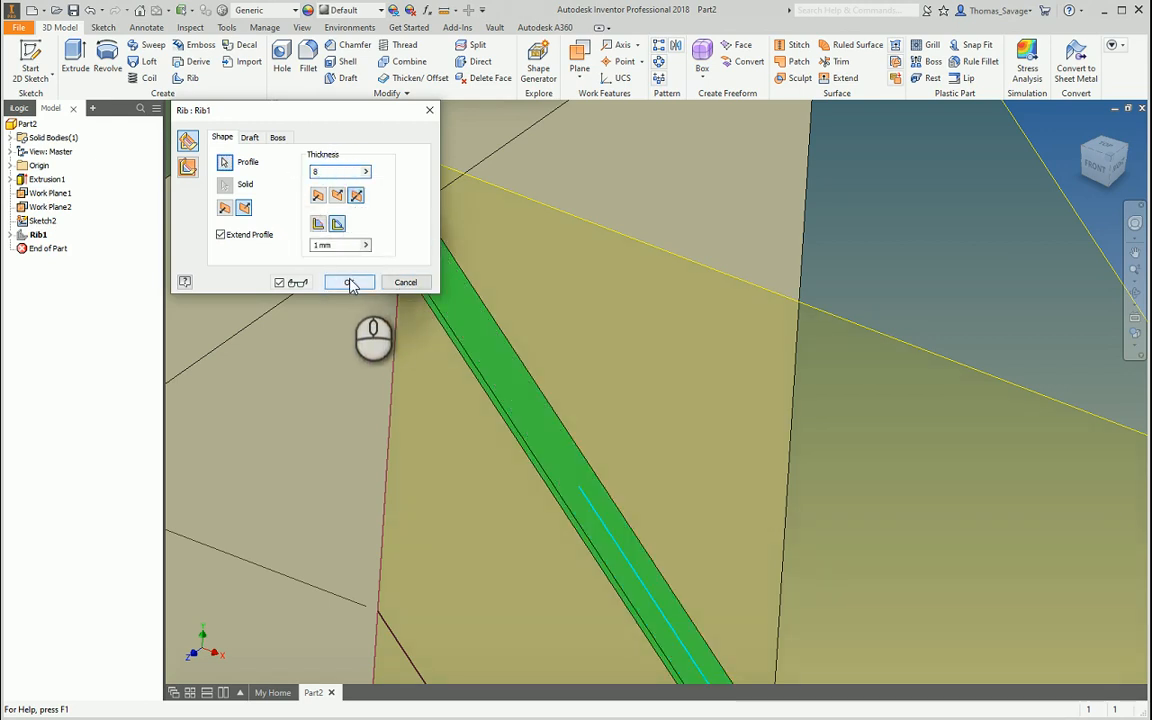
Preview the rib's thickness on each side of its profile line and return it to symmetric on both sides.
scroll(684, 319, down, 6)
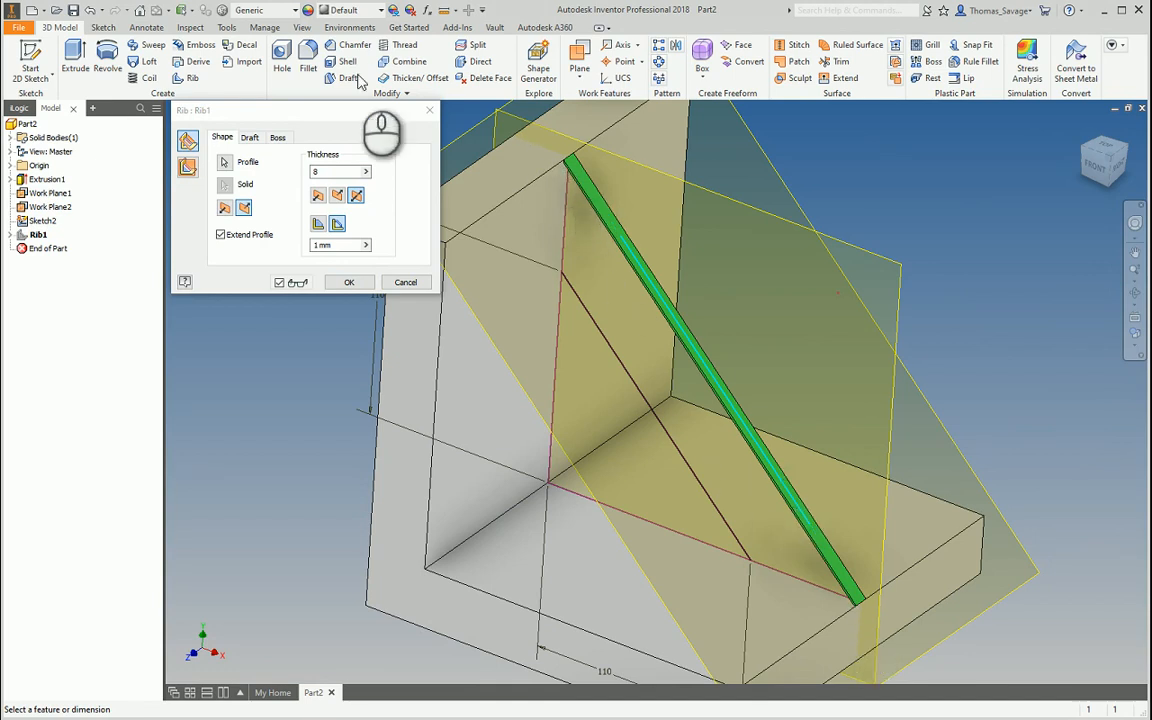
click(320, 197)
shift+middle_drag(706, 318, 655, 309)
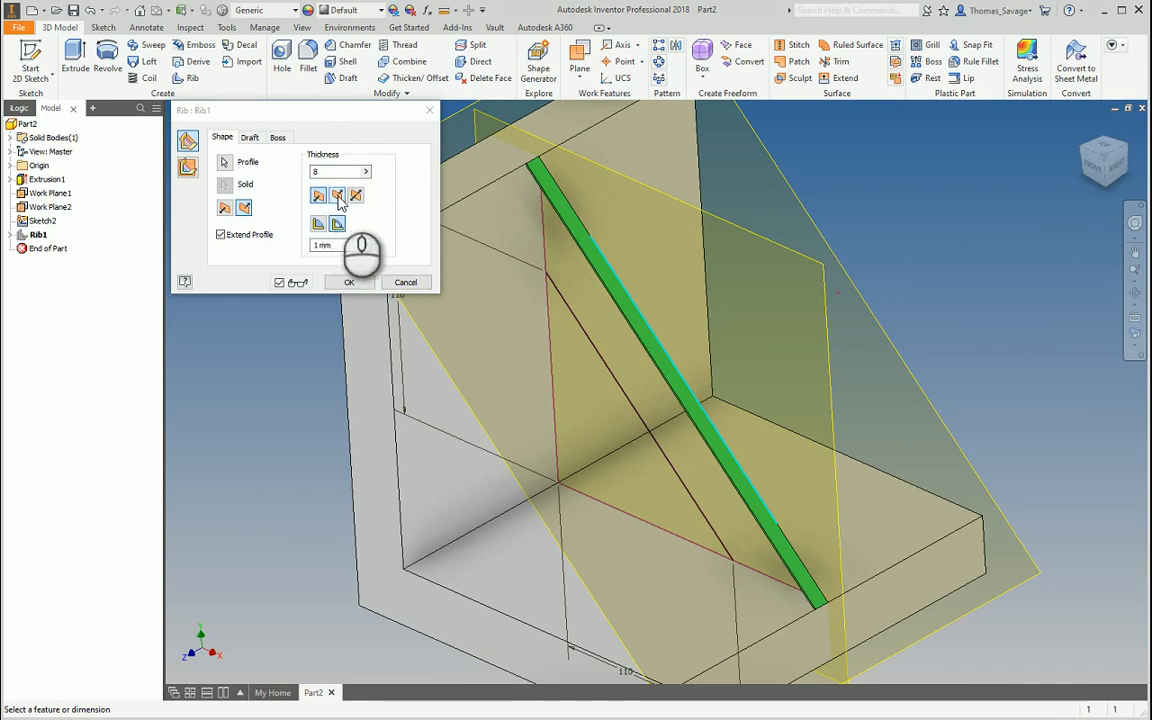
click(338, 196)
click(356, 197)
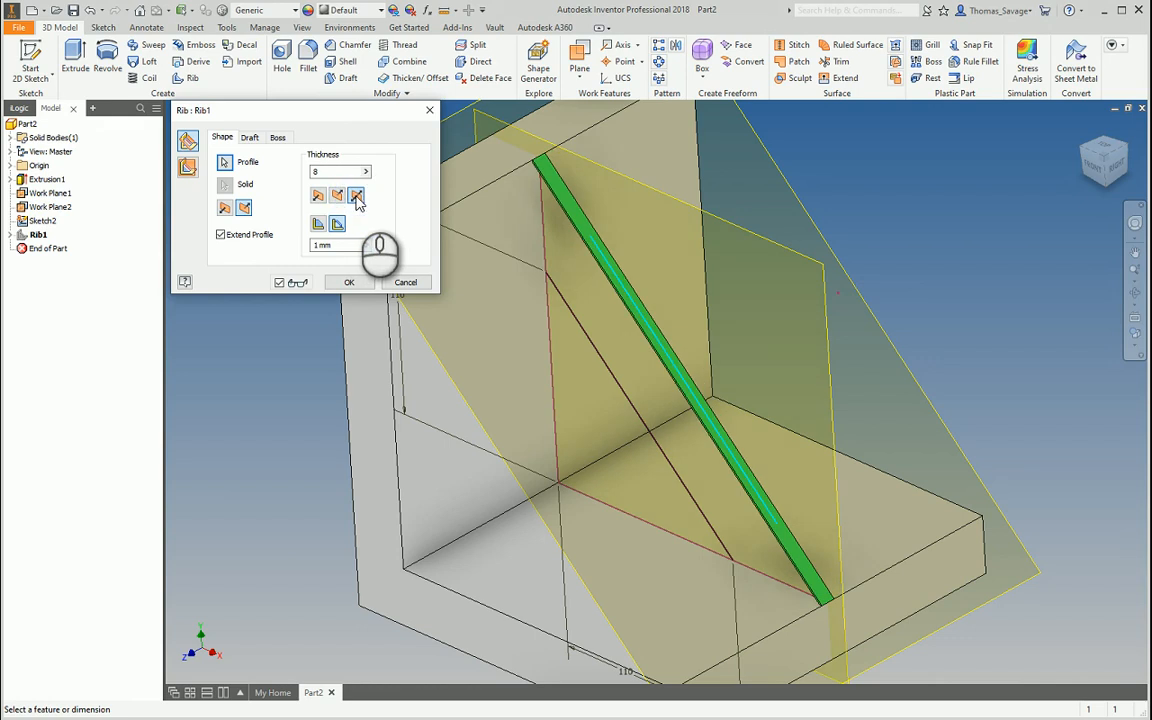
Preview the rib with the To Next extent one-sided and symmetric, then accept it symmetric with the finite 1 mm depth.
click(318, 223)
click(318, 195)
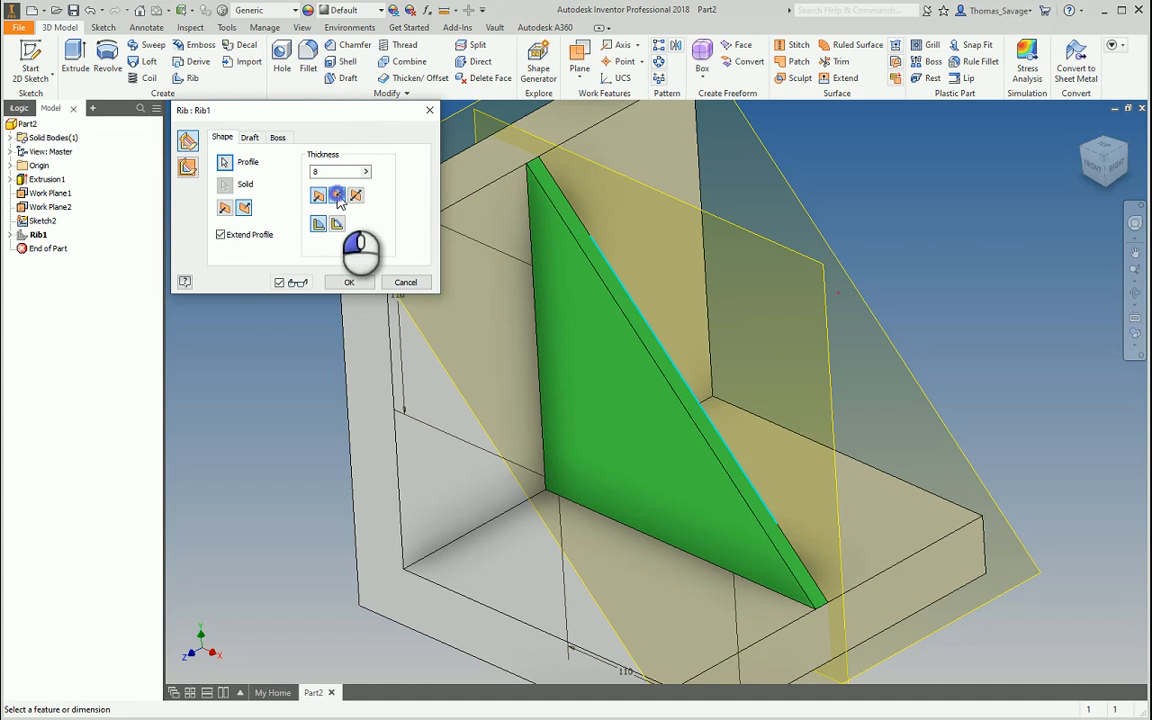
click(356, 195)
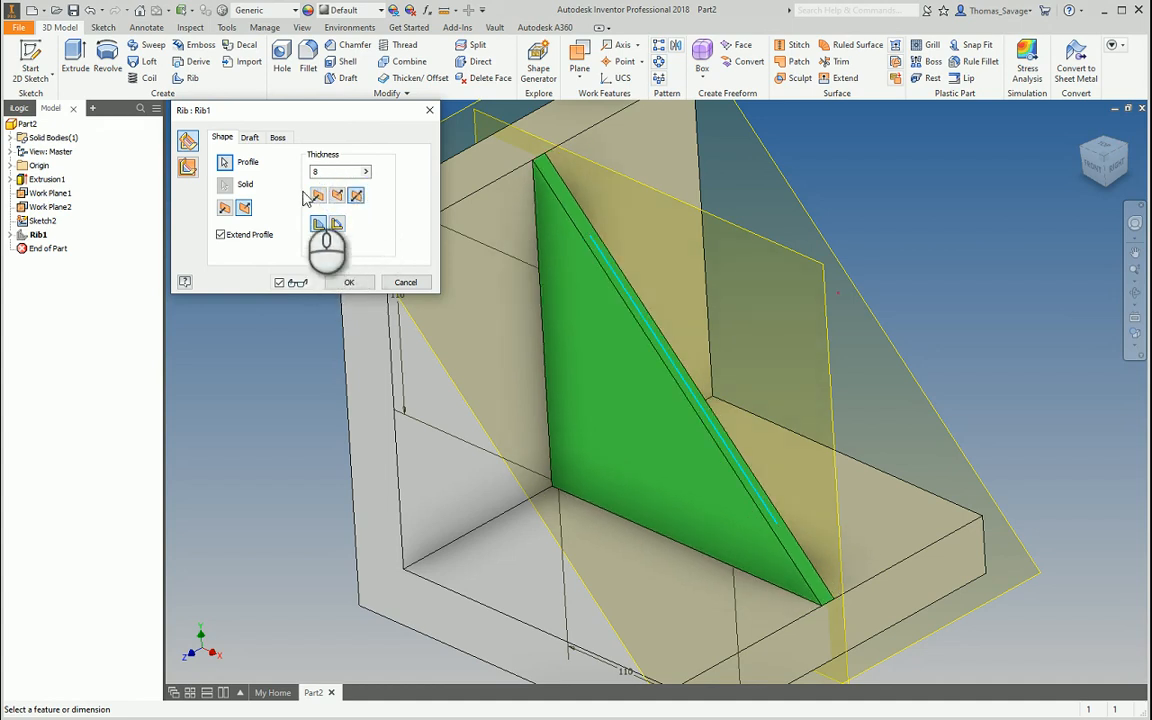
click(337, 225)
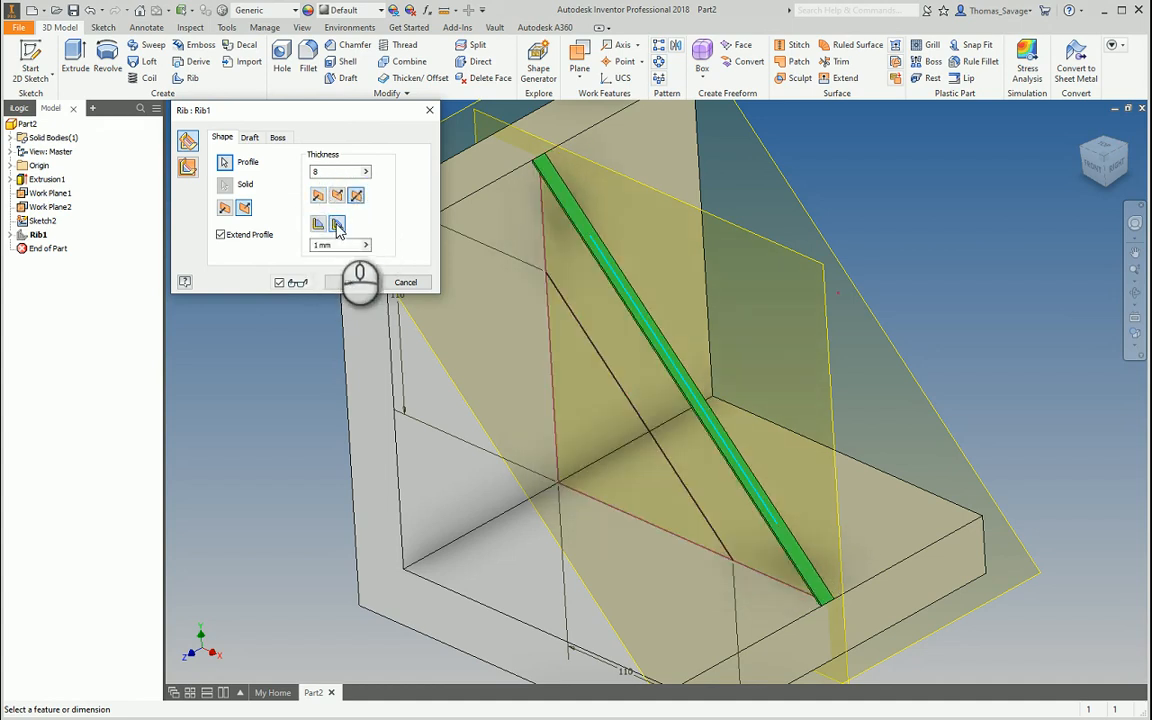
click(345, 282)
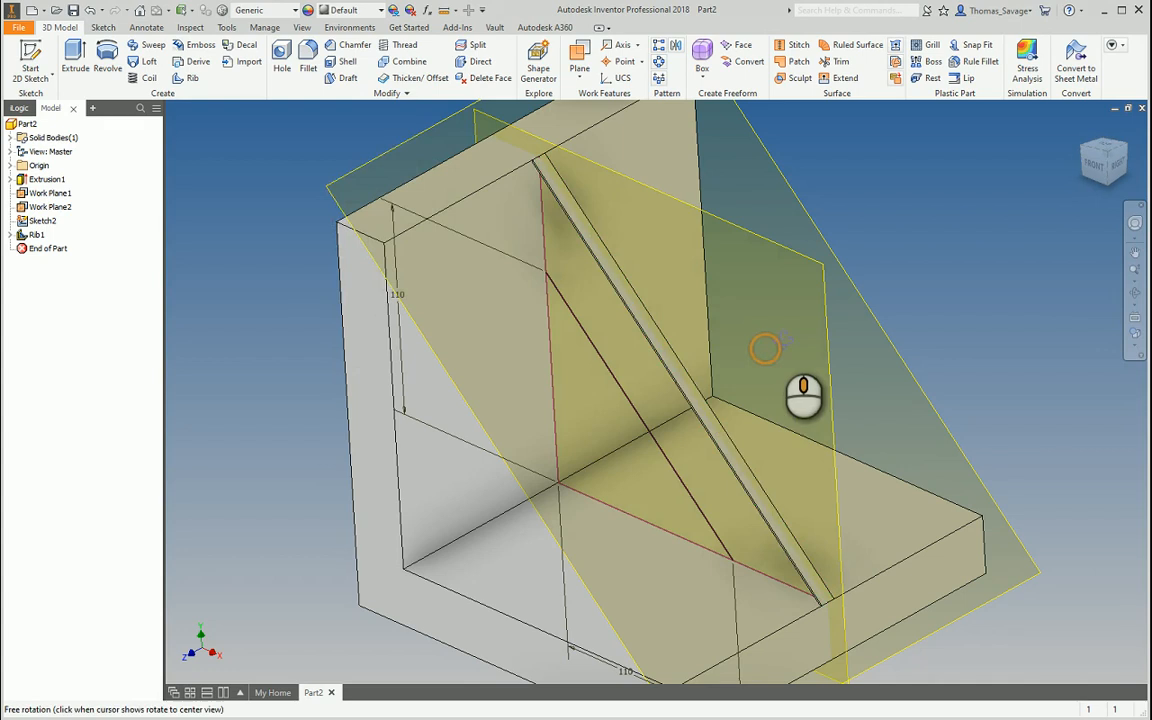
Set up a second rib parallel to the sketch plane from the mid-plane sketch's diagonal line, filling toward the corner, 10 mm thick.
shift+middle_drag(776, 339, 800, 410)
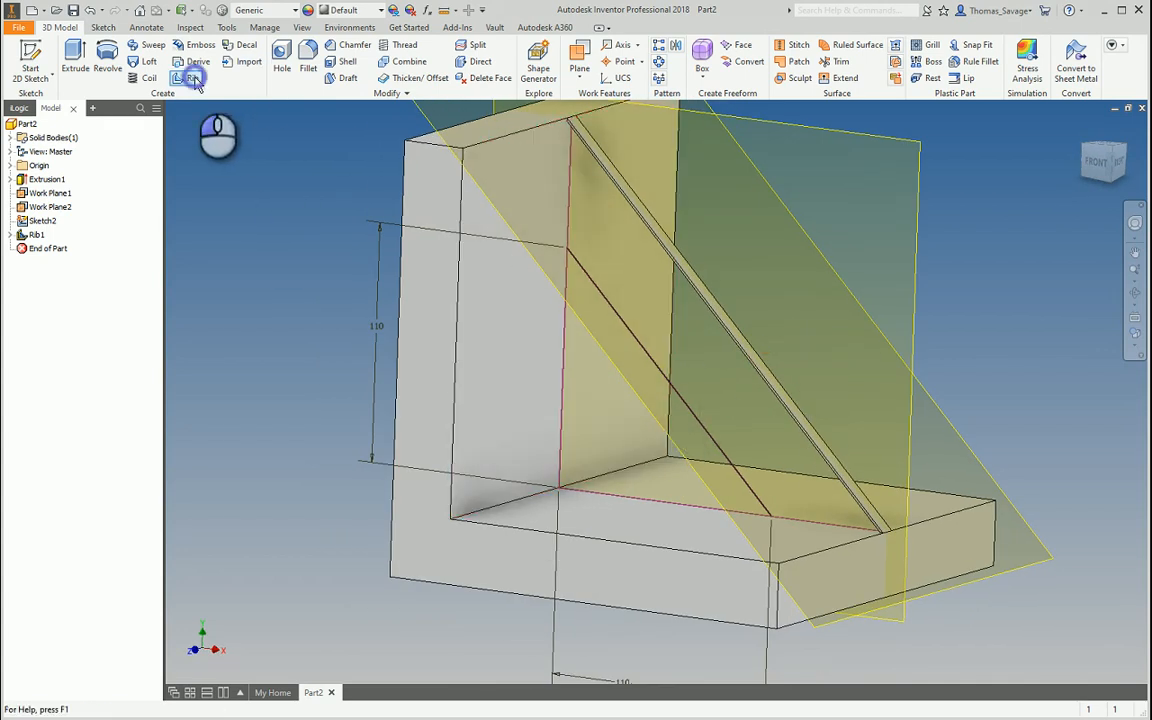
click(185, 78)
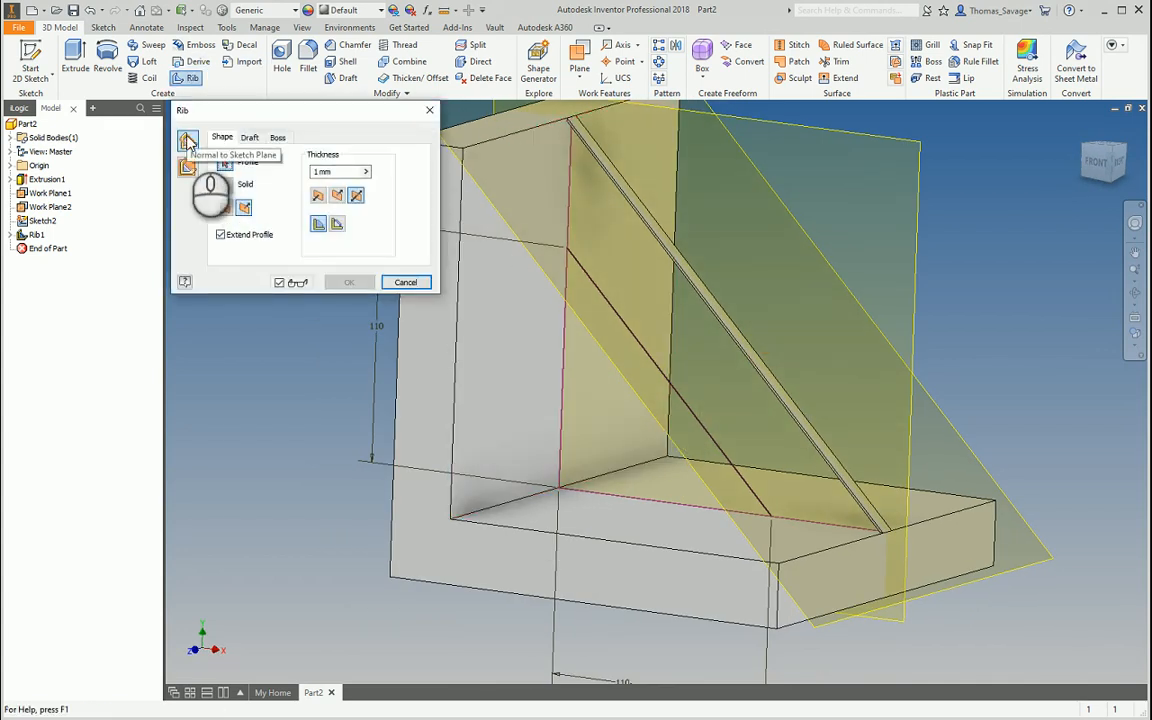
click(189, 168)
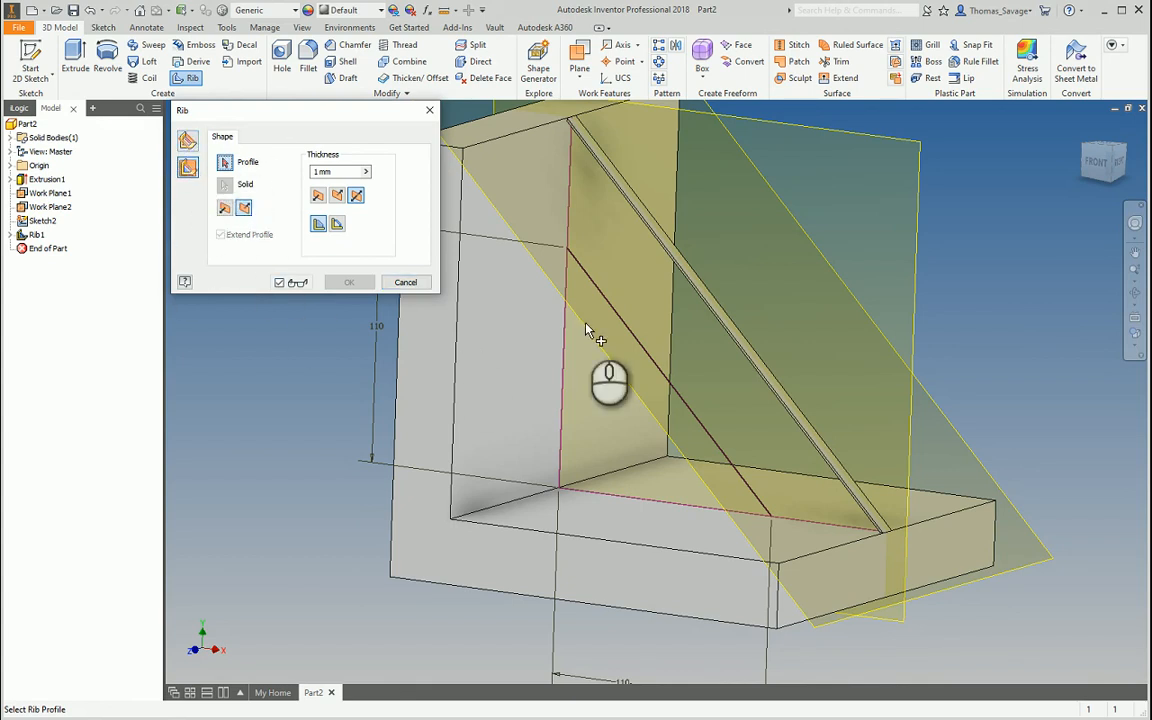
click(597, 291)
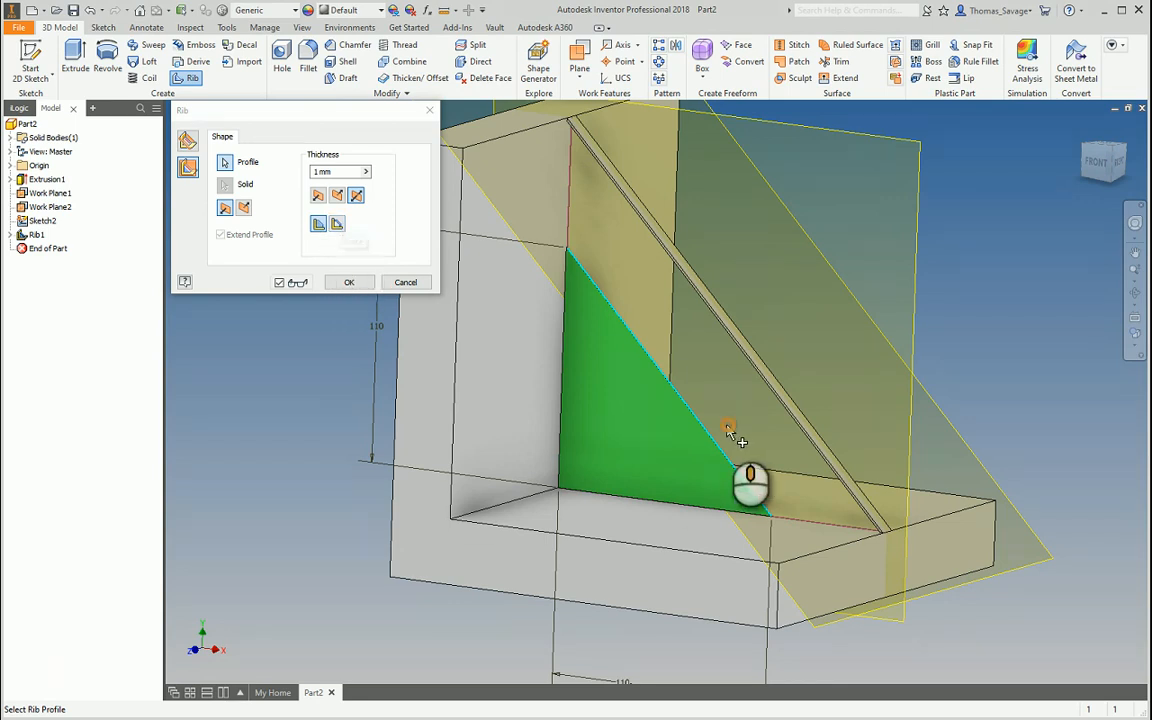
mouse_move(728, 432)
shift+middle_down()
mouse_move(681, 442)
mouse_move(737, 436)
shift+middle_up()
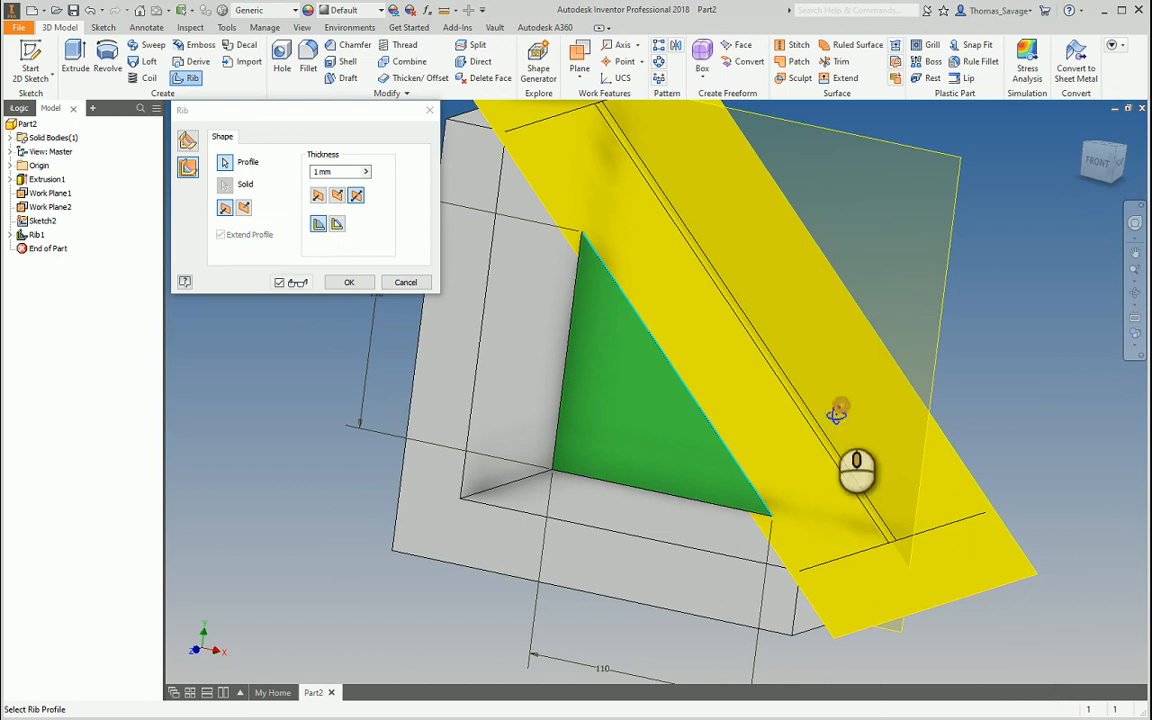
shift+middle_drag(834, 406, 830, 410)
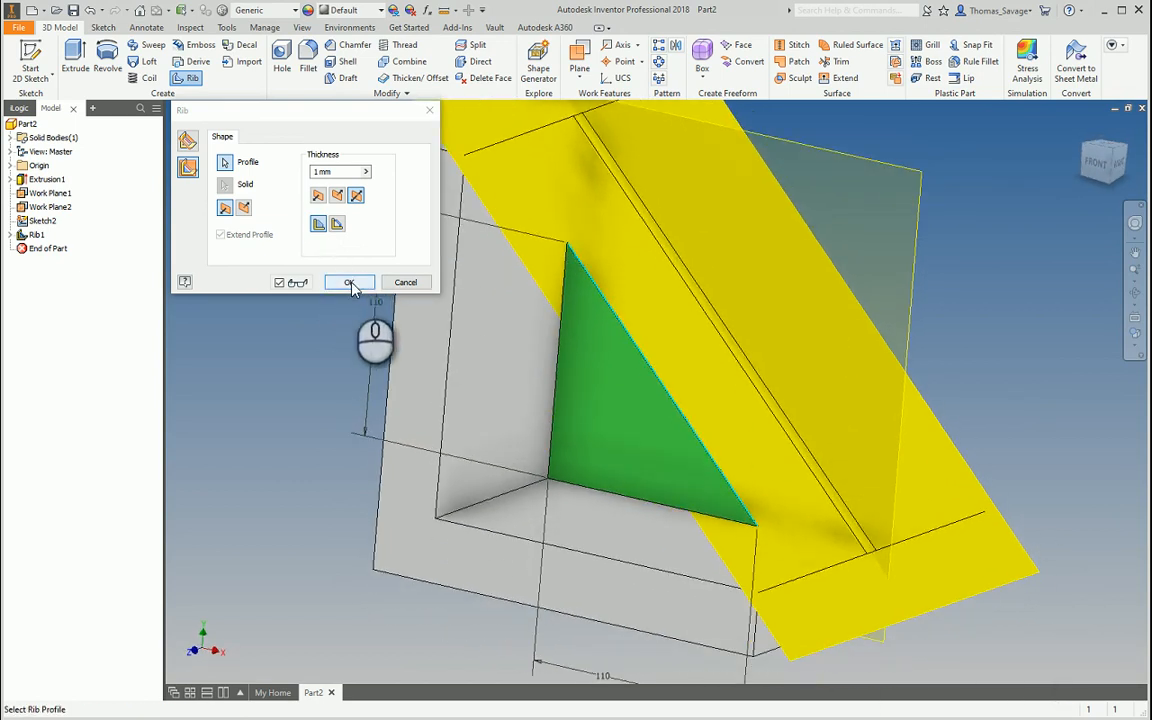
click(338, 172)
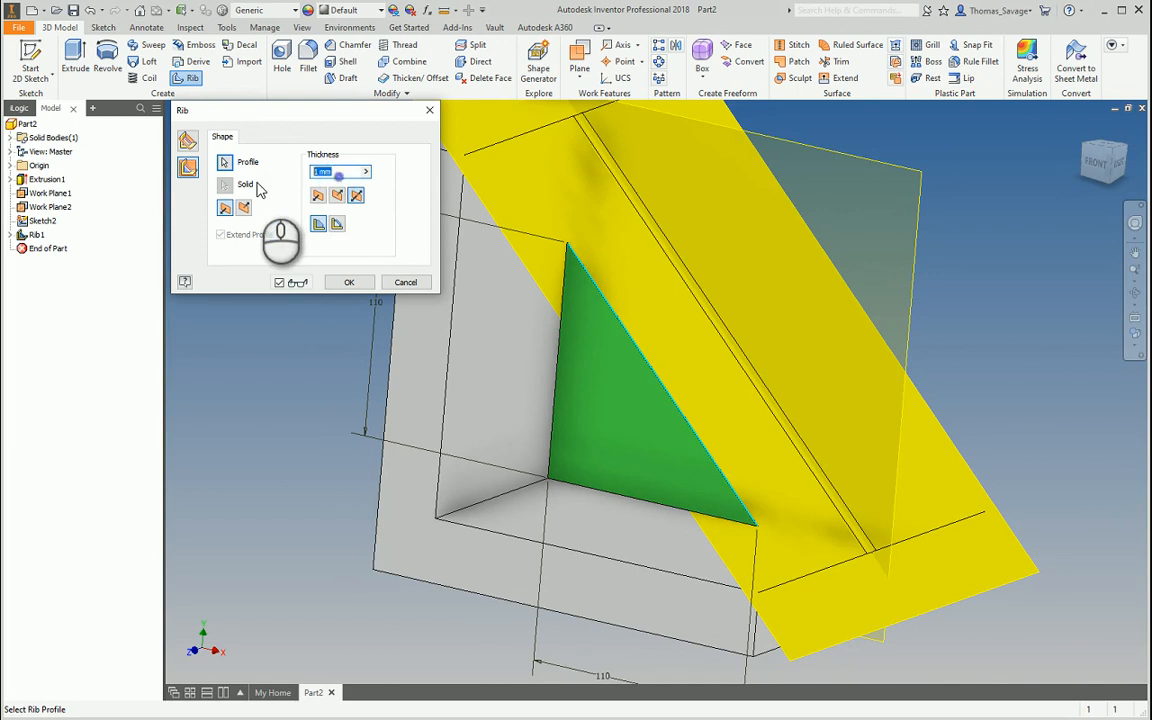
text(10)
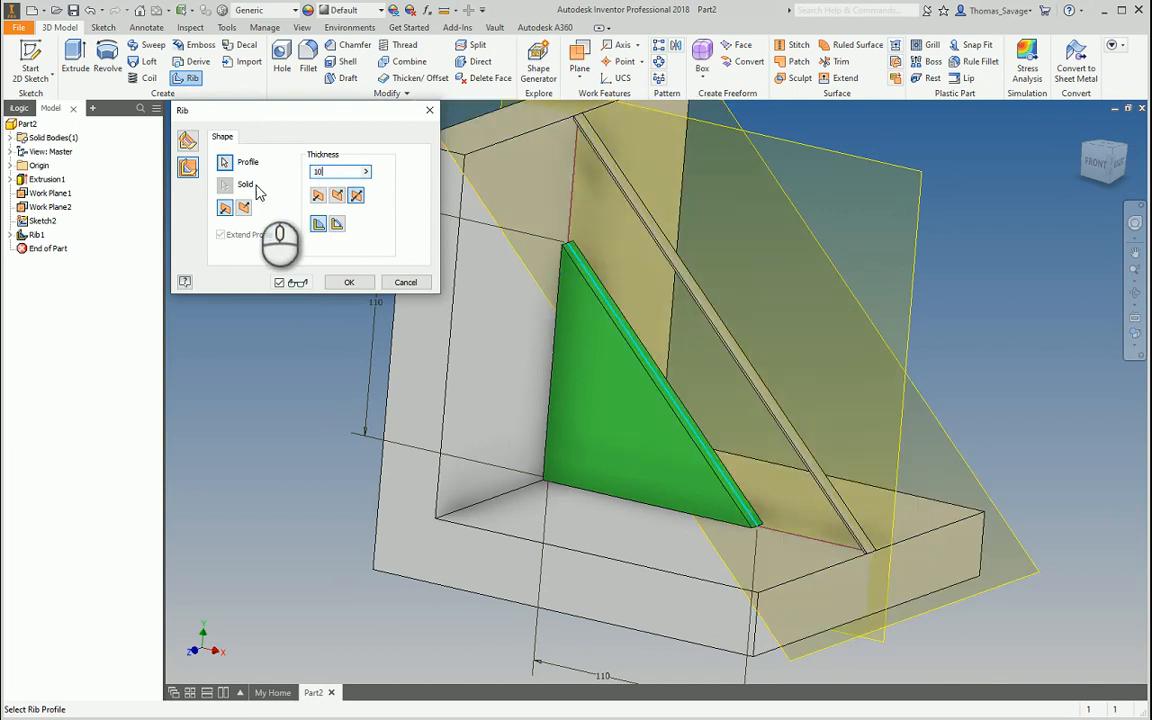
Preview the one-sided thickness and finite depth options, then create the second rib symmetric with the To Next extent.
click(318, 196)
click(336, 196)
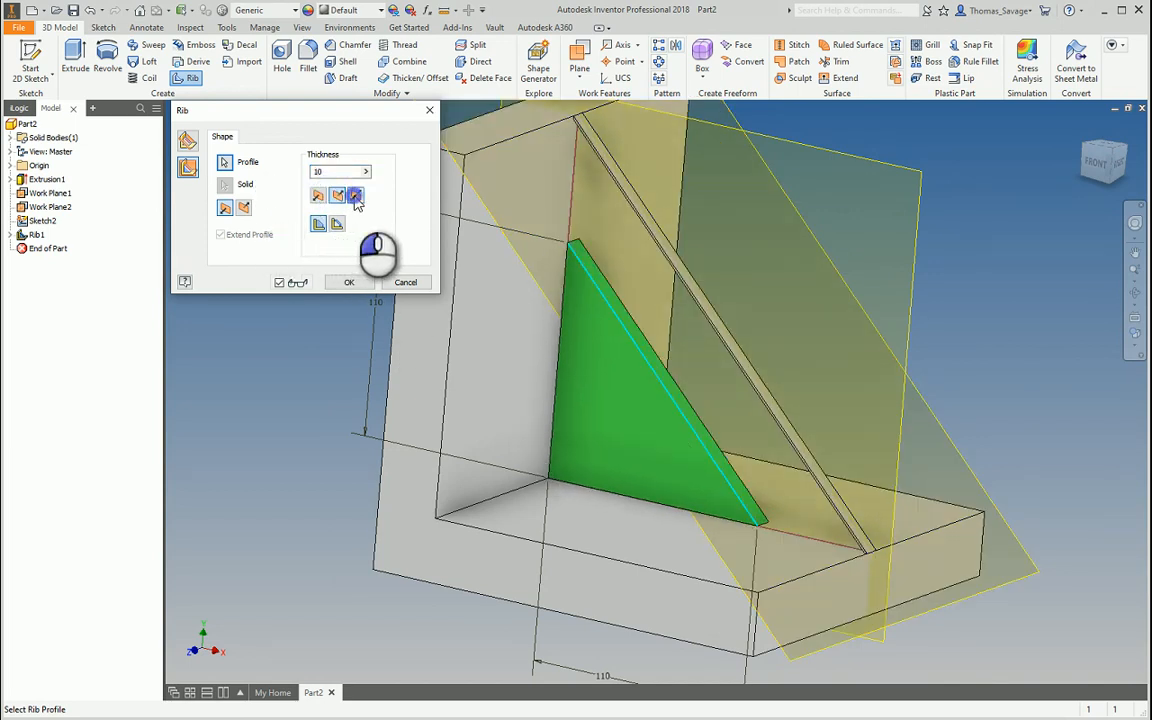
click(356, 196)
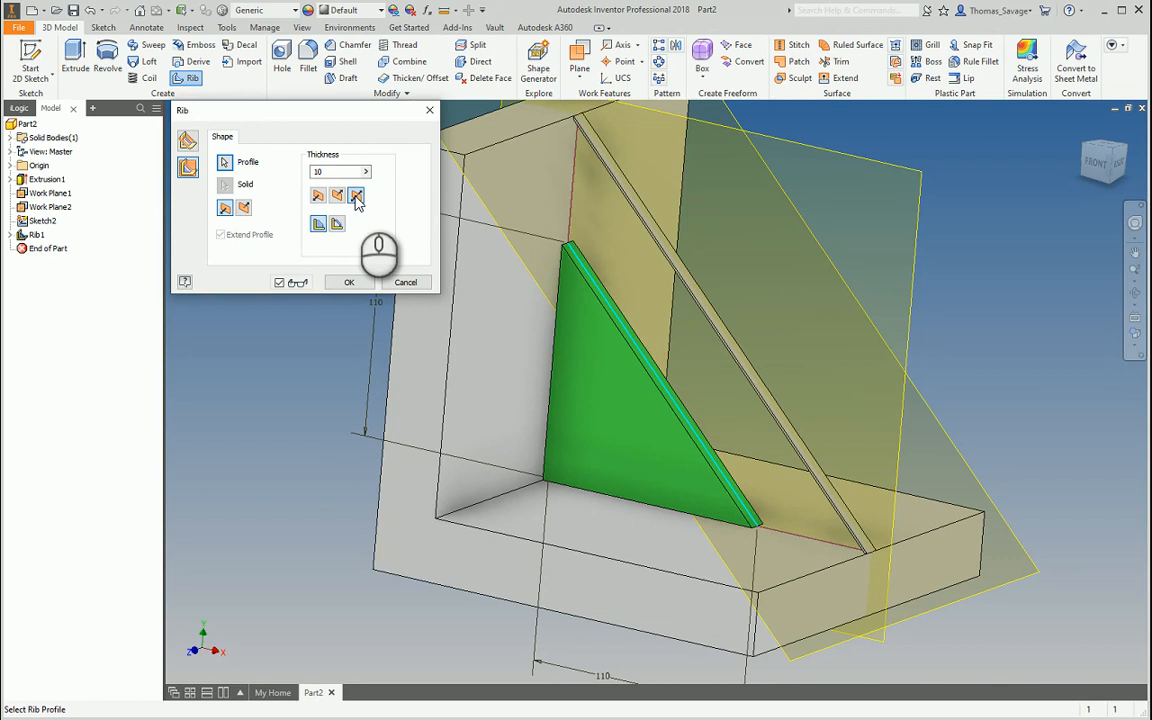
click(337, 224)
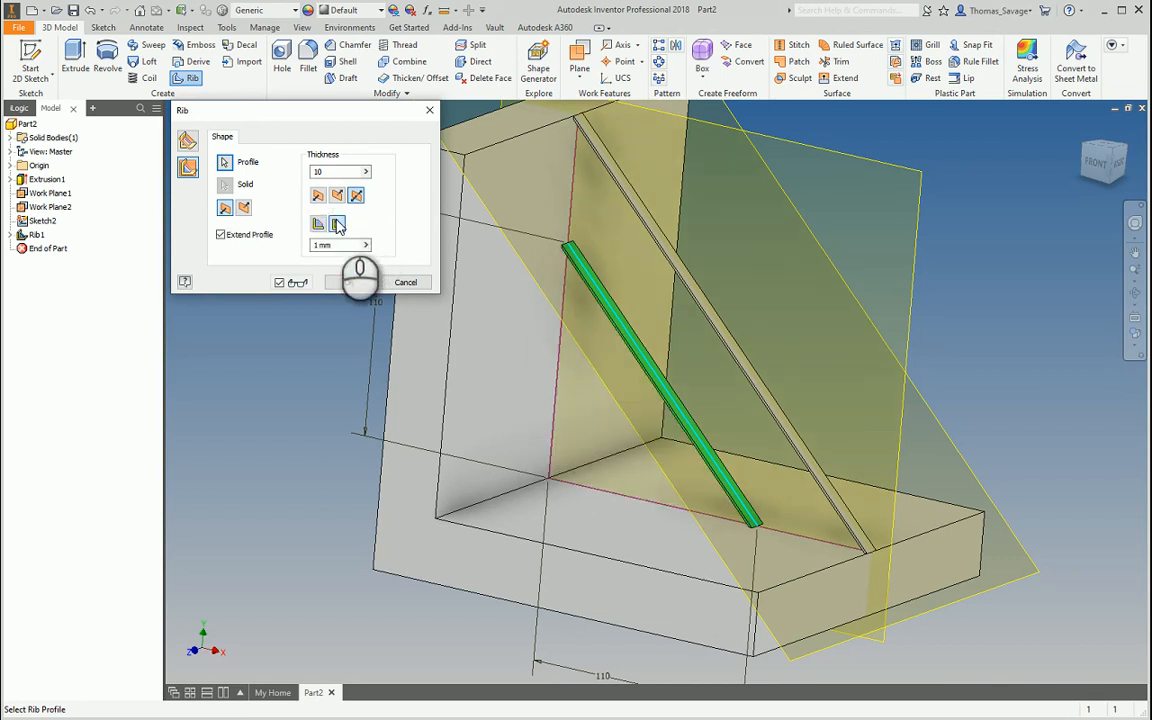
click(320, 225)
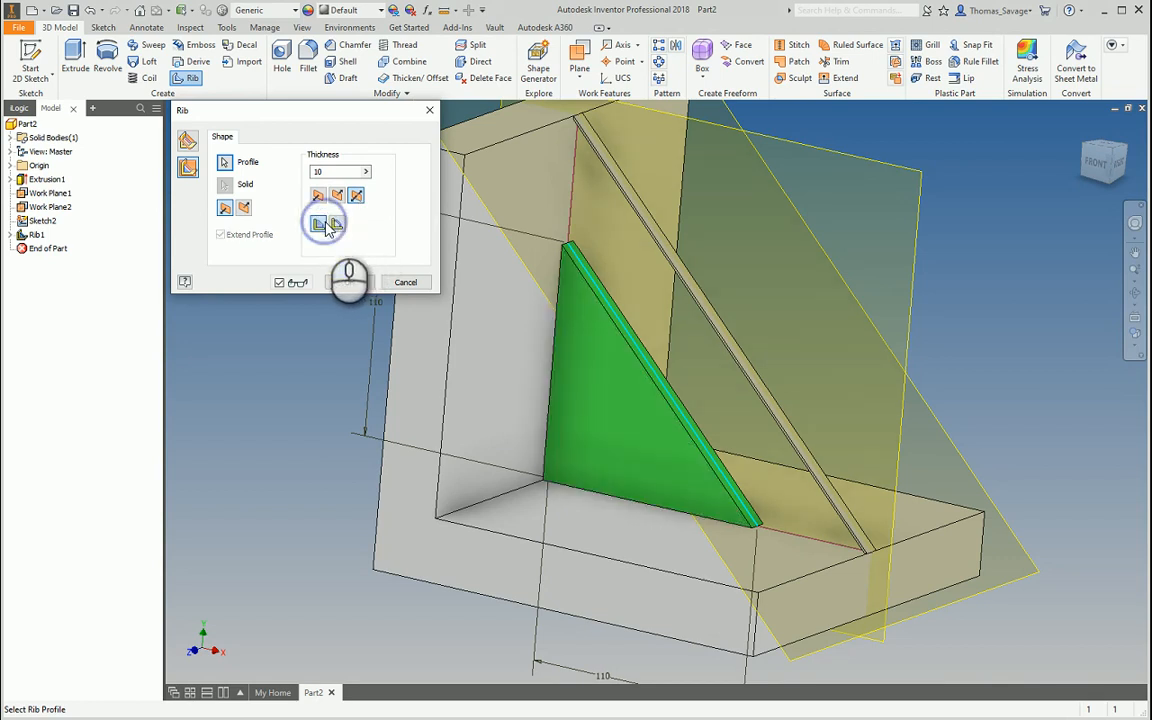
click(347, 284)
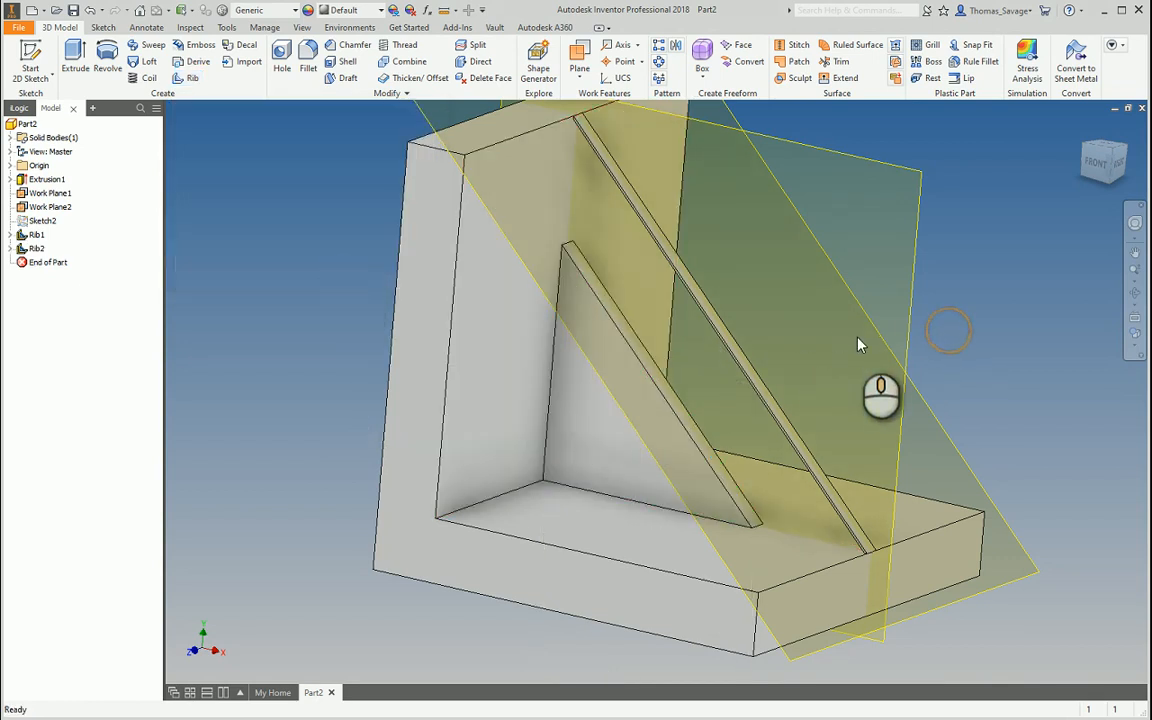
Hide the inclined work plane and the mid work plane to inspect both ribs on the bracket.
middle_drag(902, 330, 849, 330)
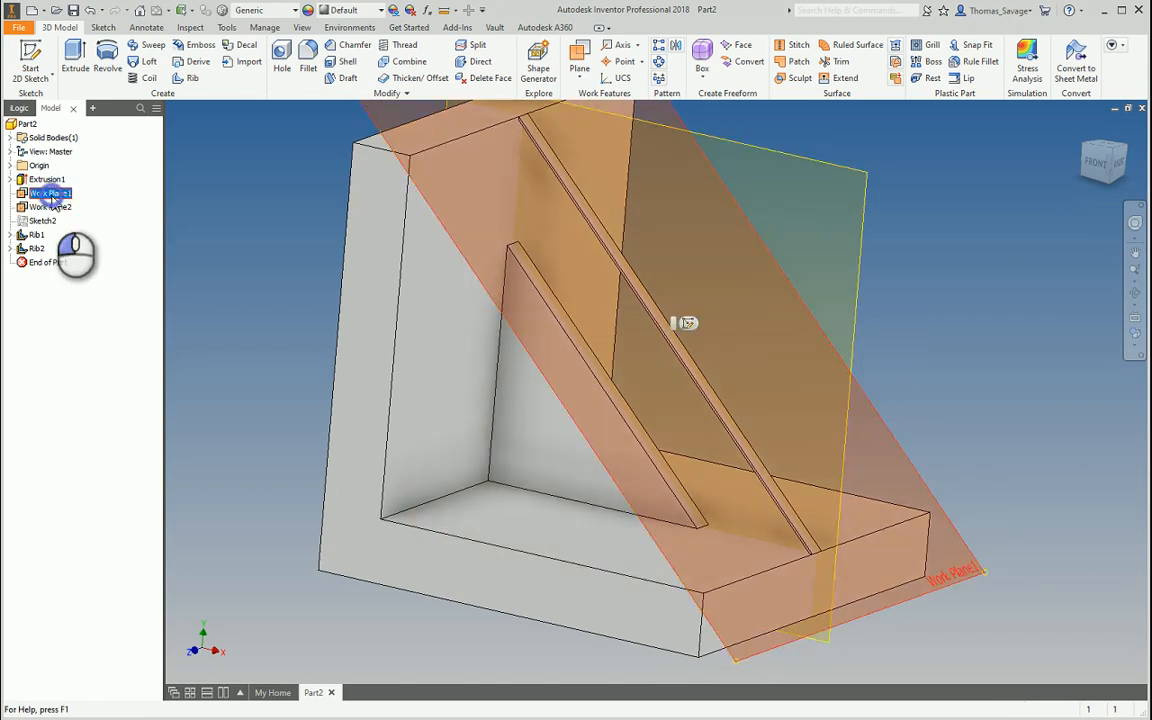
right_click(50, 193)
click(82, 313)
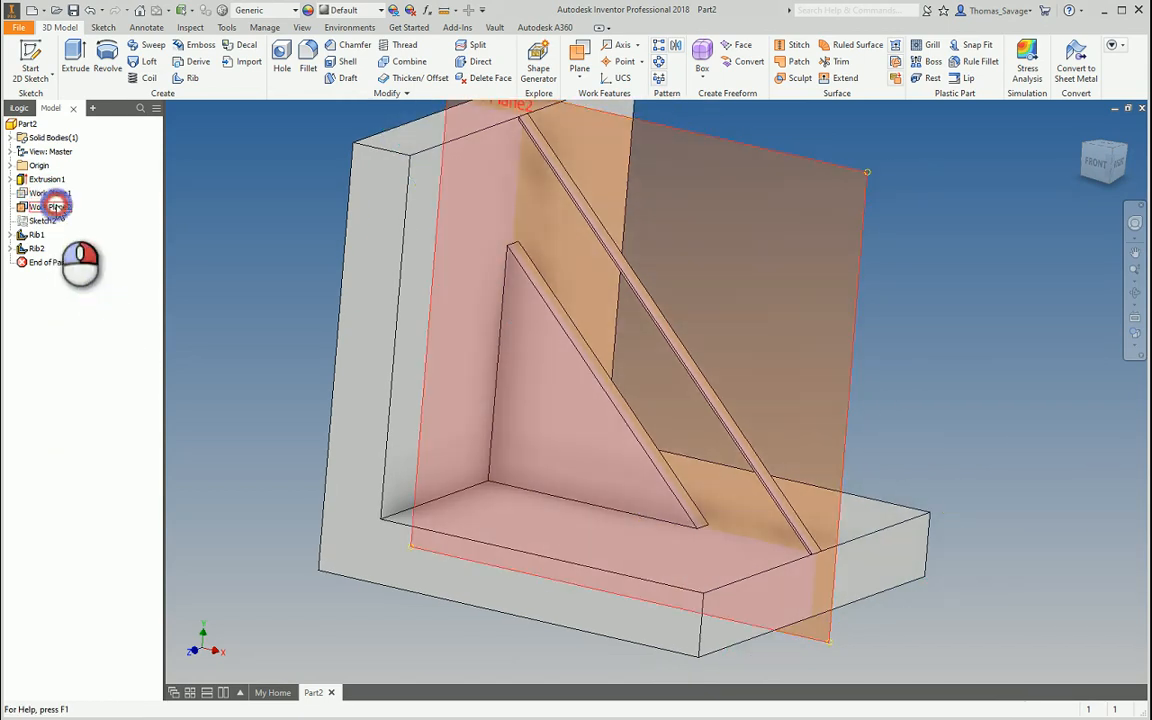
right_click(45, 207)
click(88, 321)
shift+middle_drag(707, 329, 808, 315)
scroll(793, 330, down, 3)
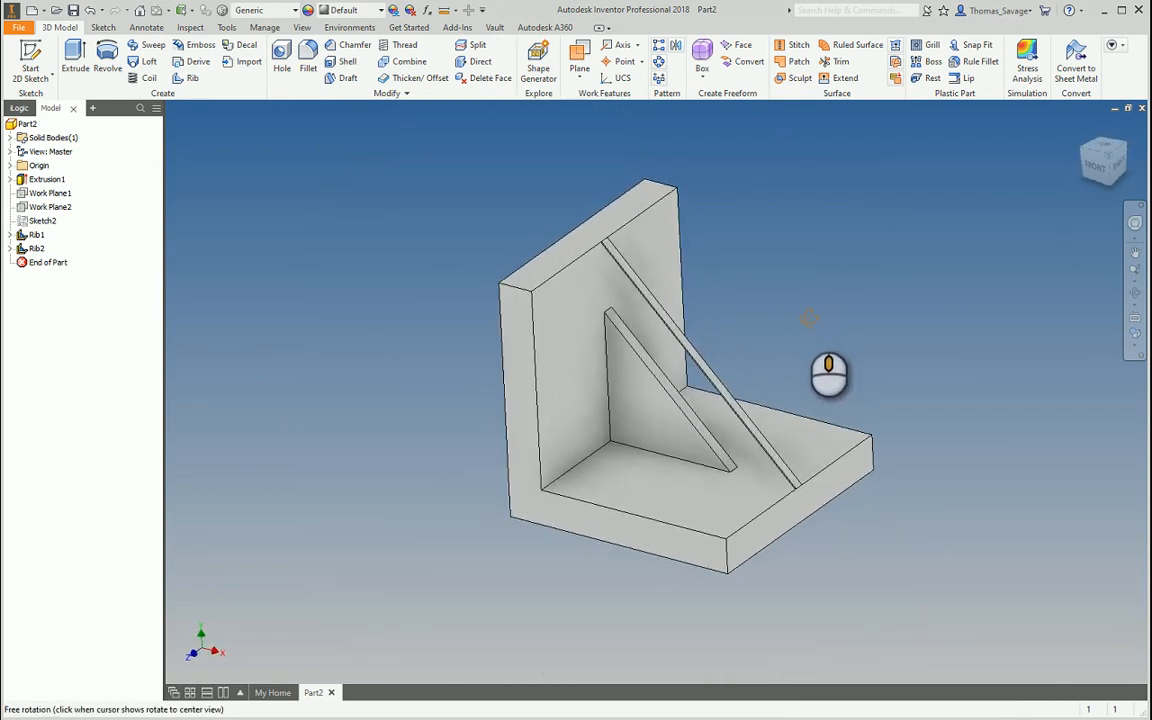
right_click(47, 184)
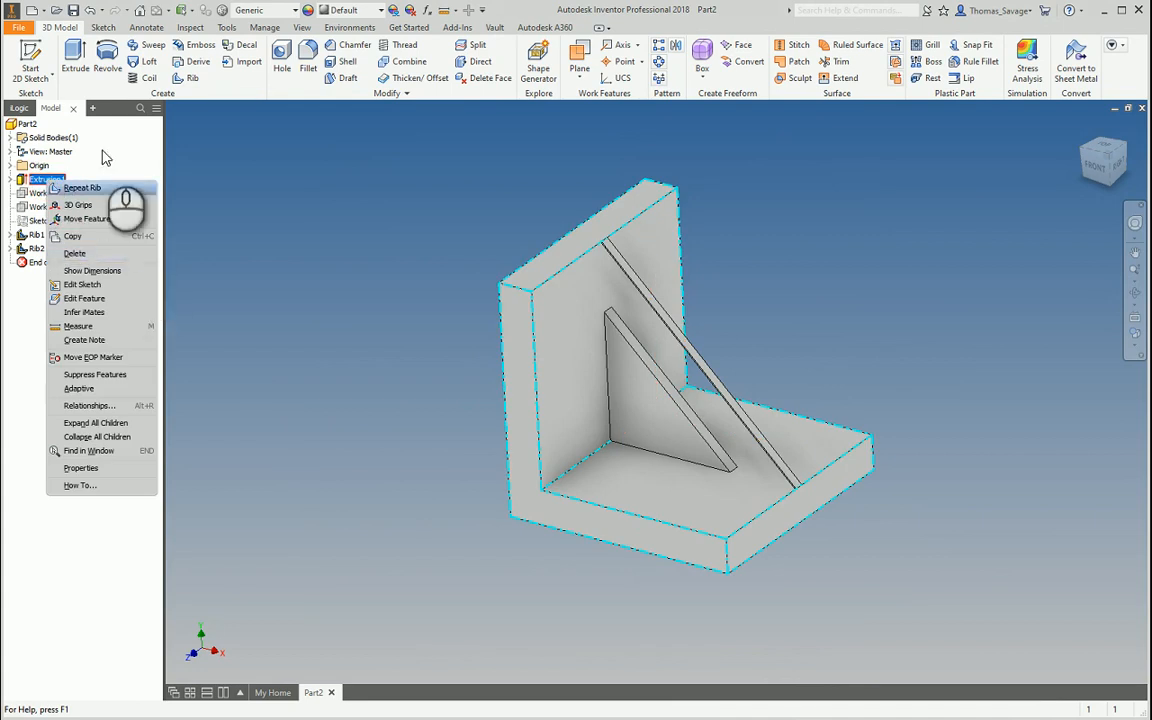
Create a new part from the Standard (mm).ipt template and start a 2D sketch on the XY plane.
click(36, 15)
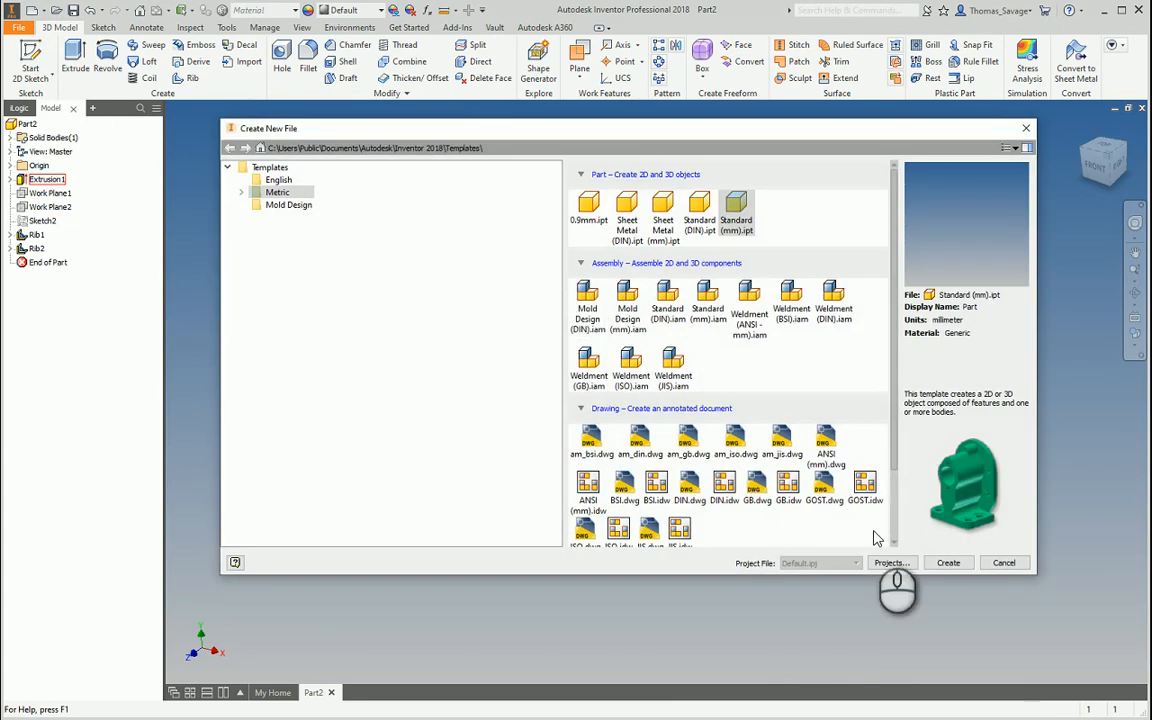
click(948, 563)
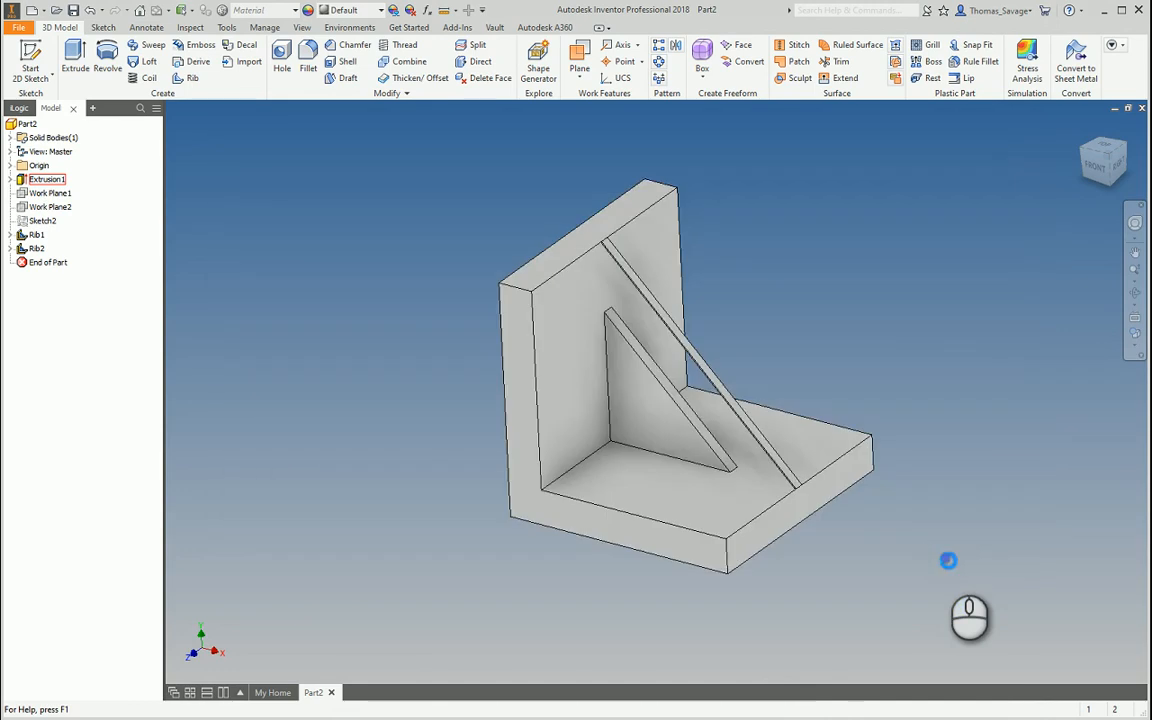
click(30, 60)
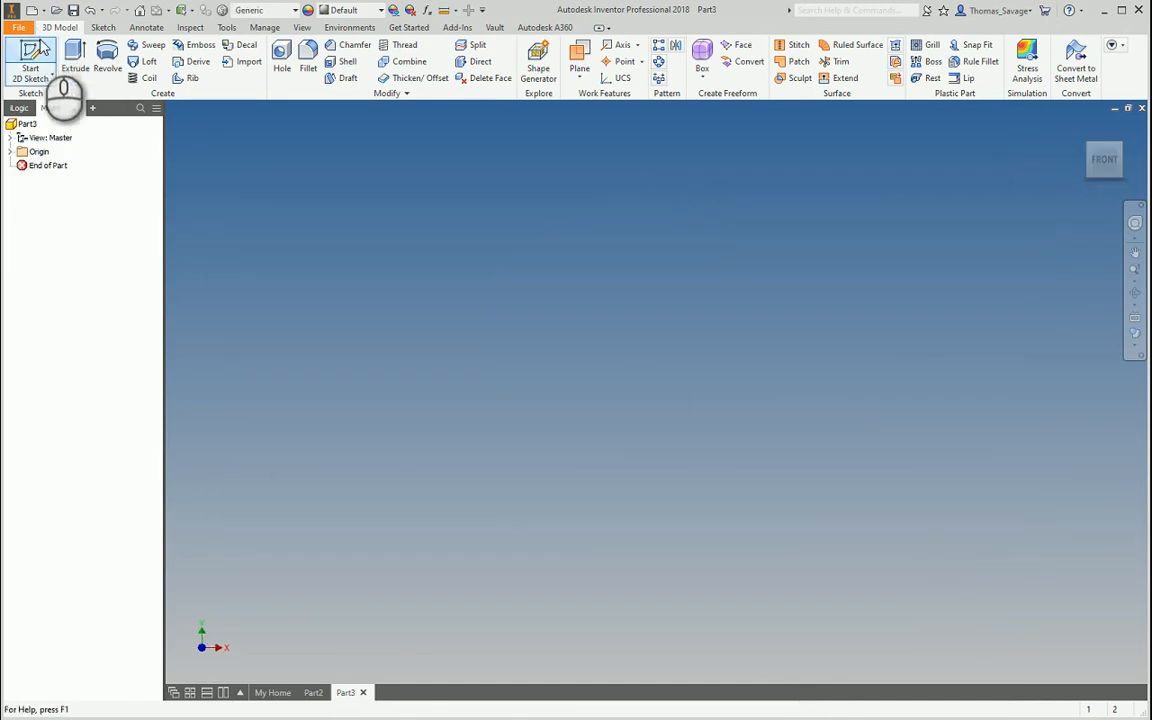
click(561, 215)
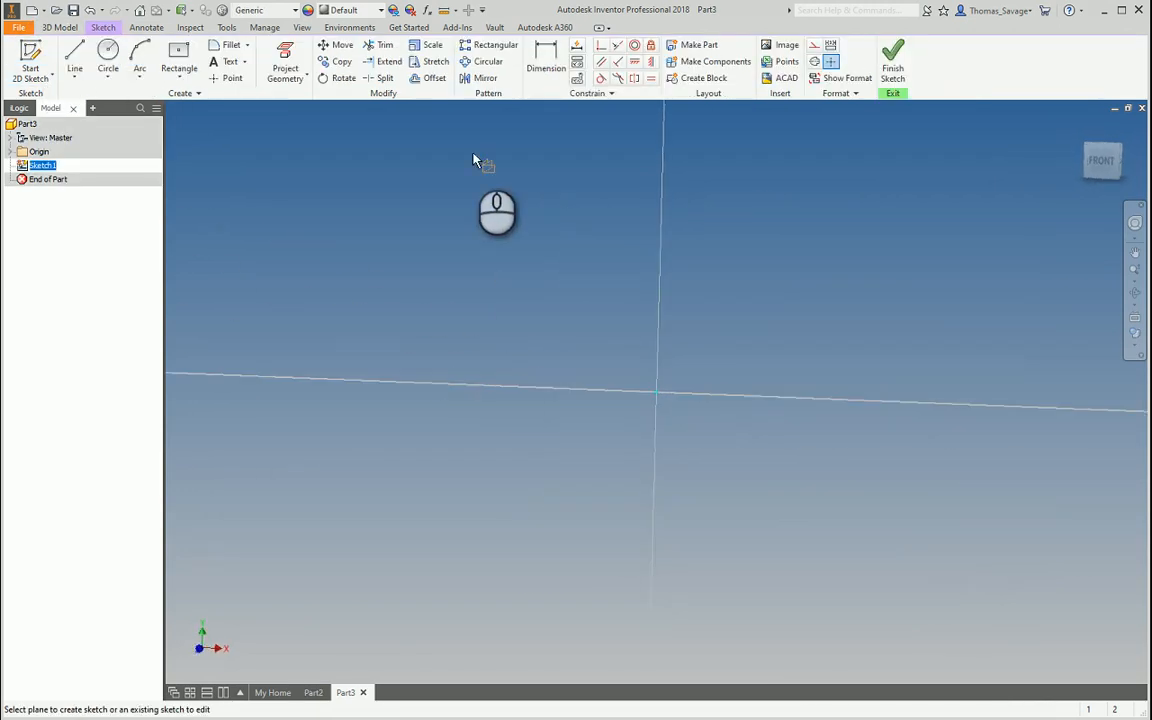
Draw a rectangle centred on the origin and dimension its width to 200 mm.
click(179, 55)
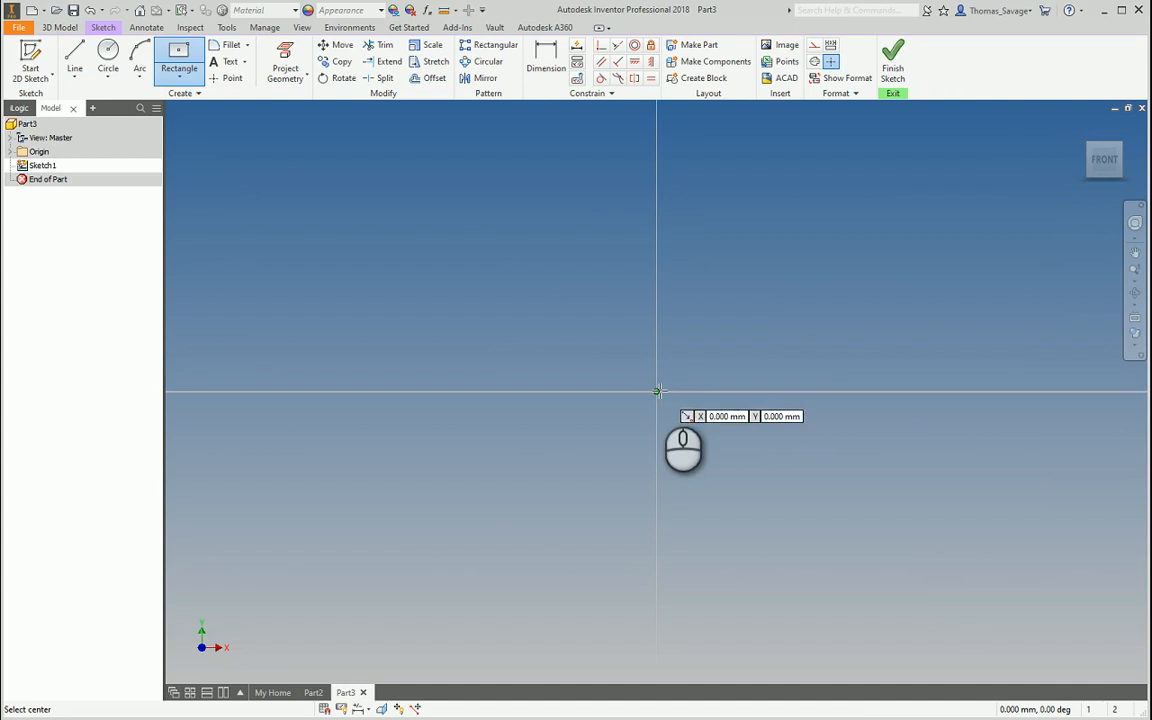
click(656, 391)
click(381, 195)
click(546, 60)
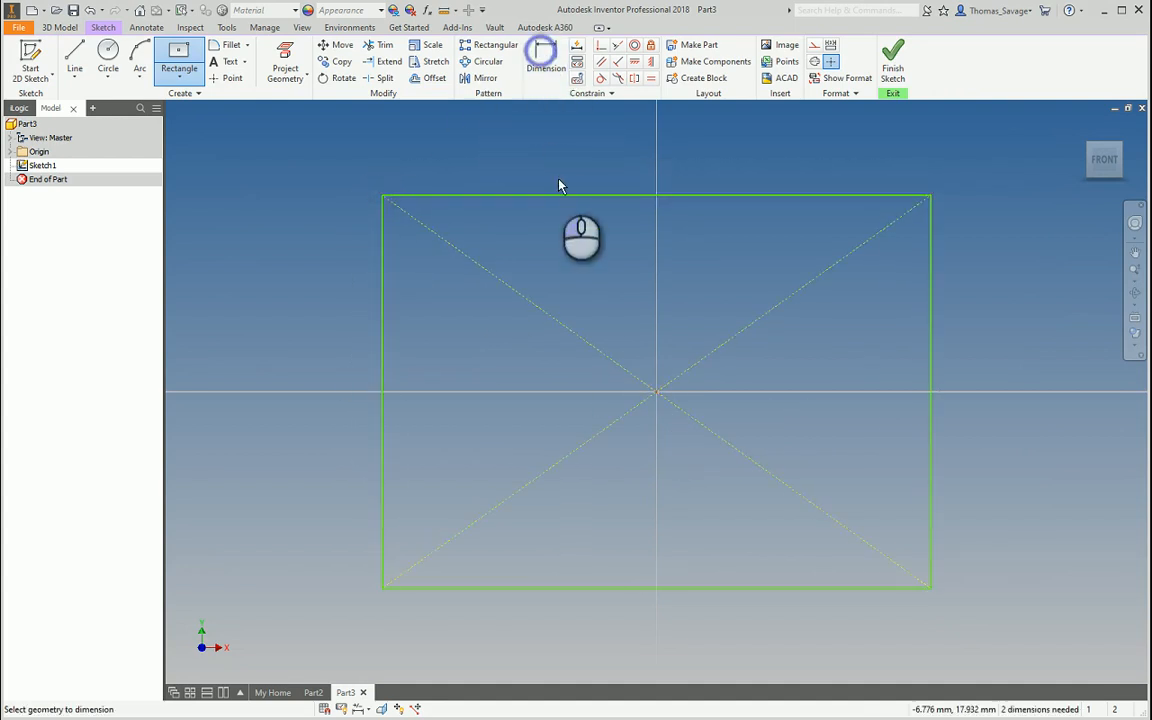
click(561, 197)
click(564, 168)
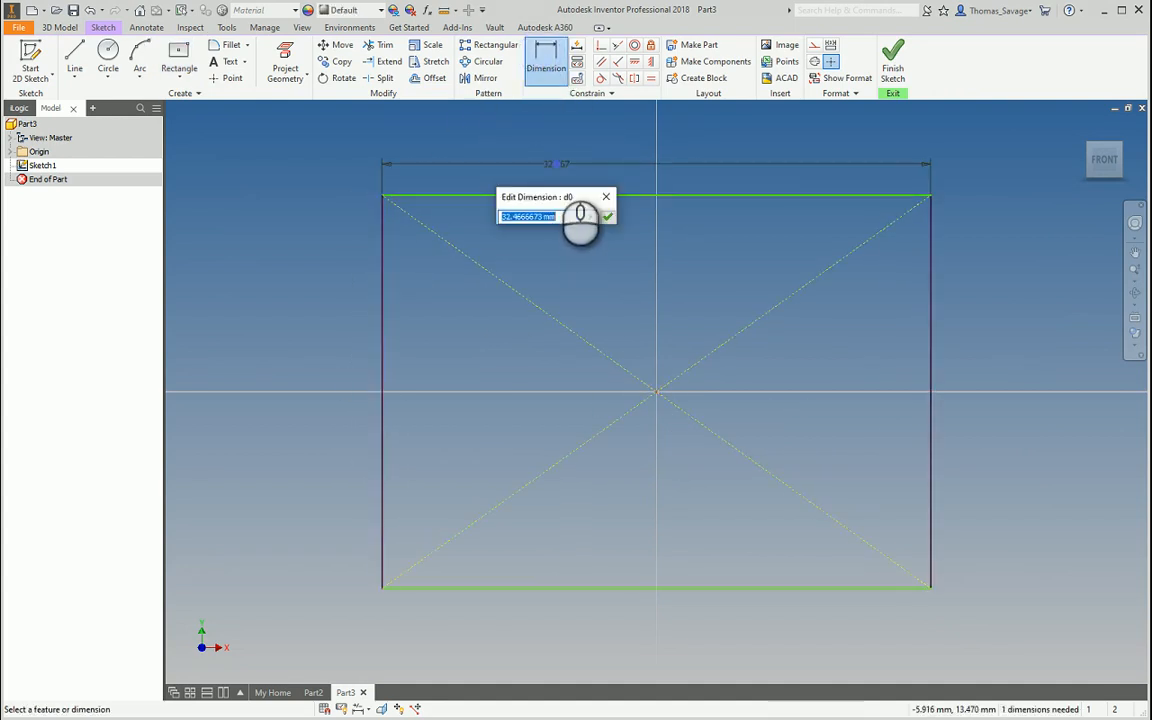
key(Return)
scroll(365, 381, down, 5)
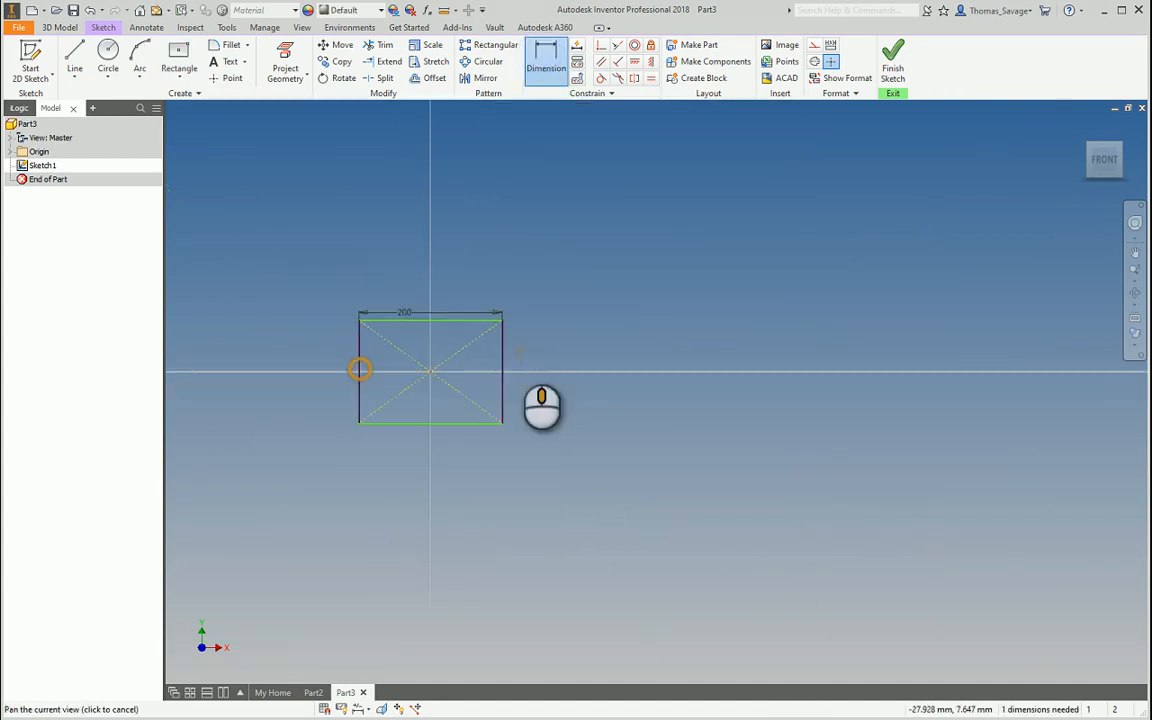
Dimension the rectangle's height, link it to the width dimension d0, and finish the sketch.
click(467, 337)
click(442, 330)
click(510, 294)
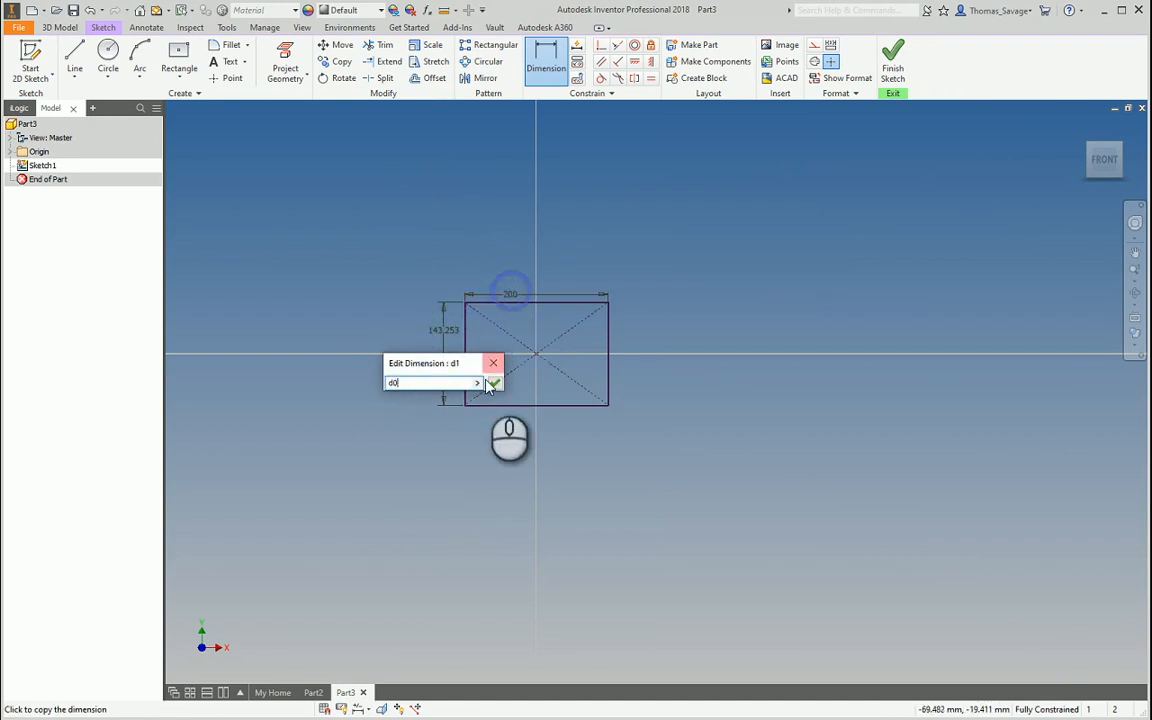
click(494, 385)
click(896, 70)
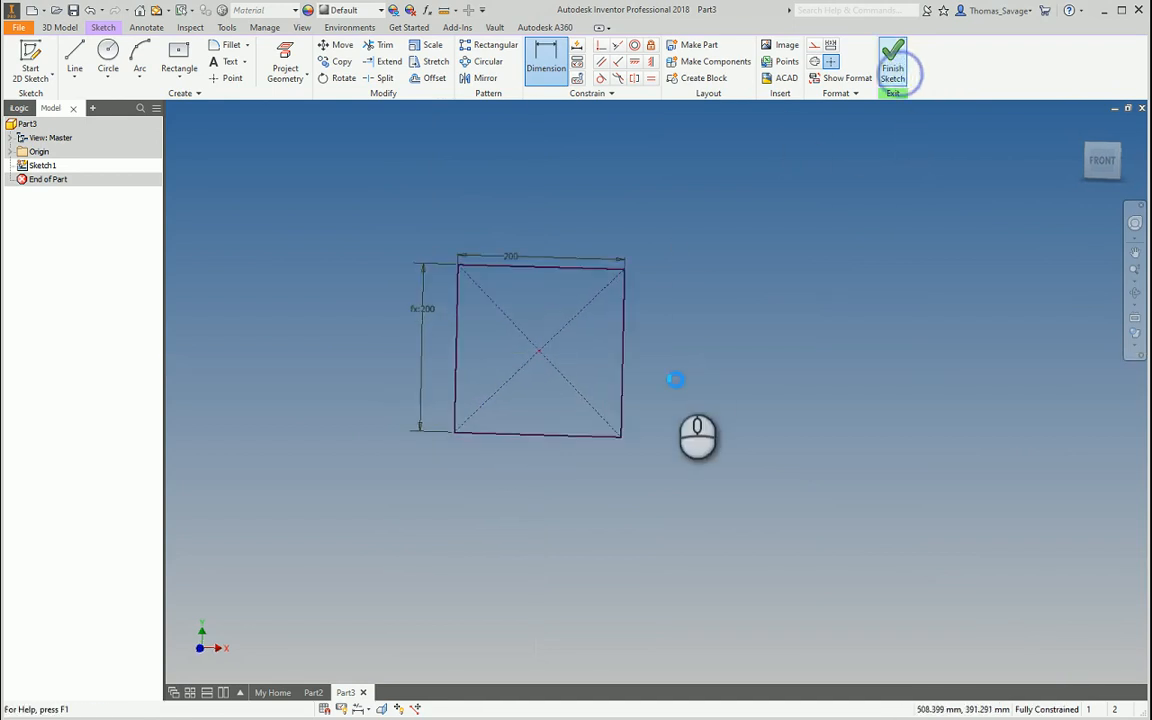
Extrude the square profile 100 mm into a solid block.
click(76, 58)
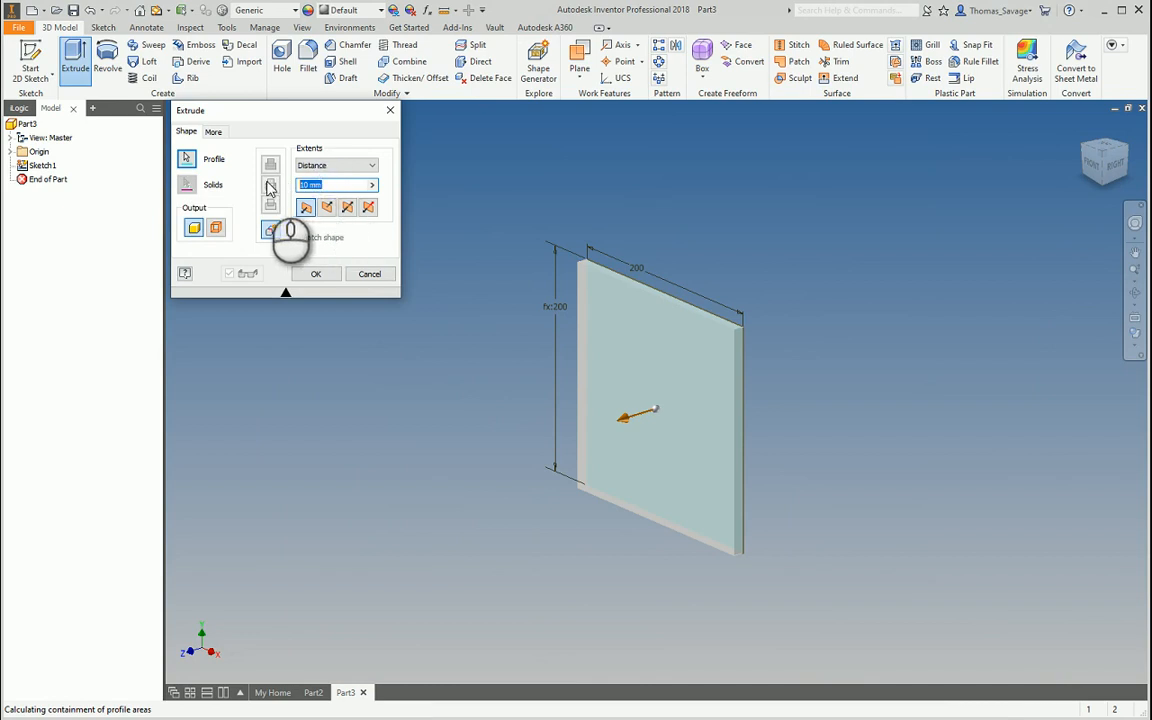
text(100)
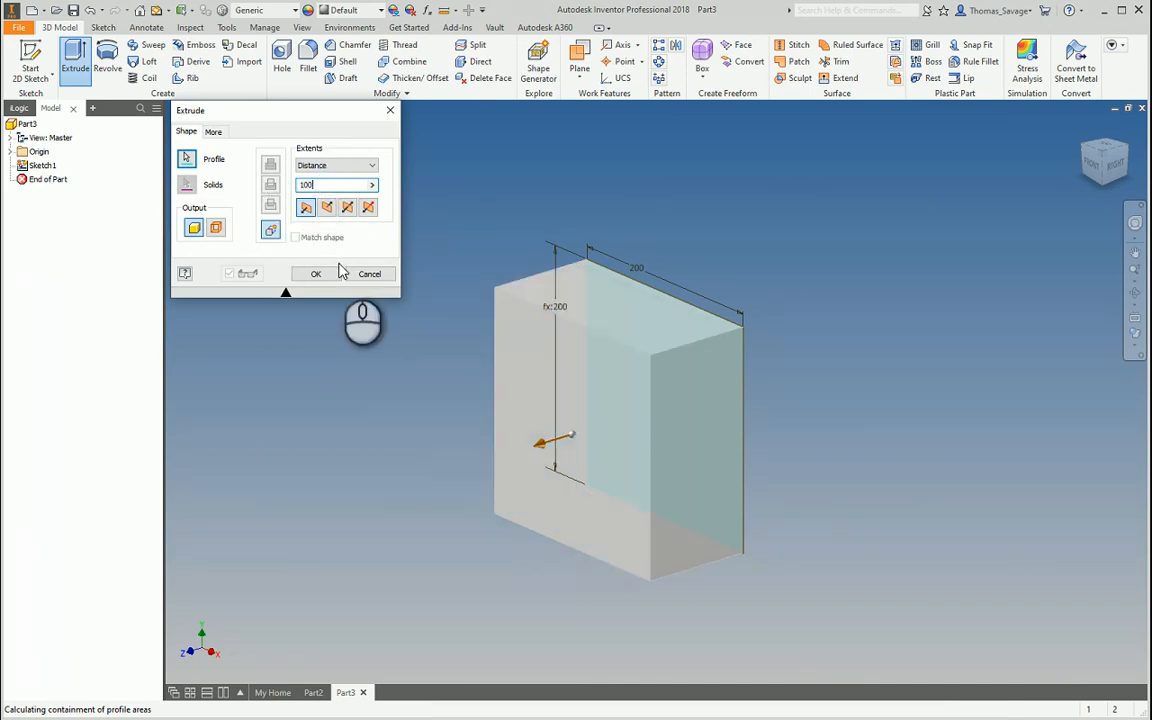
click(318, 274)
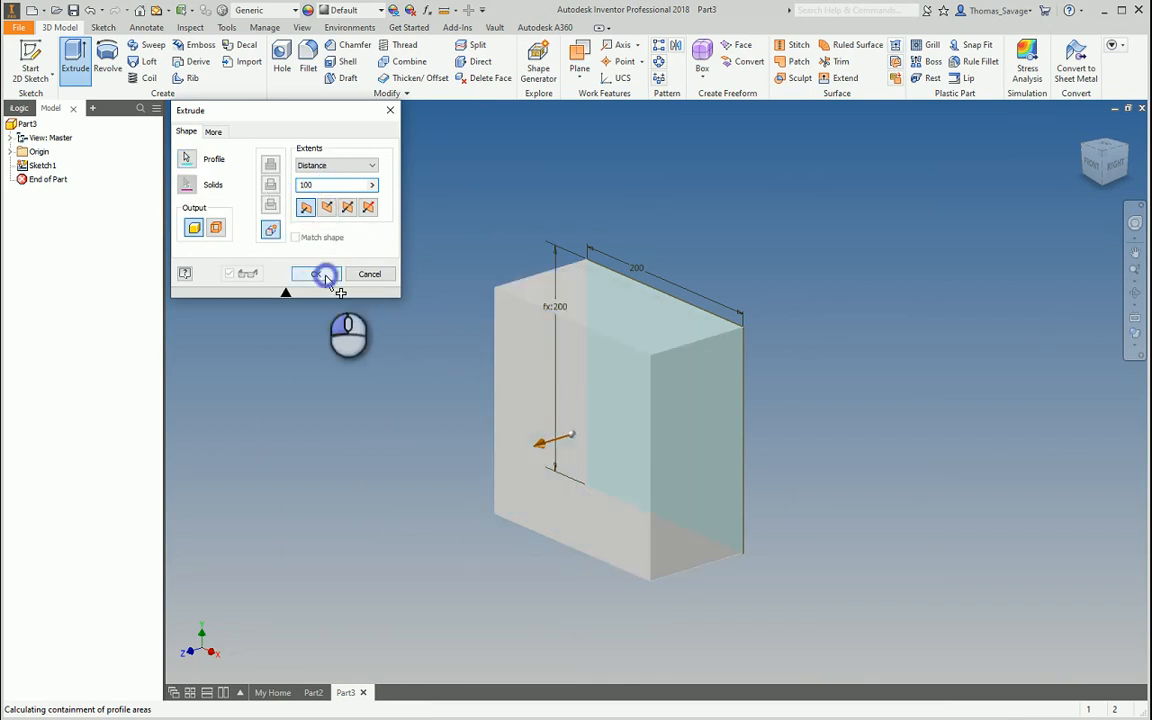
click(1134, 334)
click(1044, 509)
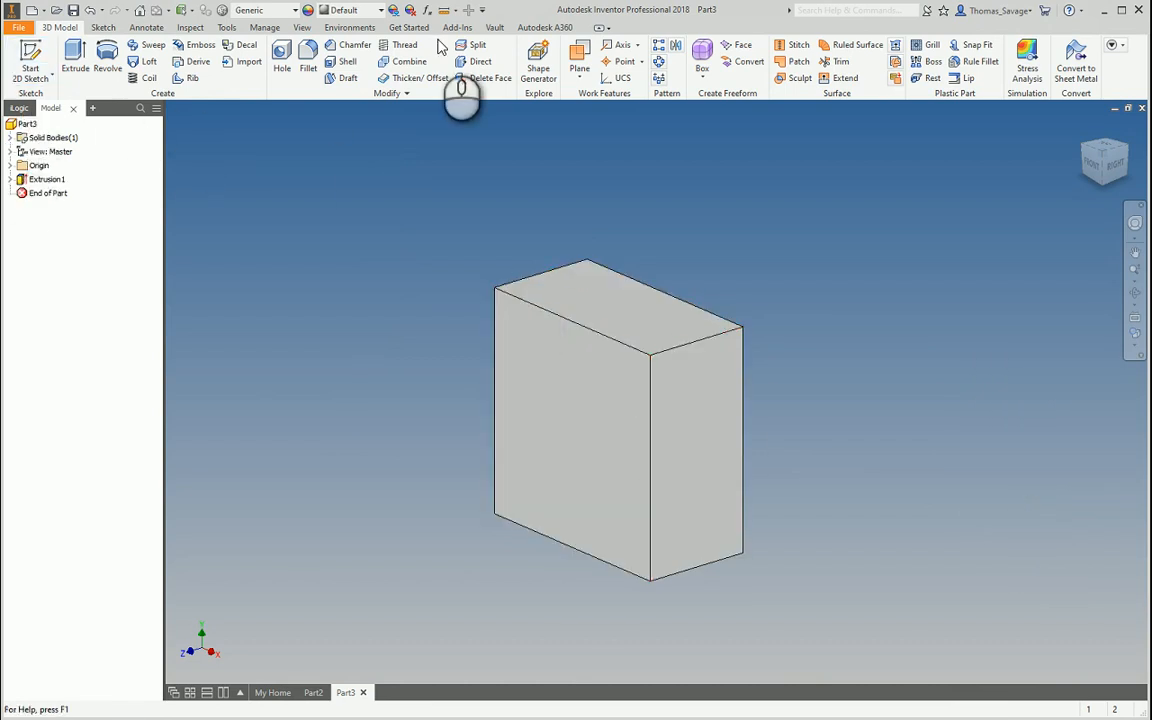
Make the YZ origin plane visible through the middle of the block.
click(11, 166)
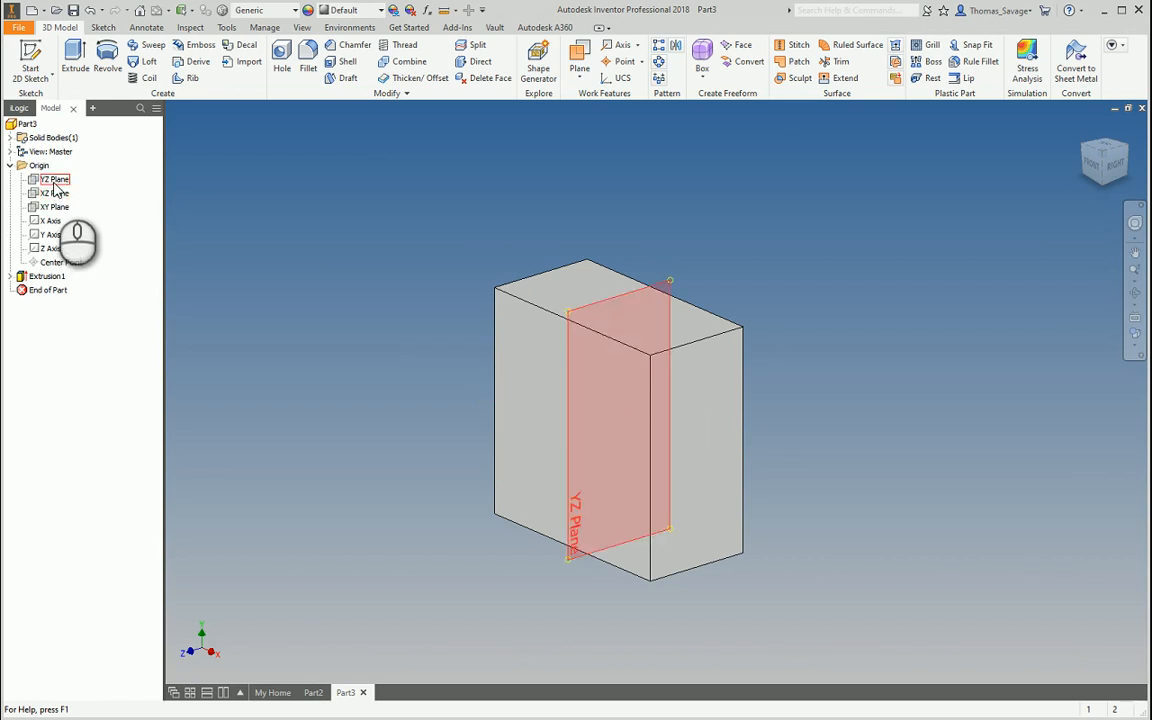
click(55, 181)
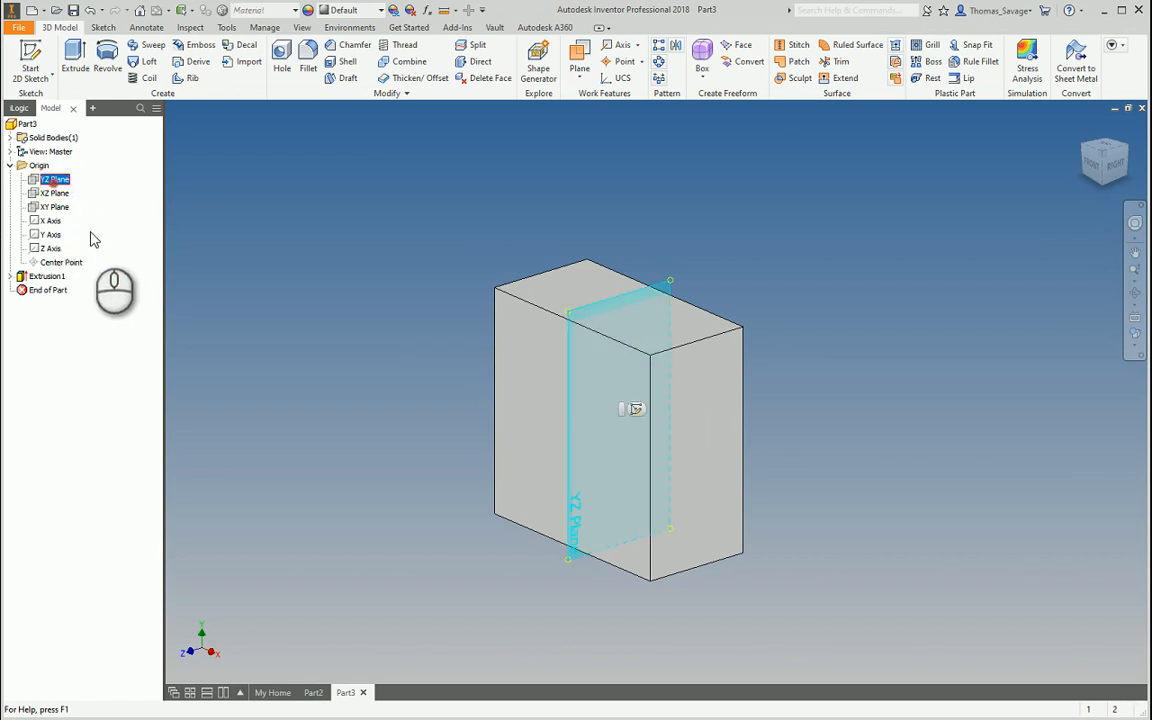
right_click(55, 181)
click(116, 270)
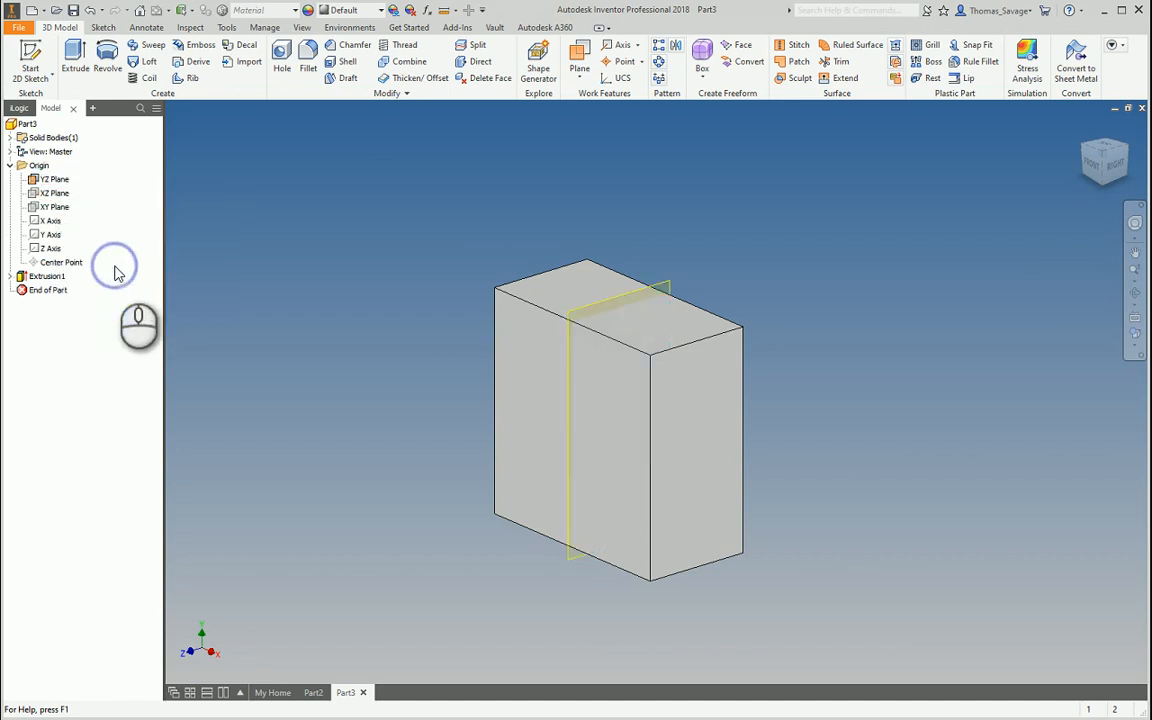
Split only the block's top face, using the YZ plane as the split tool.
click(470, 45)
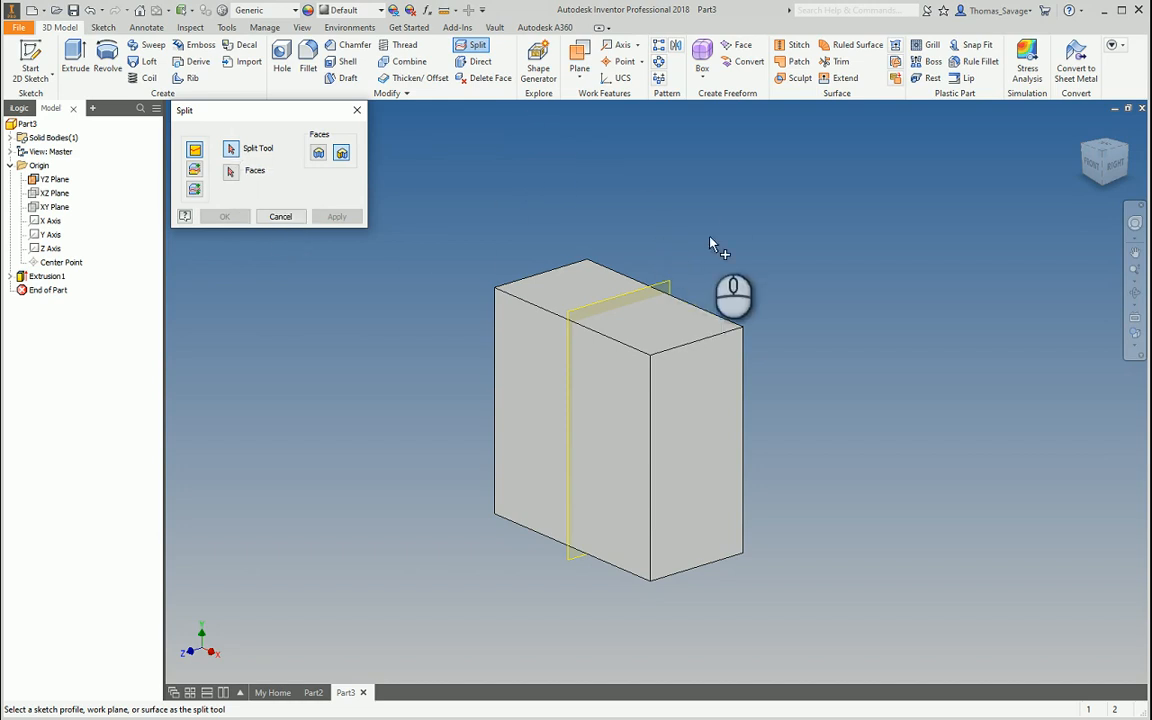
click(673, 287)
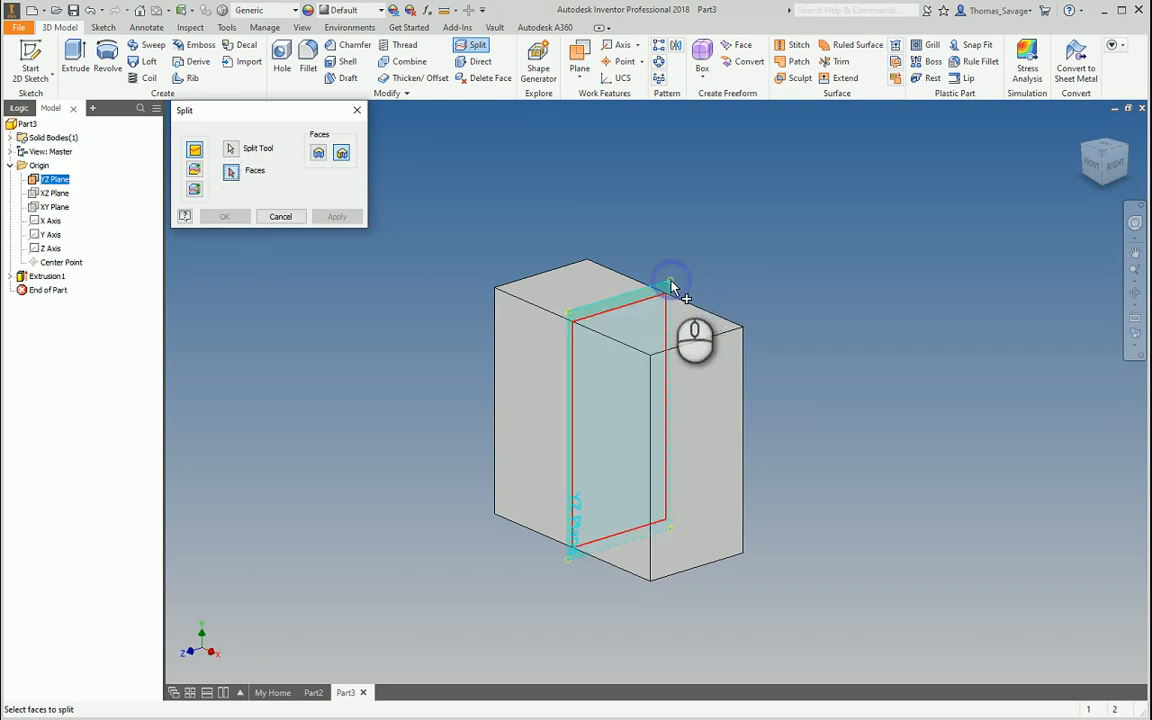
click(342, 153)
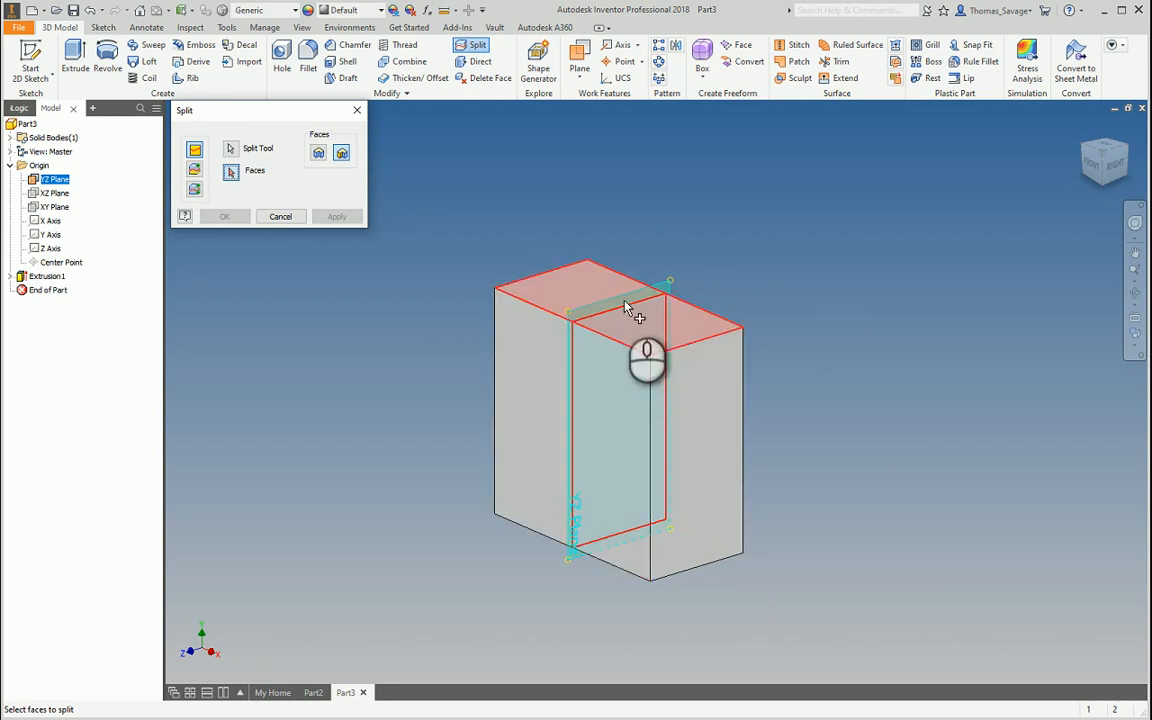
click(567, 293)
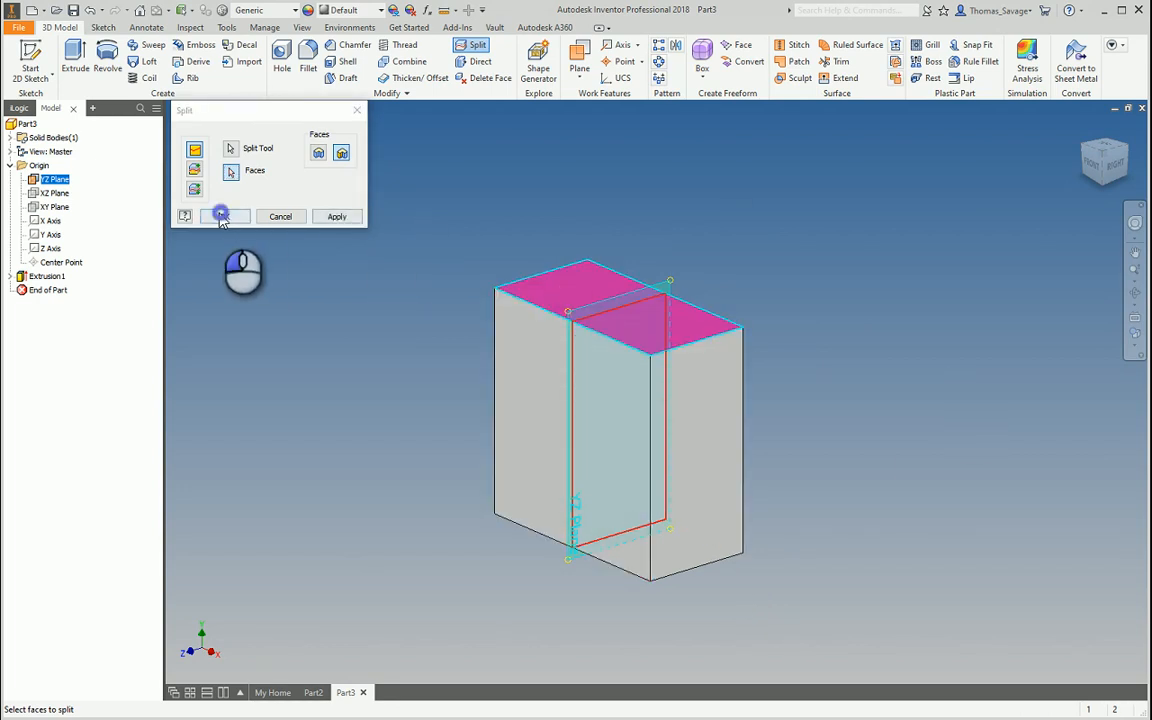
click(224, 216)
scroll(635, 327, up, 4)
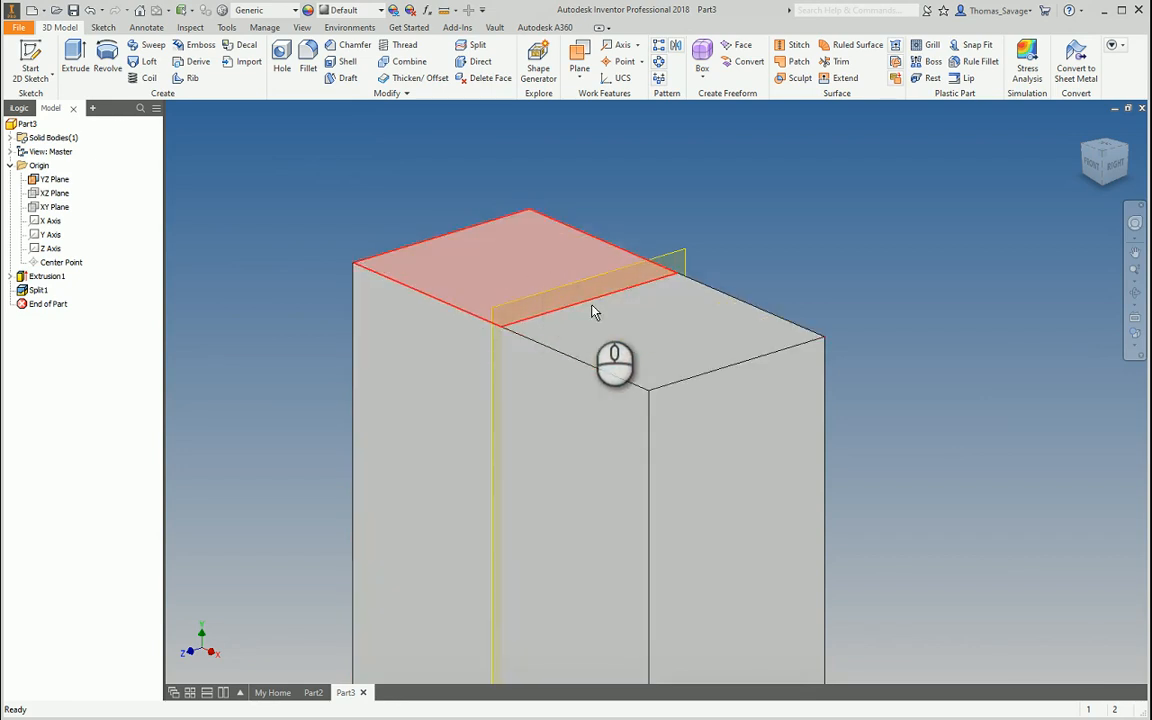
Edit the face split so that the YZ plane divides all faces of the block.
double_click(35, 290)
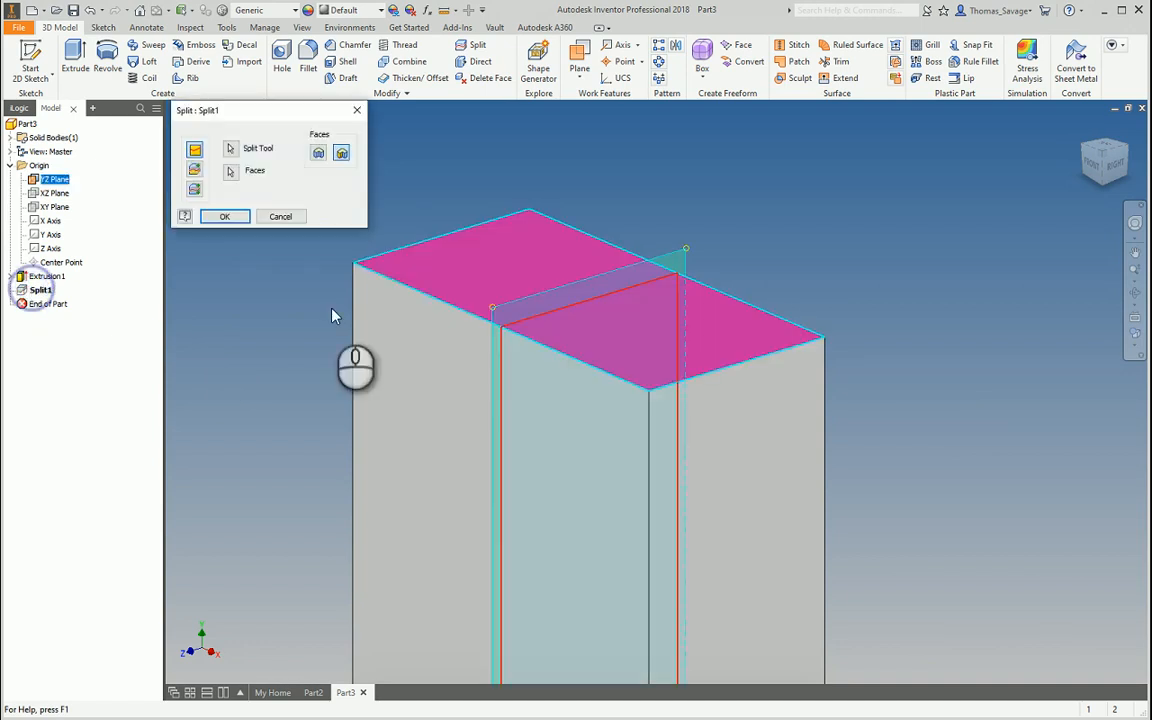
click(318, 153)
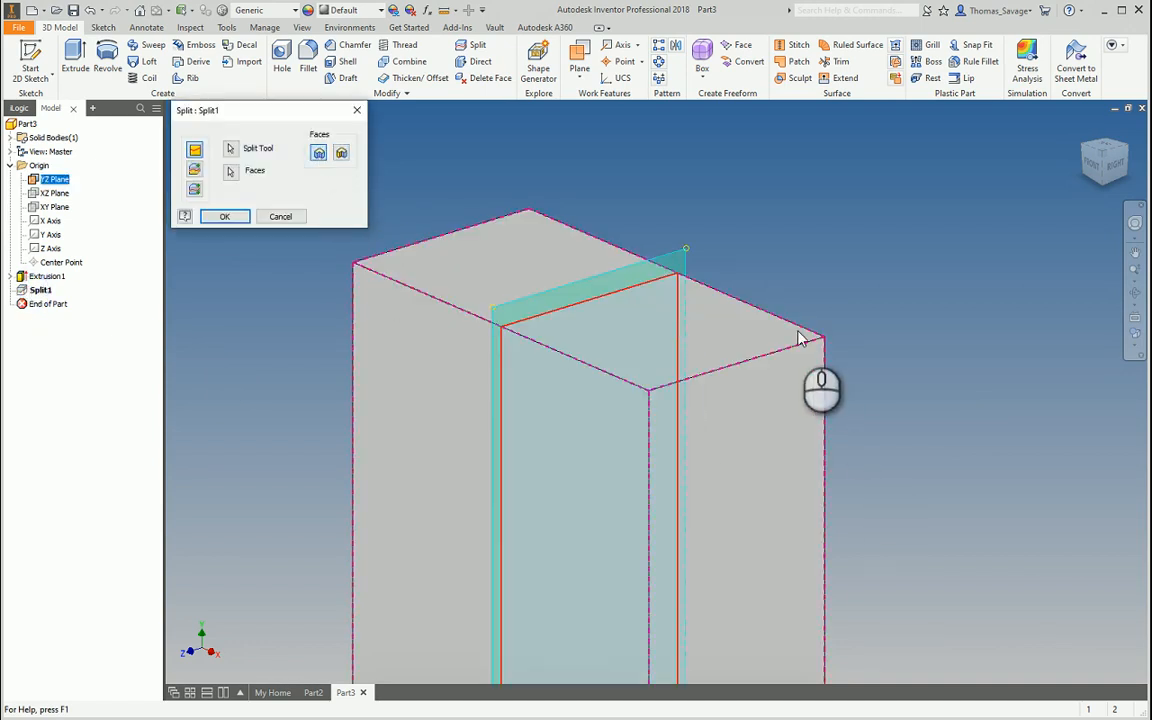
middle_drag(643, 579, 640, 432)
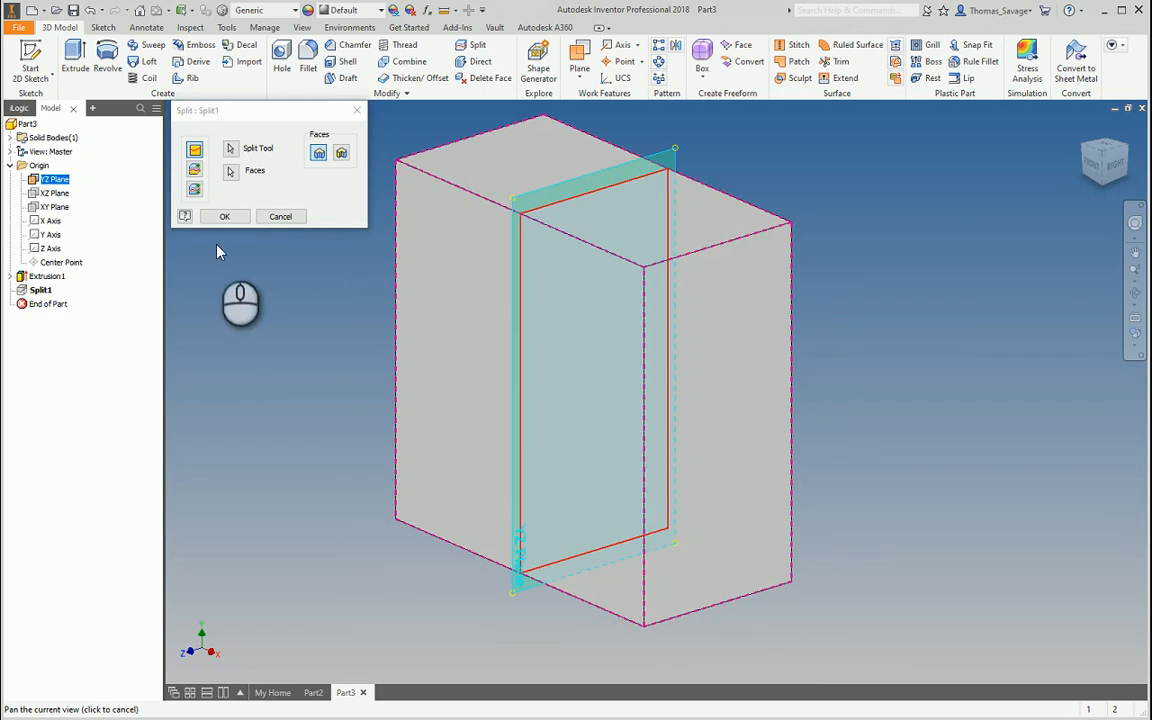
click(224, 216)
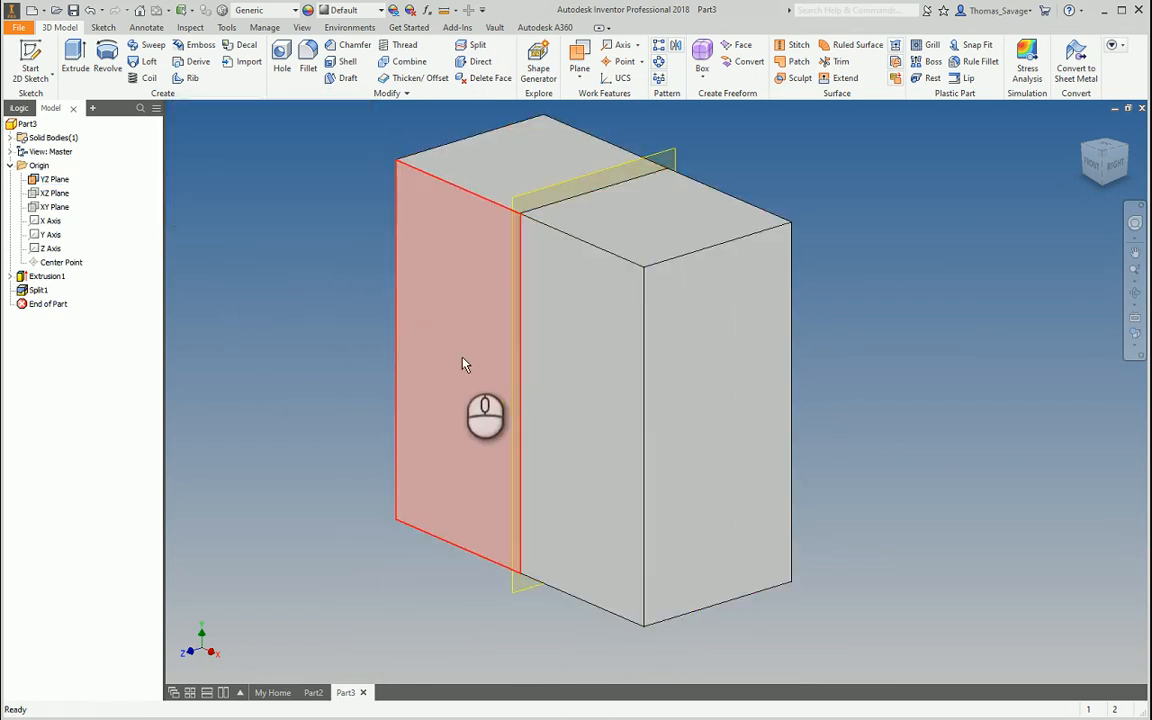
Delete the face split feature from the block.
shift+middle_drag(463, 363, 699, 417)
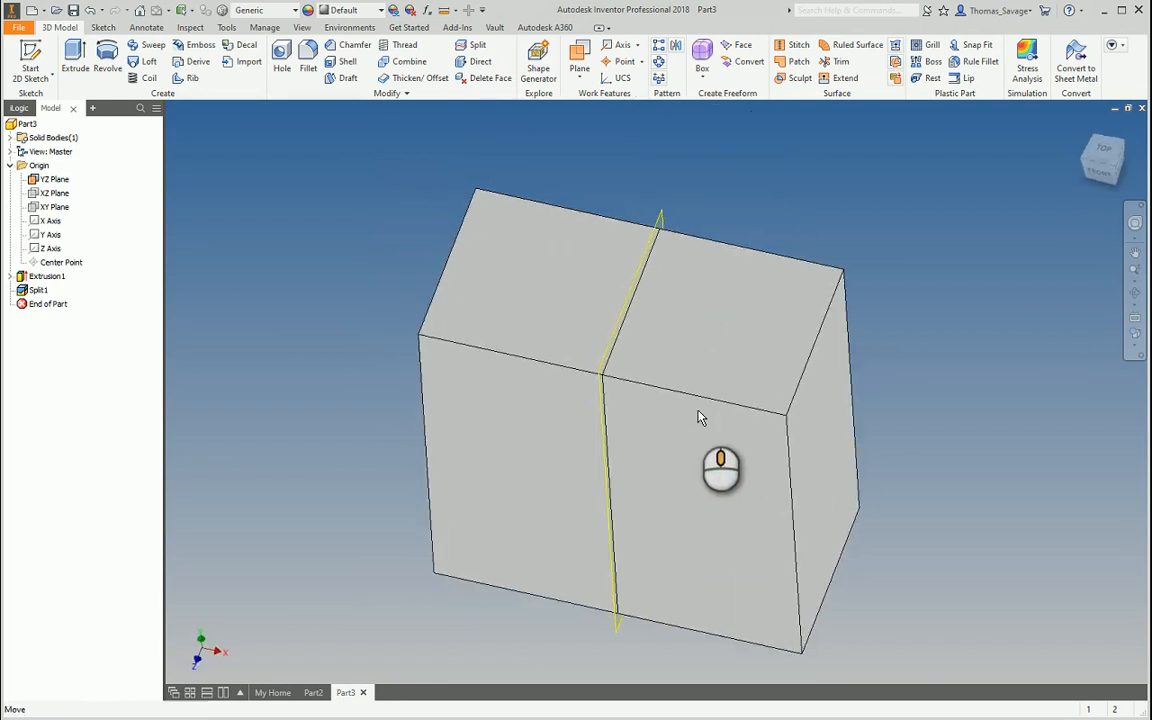
right_click(38, 290)
click(78, 312)
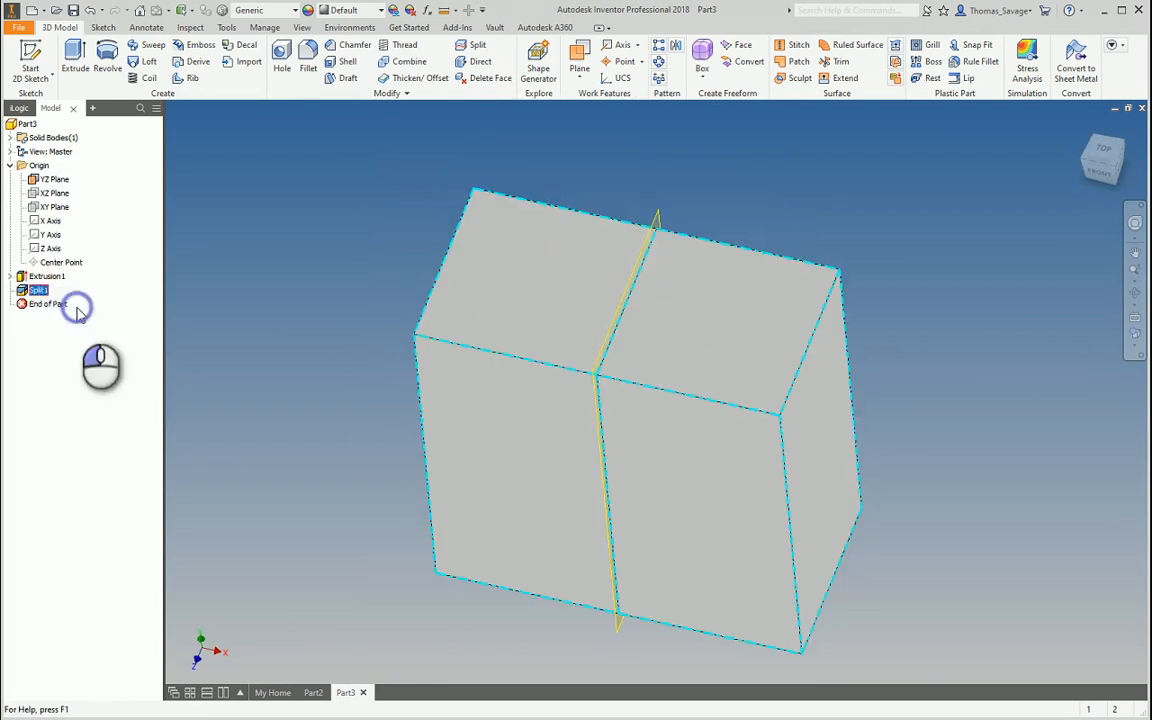
Trim the solid block with the YZ plane, removing the half on the negative X side.
middle_drag(720, 428, 691, 422)
middle_drag(589, 183, 550, 306)
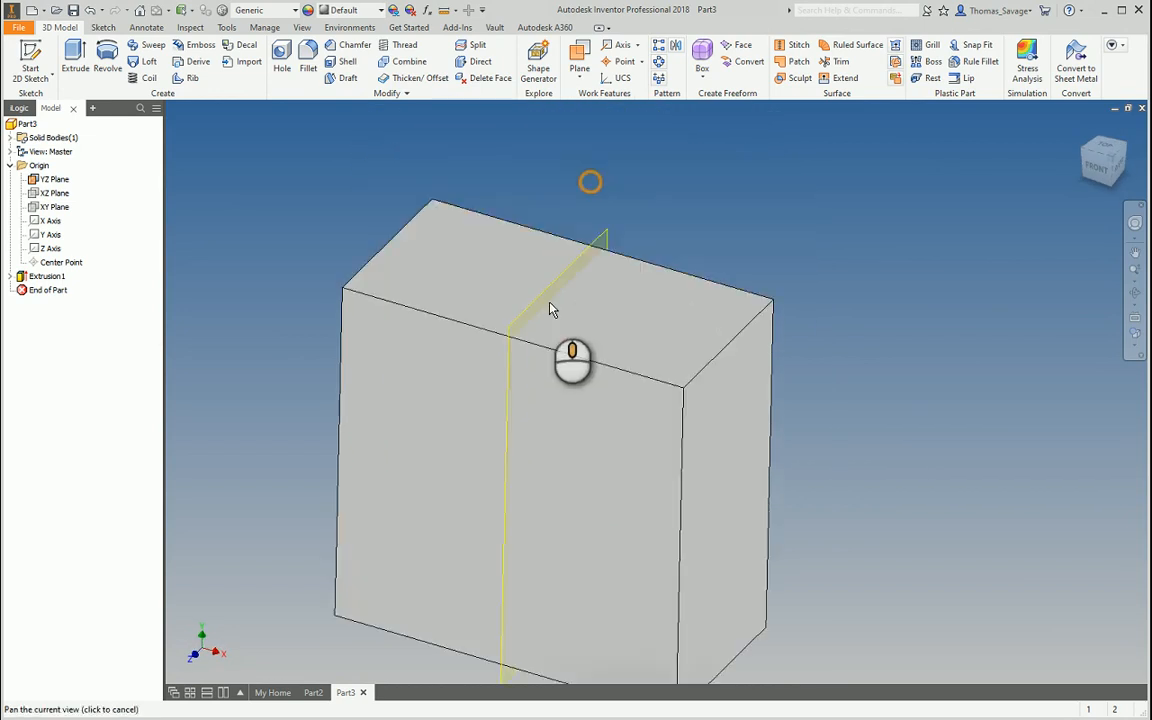
click(476, 45)
click(194, 172)
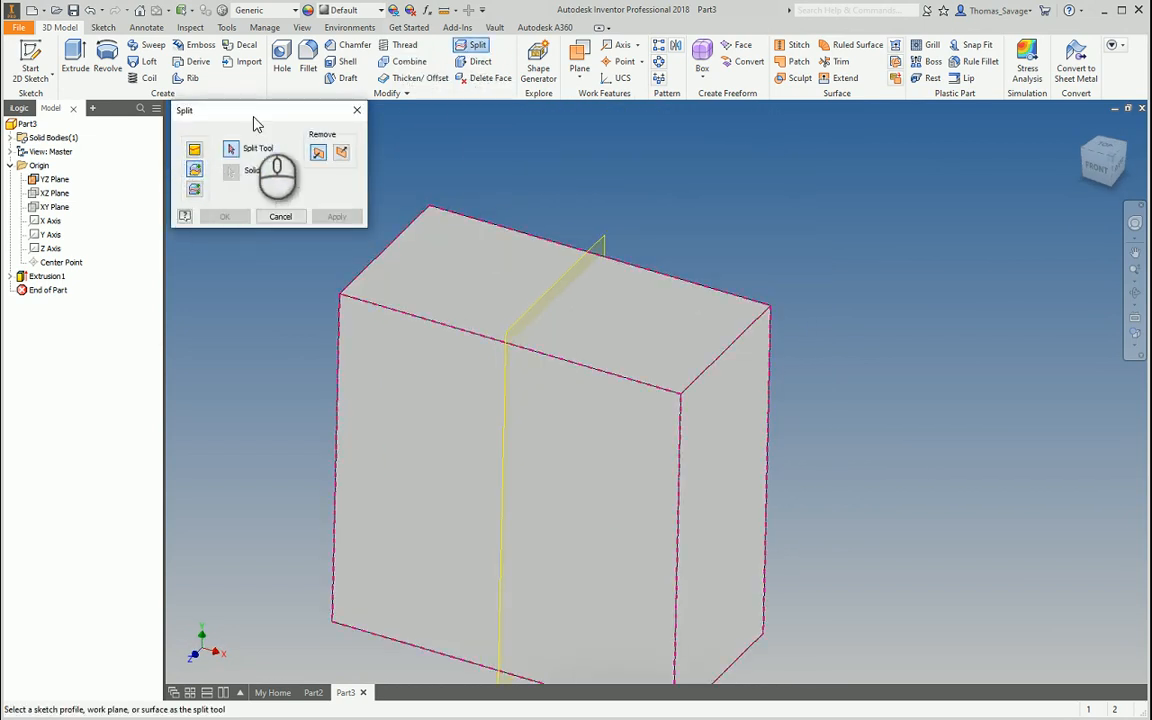
click(607, 240)
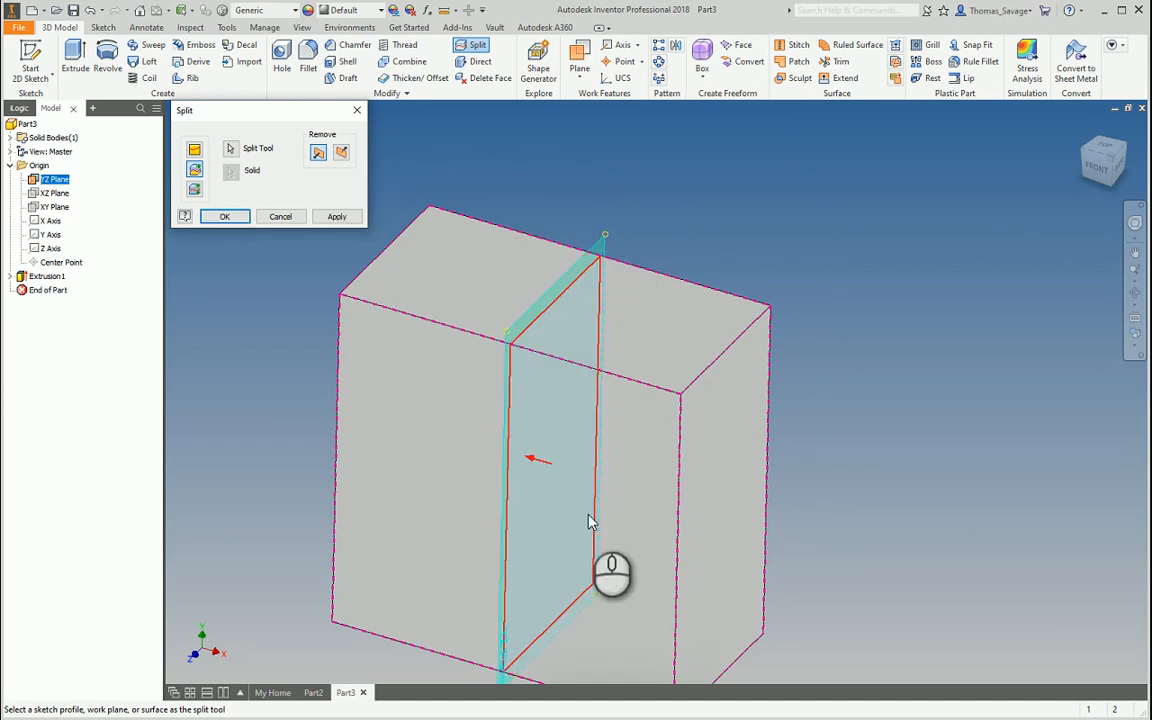
click(318, 152)
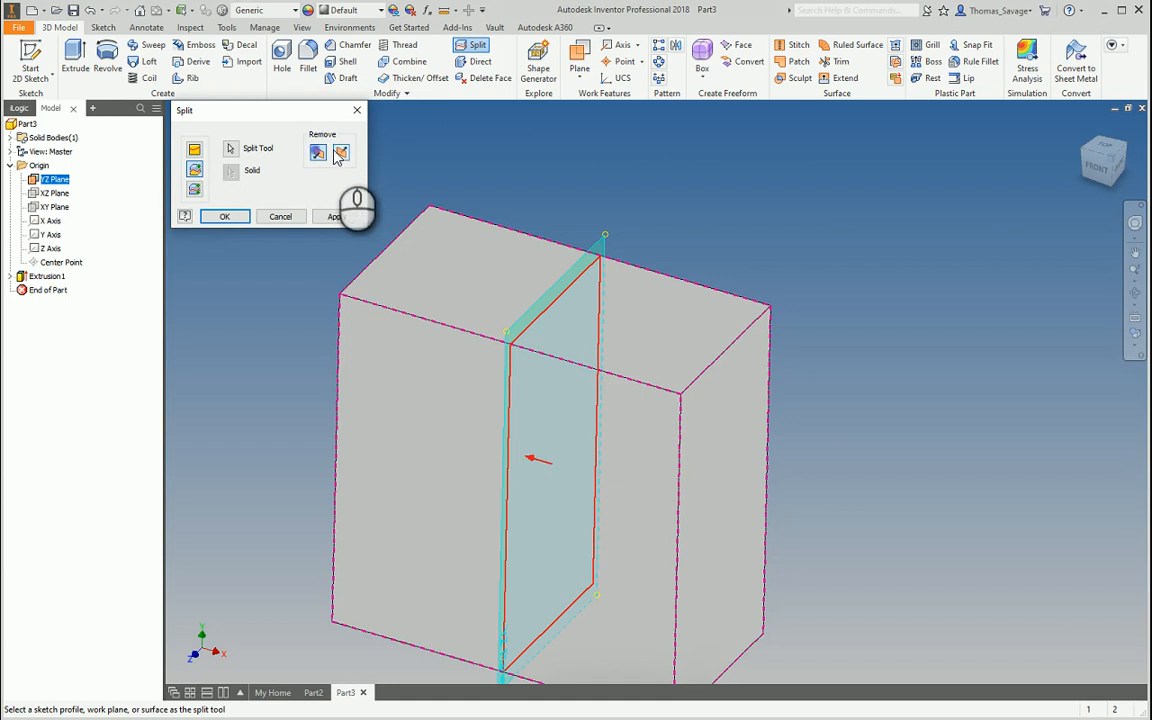
click(341, 152)
click(319, 153)
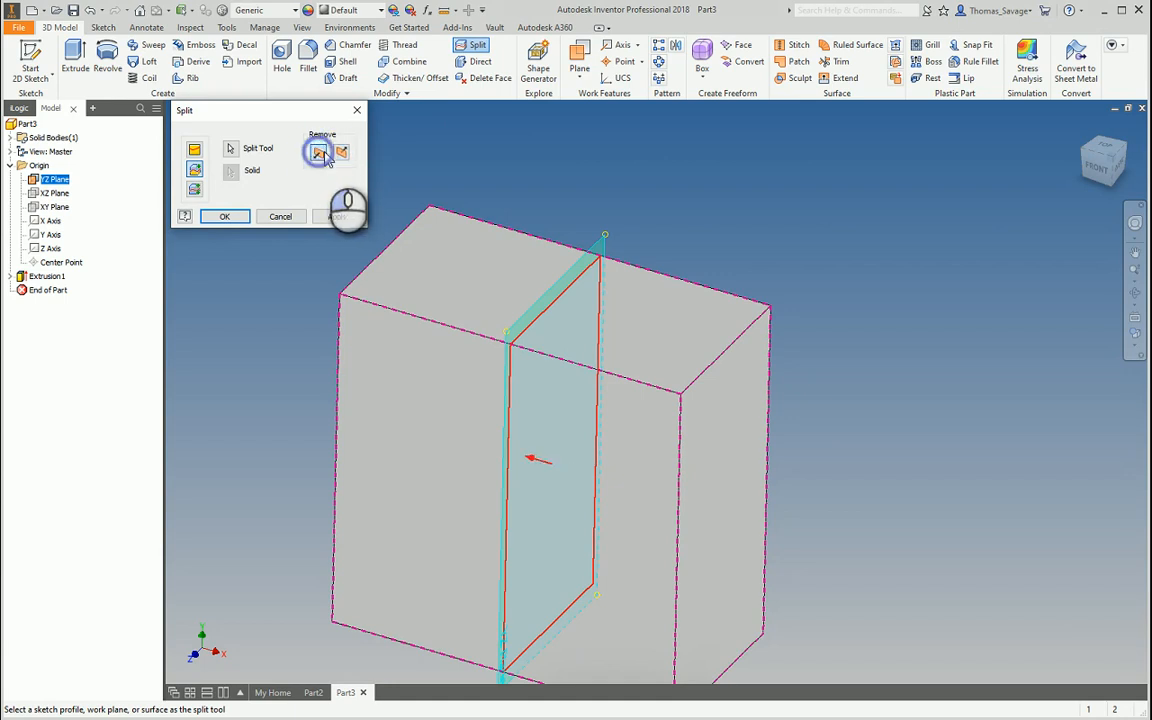
click(225, 217)
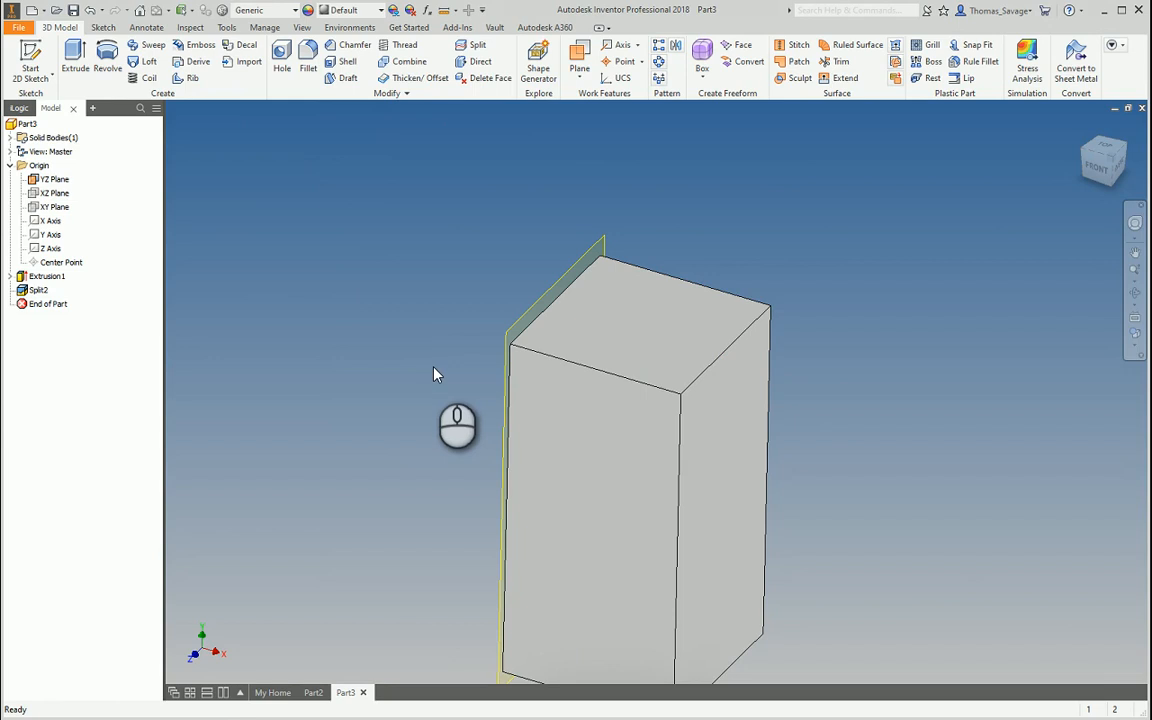
Delete the trim split feature to restore the full block.
shift+middle_drag(465, 345, 461, 345)
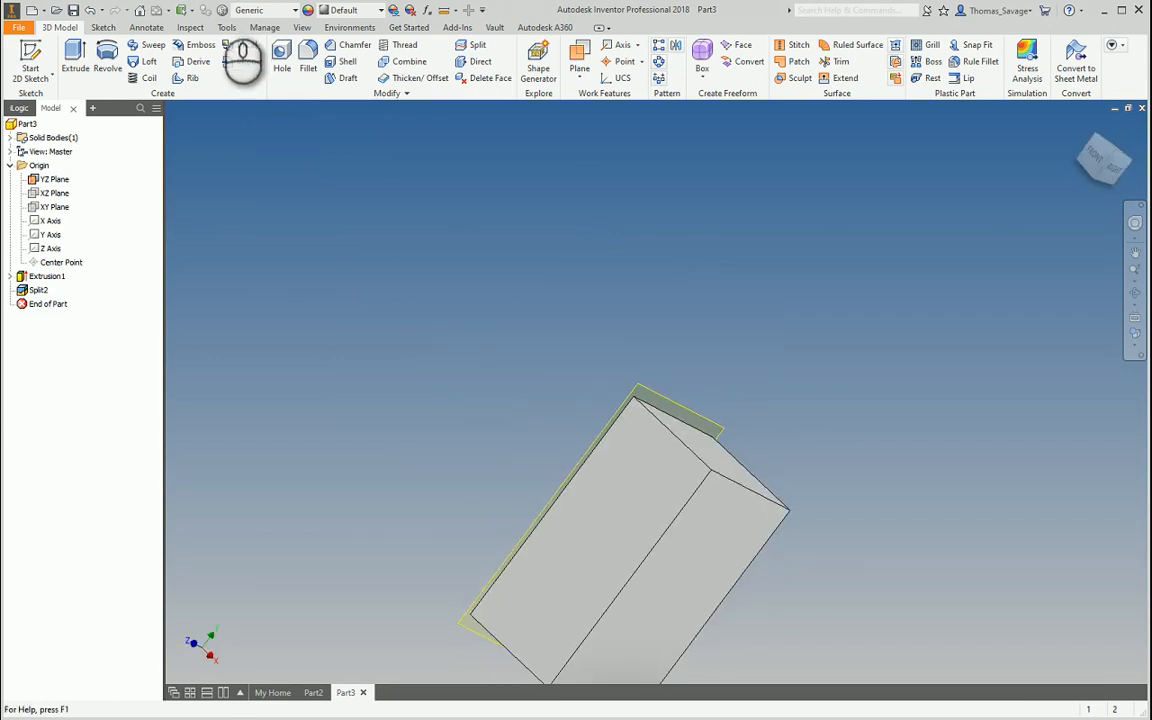
right_click(38, 290)
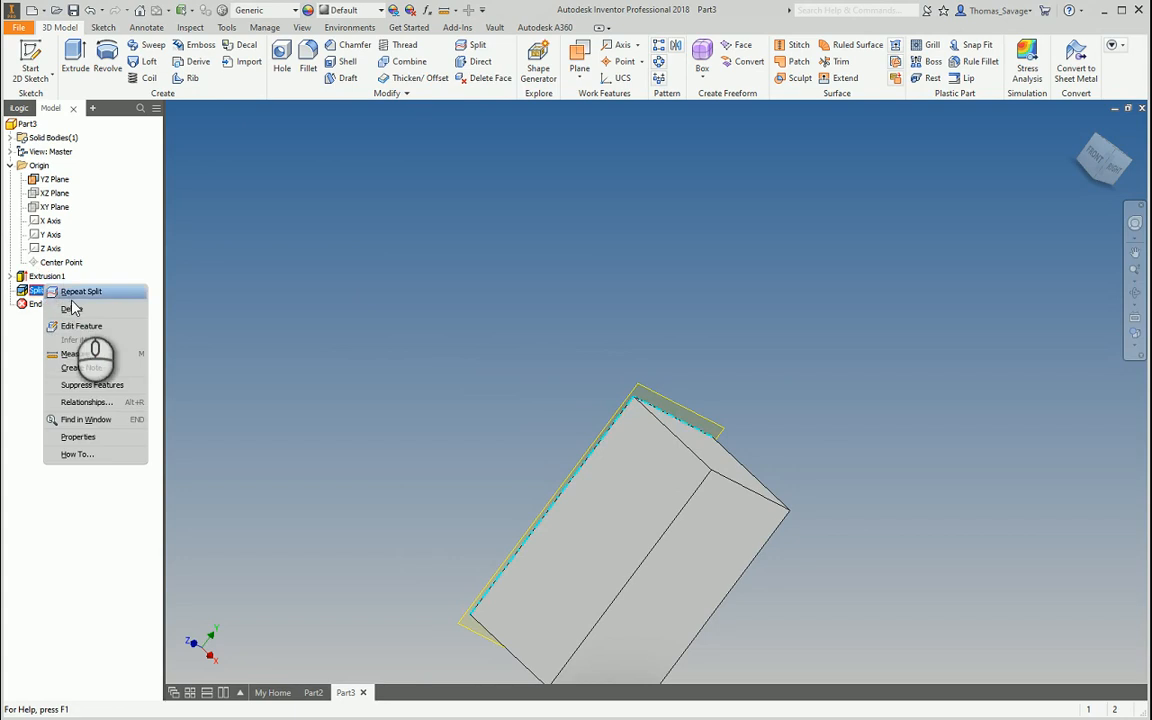
click(79, 316)
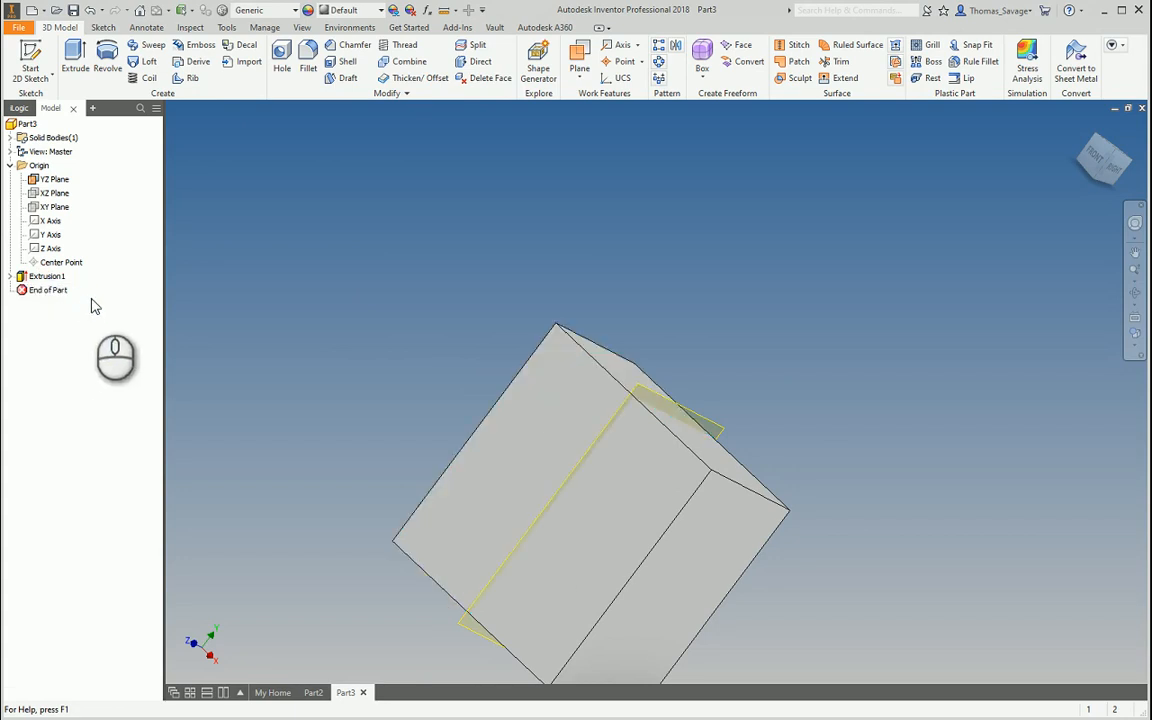
Split the solid block into separate bodies with the Split Solid option, using the YZ plane as the split tool.
middle_drag(520, 316, 598, 180)
click(477, 46)
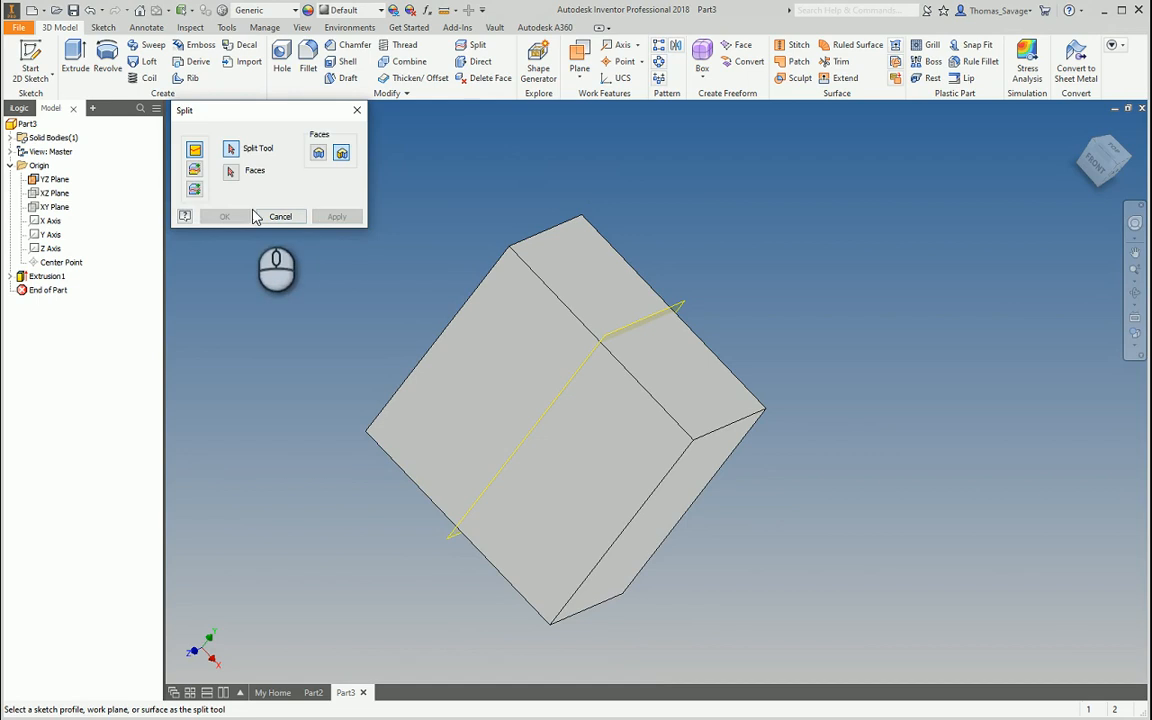
click(194, 190)
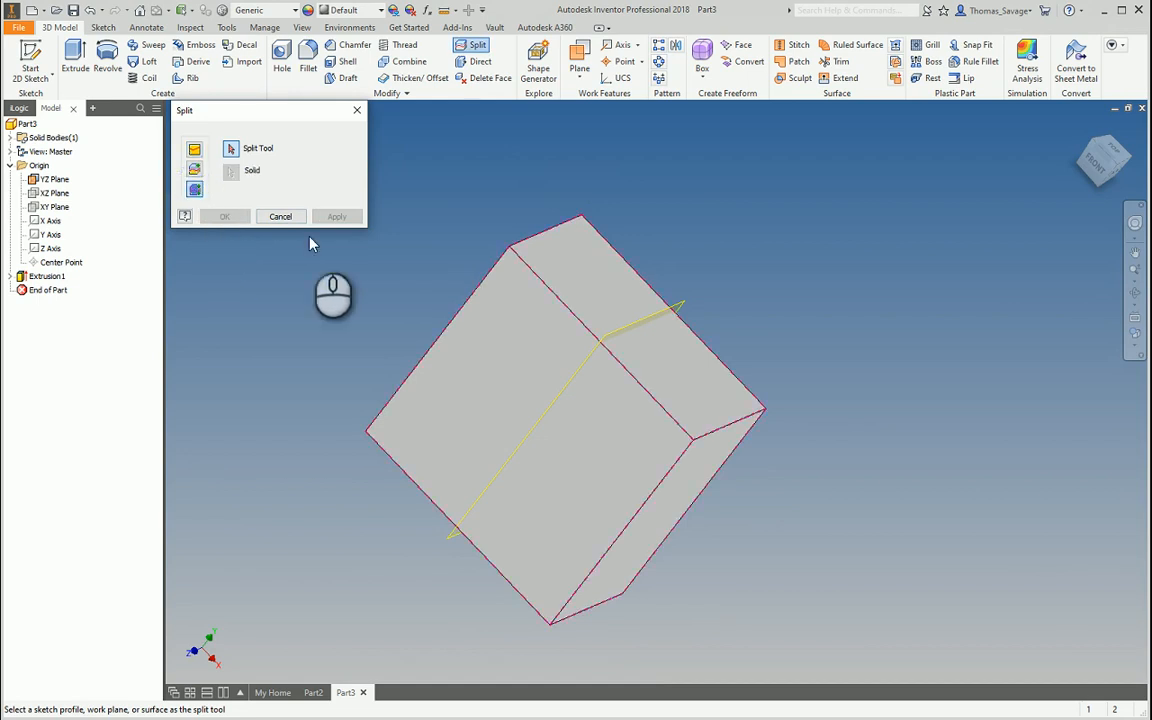
shift+middle_drag(794, 386, 824, 354)
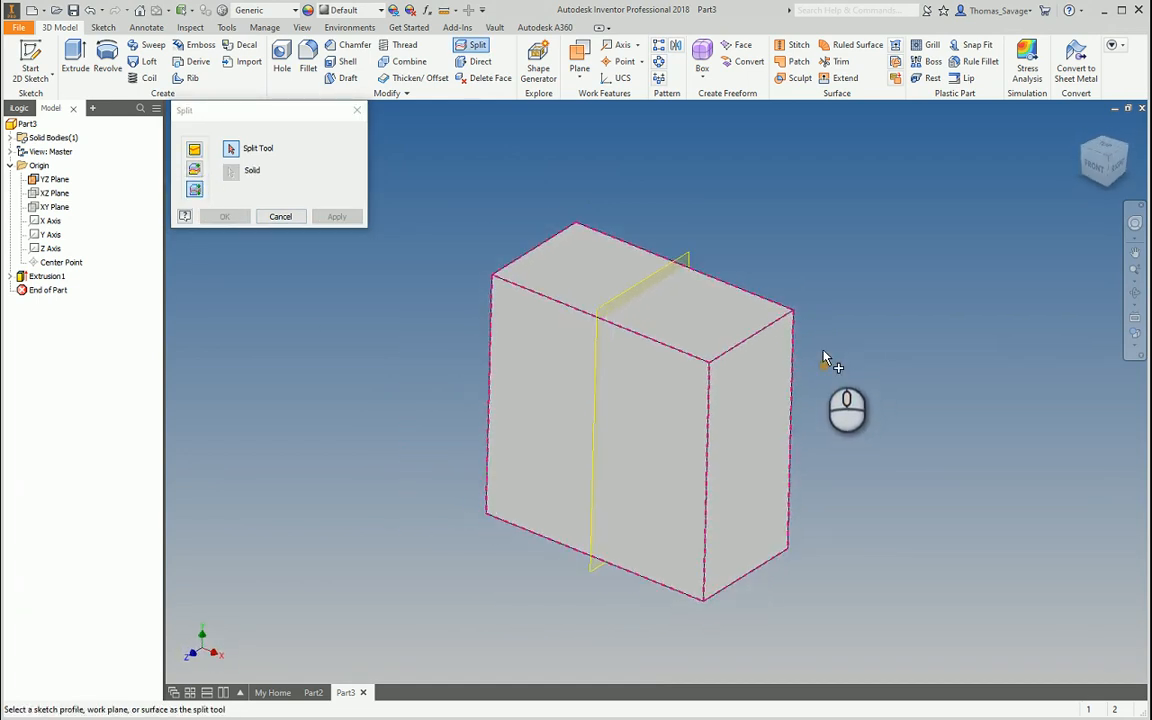
click(10, 137)
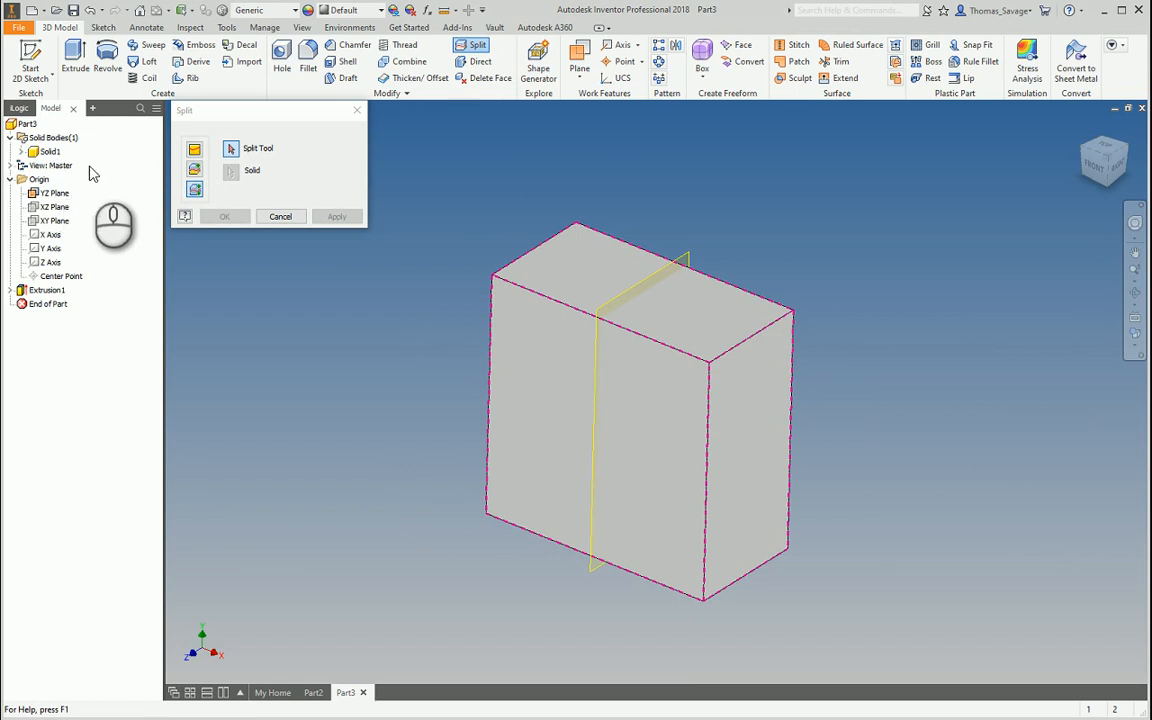
click(194, 190)
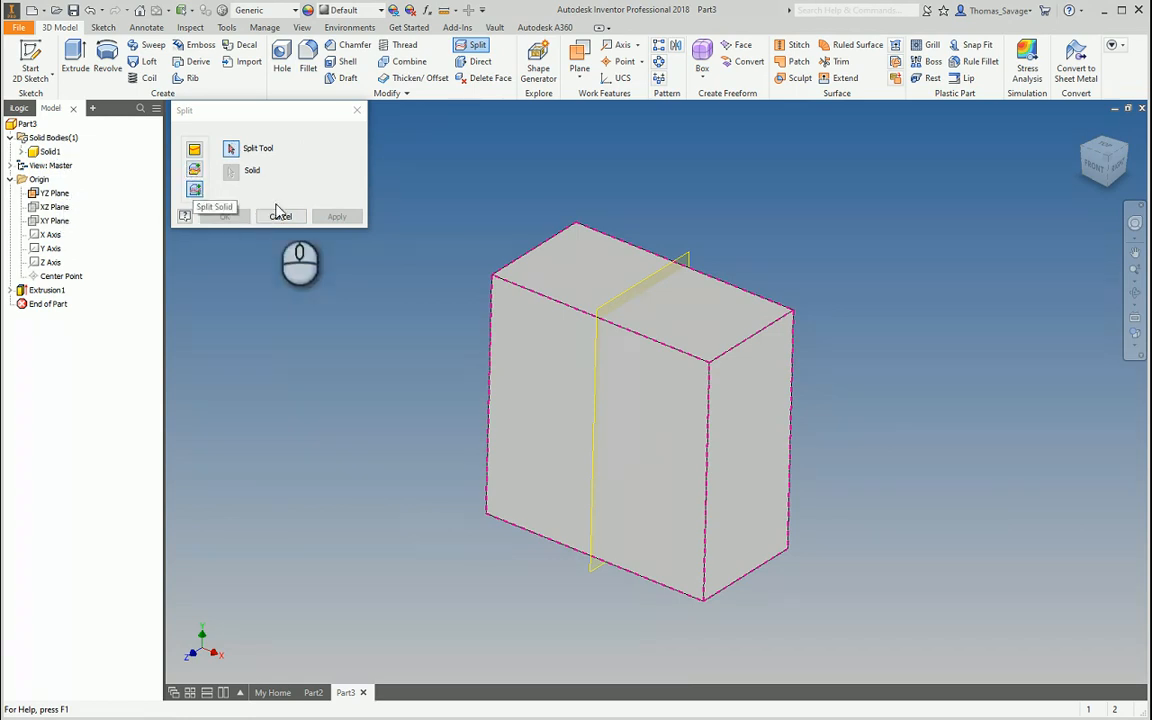
click(688, 256)
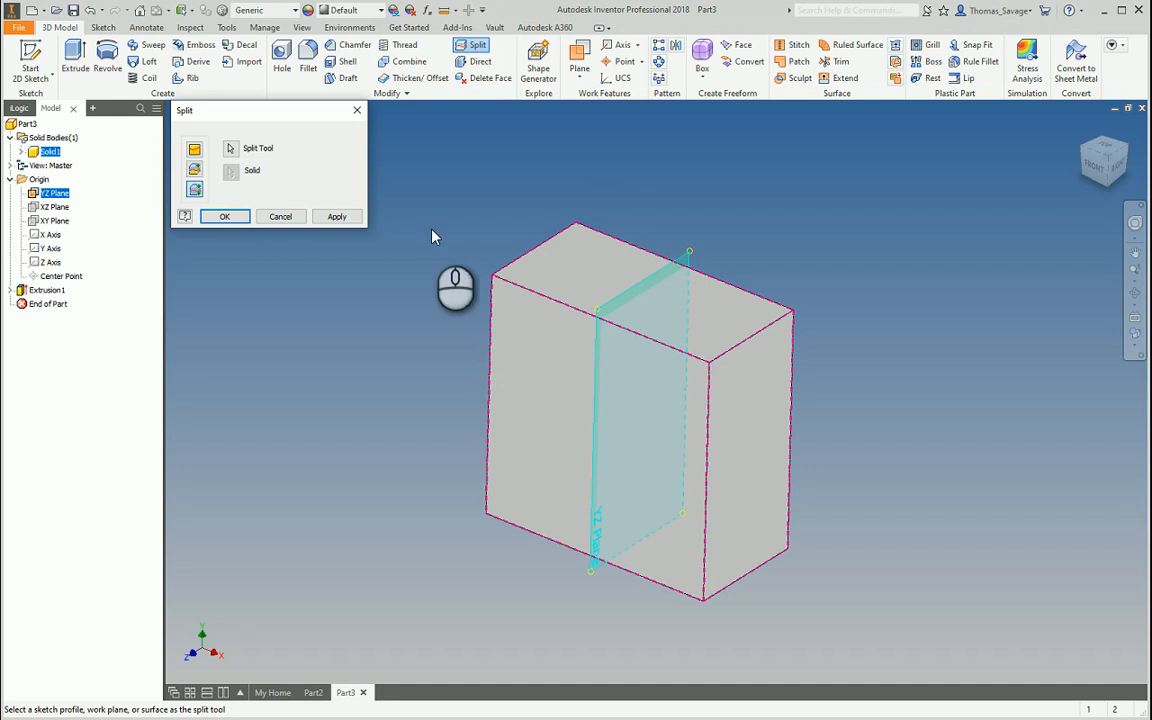
click(218, 217)
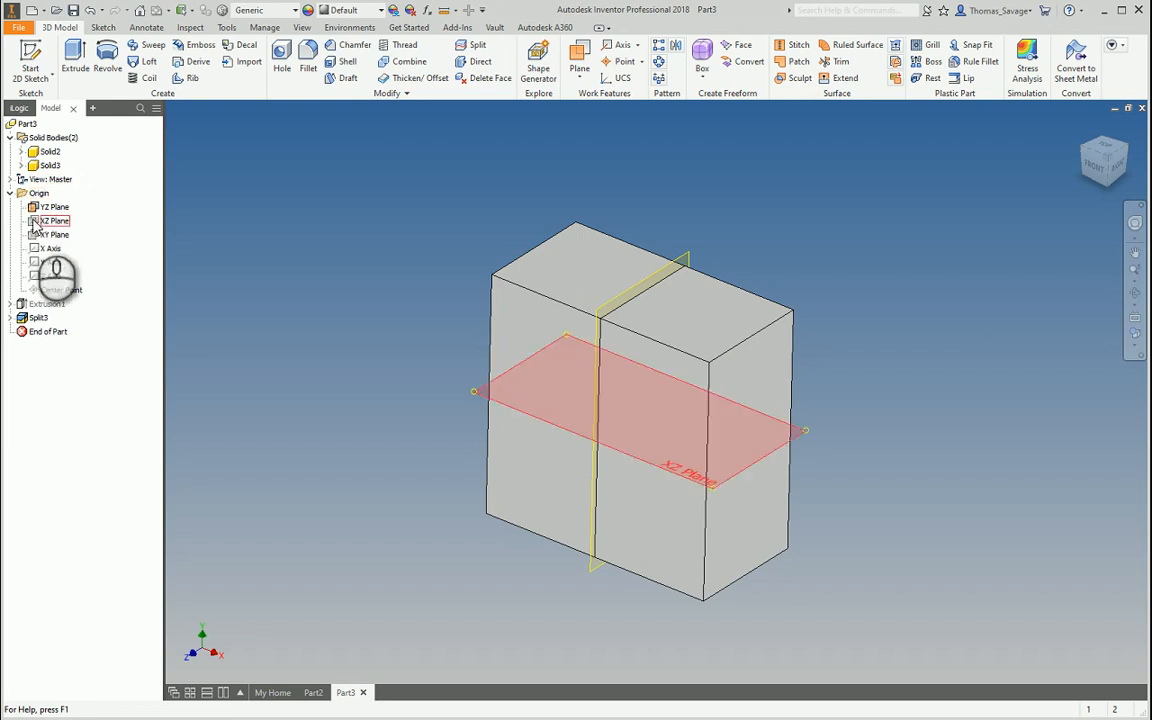
Delete the solid split feature and turn off the visibility of the YZ plane.
double_click(40, 318)
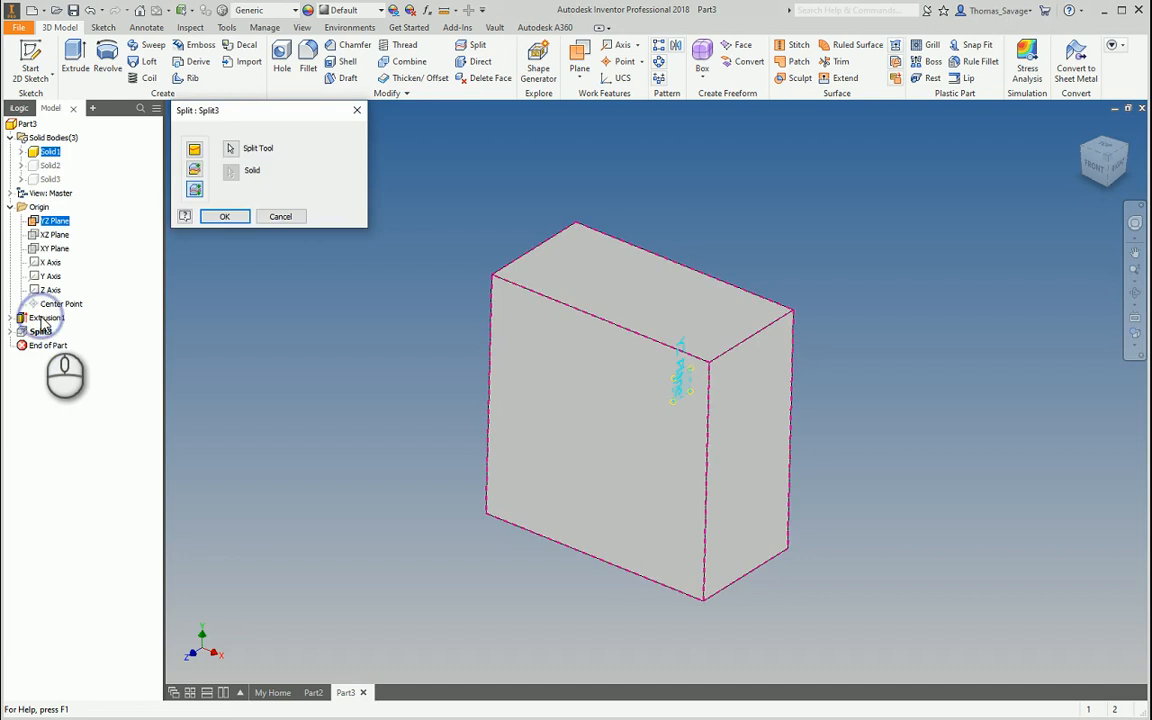
click(356, 110)
click(40, 318)
right_click(40, 318)
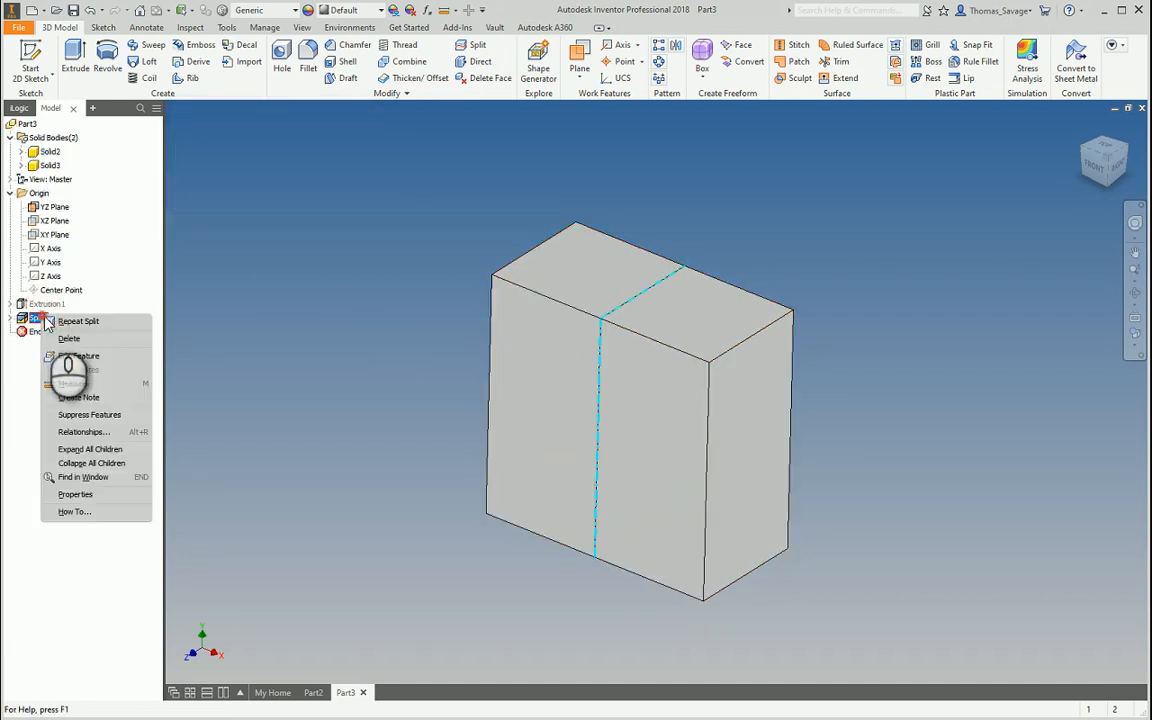
click(80, 337)
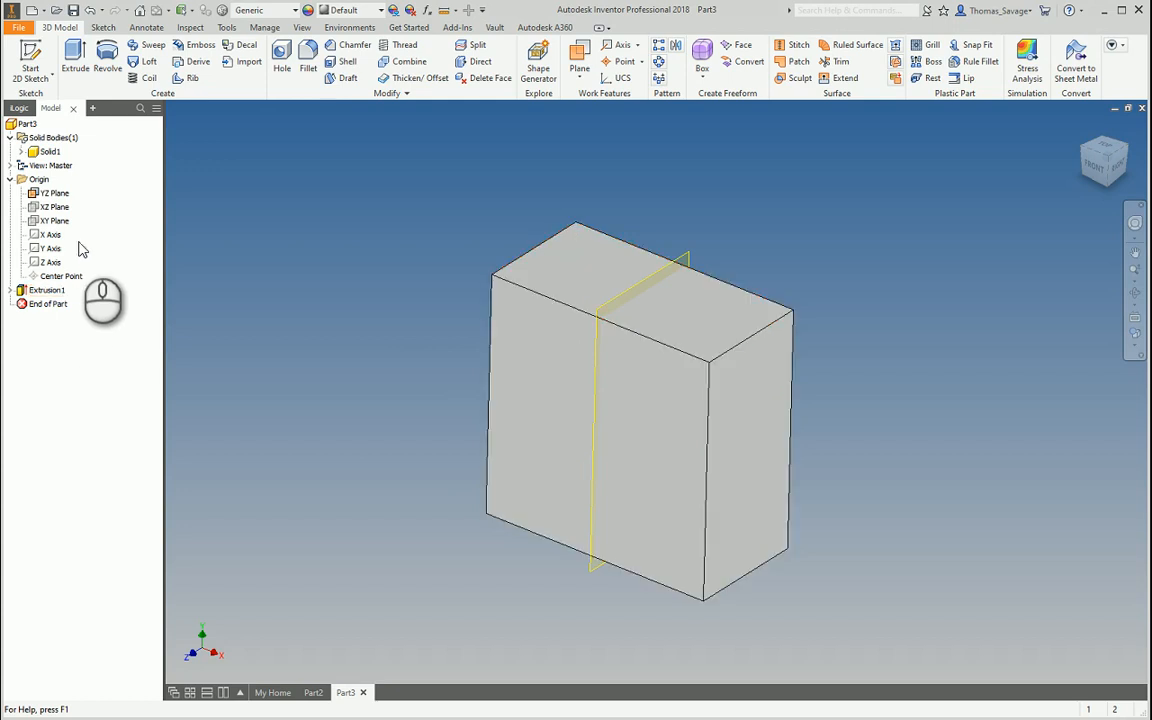
right_click(57, 195)
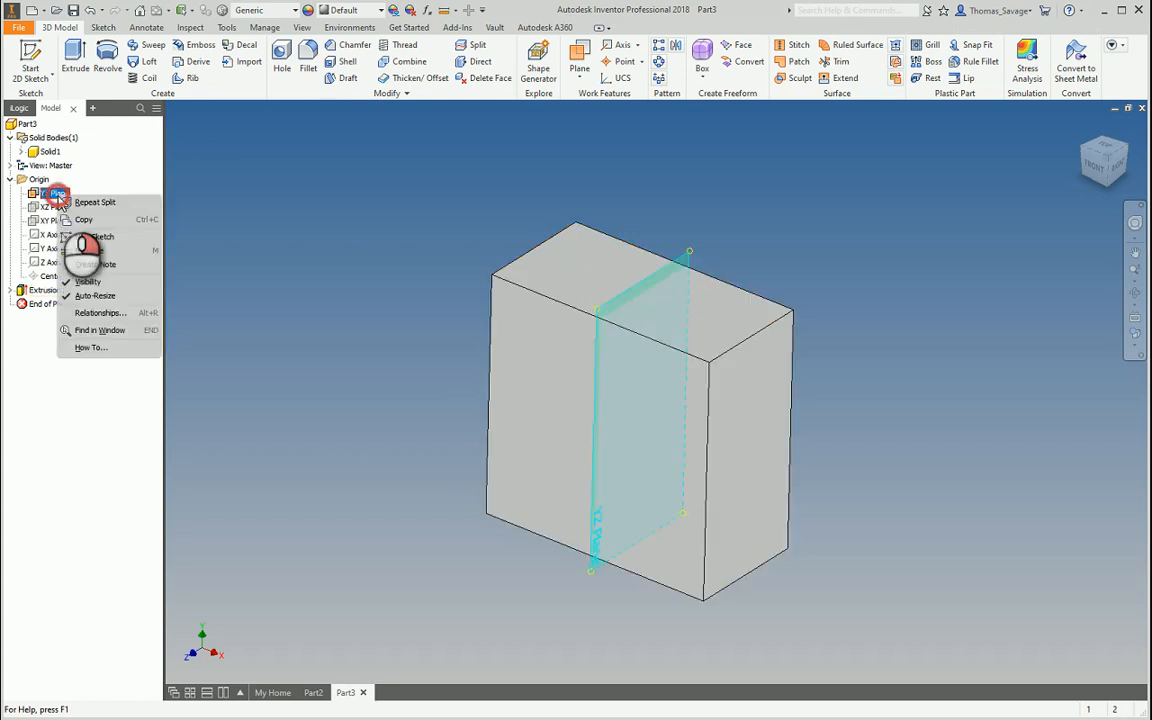
click(135, 287)
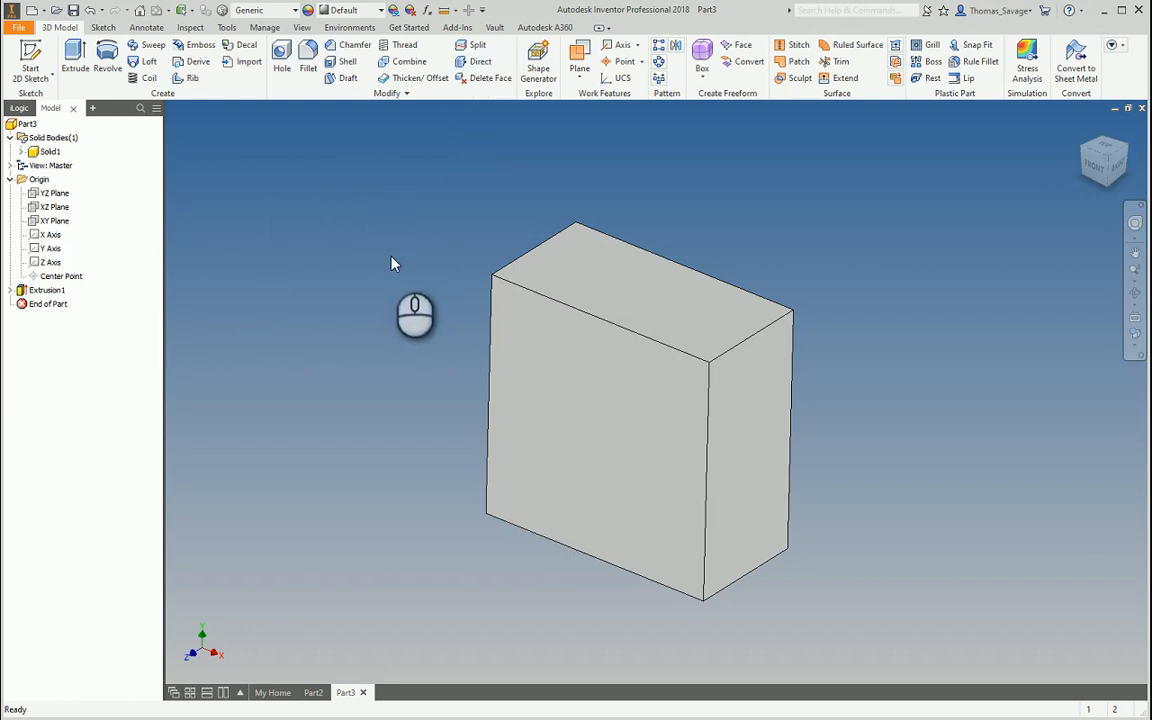
Set up a 20 degree face draft on the block's positive-X side face, with the opposite side's top edge as pull direction.
click(345, 78)
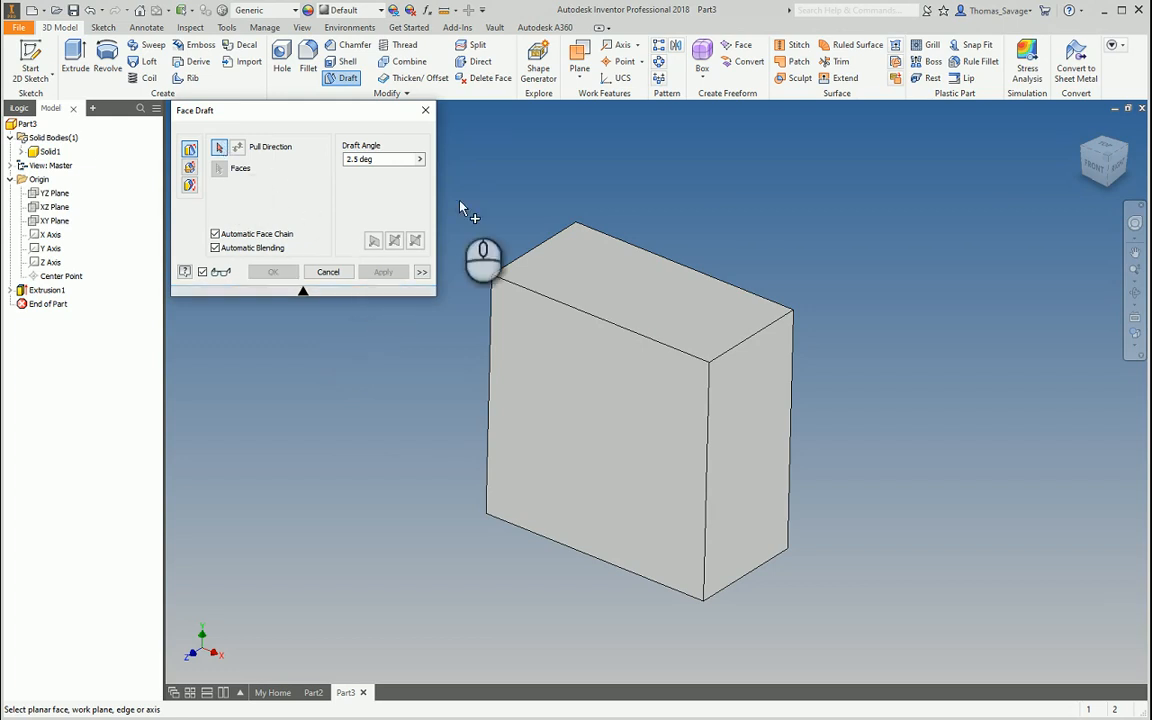
middle_drag(576, 298, 593, 322)
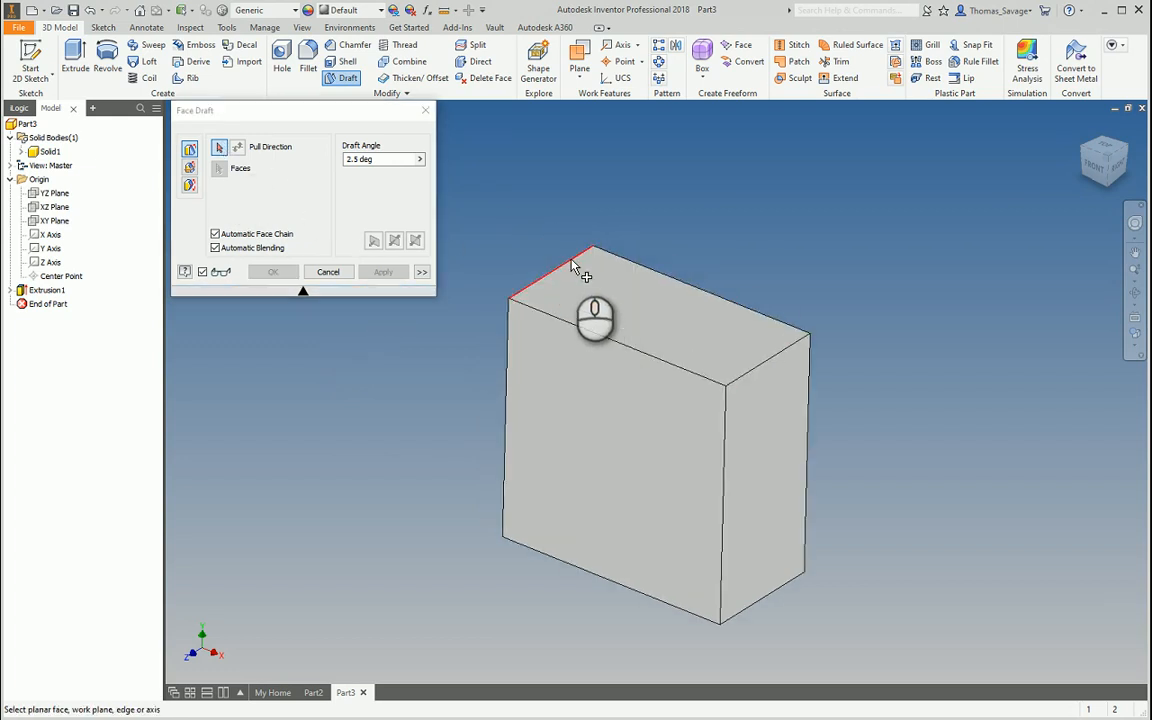
click(572, 266)
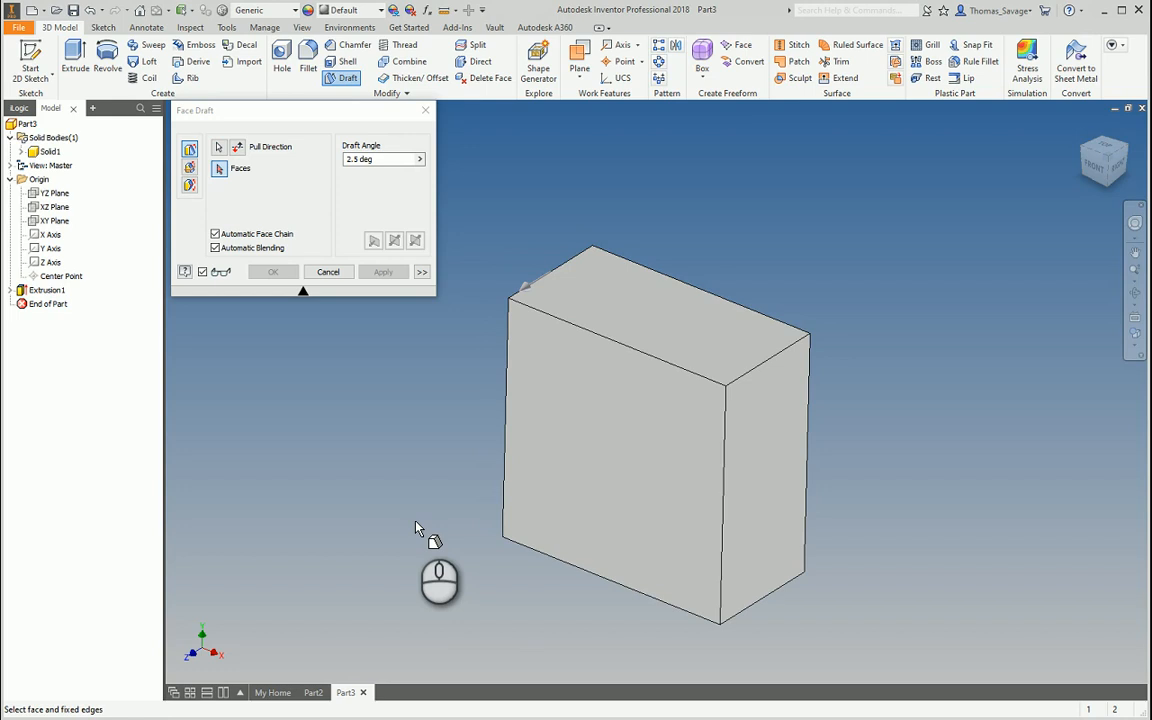
click(770, 442)
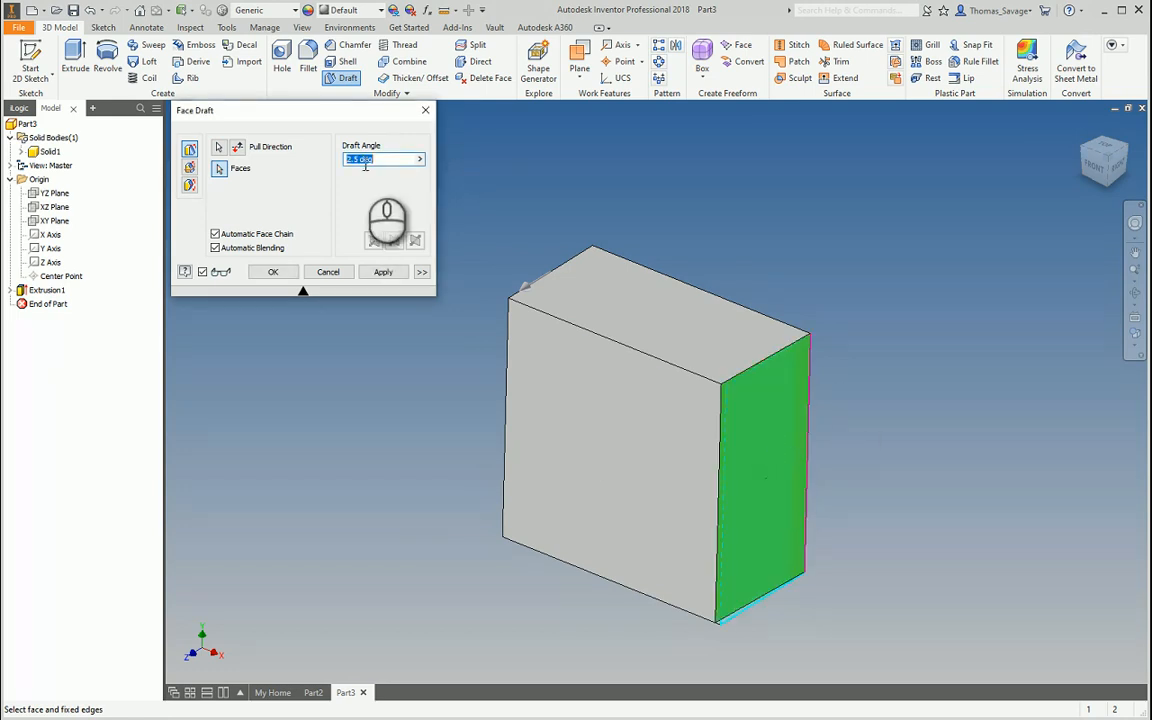
drag(383, 156, 88, 160)
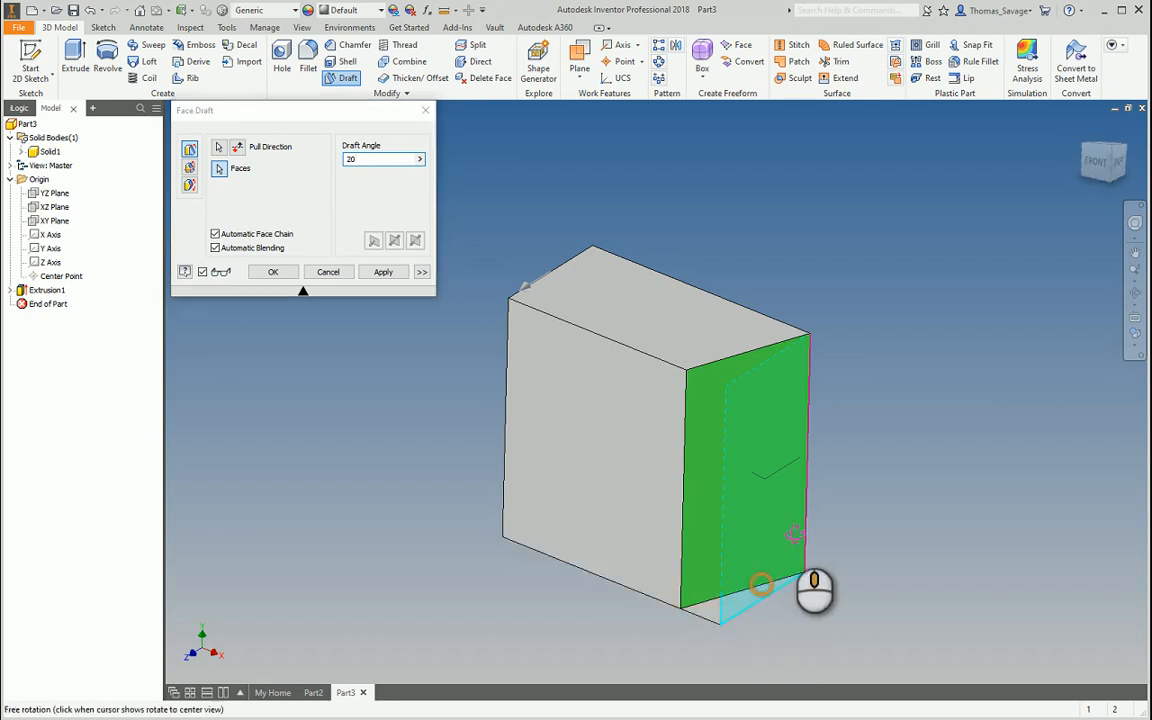
Check the draft from the top view, flip its pull direction so the face slopes outward, and create it.
shift+middle_drag(797, 575, 920, 528)
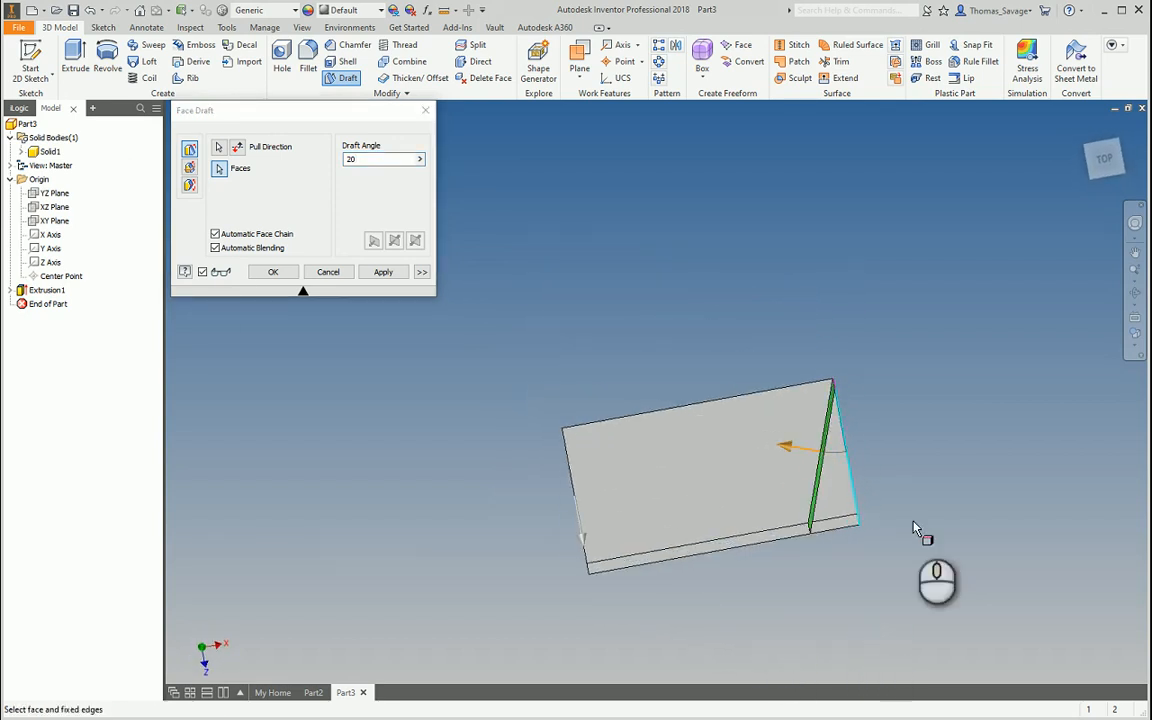
click(1104, 160)
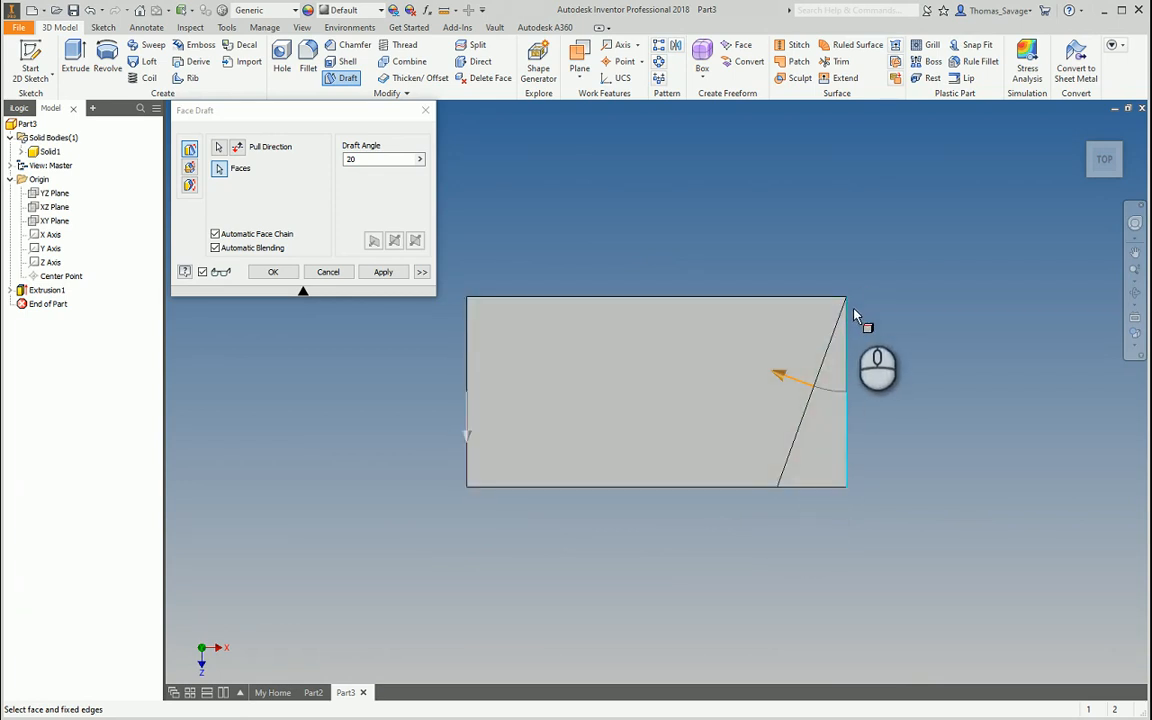
click(740, 340)
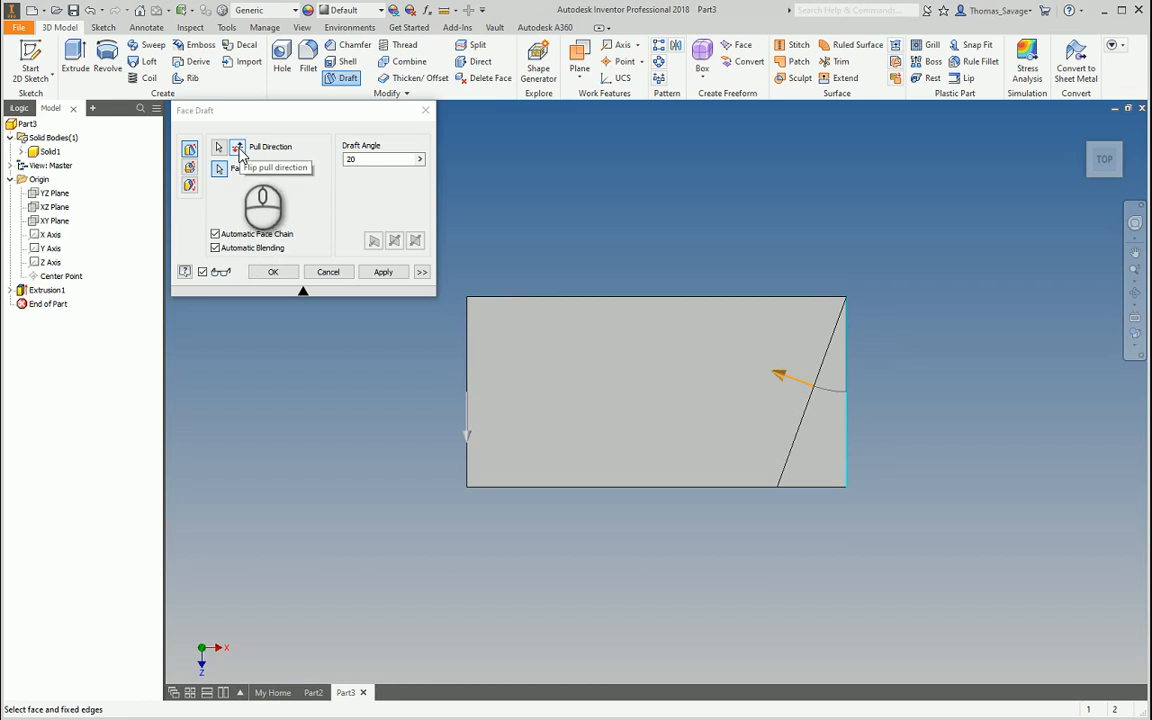
click(238, 149)
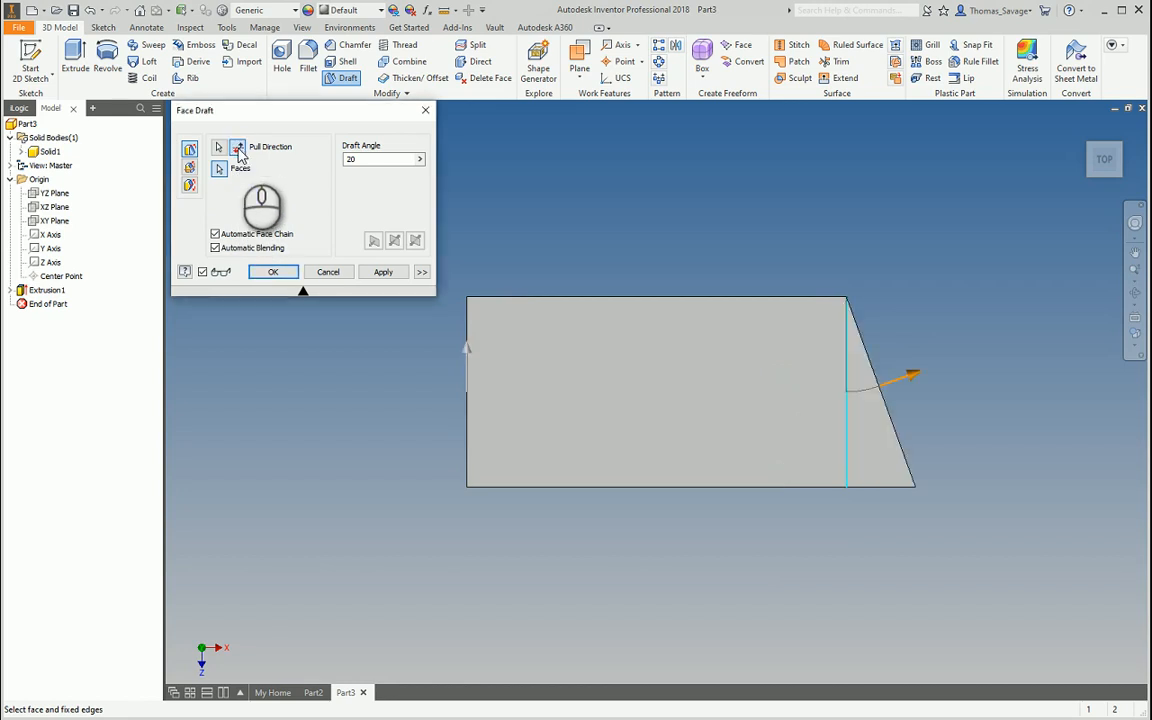
click(273, 272)
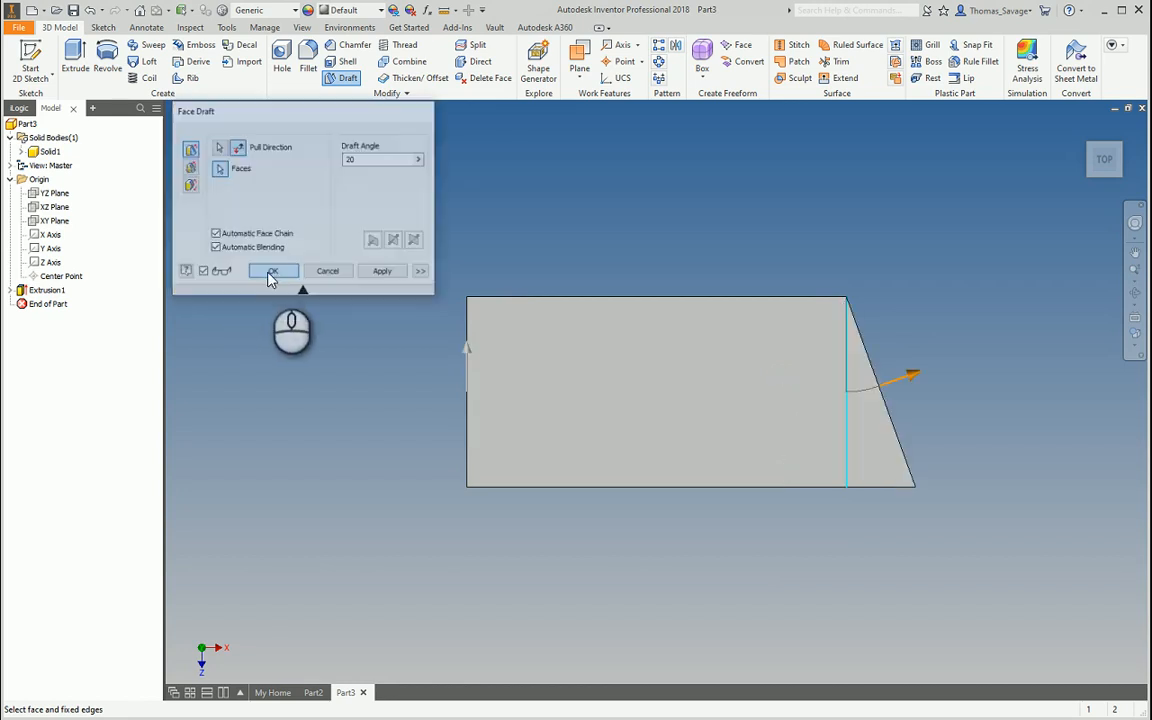
Edit the face draft and flip its pull direction so the face slopes inward.
shift+middle_drag(730, 461, 700, 400)
double_click(50, 303)
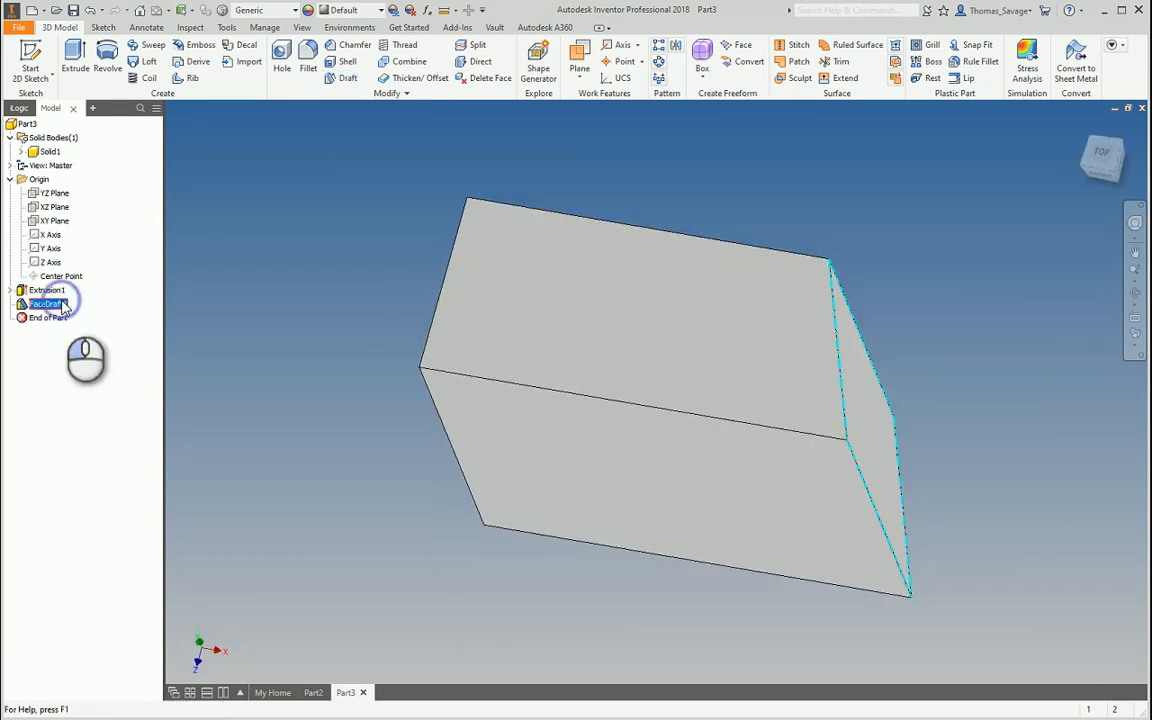
click(237, 148)
click(268, 270)
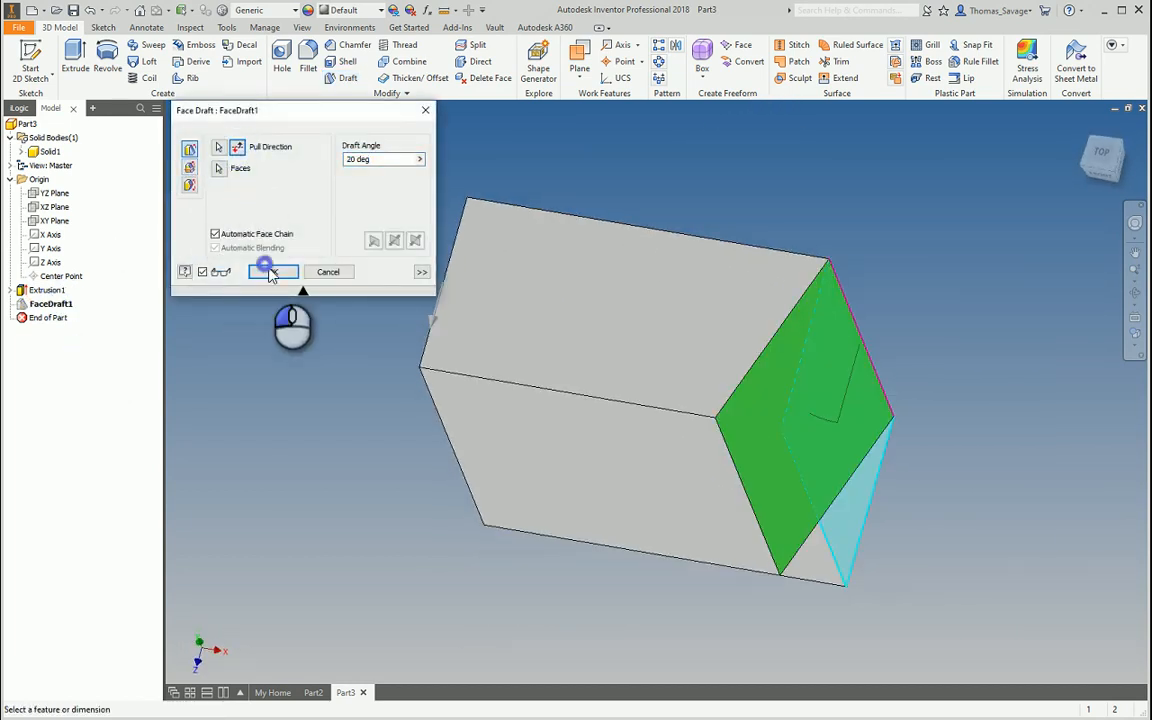
shift+middle_drag(690, 430, 735, 395)
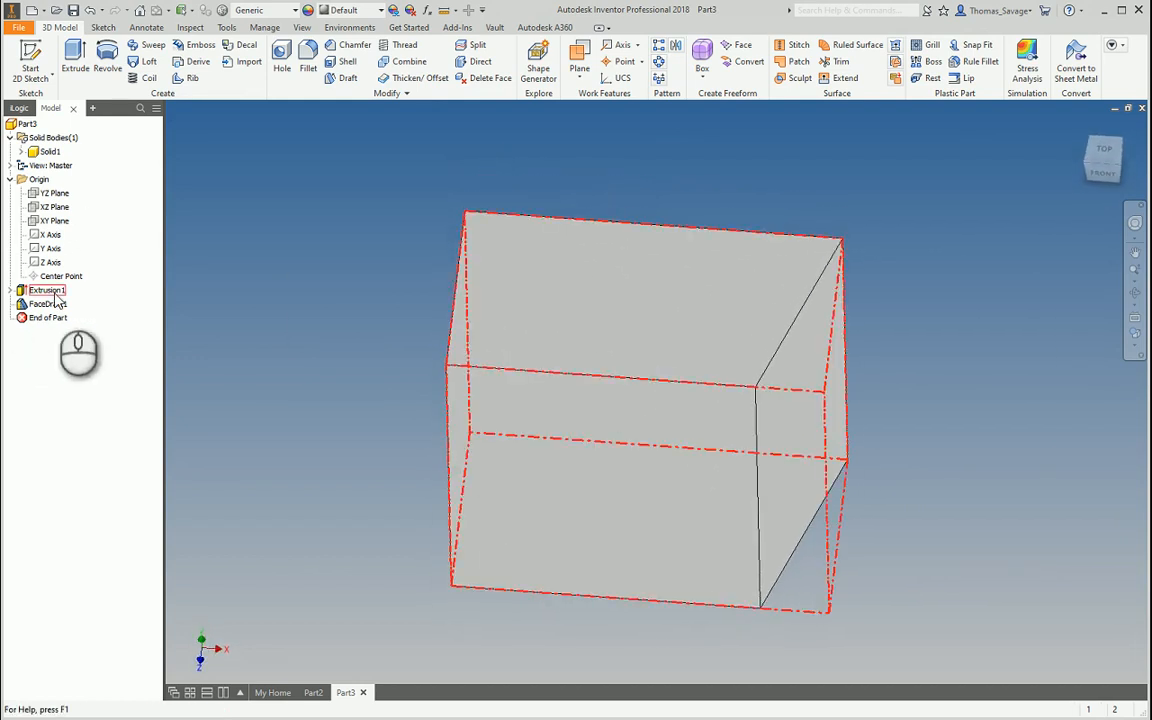
Delete the face draft feature to restore the plain block.
click(59, 314)
right_click(60, 313)
click(106, 328)
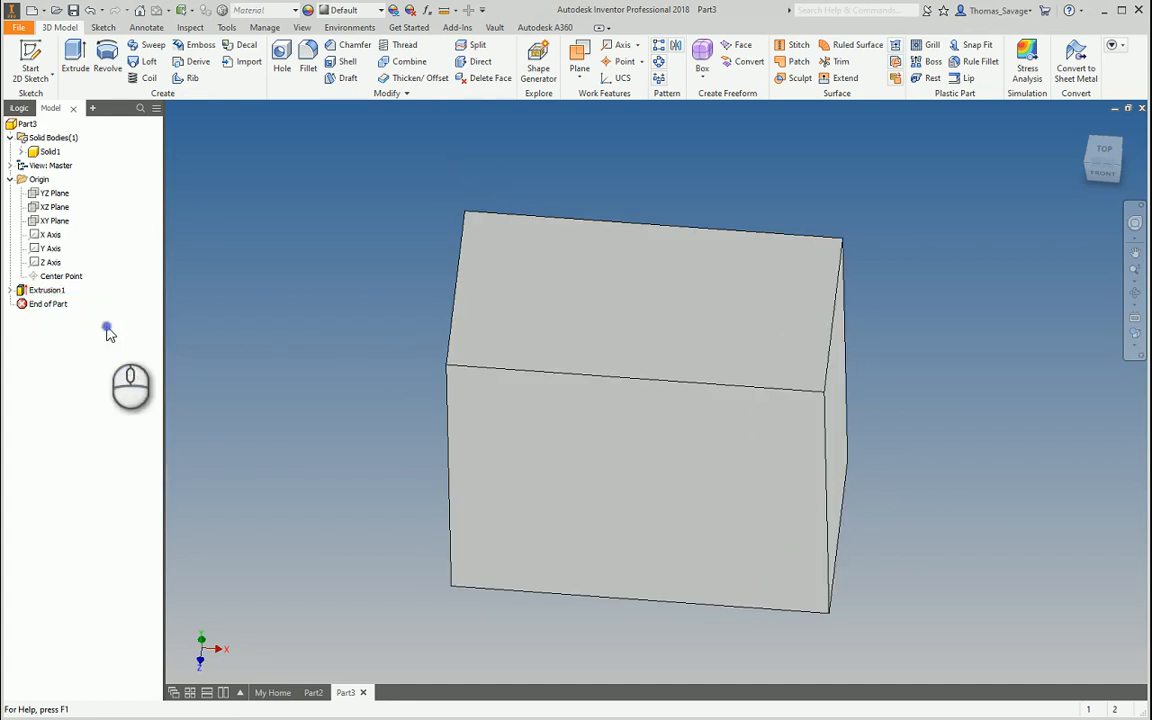
Start a 2D sketch on the block's large front face.
shift+middle_drag(600, 334, 596, 303)
middle_drag(660, 353, 638, 318)
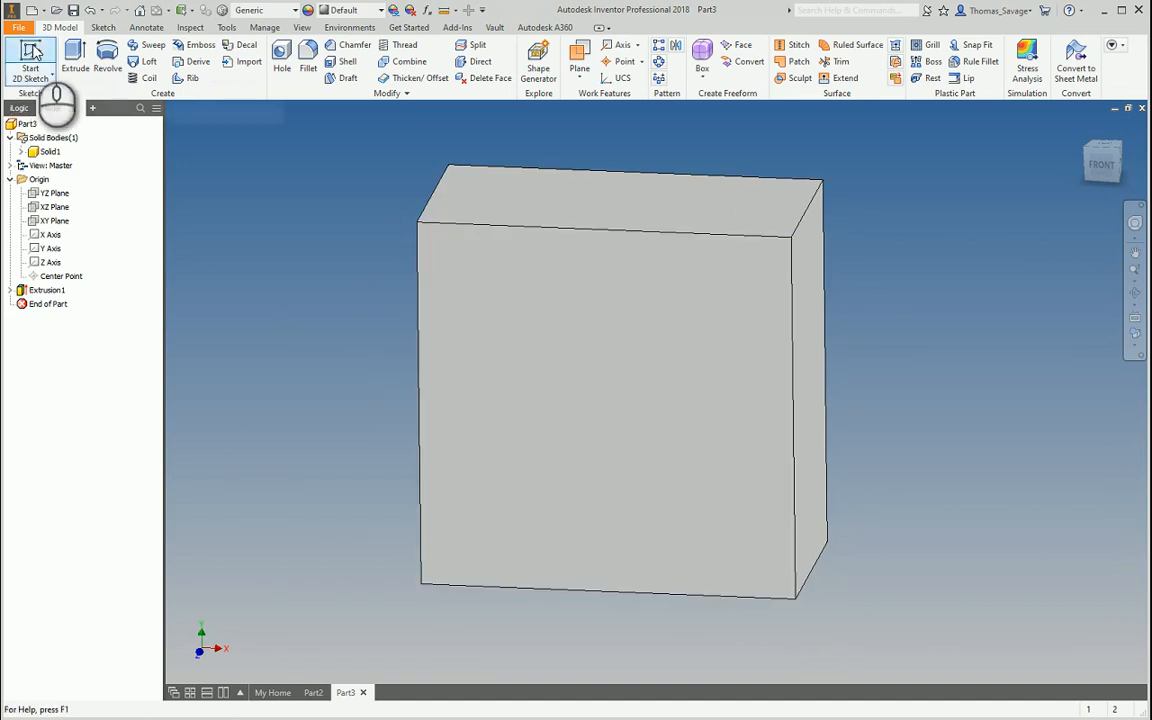
click(33, 50)
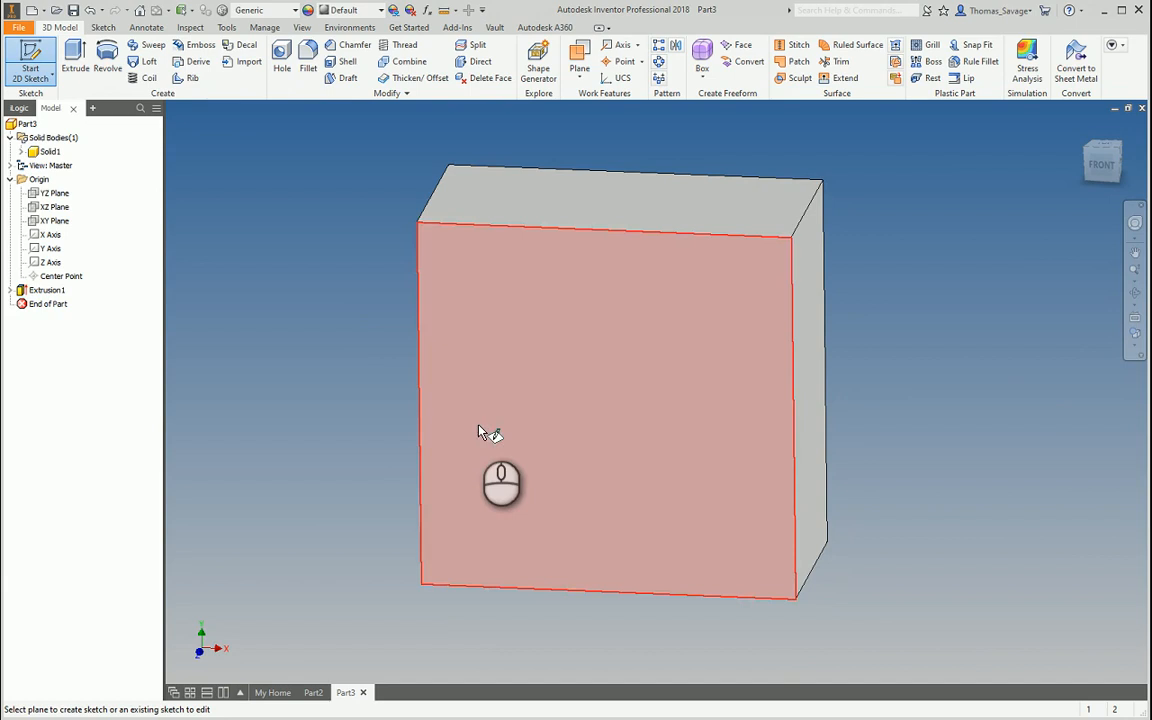
click(479, 432)
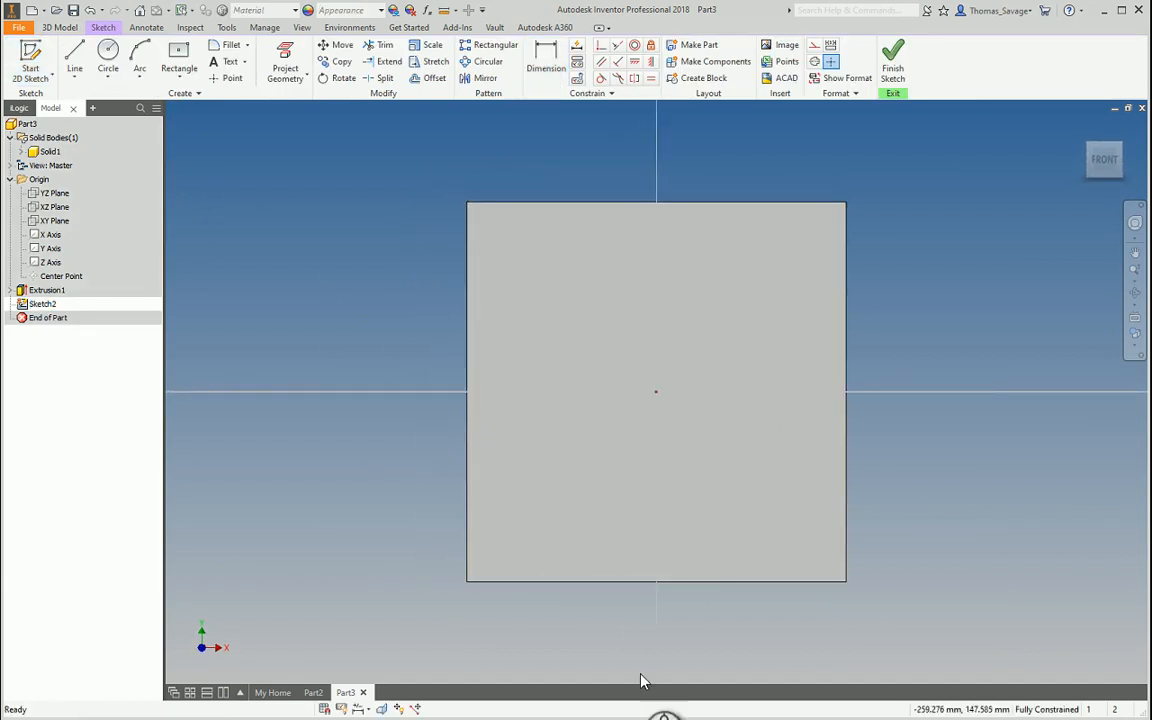
Place a text box in the upper part of the front face containing "Inventor" at a text height of 20 mm.
click(229, 64)
drag(538, 281, 759, 366)
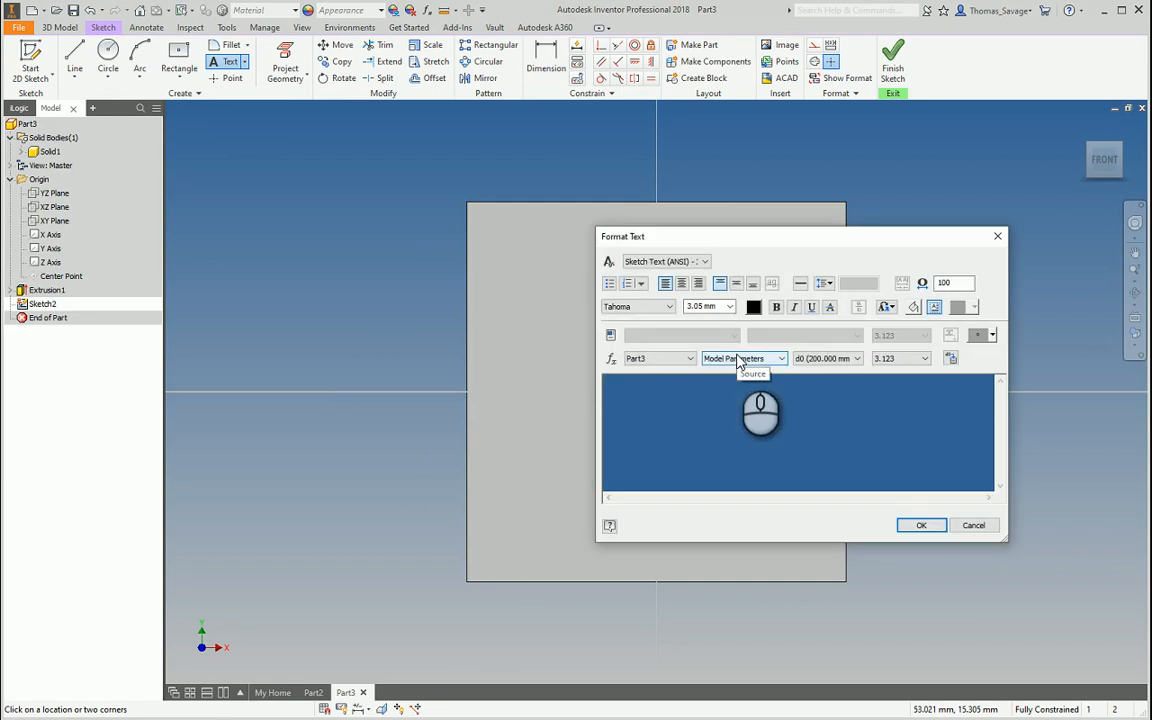
key(Escape)
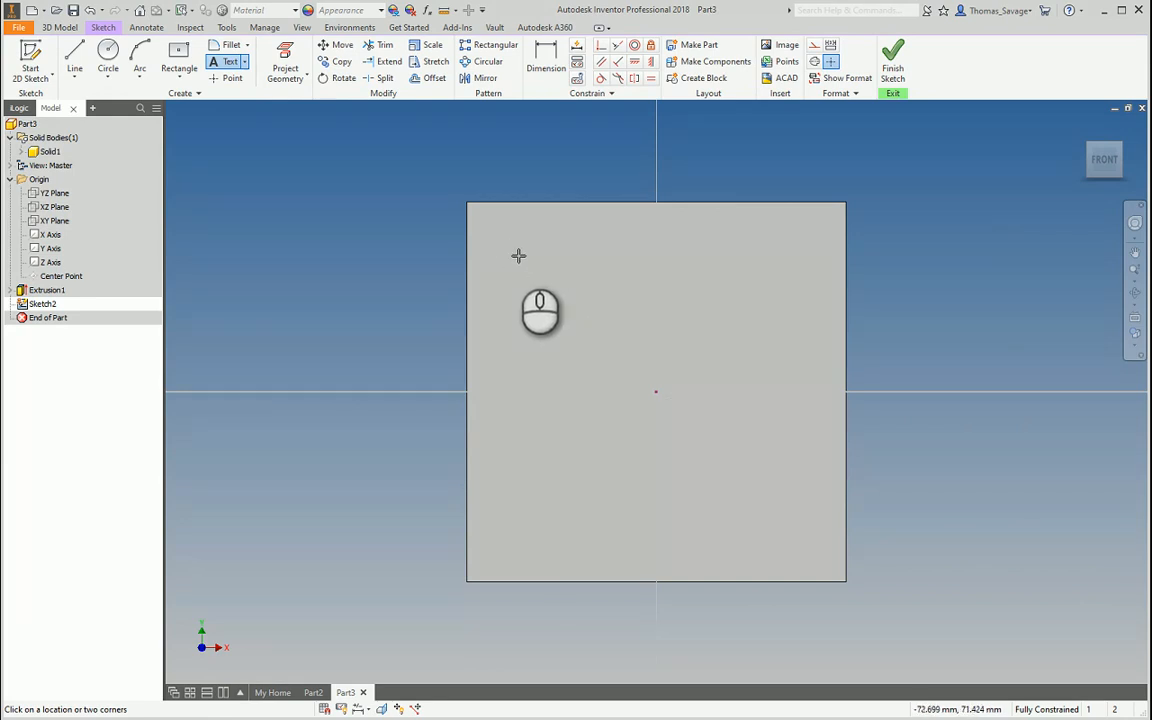
drag(516, 252, 682, 322)
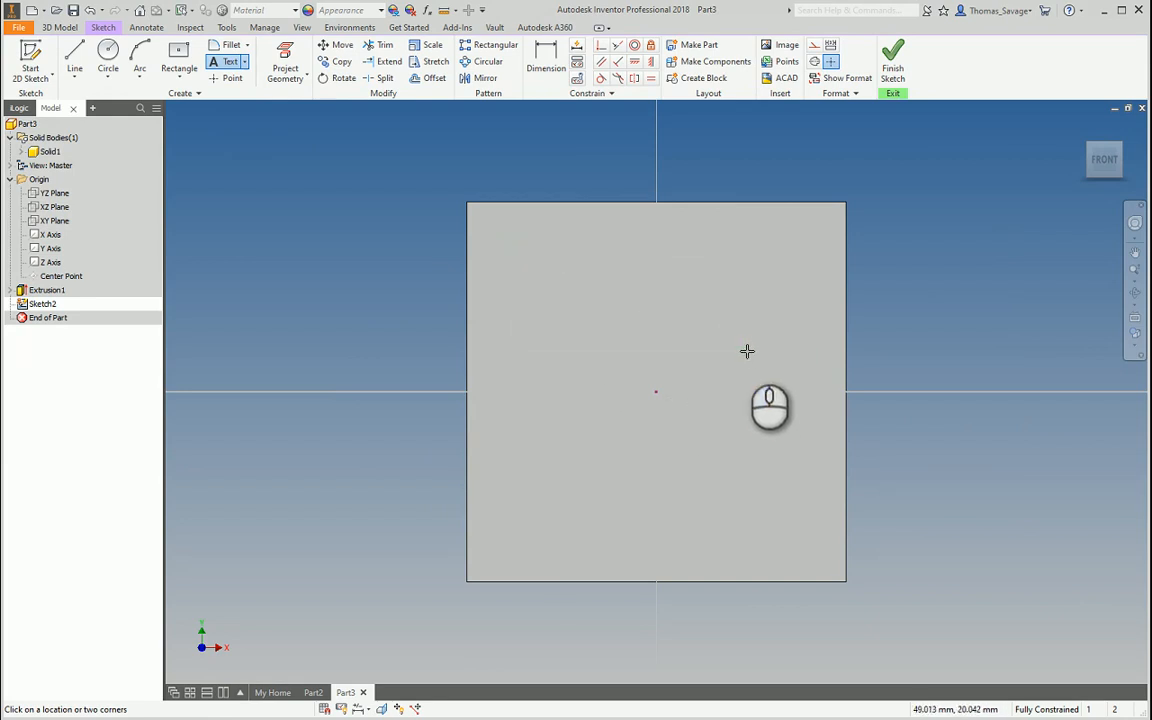
click(408, 297)
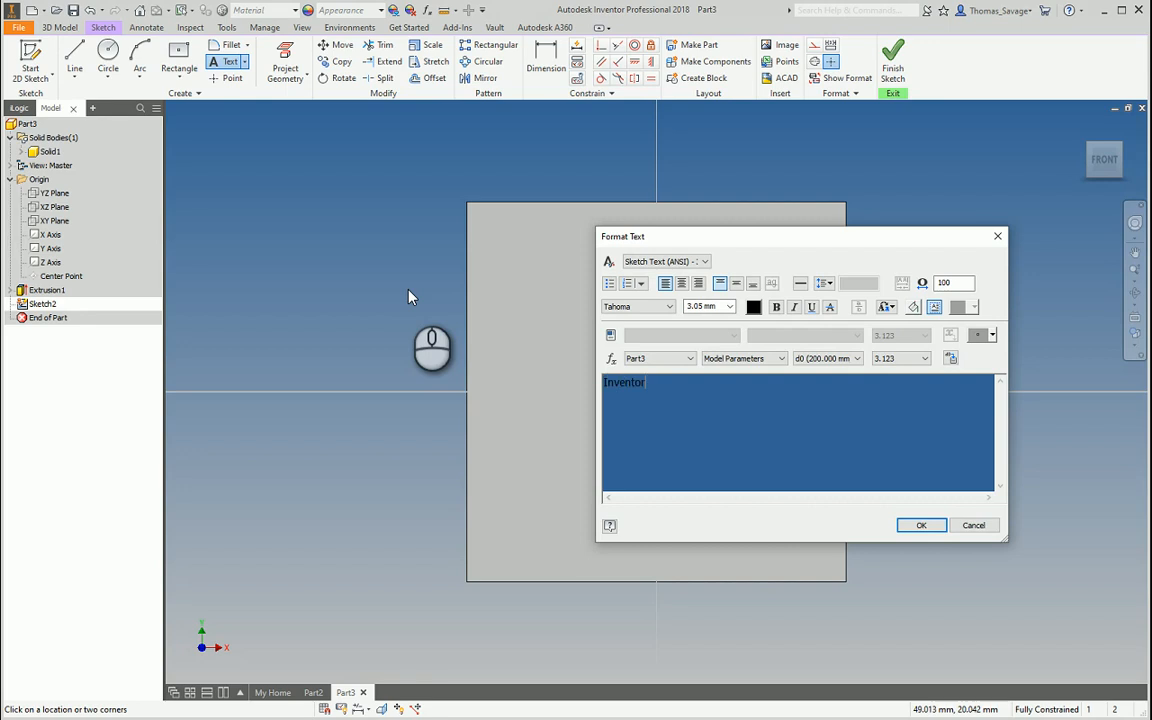
drag(738, 419, 598, 382)
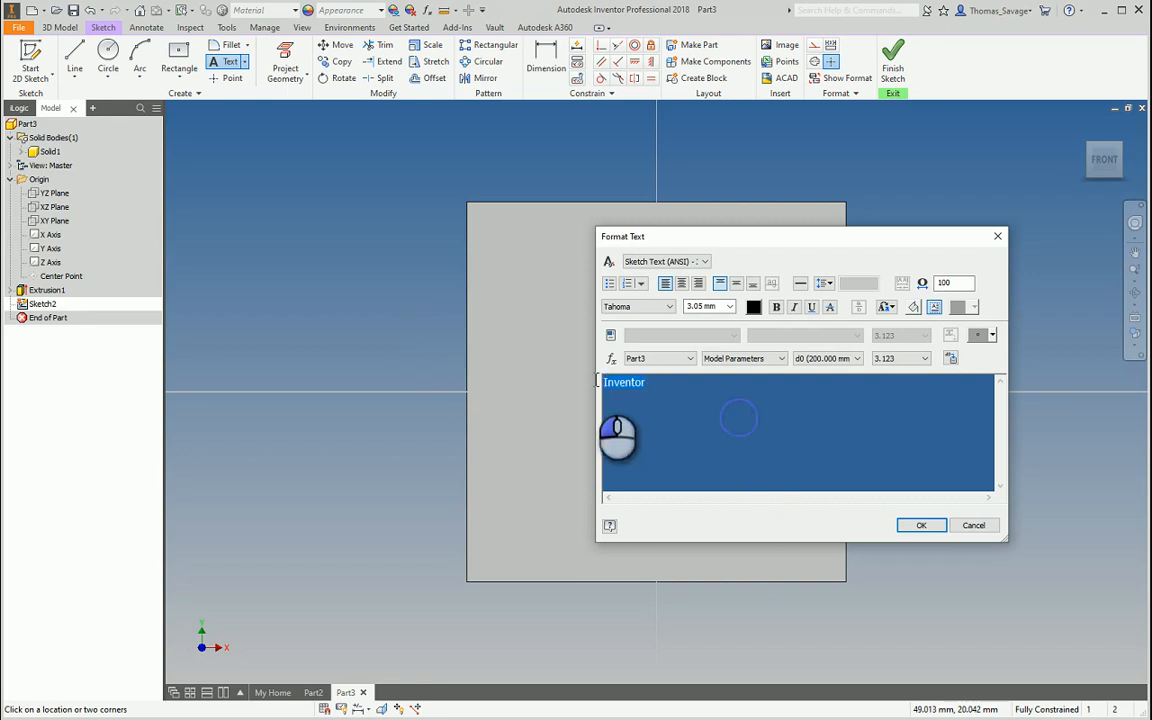
drag(721, 307, 668, 312)
text(20)
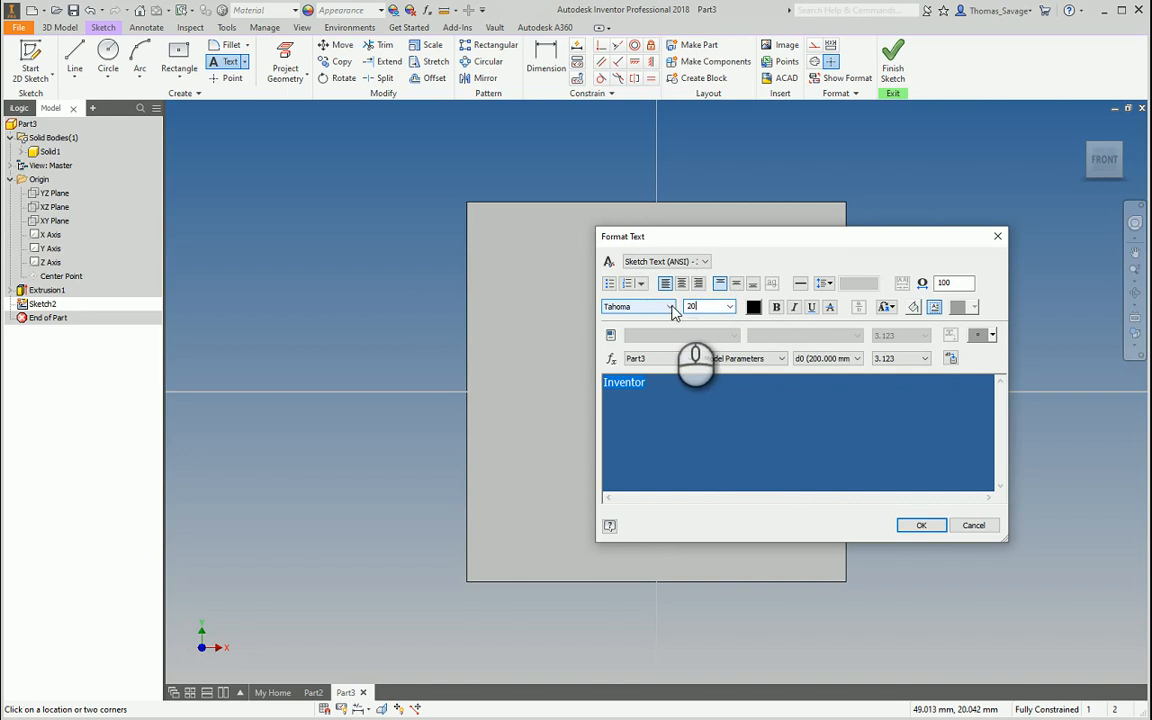
key(Return)
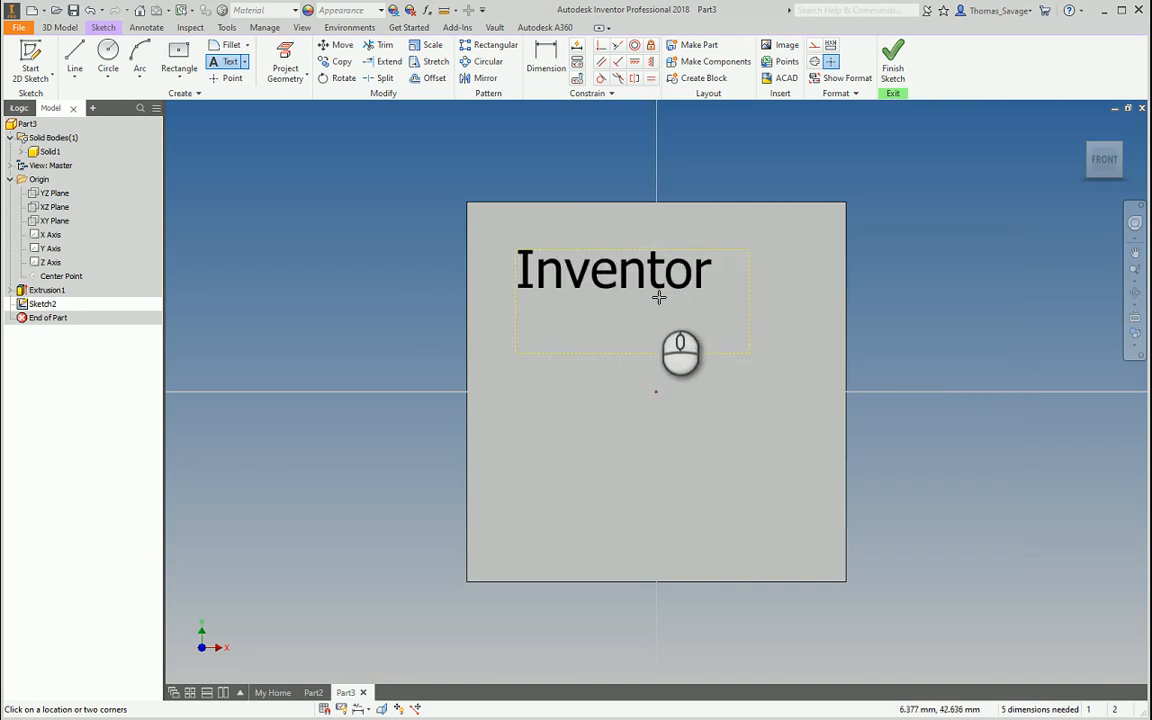
Dimension the text box 25 mm from the block's top edge and 25 mm from its left edge.
click(546, 62)
click(620, 252)
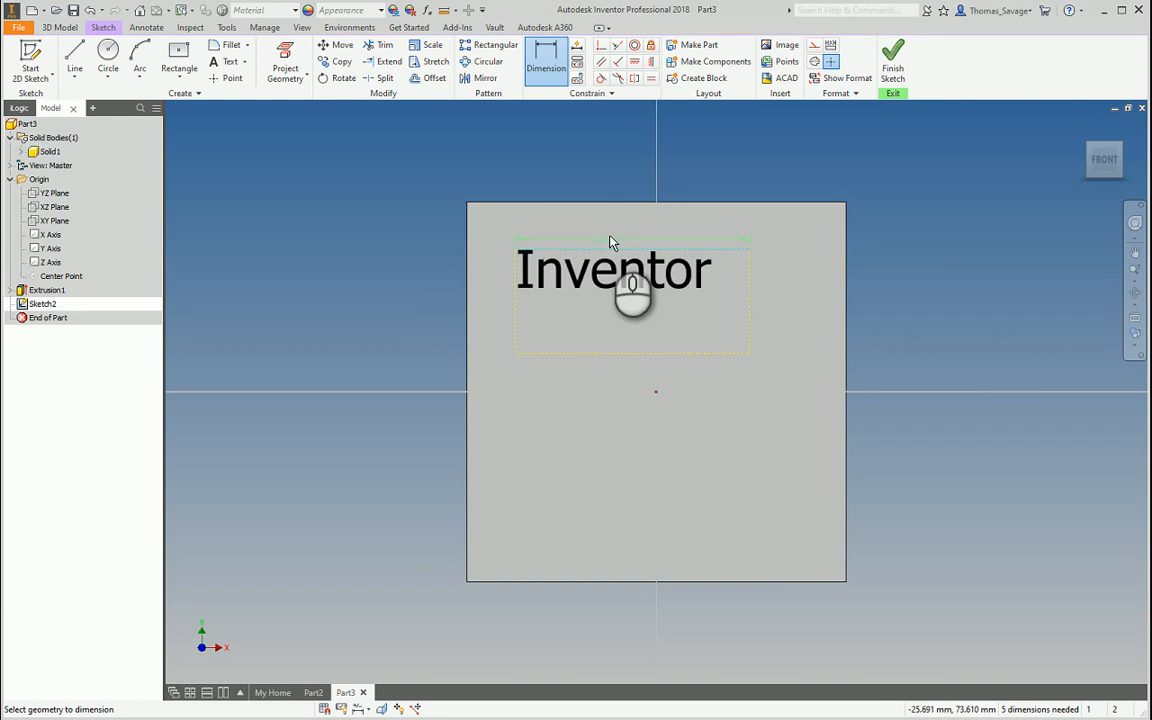
click(606, 203)
click(567, 230)
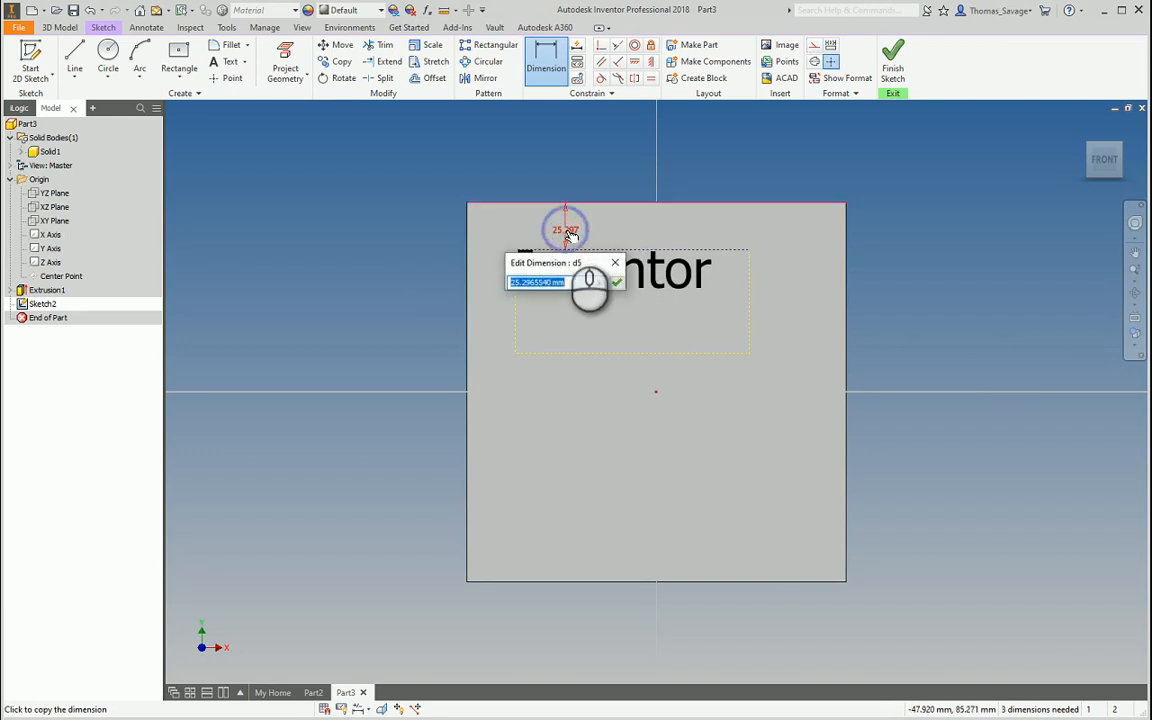
text(25)
key(Return)
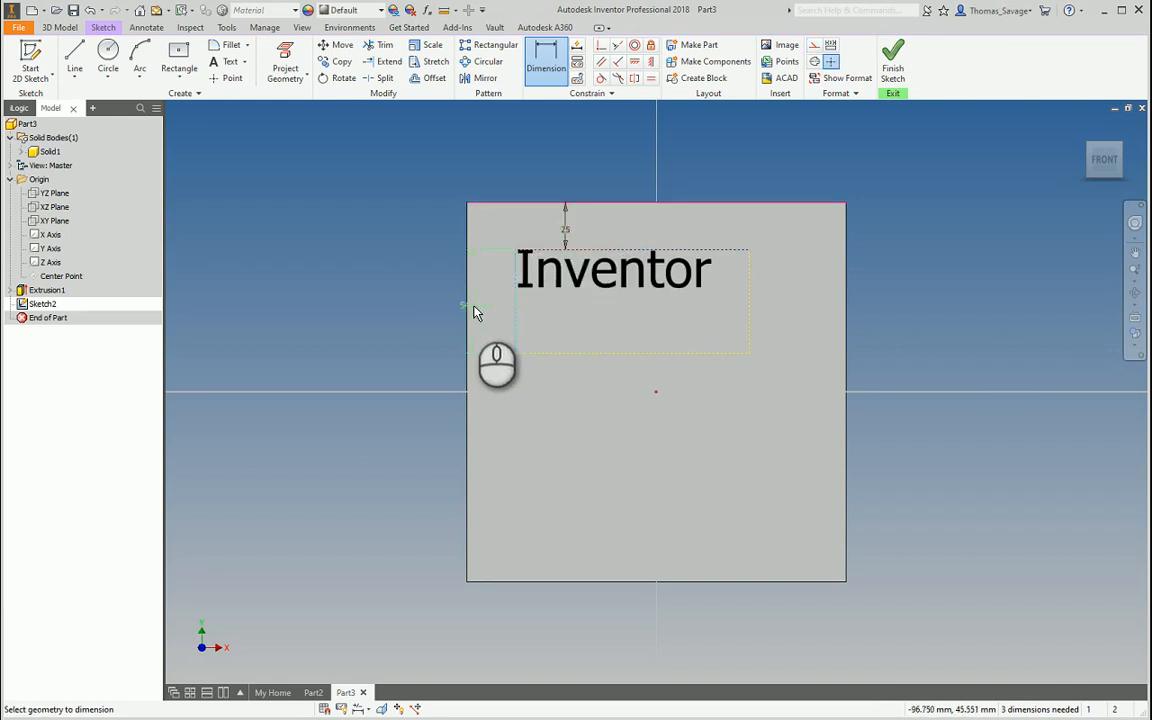
click(469, 311)
click(477, 305)
text(25)
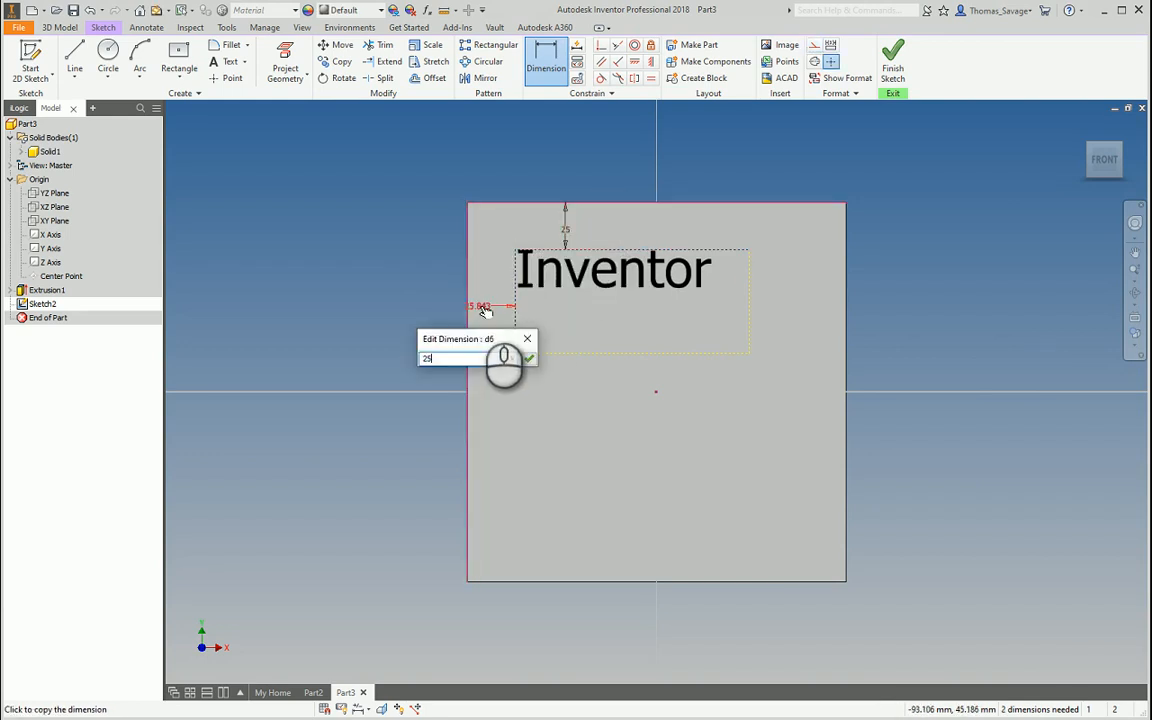
key(Return)
Dimension the text box 50 mm high and 125 mm wide, and finish the sketch.
click(515, 329)
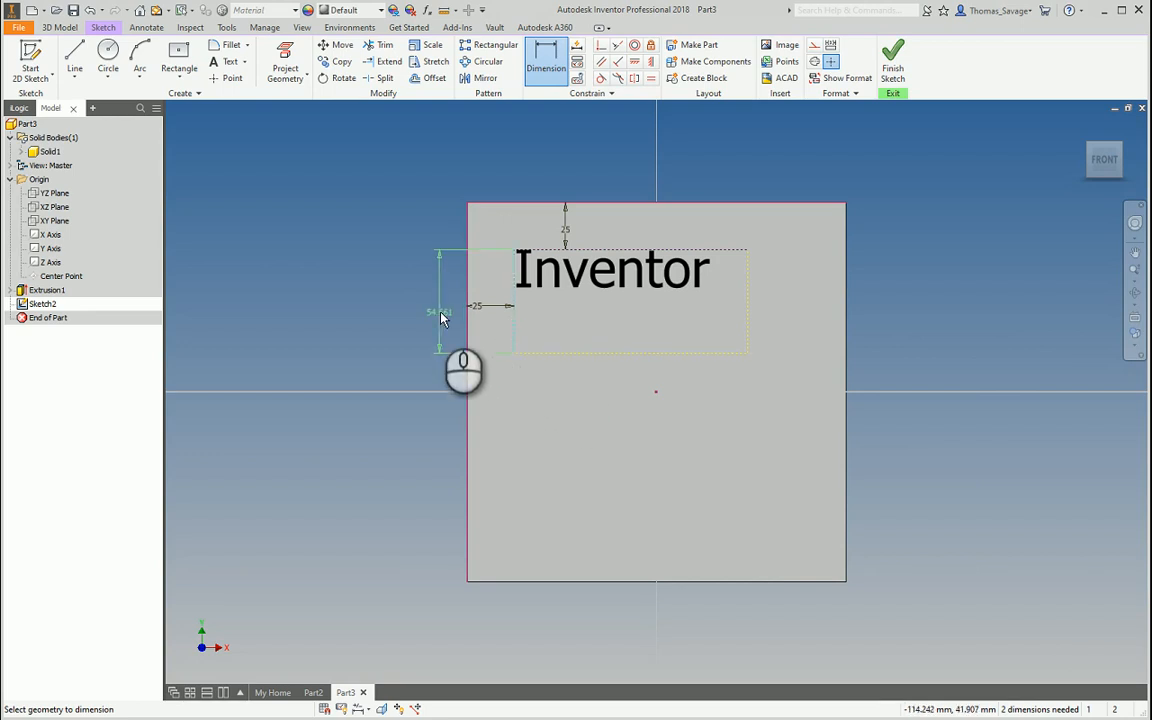
click(445, 316)
key(Return)
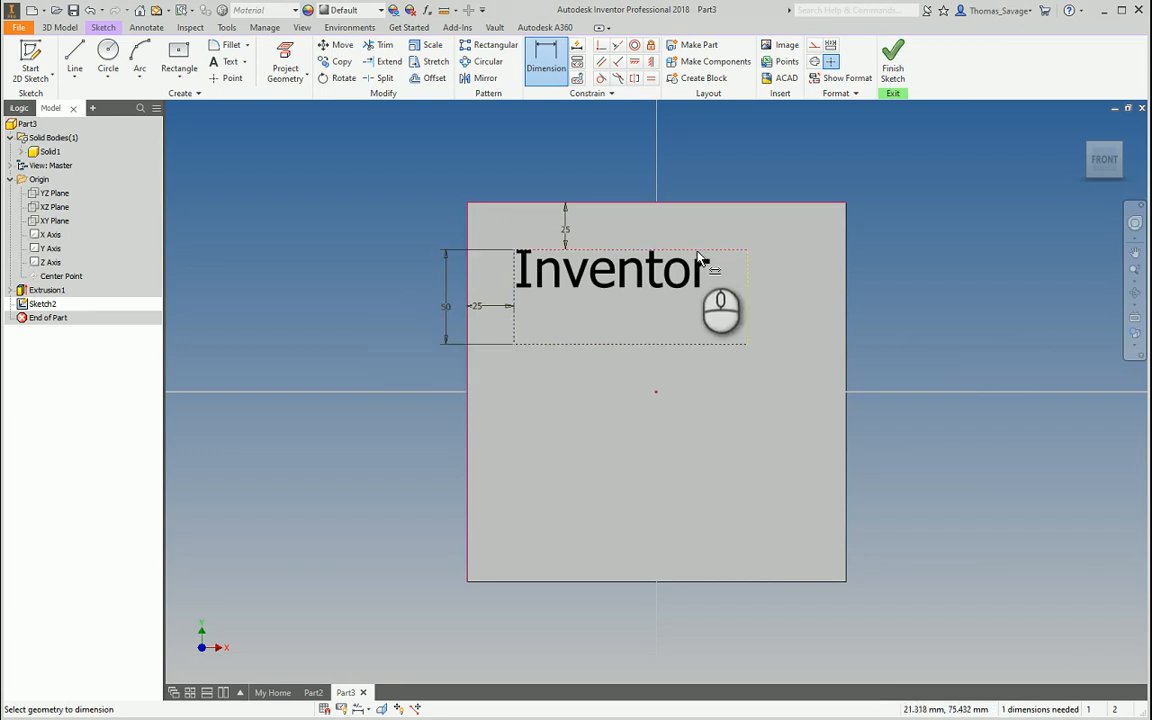
click(697, 345)
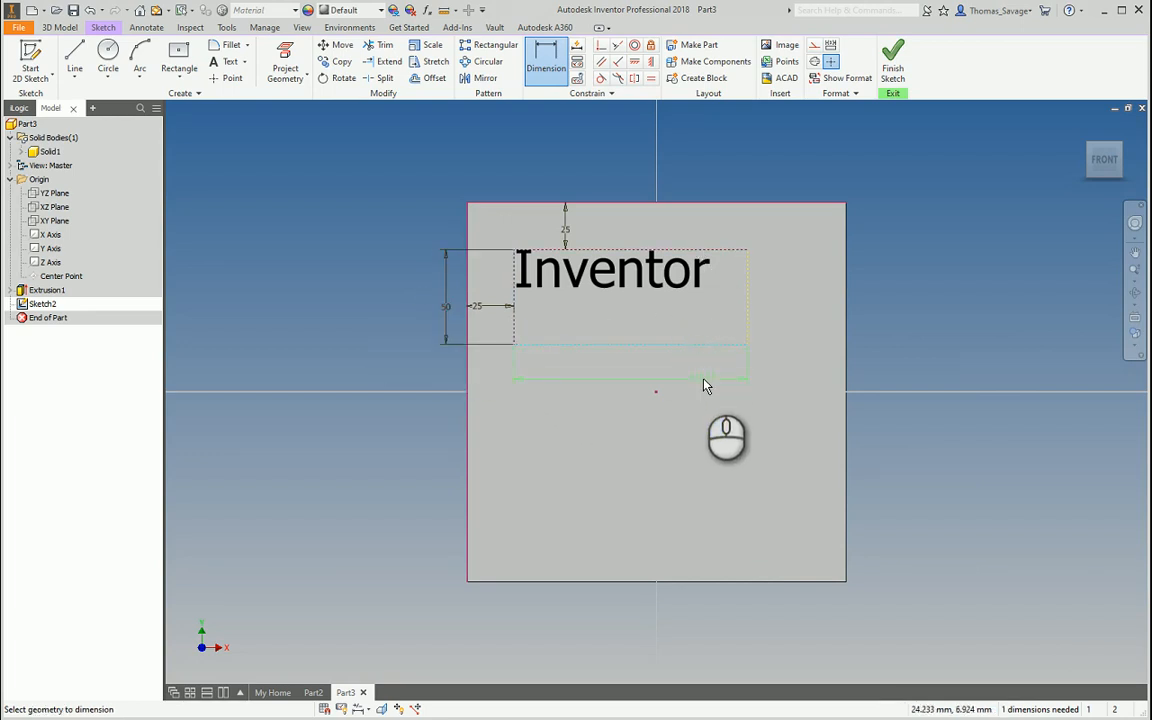
click(700, 378)
text(125)
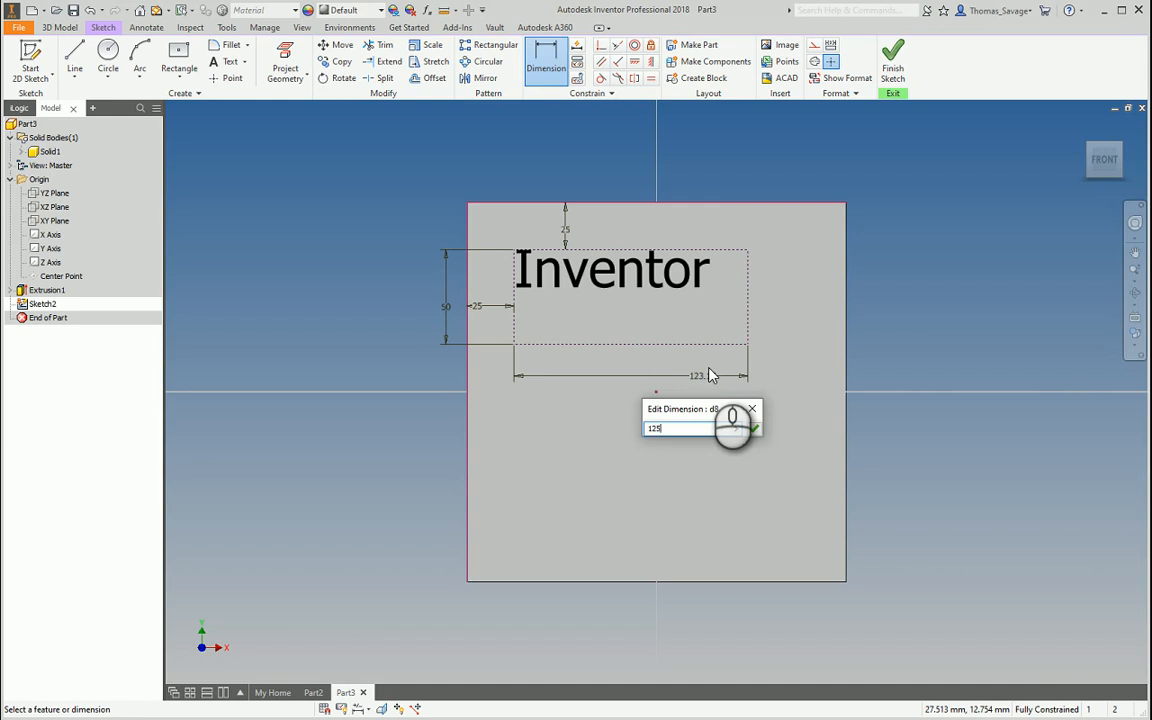
key(Return)
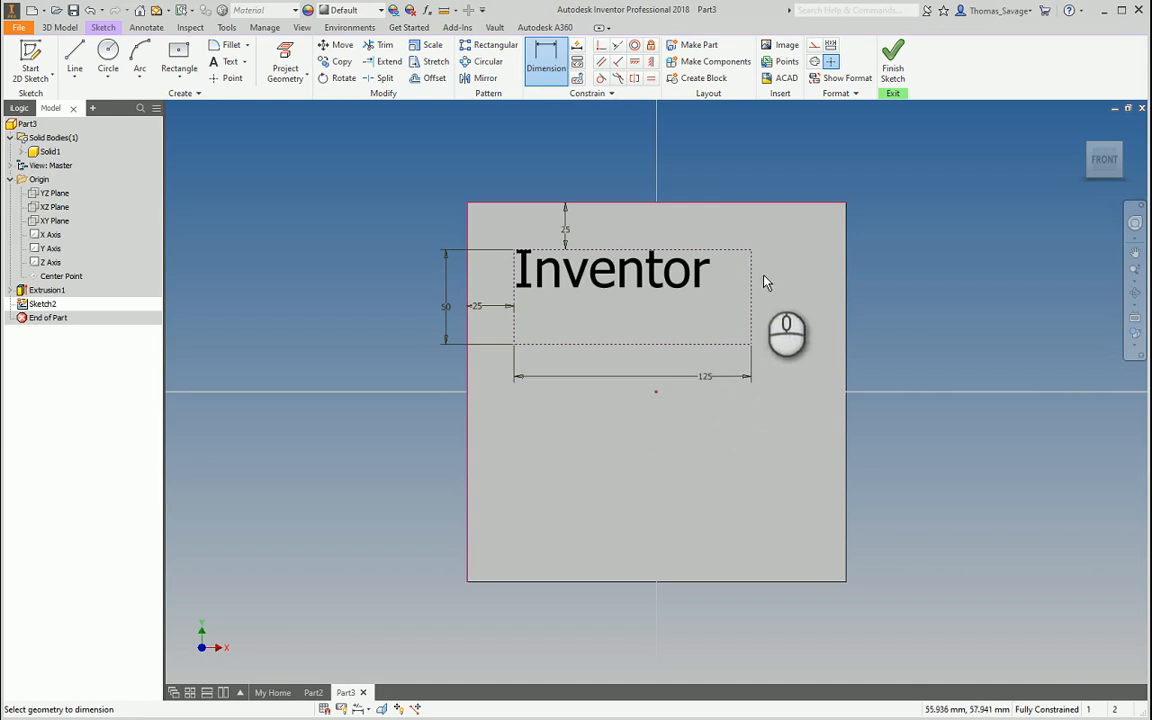
key(Escape)
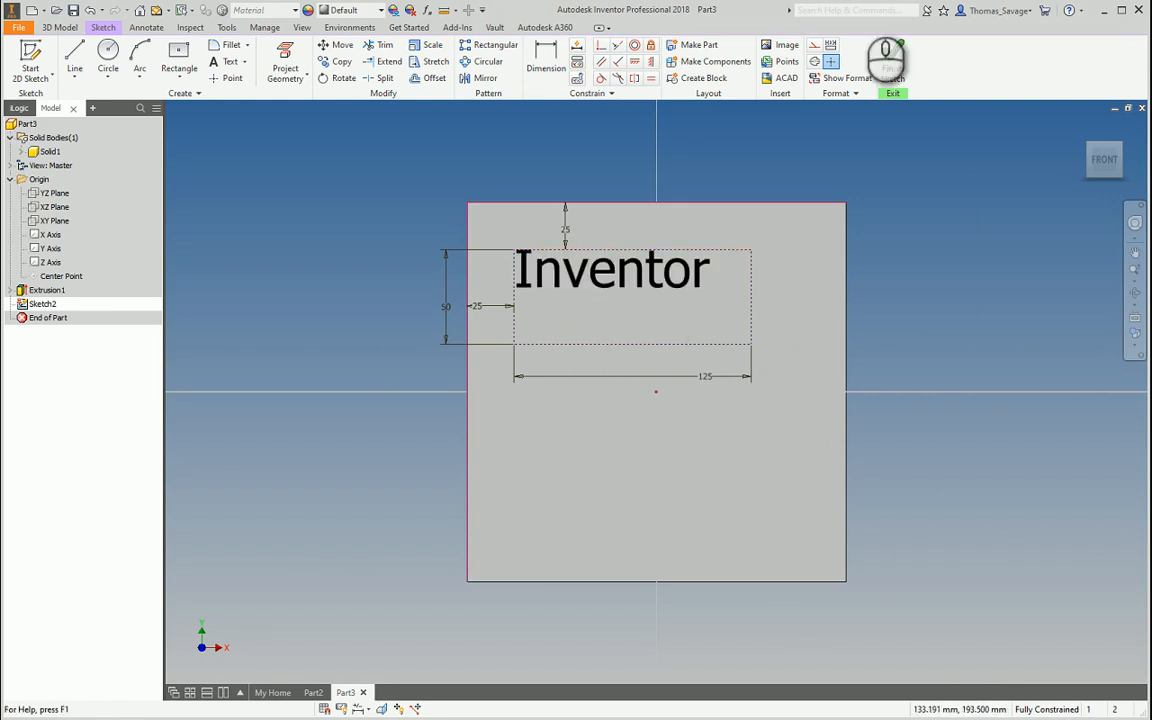
click(893, 62)
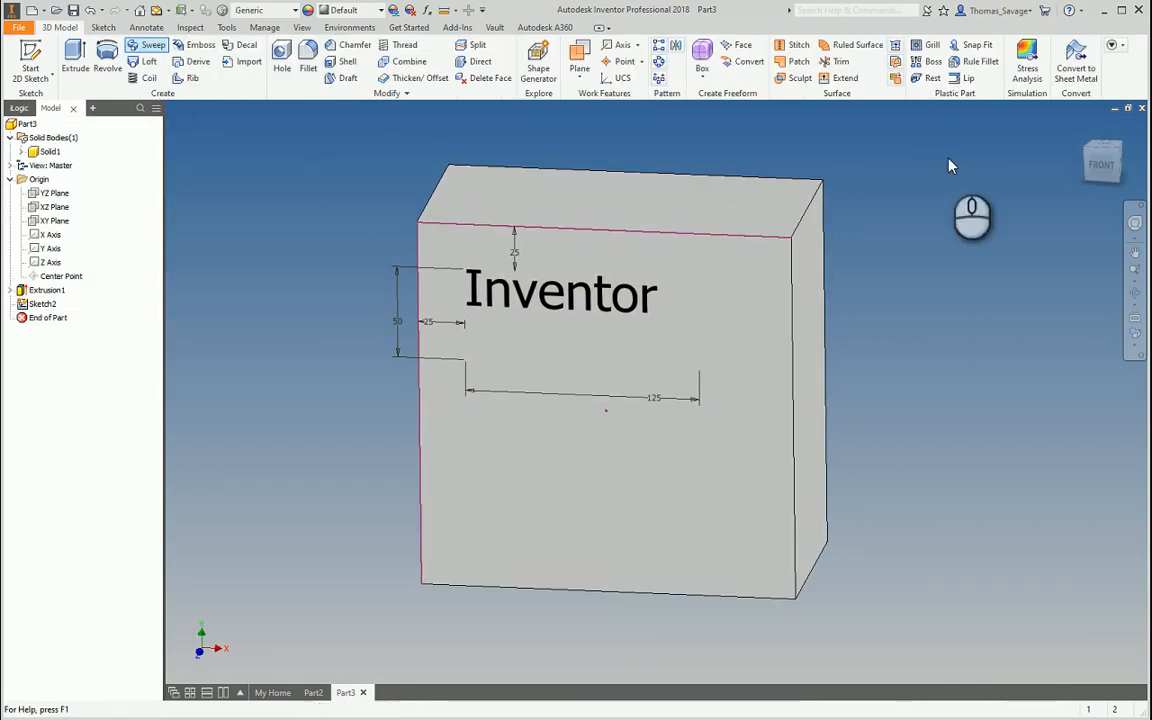
Emboss the "Inventor" text outward from the block's front face with a depth of 3 mm.
click(195, 45)
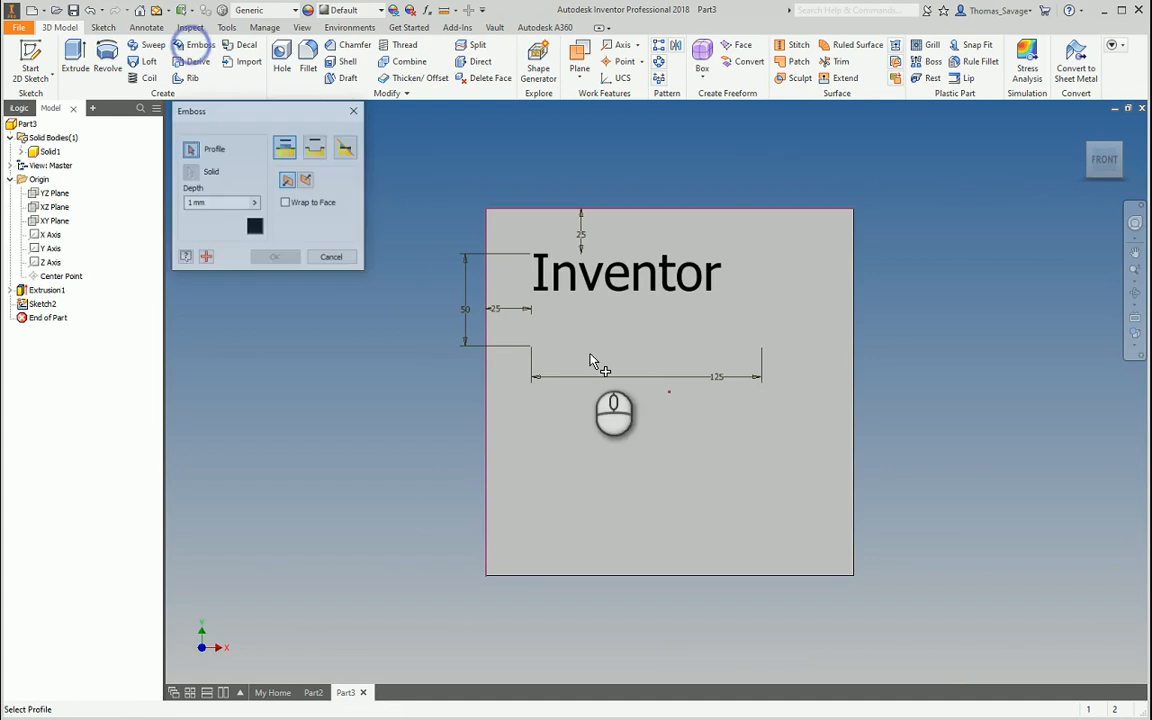
click(540, 278)
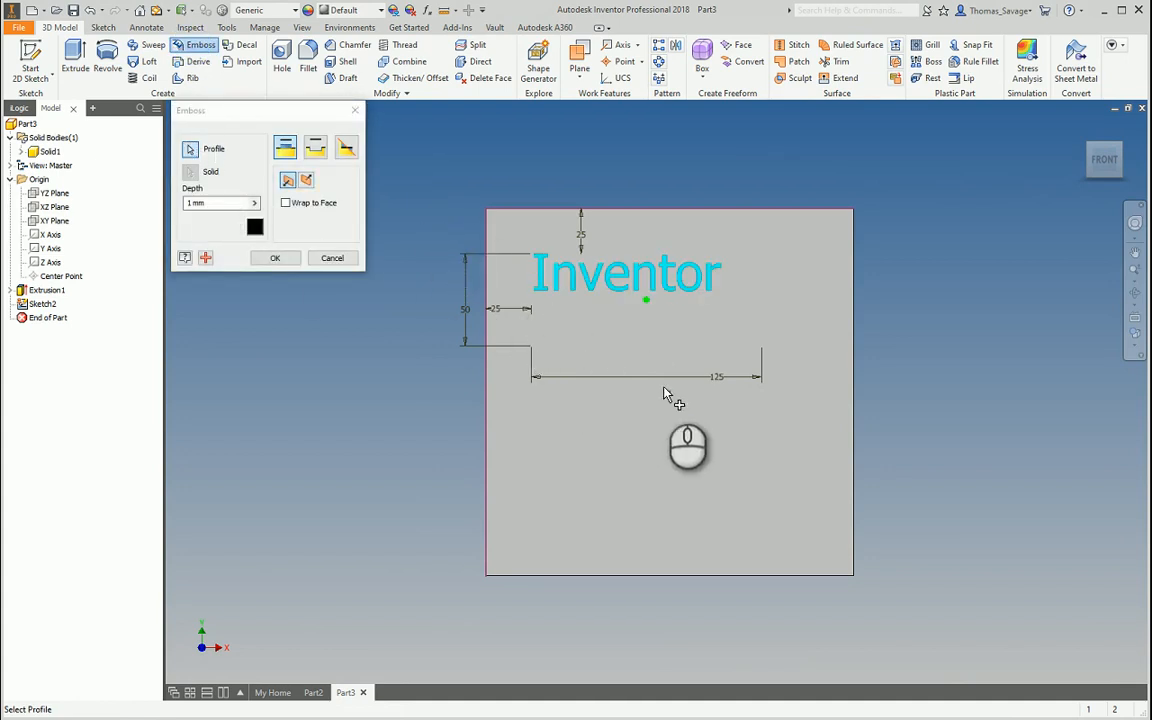
shift+middle_drag(650, 400, 552, 420)
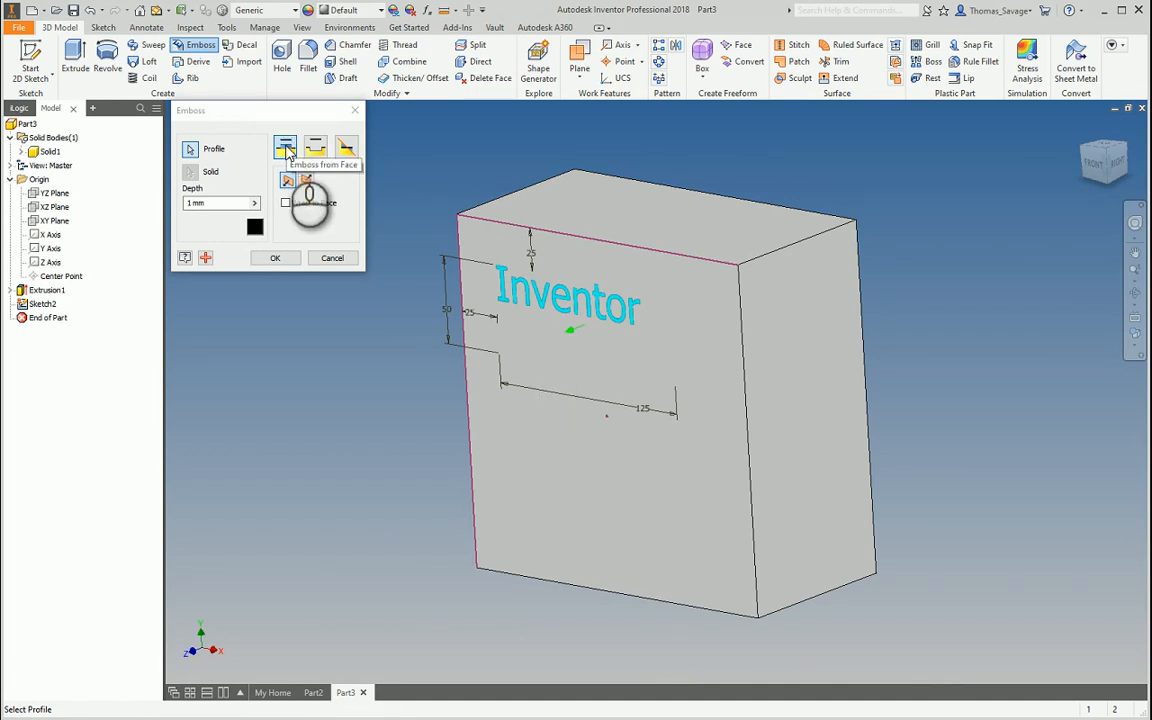
double_click(224, 202)
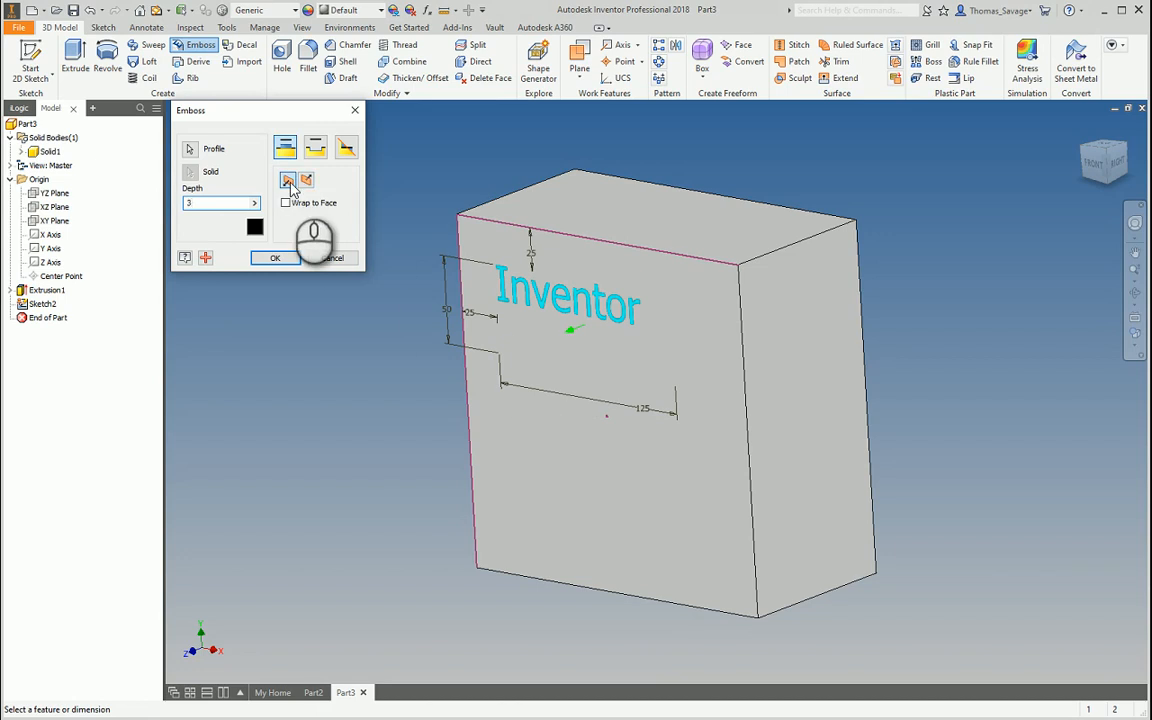
click(284, 257)
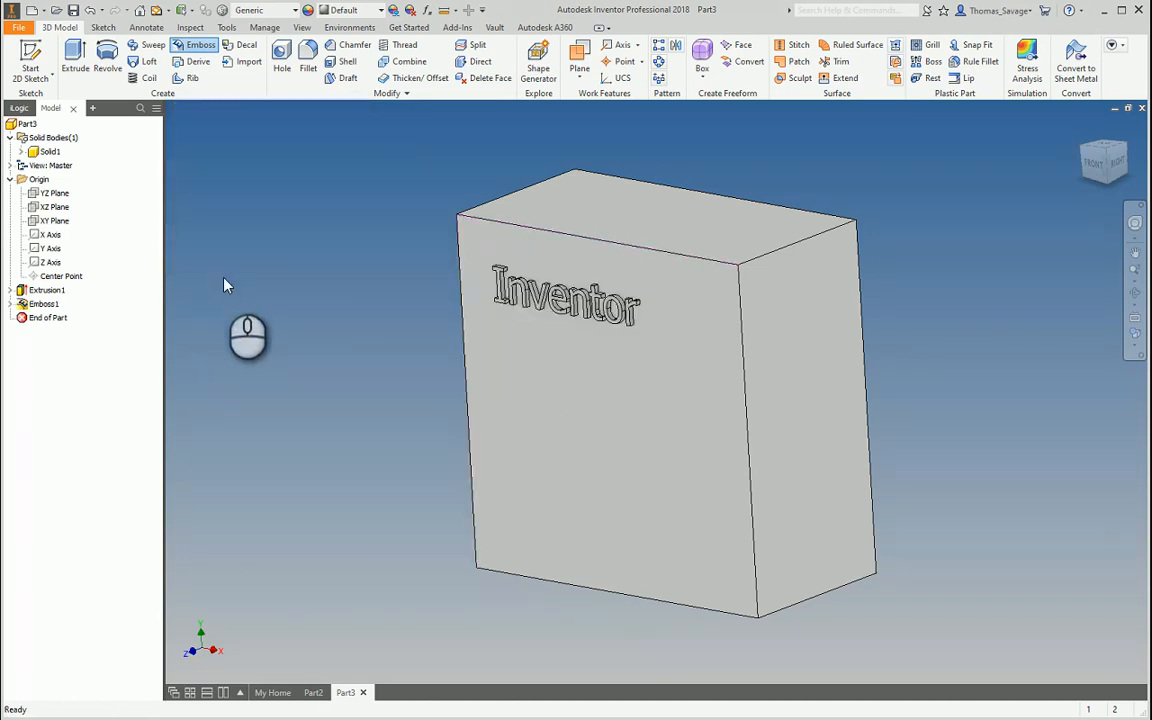
scroll(625, 313, down, 3)
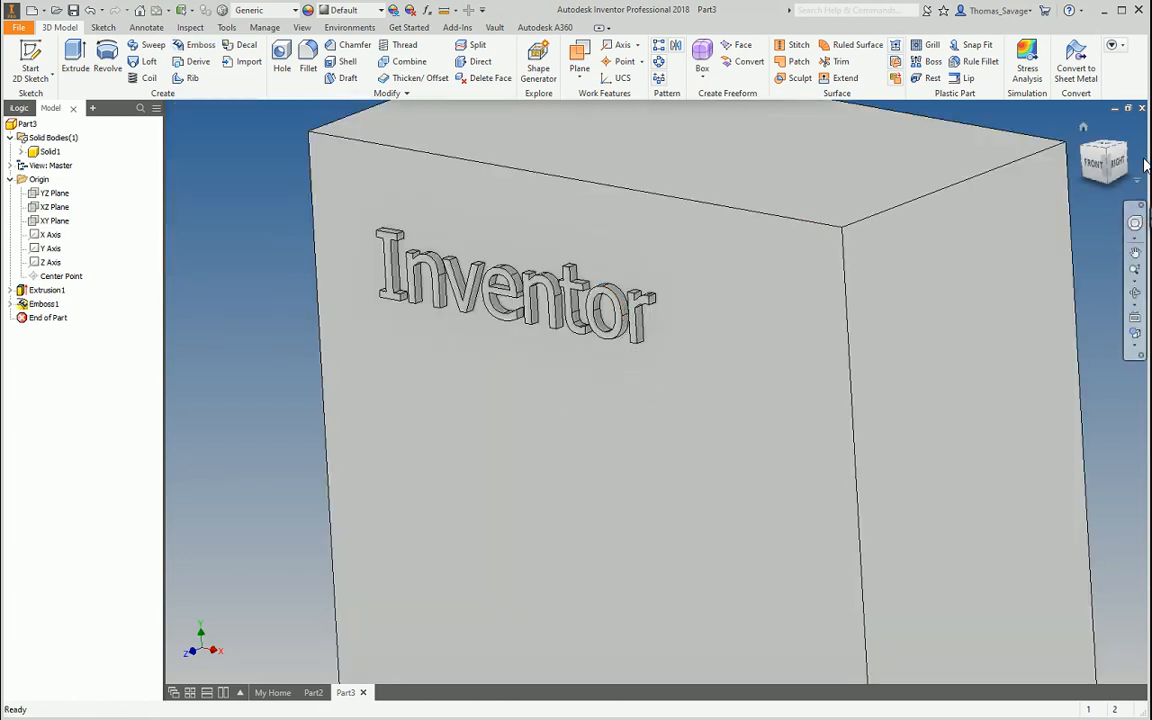
click(1114, 172)
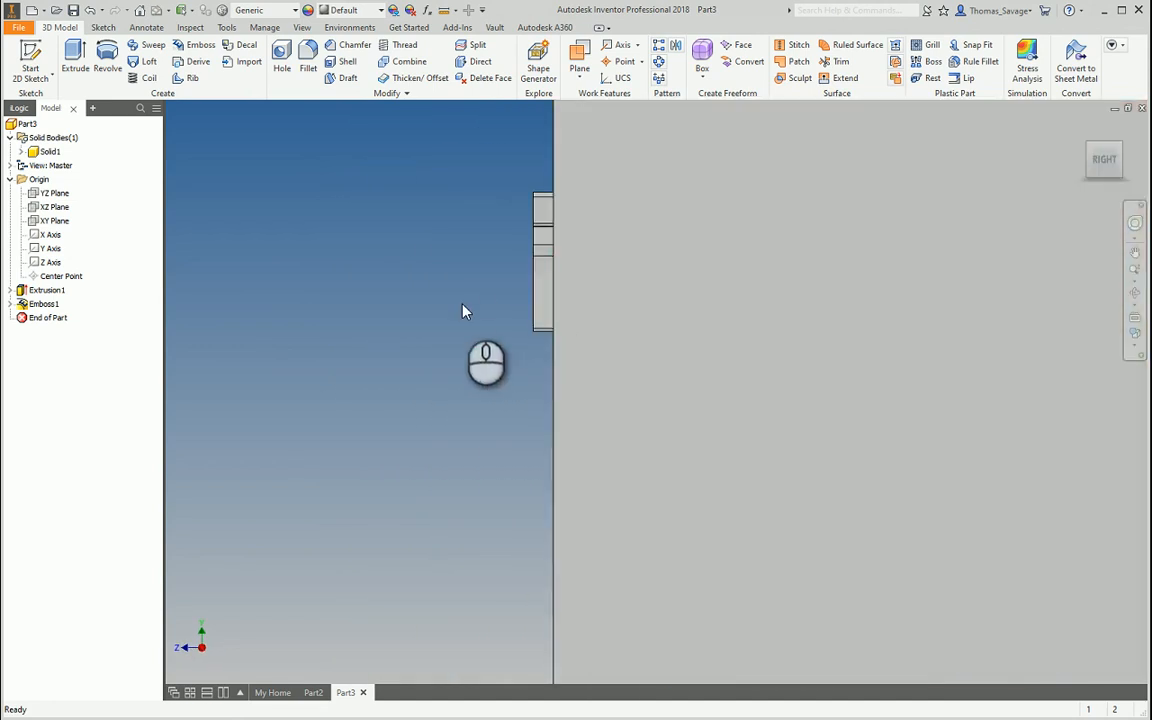
scroll(463, 311, up, 4)
mouse_move(486, 312)
shift+middle_down()
mouse_move(575, 325)
mouse_move(545, 327)
mouse_move(578, 313)
mouse_move(740, 355)
shift+middle_up()
Change the text emboss to Engrave from Face and flip its direction so it cuts into the block.
double_click(44, 304)
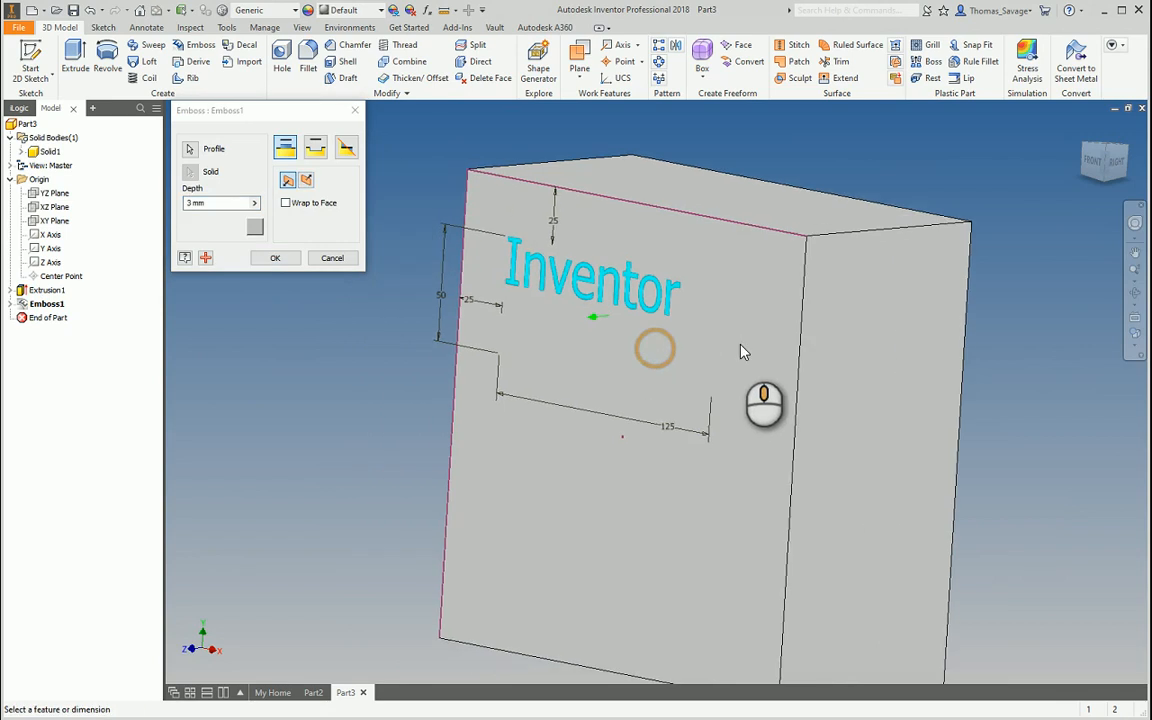
scroll(740, 355, down, 3)
click(315, 148)
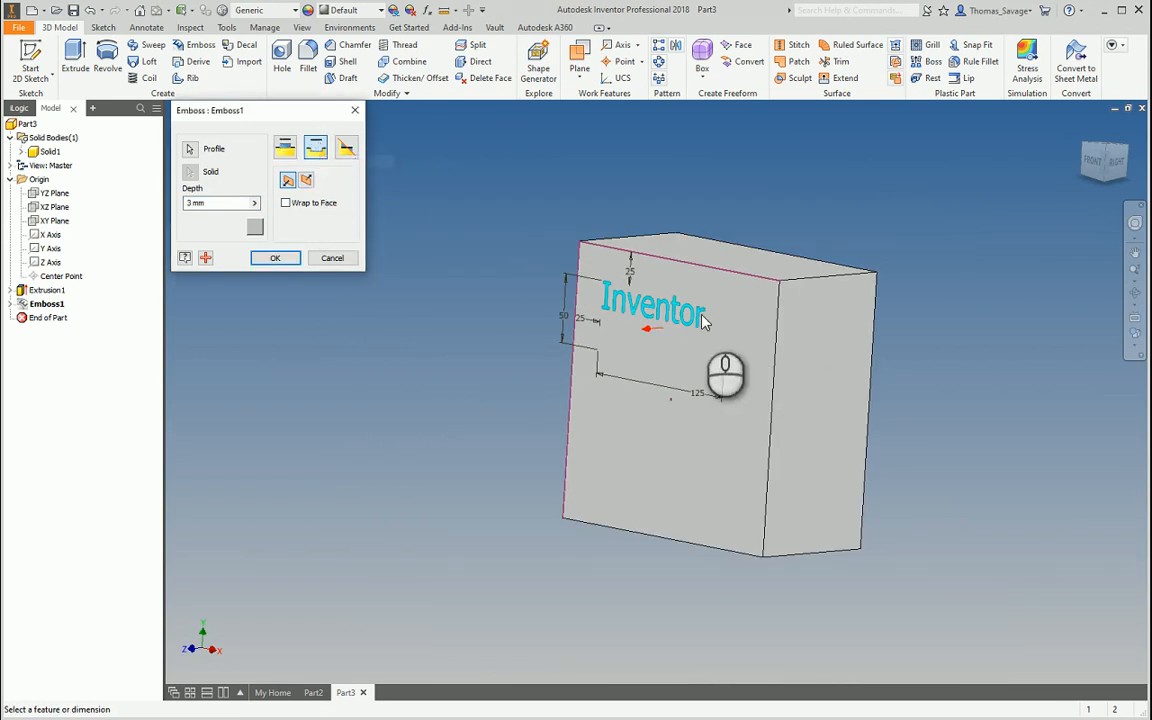
scroll(705, 322, up, 3)
click(307, 180)
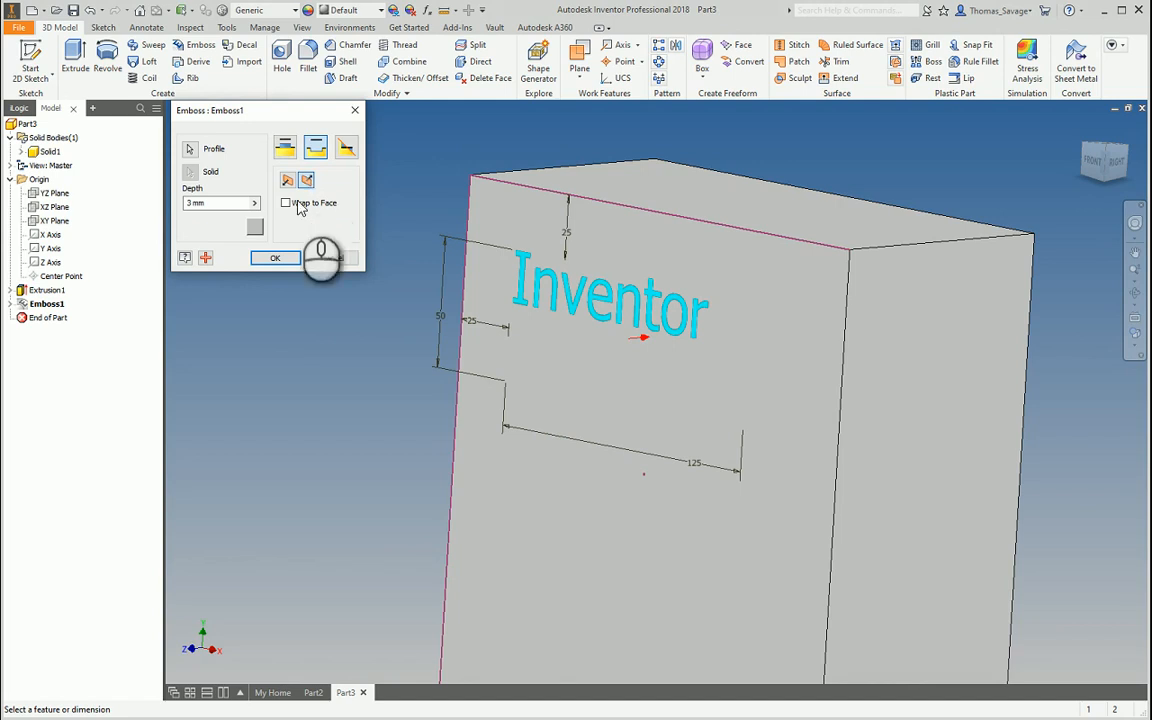
click(277, 258)
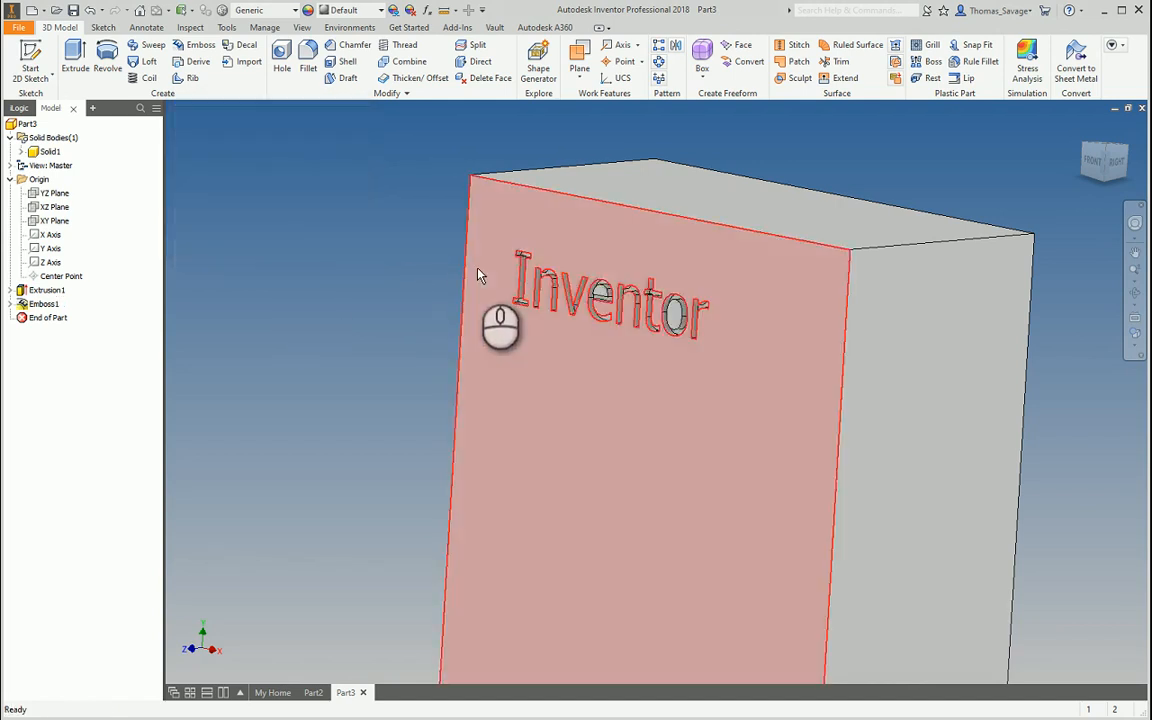
scroll(478, 270, up, 3)
shift+middle_drag(568, 348, 605, 350)
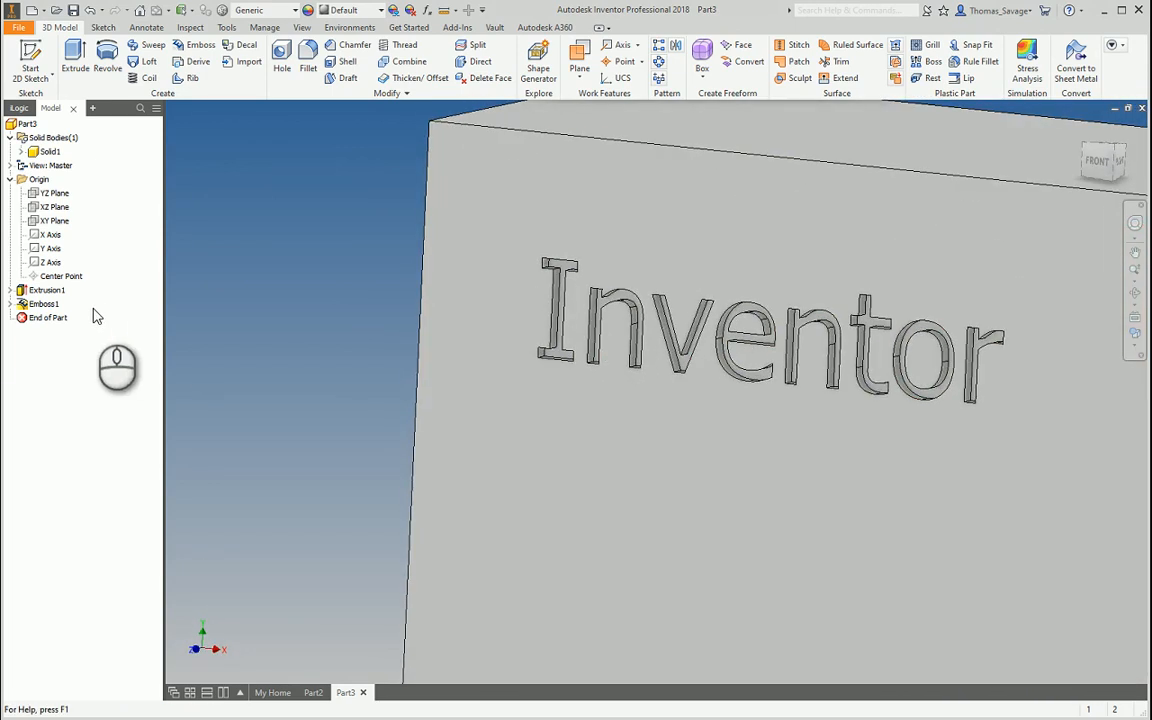
Increase the engraving depth of the "Inventor" text and return to a view of the whole block.
double_click(43, 303)
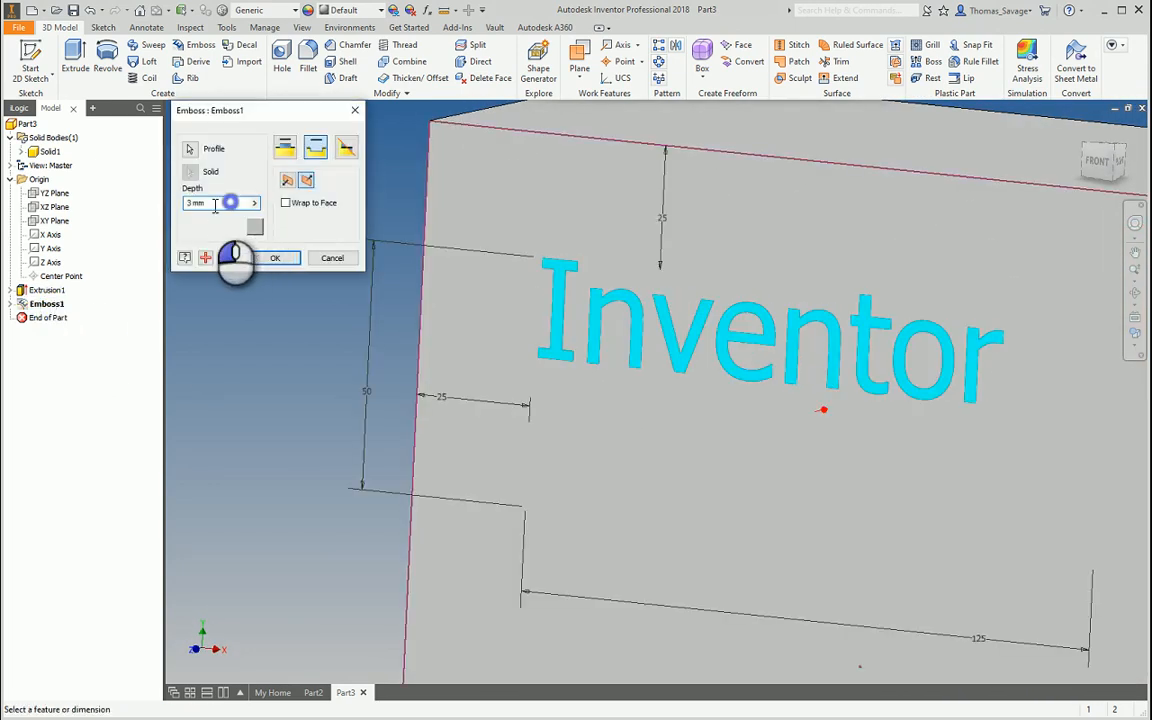
key(Return)
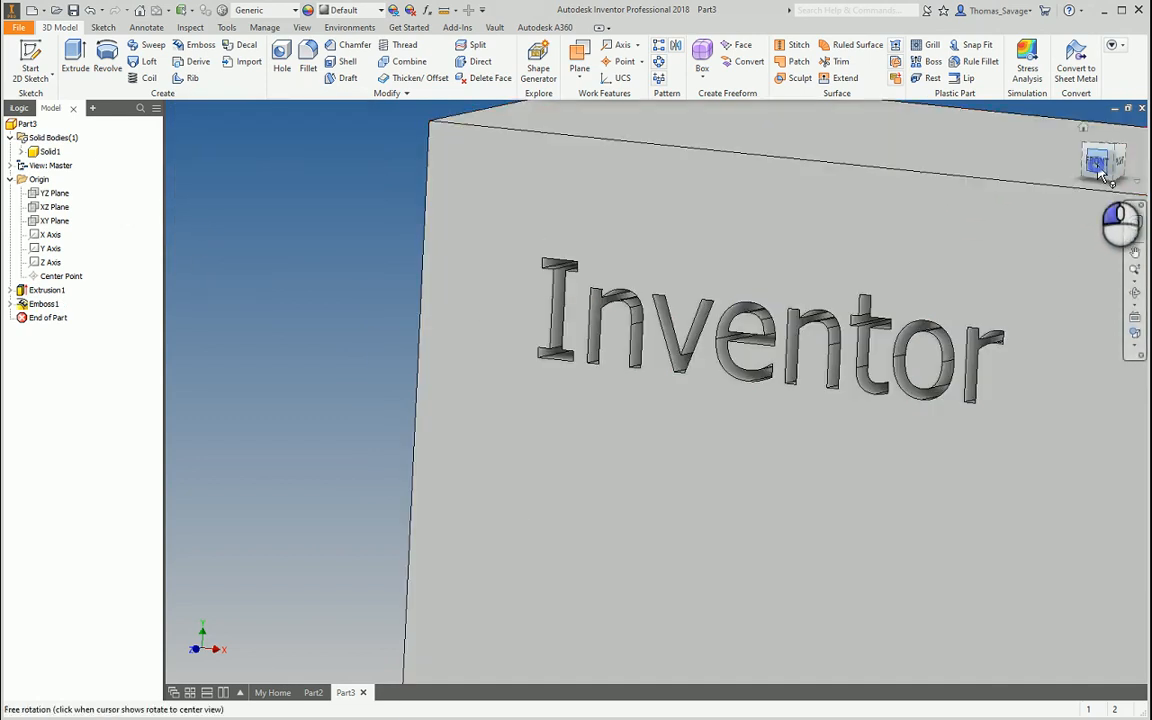
click(1099, 170)
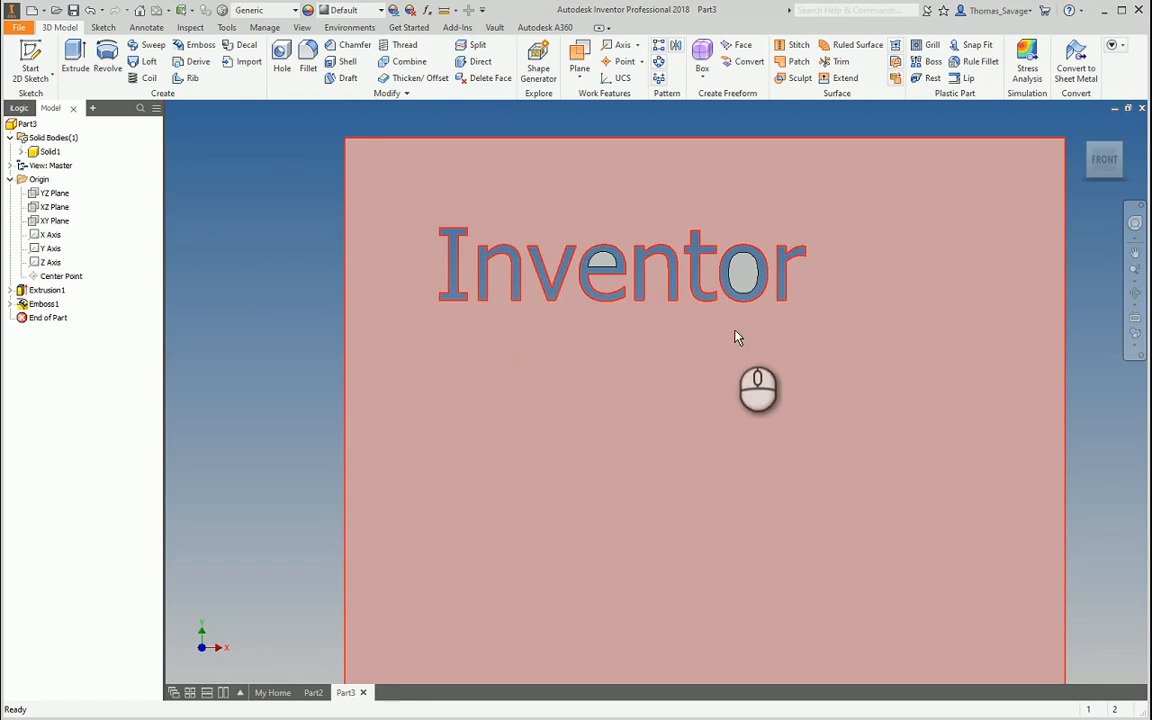
shift+middle_drag(735, 334, 663, 328)
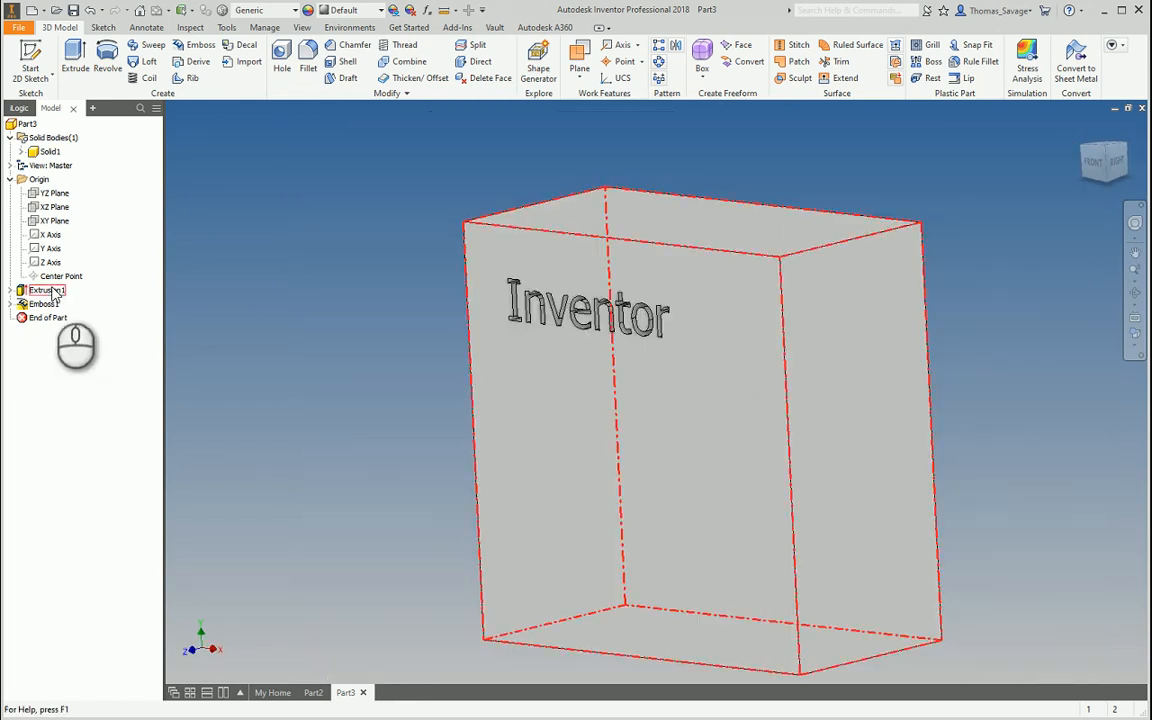
Delete the block's extrusion together with its consumed and dependent sketches and features.
right_click(53, 293)
click(110, 358)
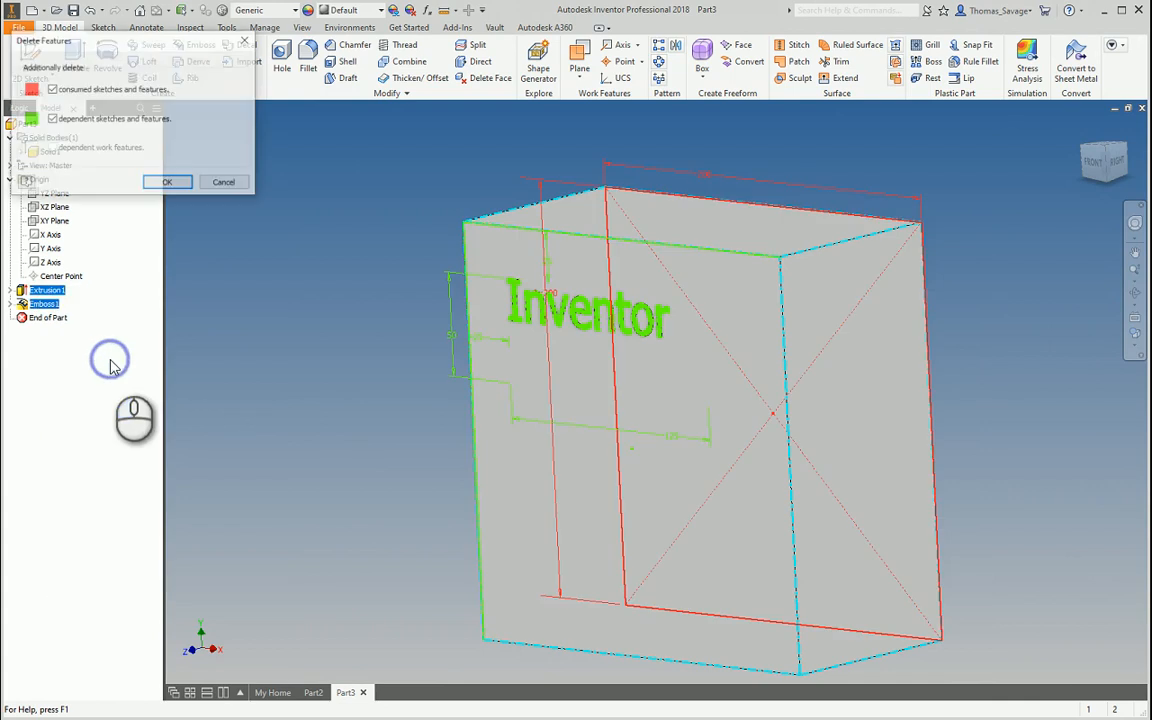
click(170, 184)
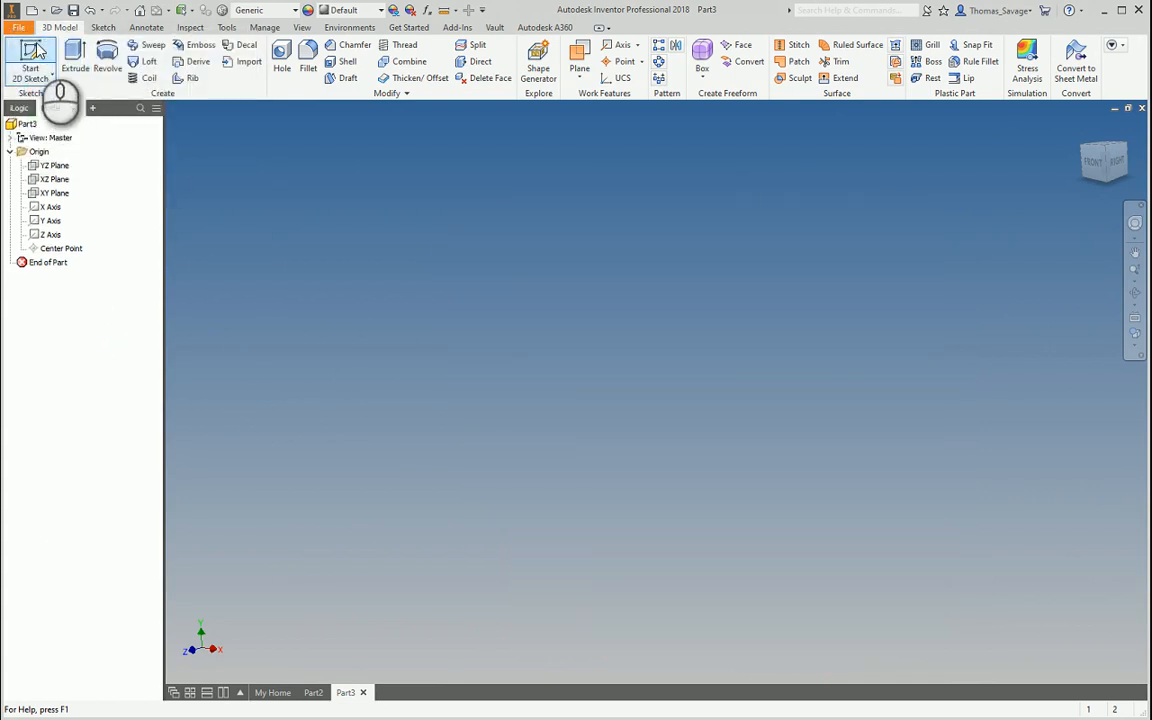
Sketch a 50 mm diameter circle centred on the origin on the XY plane and finish the sketch.
click(36, 52)
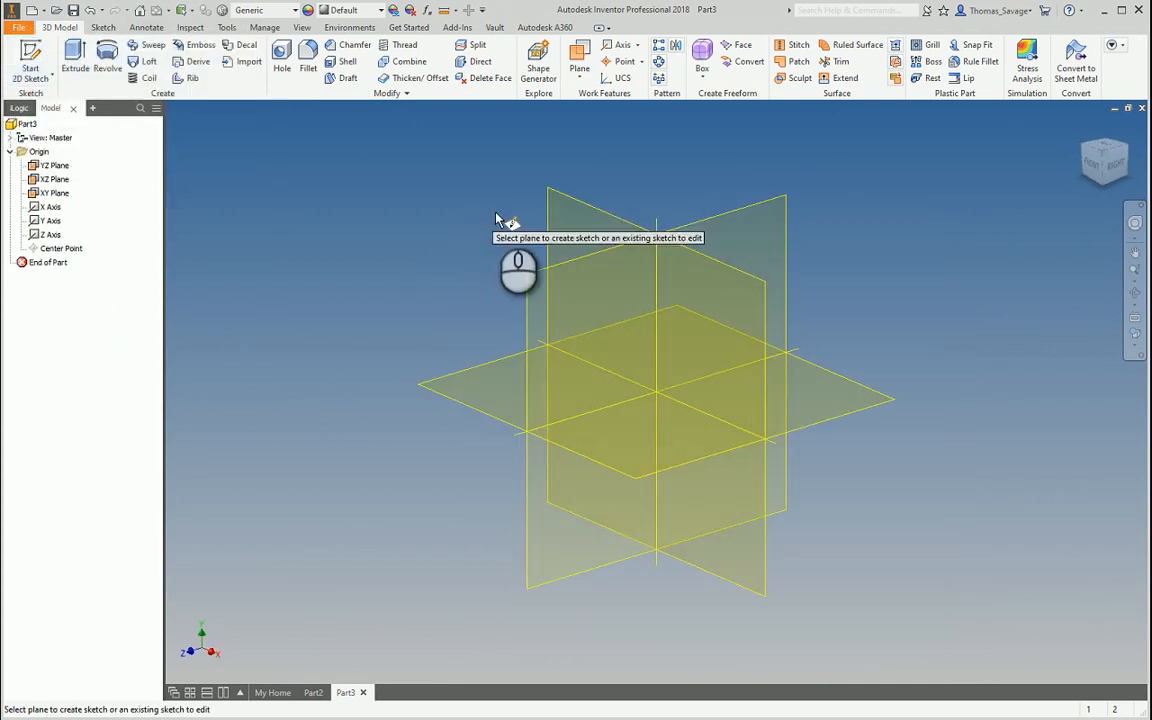
click(560, 210)
click(178, 55)
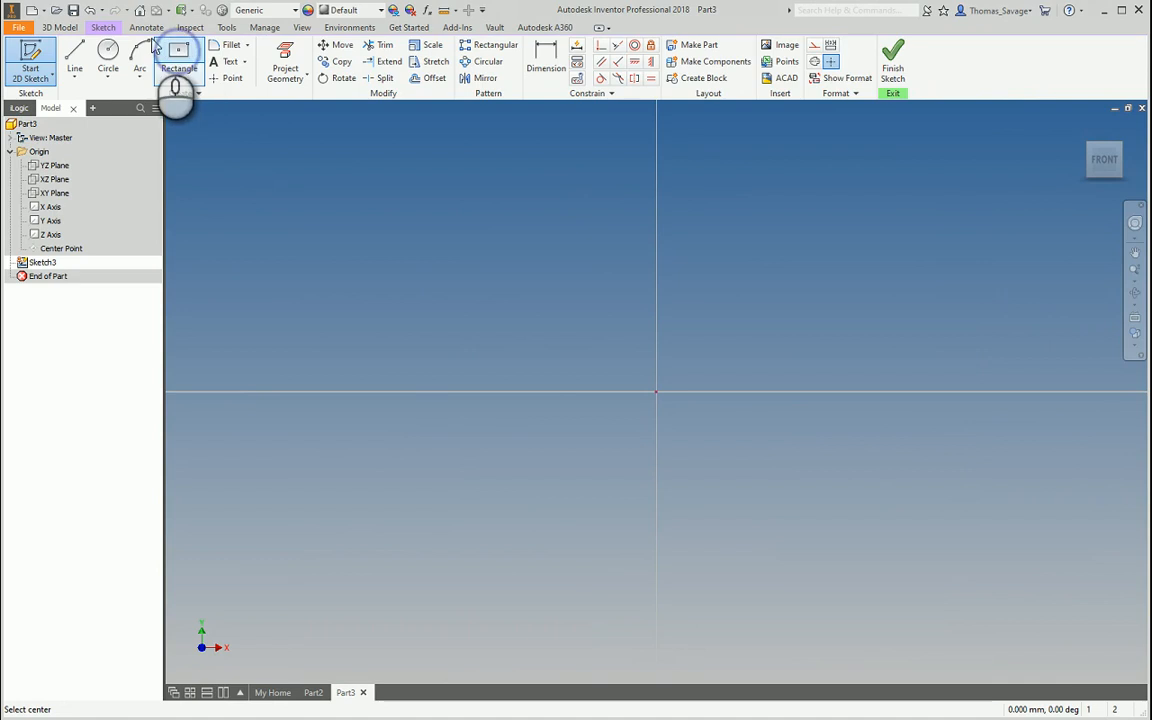
click(108, 52)
click(656, 391)
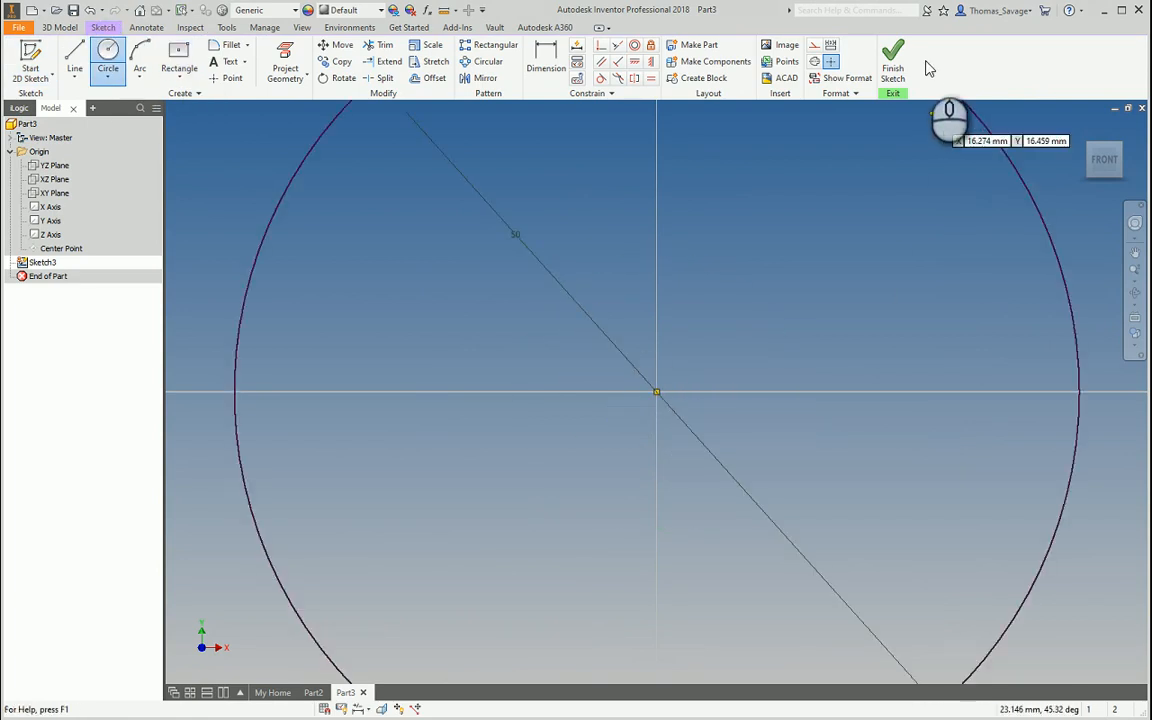
click(893, 65)
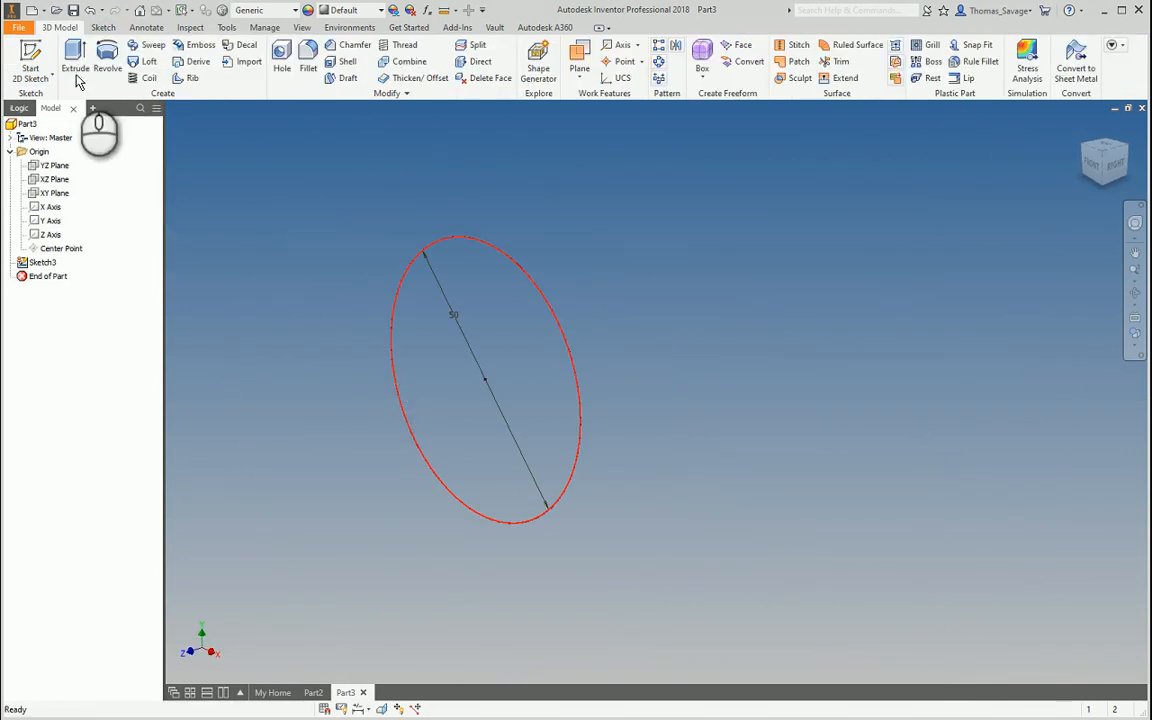
Extrude the circle 100 mm into a solid cylinder.
click(75, 58)
scroll(668, 380, down, 3)
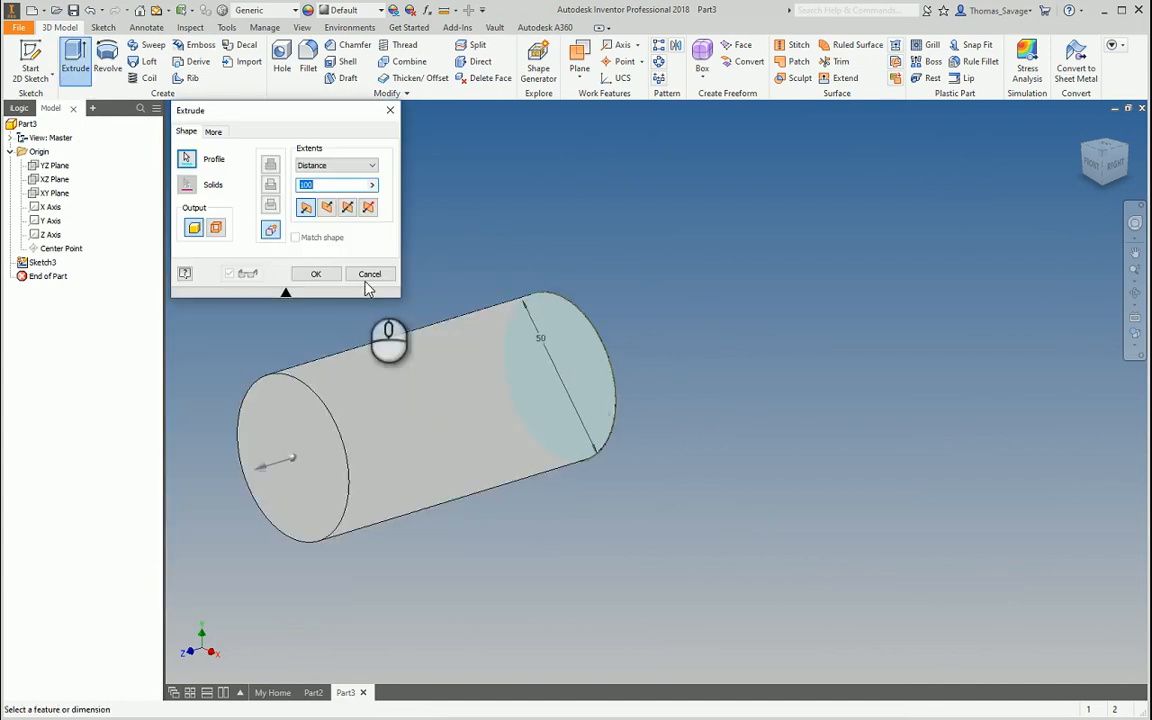
click(316, 273)
shift+middle_drag(506, 320, 630, 366)
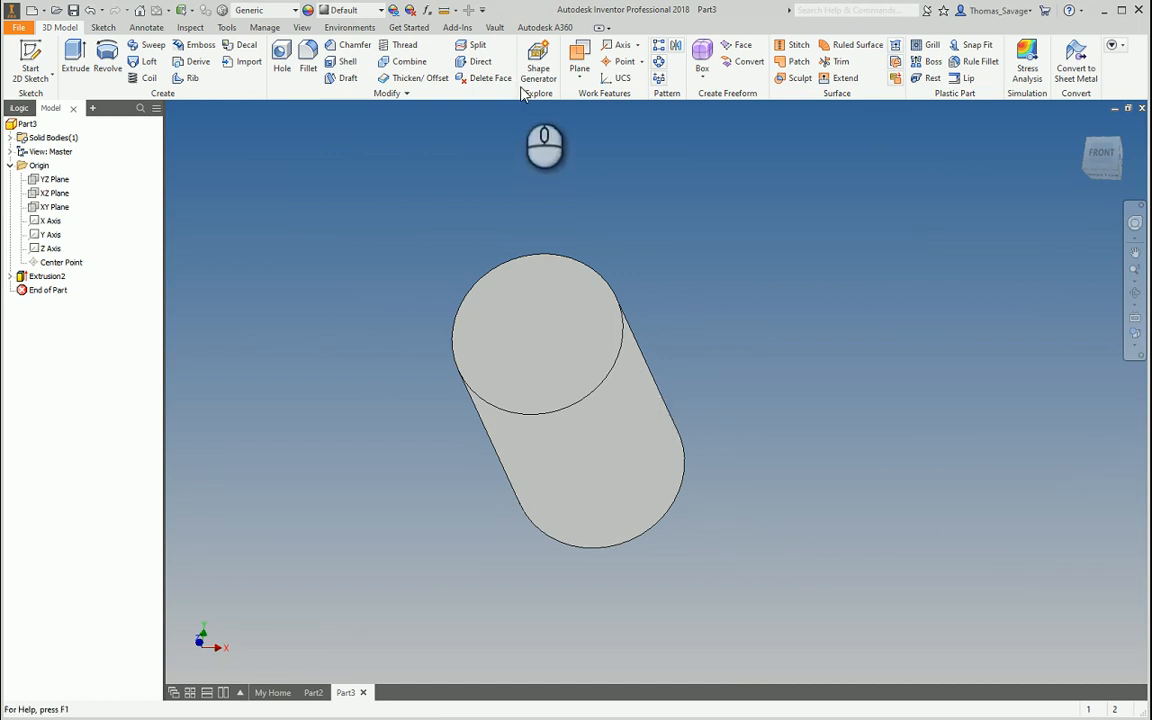
Create a work plane tangent to the cylinder's curved surface and parallel to the XZ plane.
click(578, 80)
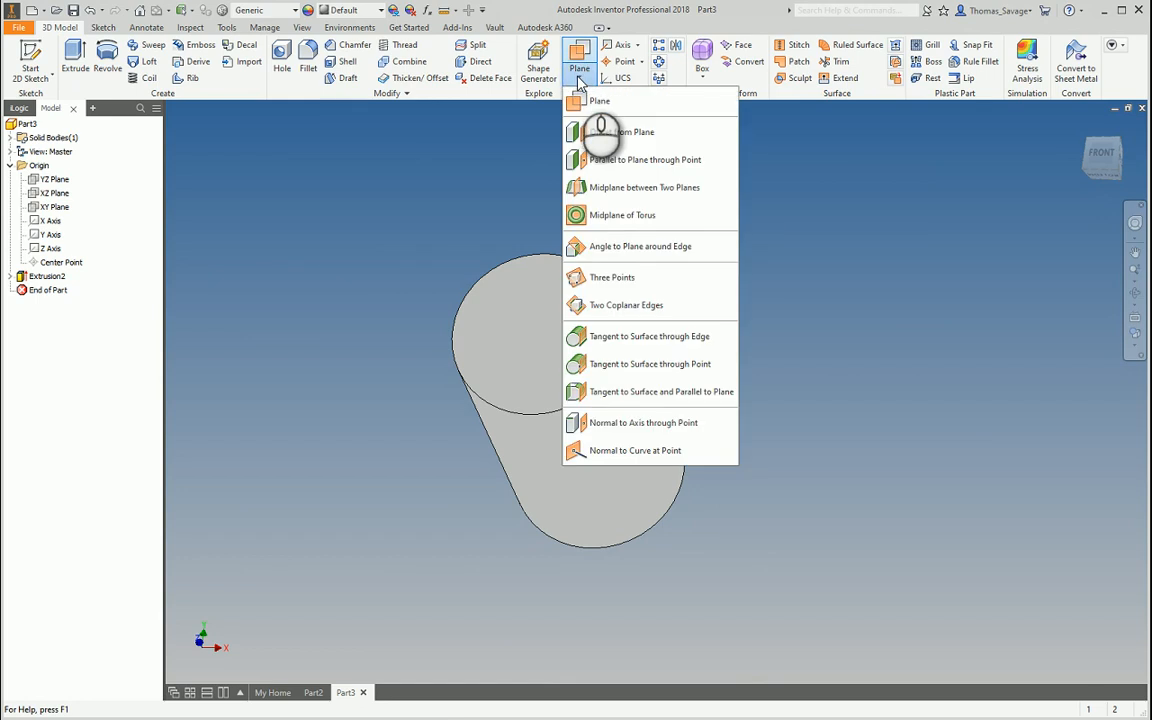
click(641, 392)
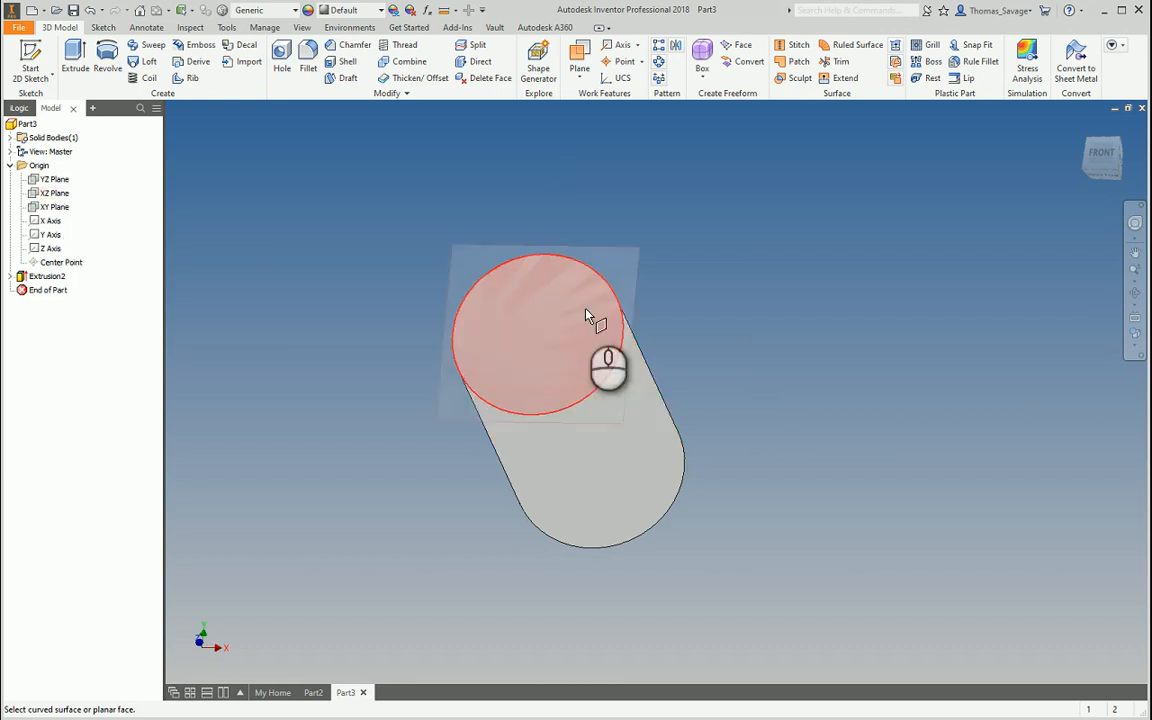
shift+middle_drag(586, 310, 600, 281)
click(56, 193)
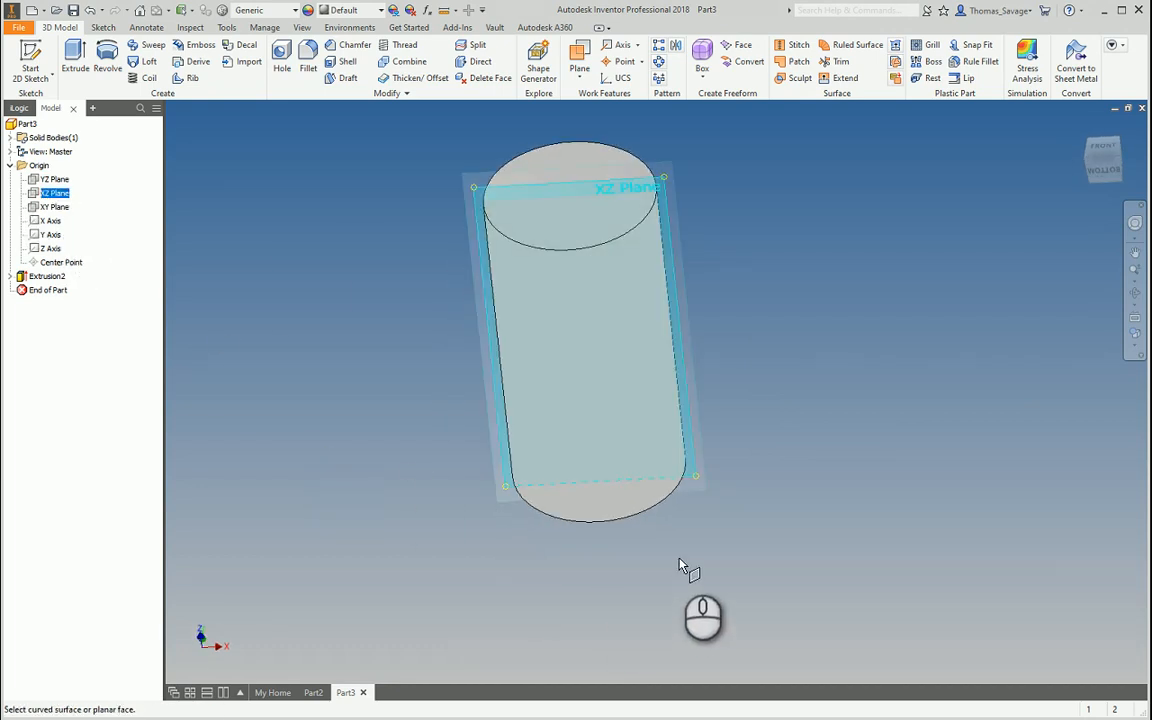
shift+middle_drag(684, 566, 746, 483)
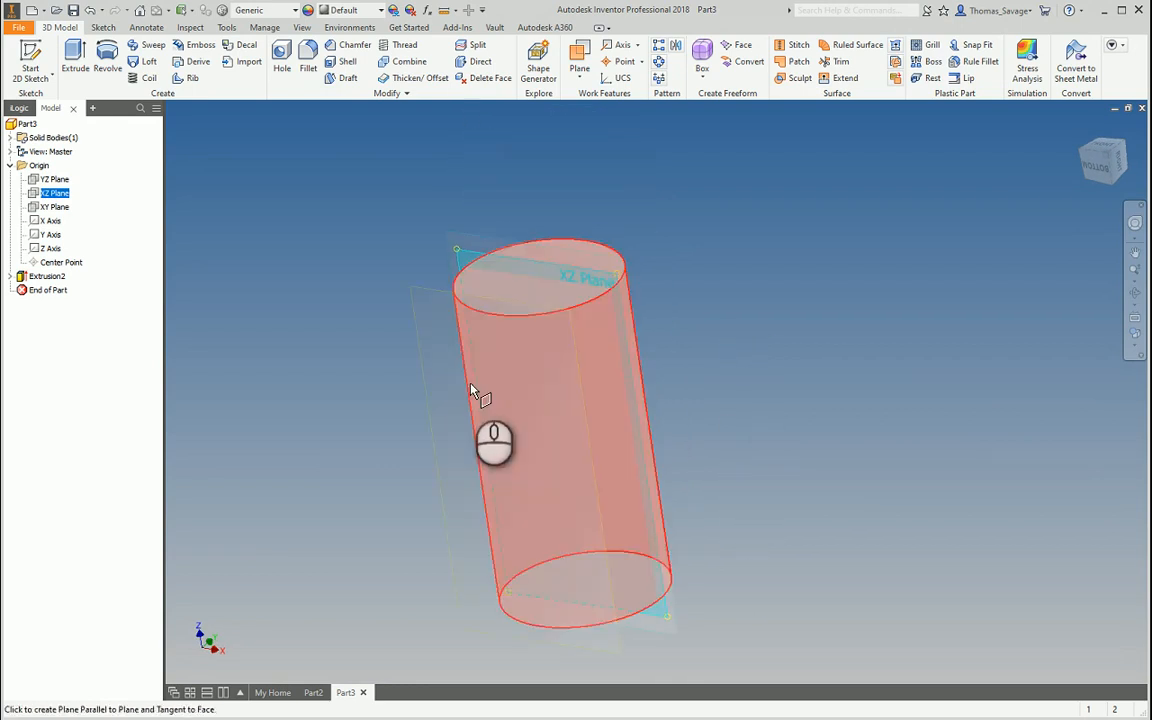
click(472, 388)
shift+middle_drag(470, 386, 991, 362)
click(1107, 155)
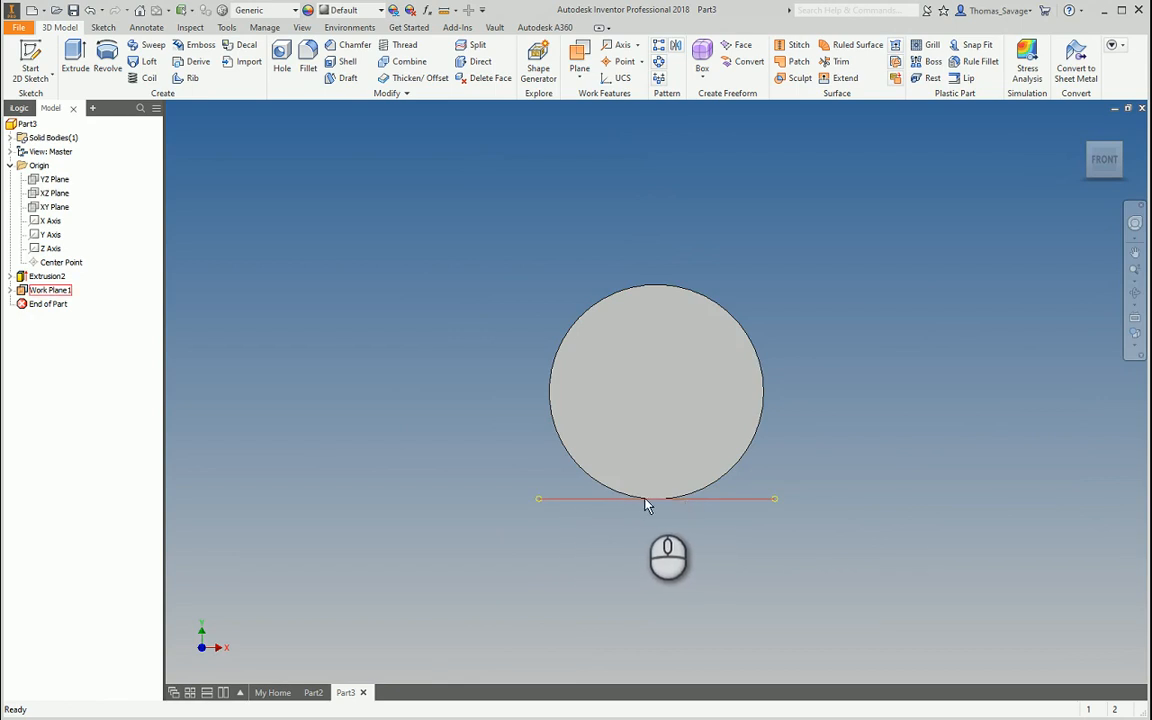
scroll(648, 504, up, 3)
scroll(666, 518, down, 3)
mouse_move(918, 368)
shift+middle_down()
mouse_move(861, 278)
mouse_move(741, 258)
mouse_move(689, 278)
shift+middle_up()
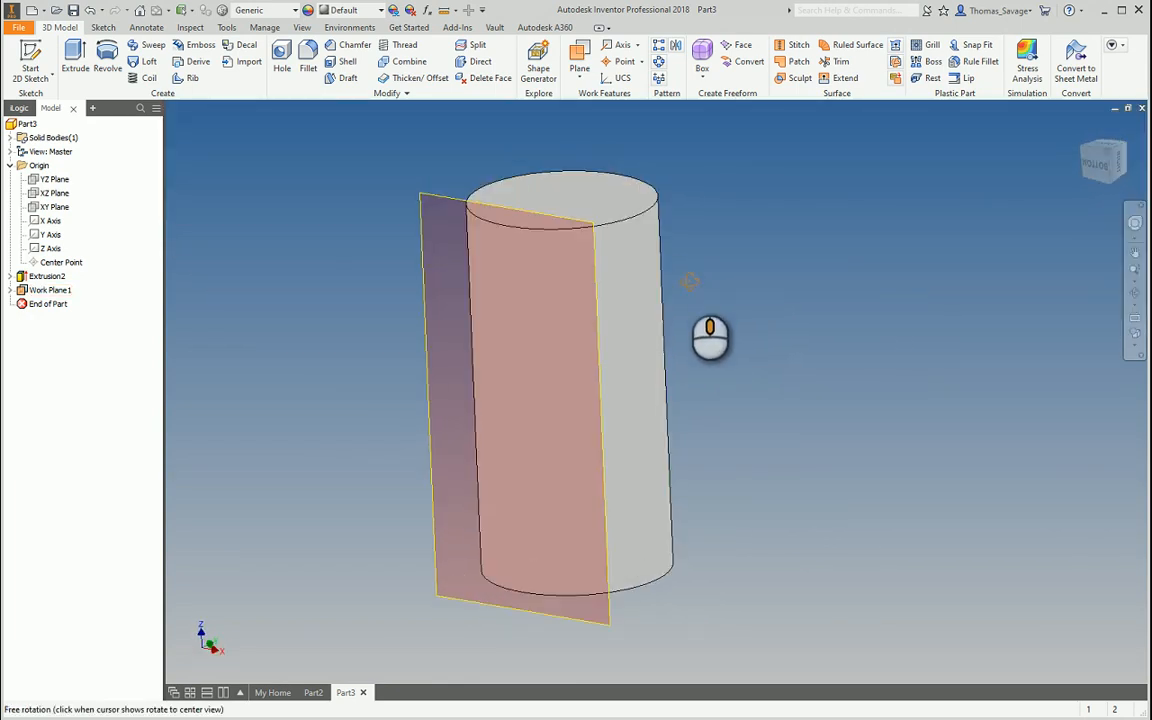
Start a 2D sketch on the work plane tangent to the cylinder and activate the Text tool, viewing the sketch plane straight on.
click(30, 48)
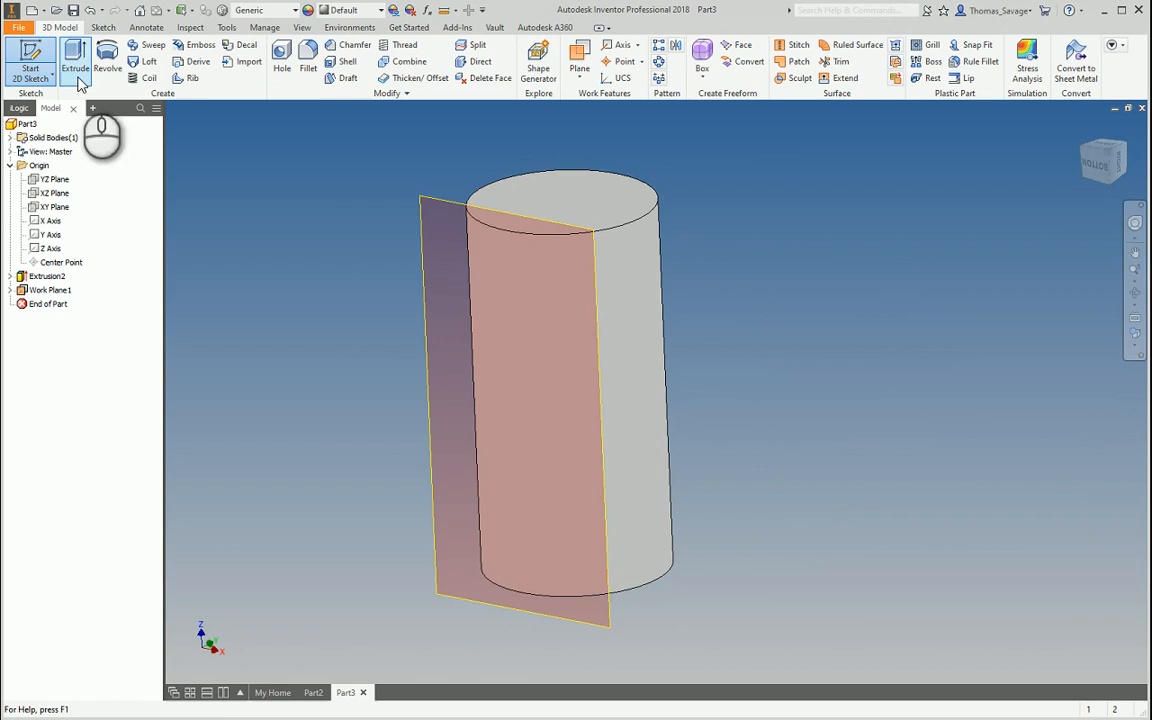
click(436, 203)
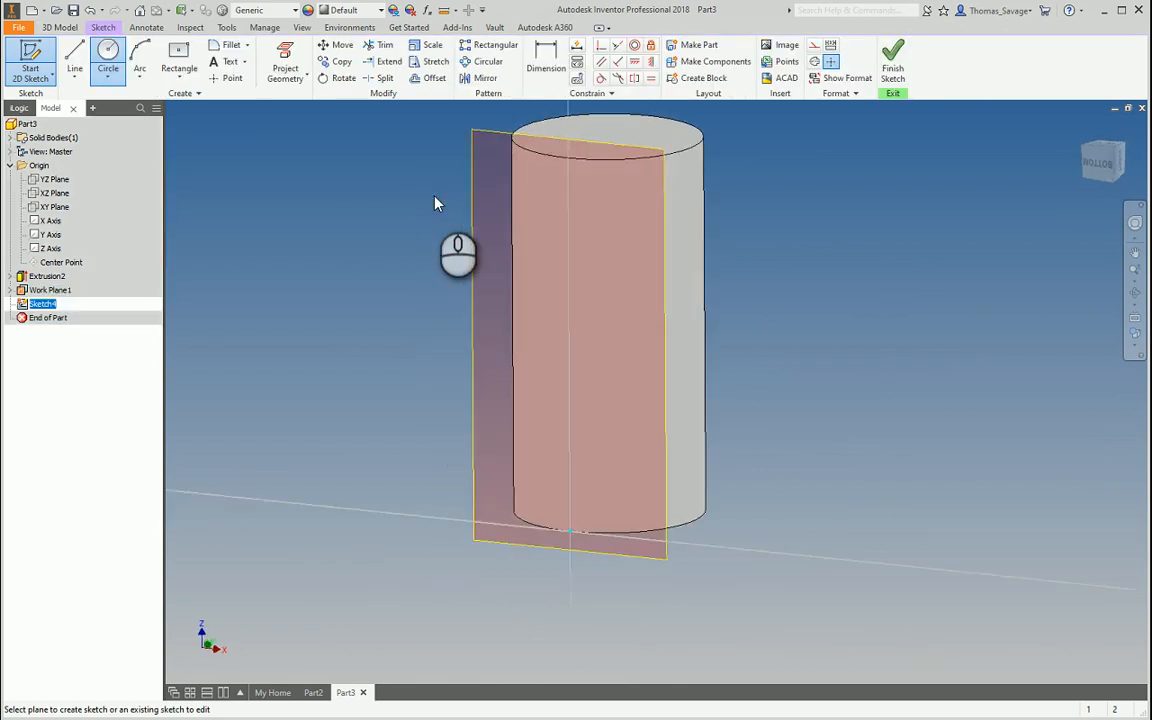
click(222, 61)
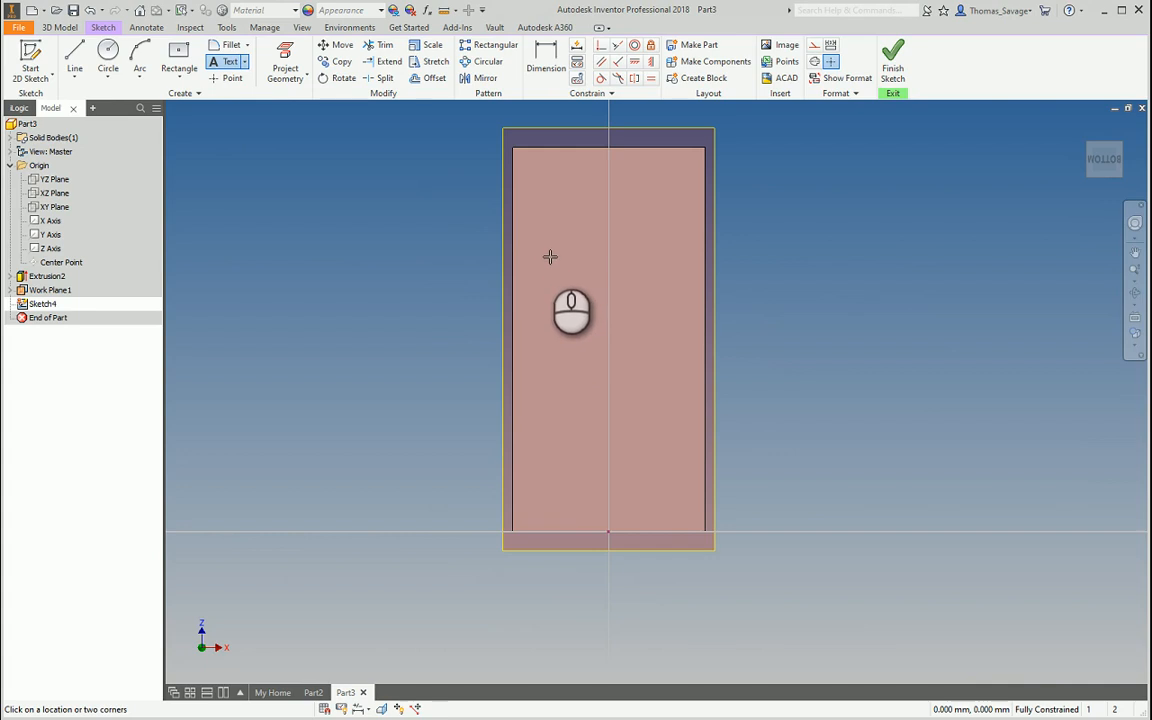
mouse_move(635, 293)
shift+middle_down()
mouse_move(784, 321)
mouse_move(761, 314)
mouse_move(711, 336)
mouse_move(576, 329)
mouse_move(558, 347)
mouse_move(518, 207)
shift+middle_up()
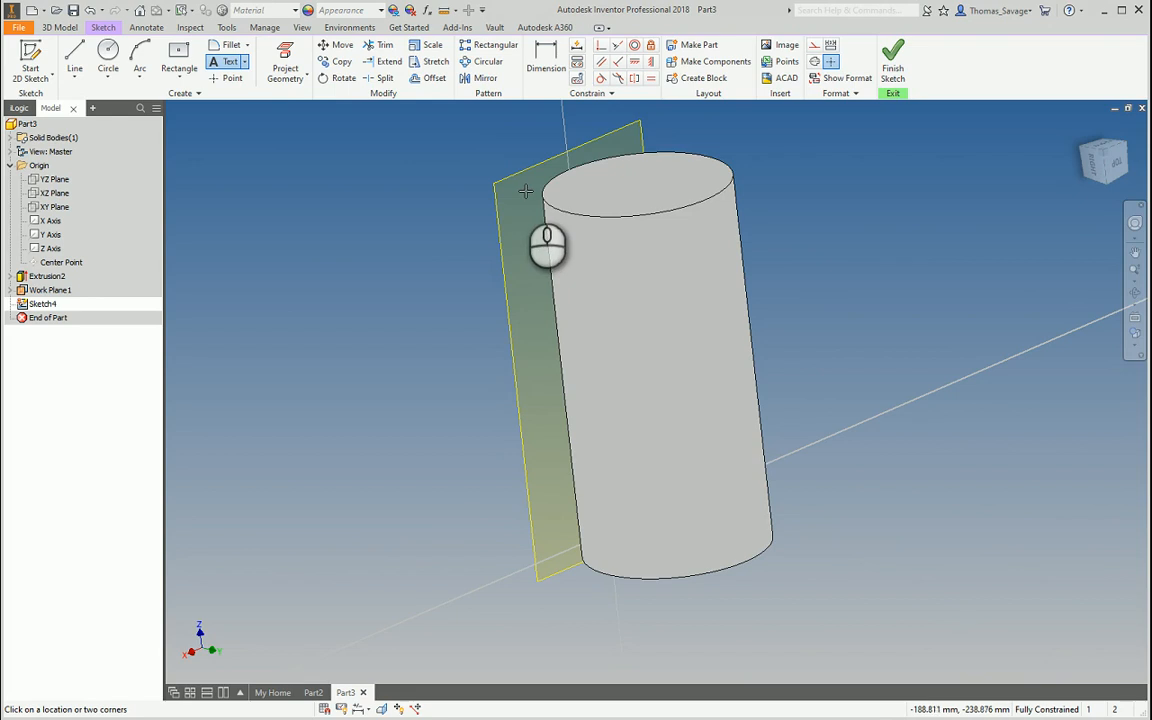
shift+middle_drag(462, 355, 448, 360)
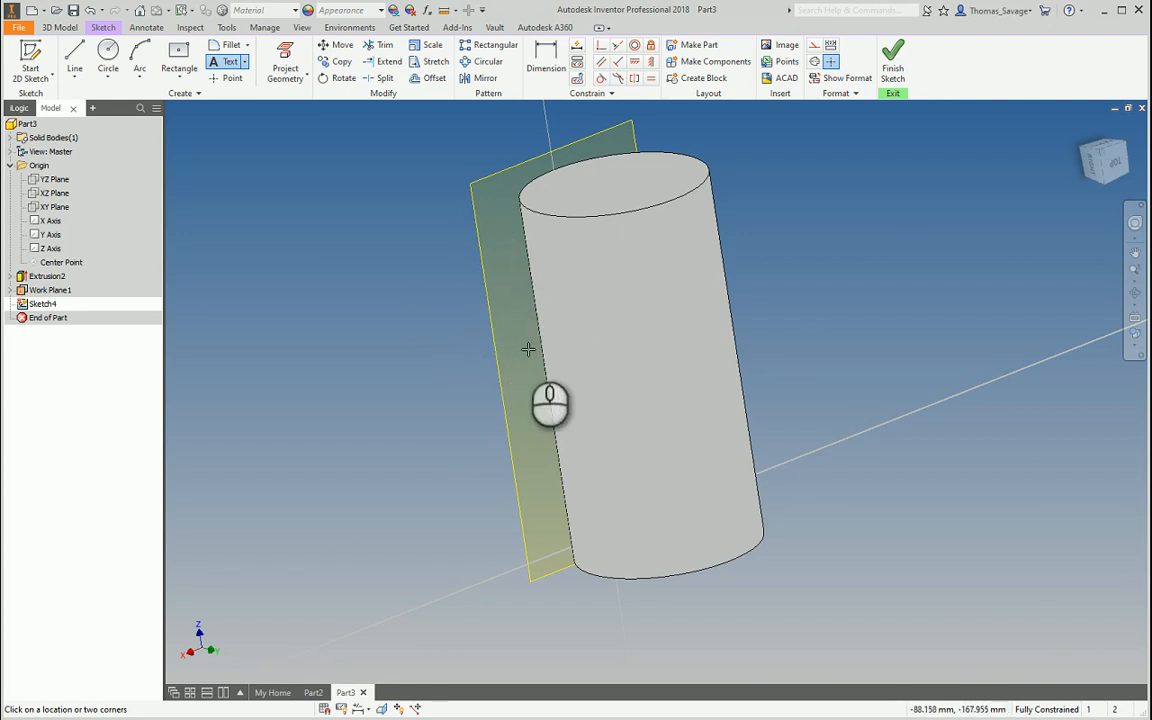
shift+middle_drag(528, 348, 736, 358)
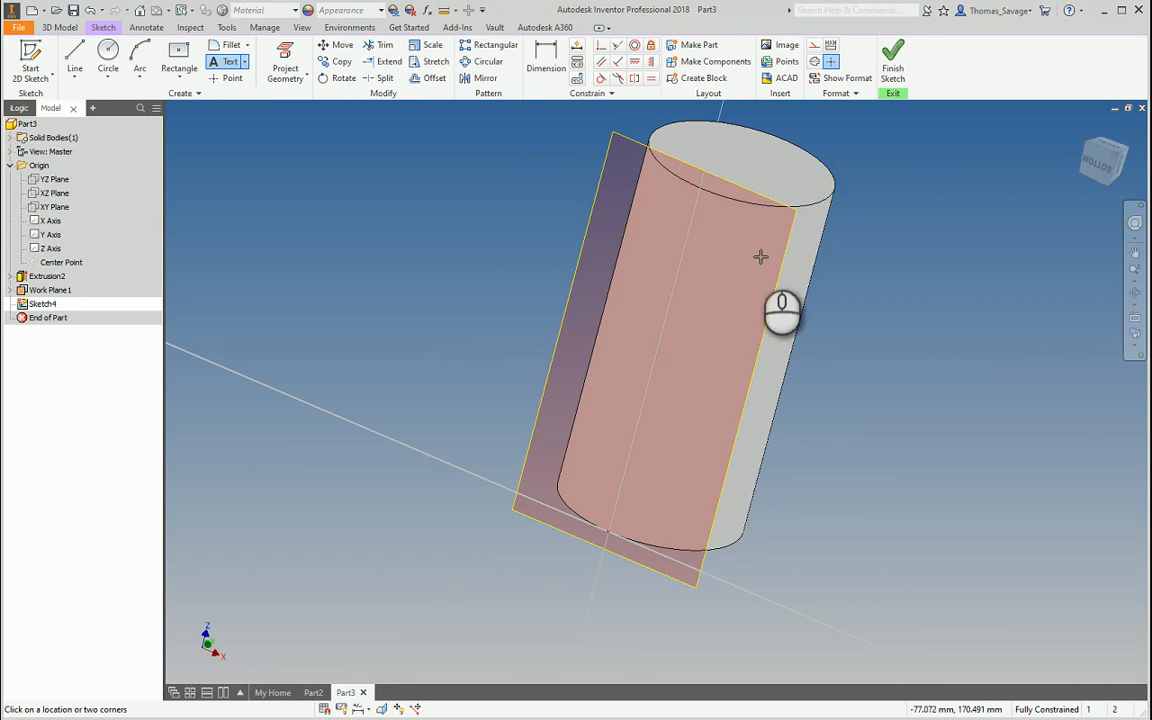
click(1110, 168)
Place a text box across the upper part of the cylinder containing "Inventor" with a text height of 20 mm.
drag(571, 260, 743, 362)
click(733, 362)
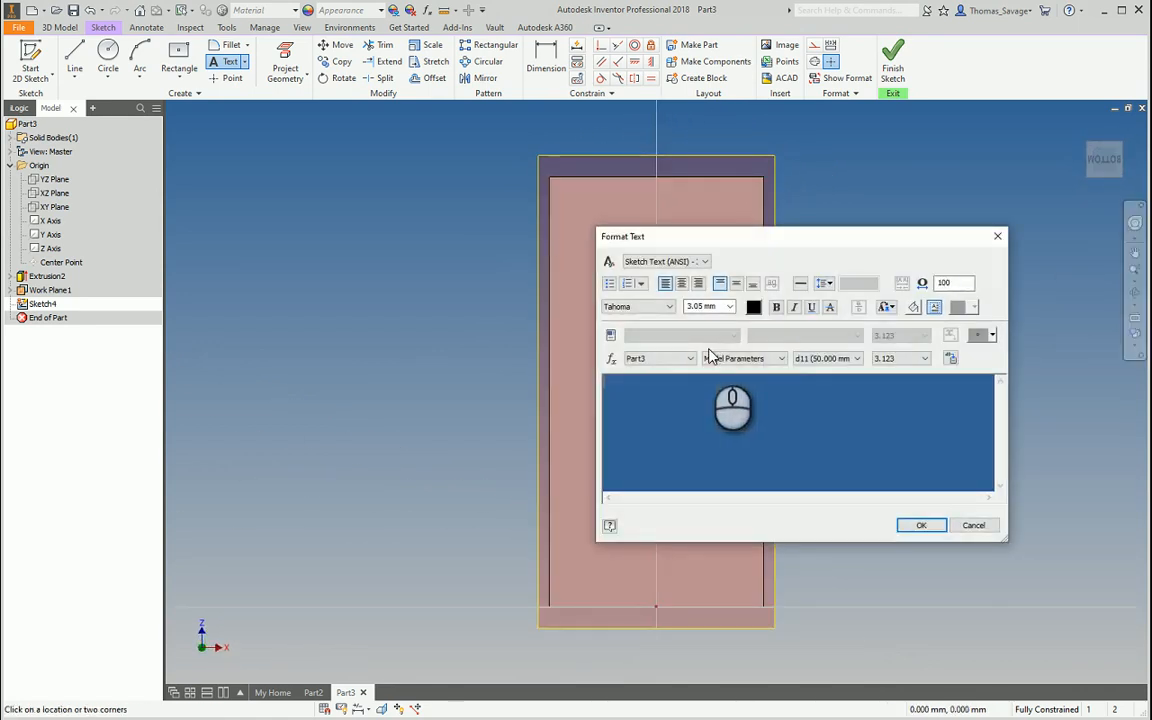
text(Inventor)
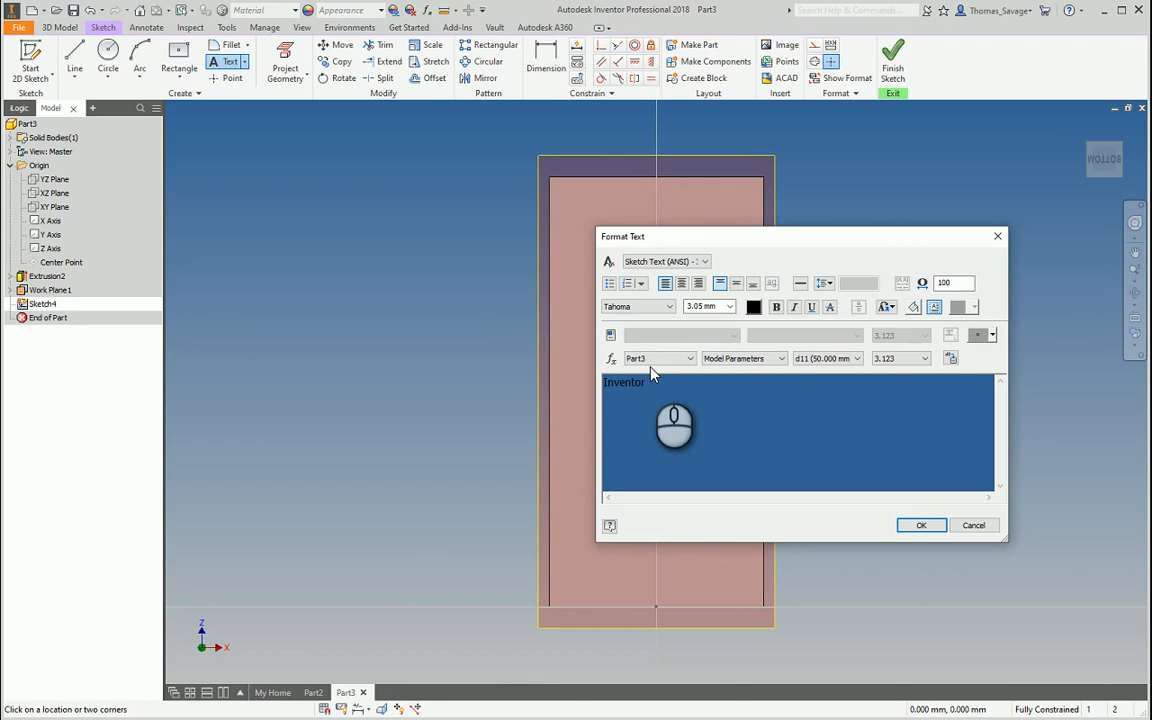
double_click(645, 380)
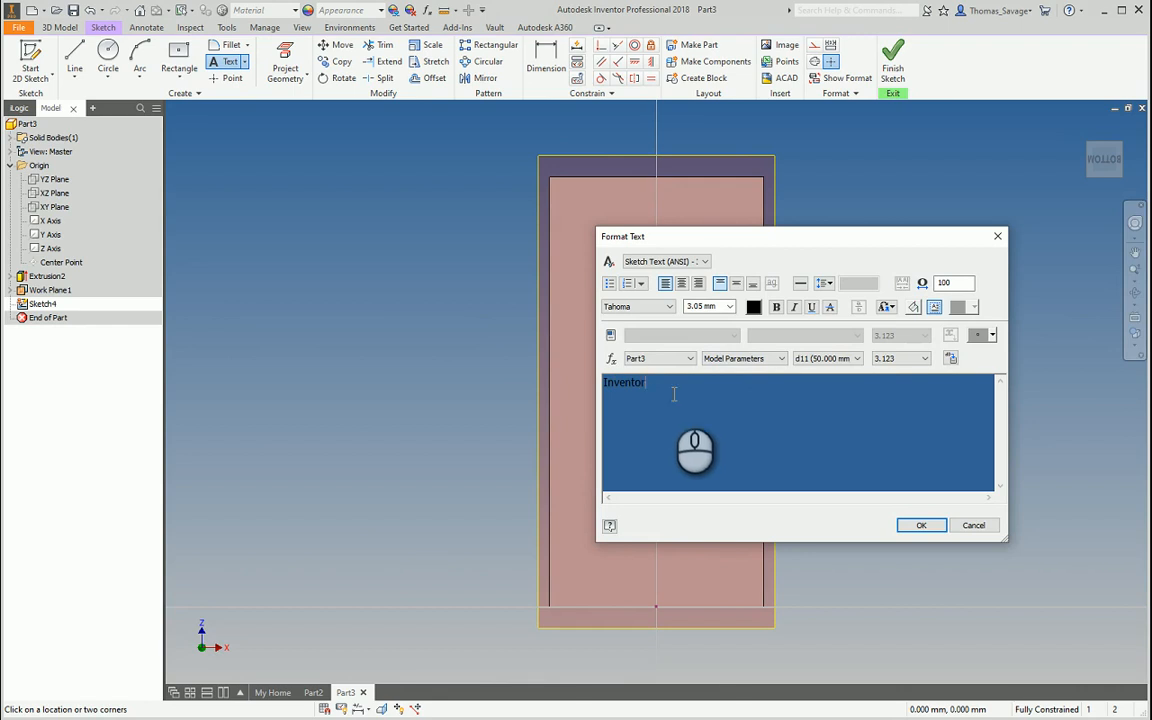
click(708, 306)
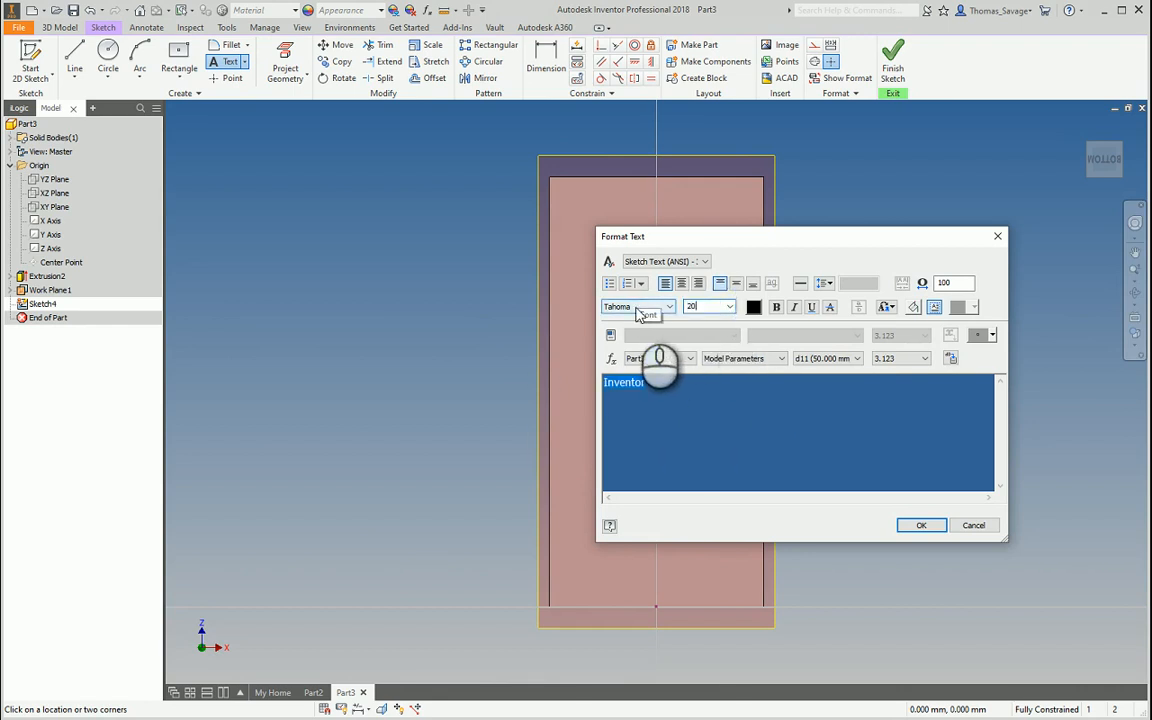
text(20)
key(Return)
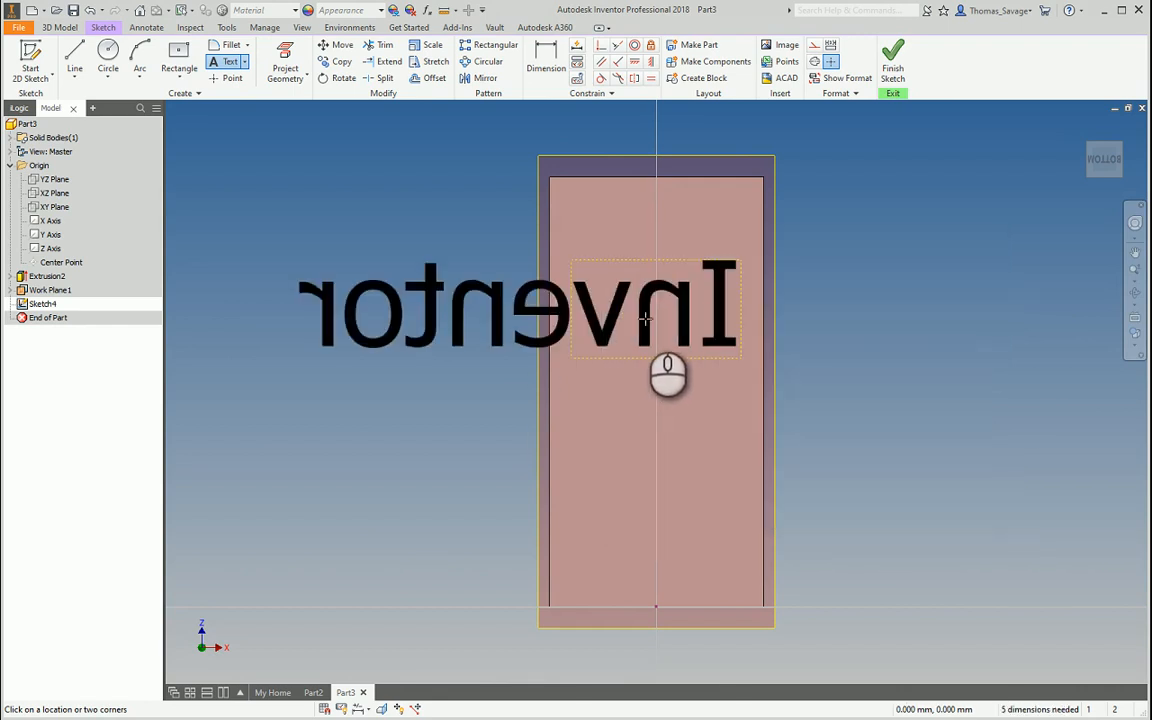
Reduce the "Inventor" text height to about half and shift the text box slightly across and down the cylinder.
click(645, 319)
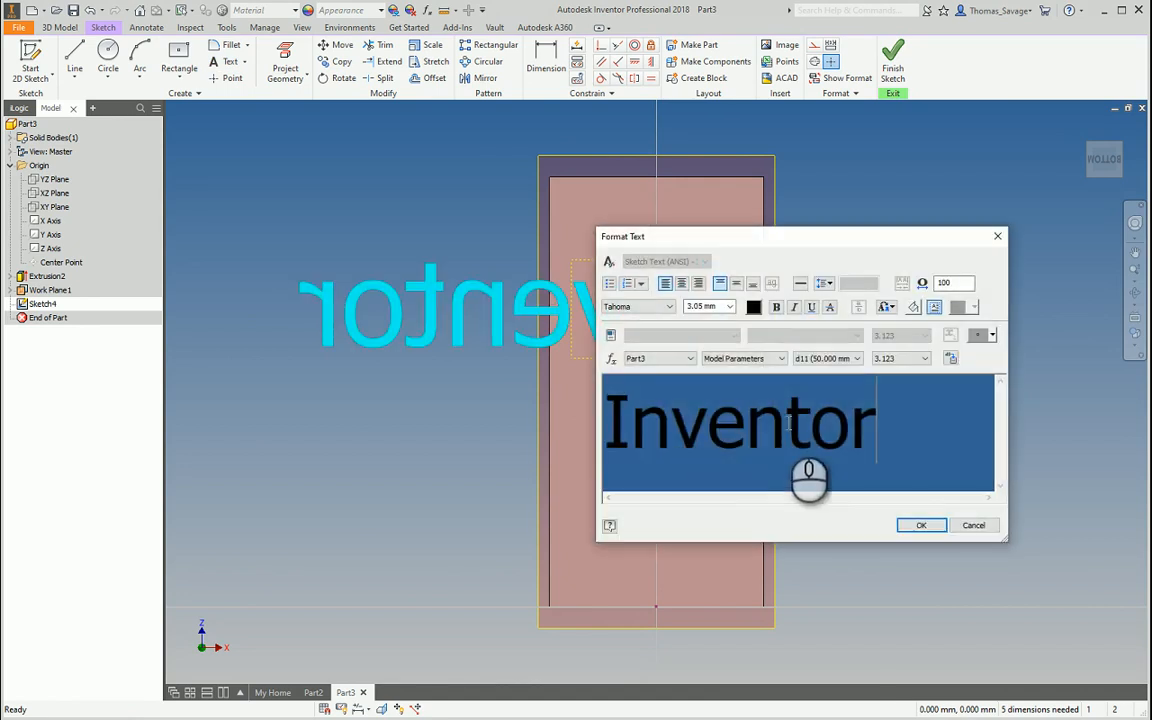
drag(905, 422, 512, 425)
double_click(709, 306)
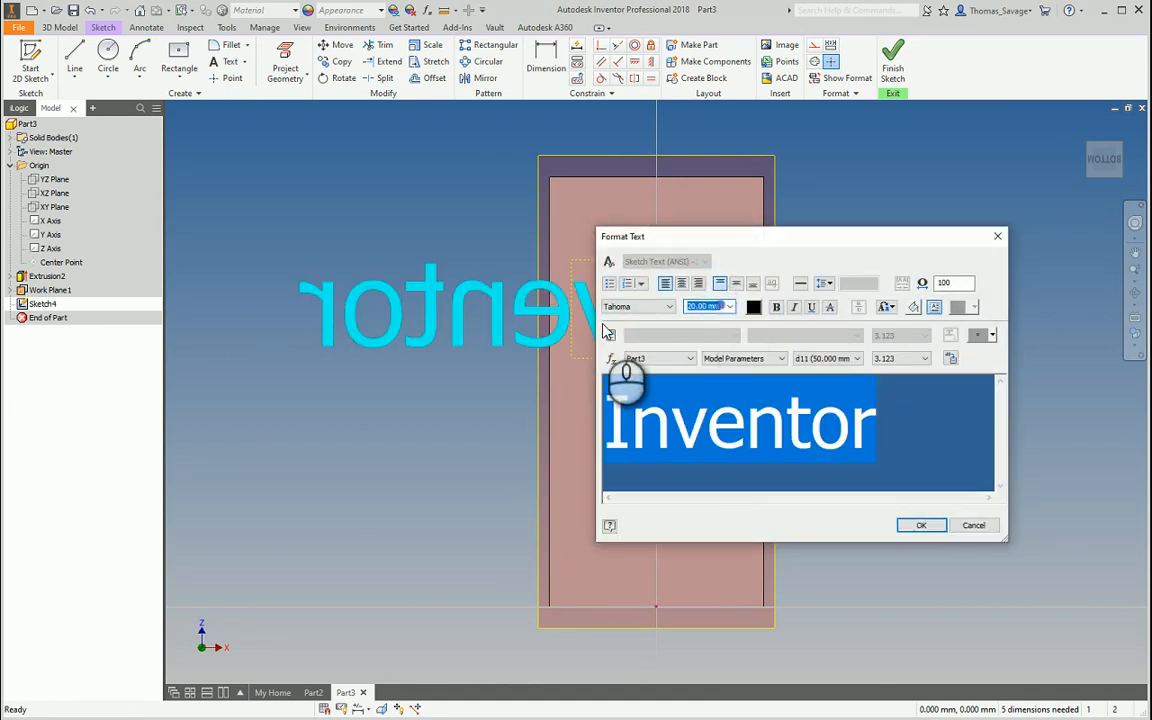
key(Return)
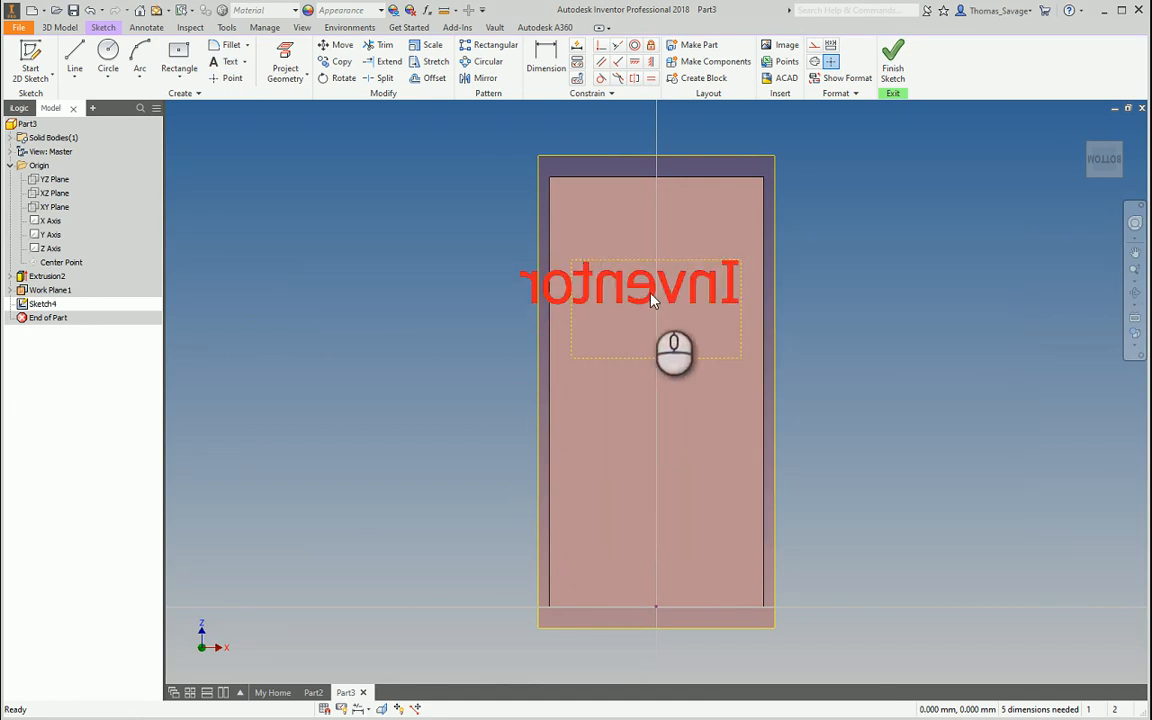
drag(585, 263, 670, 314)
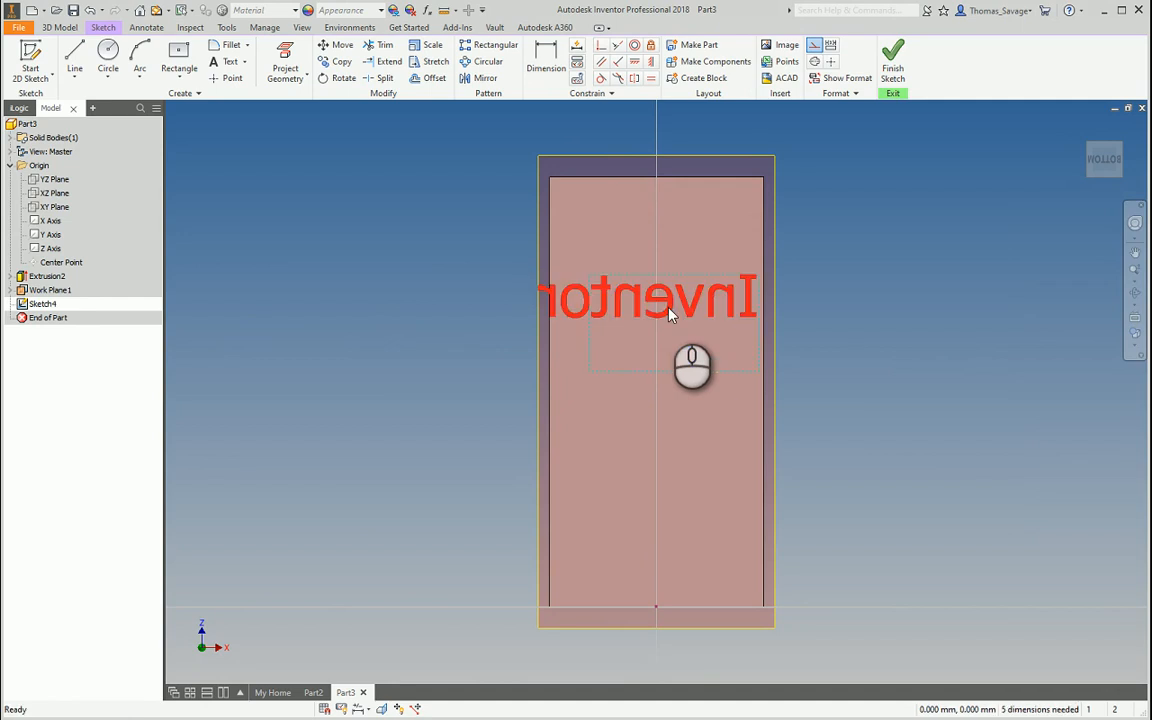
Try flipping the tangent work plane's normal to correct the mirrored text, and undo the flip.
mouse_move(895, 374)
shift+middle_down()
mouse_move(710, 389)
mouse_move(630, 381)
mouse_move(643, 362)
mouse_move(557, 300)
shift+middle_up()
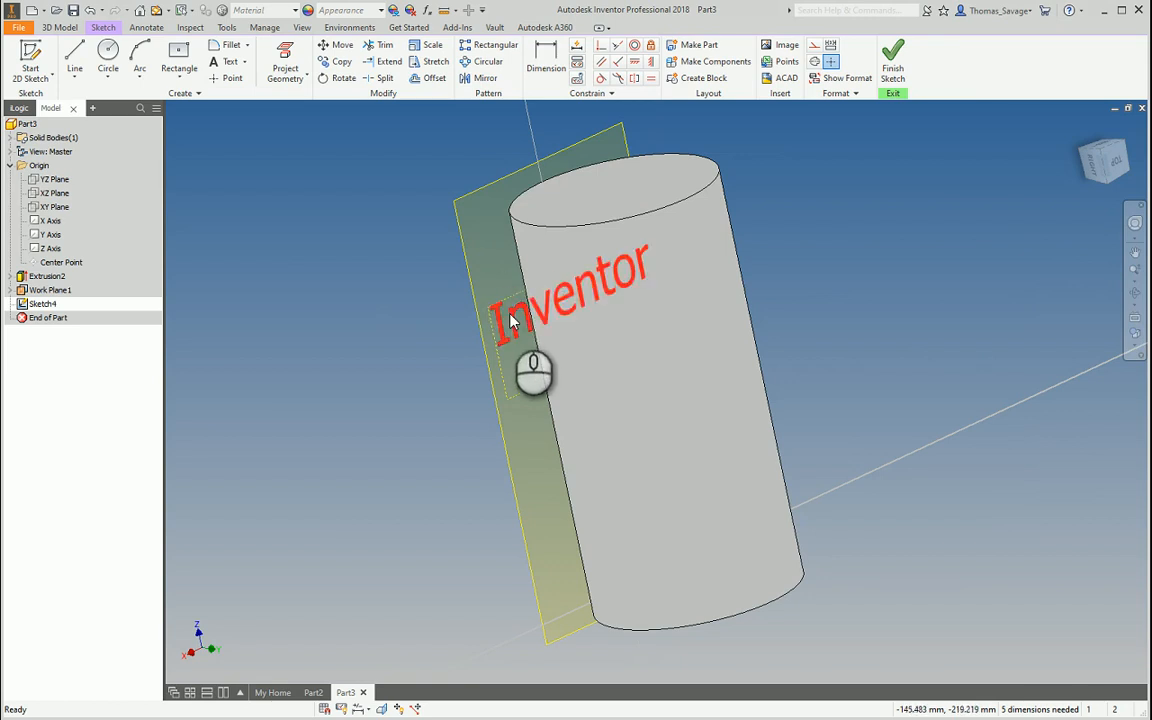
mouse_move(500, 395)
shift+middle_down()
mouse_move(490, 390)
mouse_move(677, 381)
mouse_move(564, 384)
mouse_move(526, 371)
mouse_move(520, 390)
shift+middle_up()
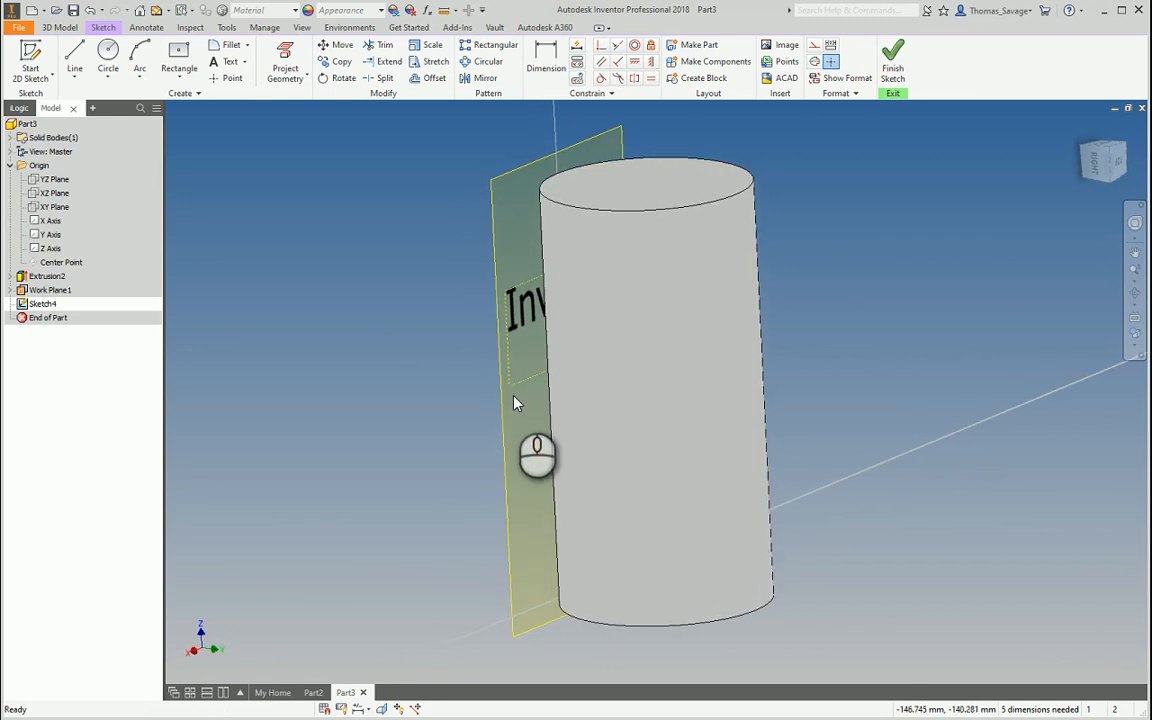
shift+middle_drag(504, 445, 630, 412)
click(1091, 149)
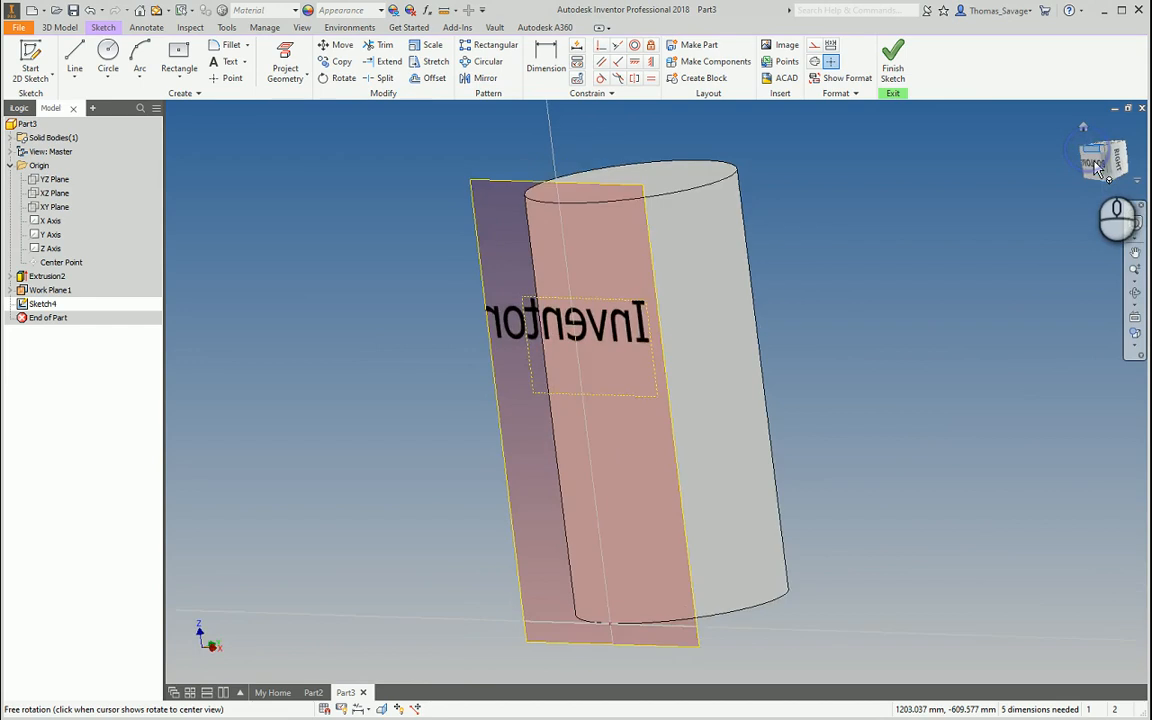
click(1111, 182)
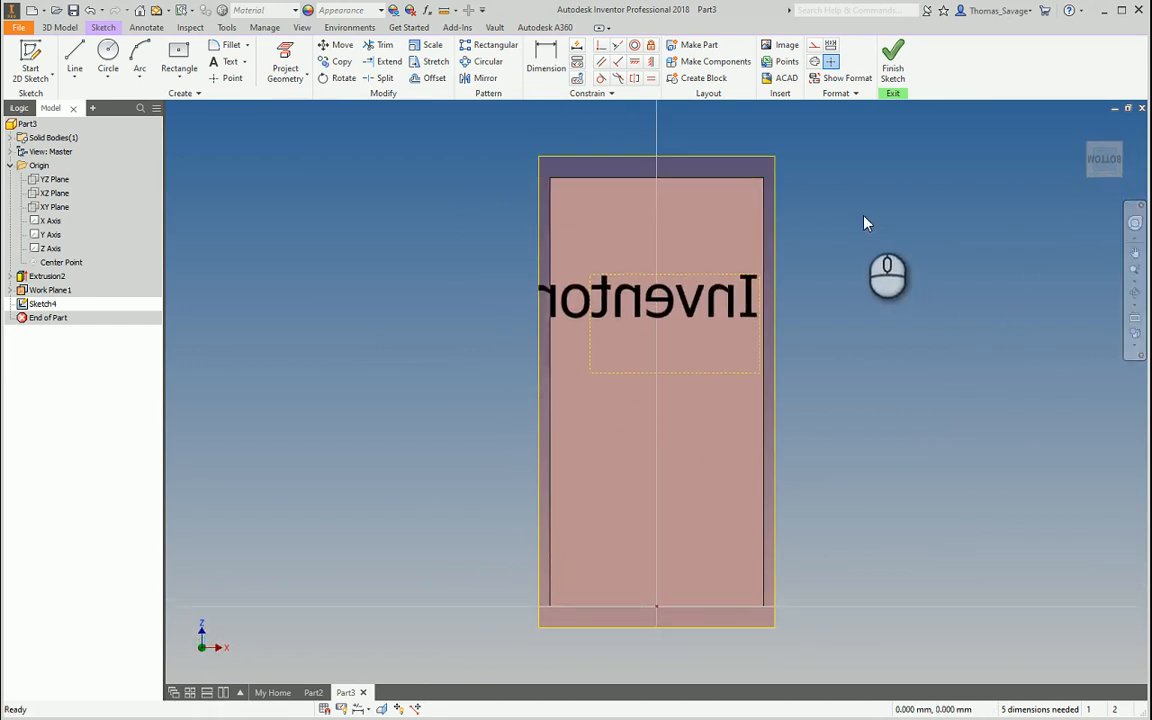
right_click(776, 170)
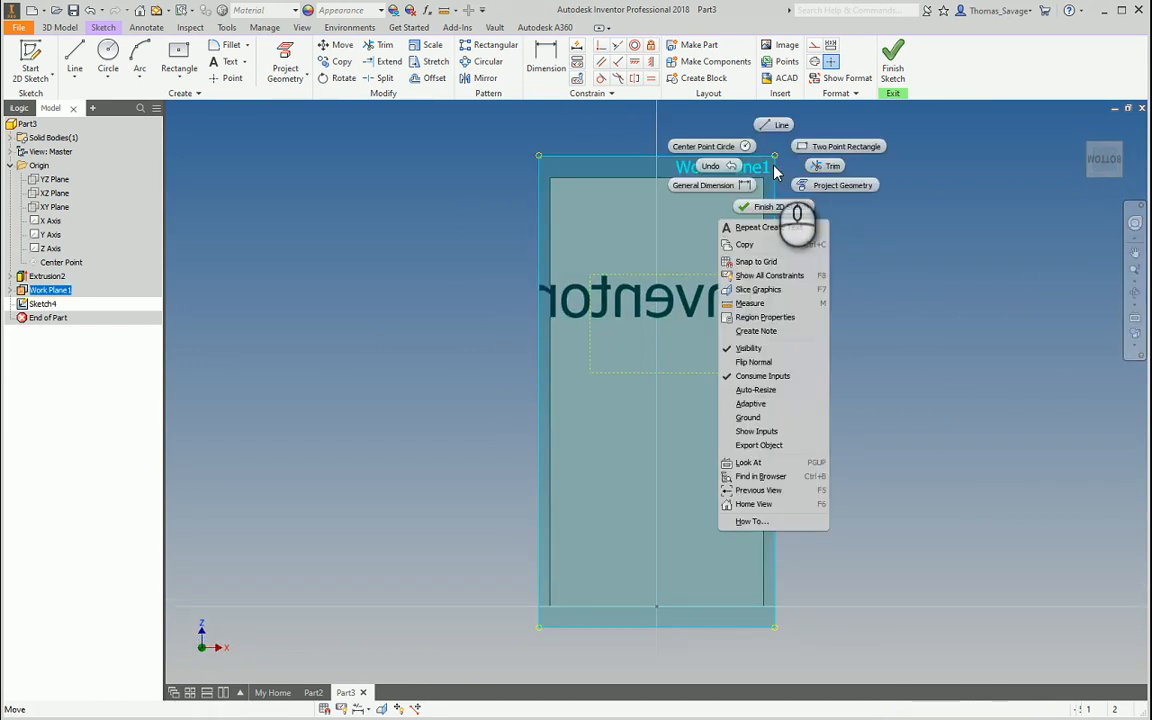
click(795, 364)
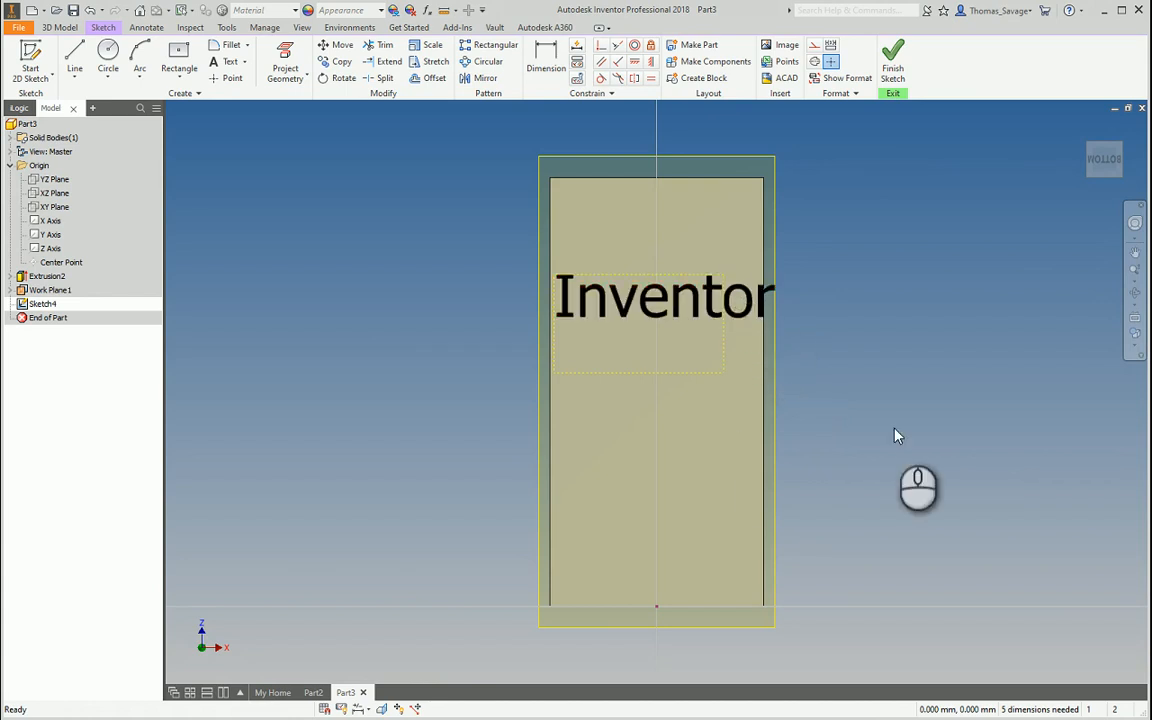
mouse_move(972, 408)
shift+middle_down()
mouse_move(722, 411)
mouse_move(912, 391)
shift+middle_up()
click(1089, 164)
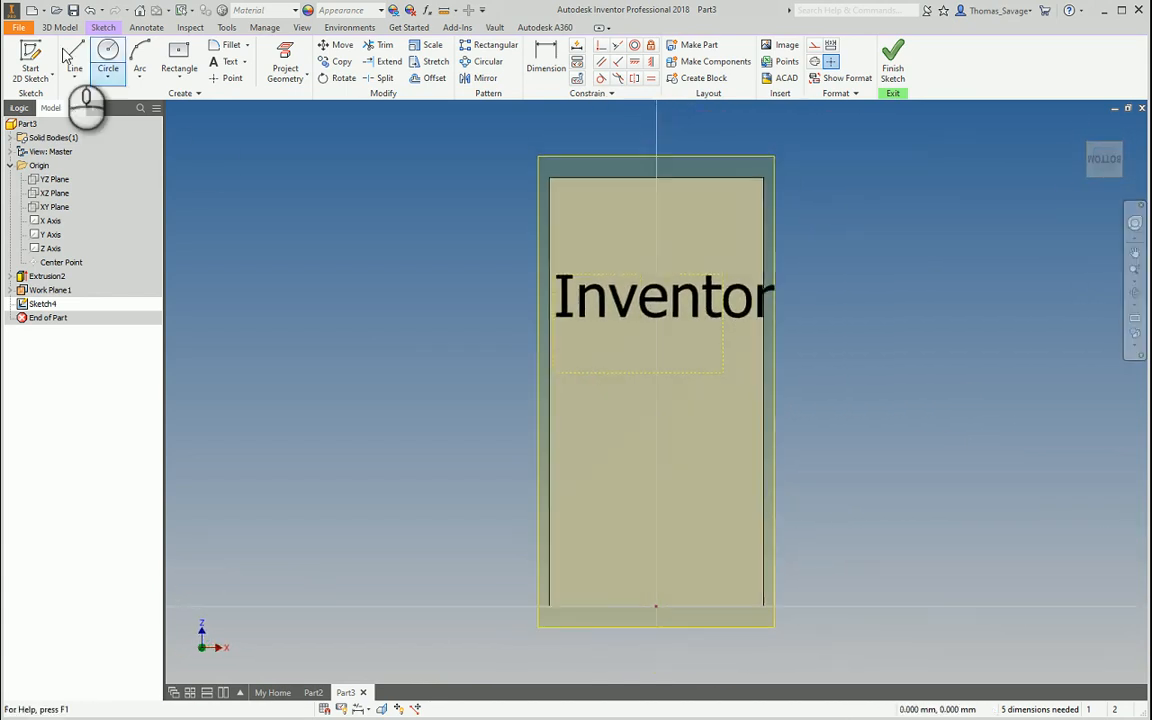
click(90, 10)
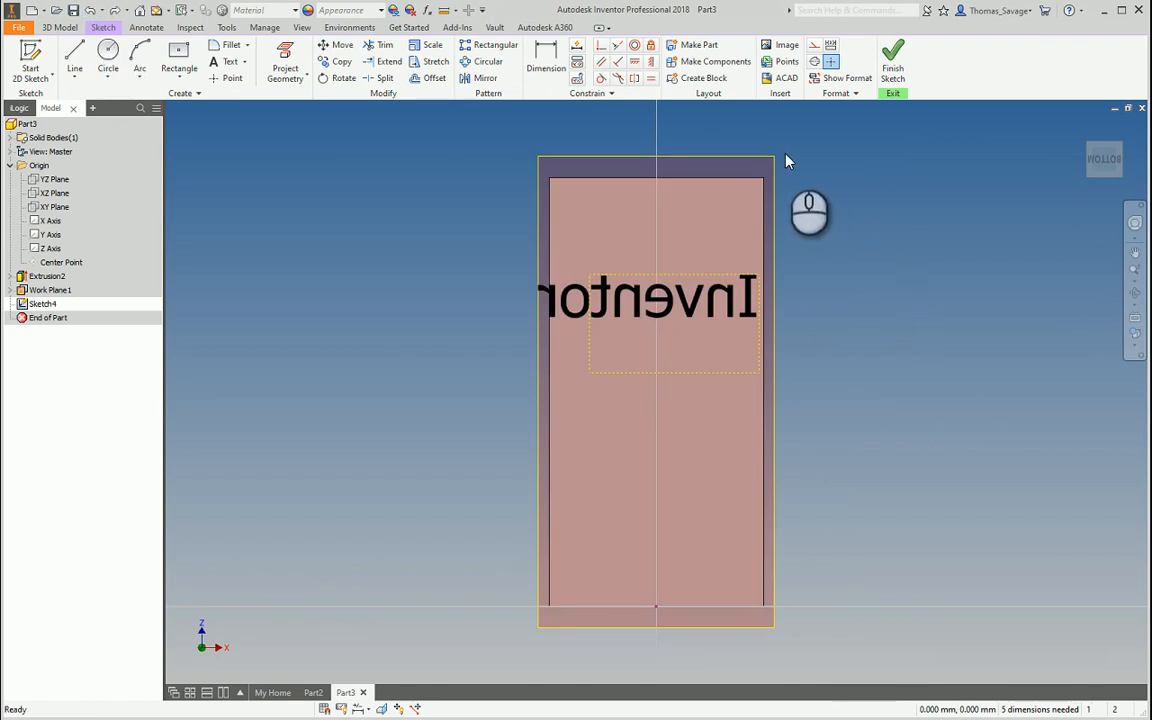
Flip the tangent work plane's normal so "Inventor" reads correctly, and move the text roughly within the cylinder's width.
right_click(773, 180)
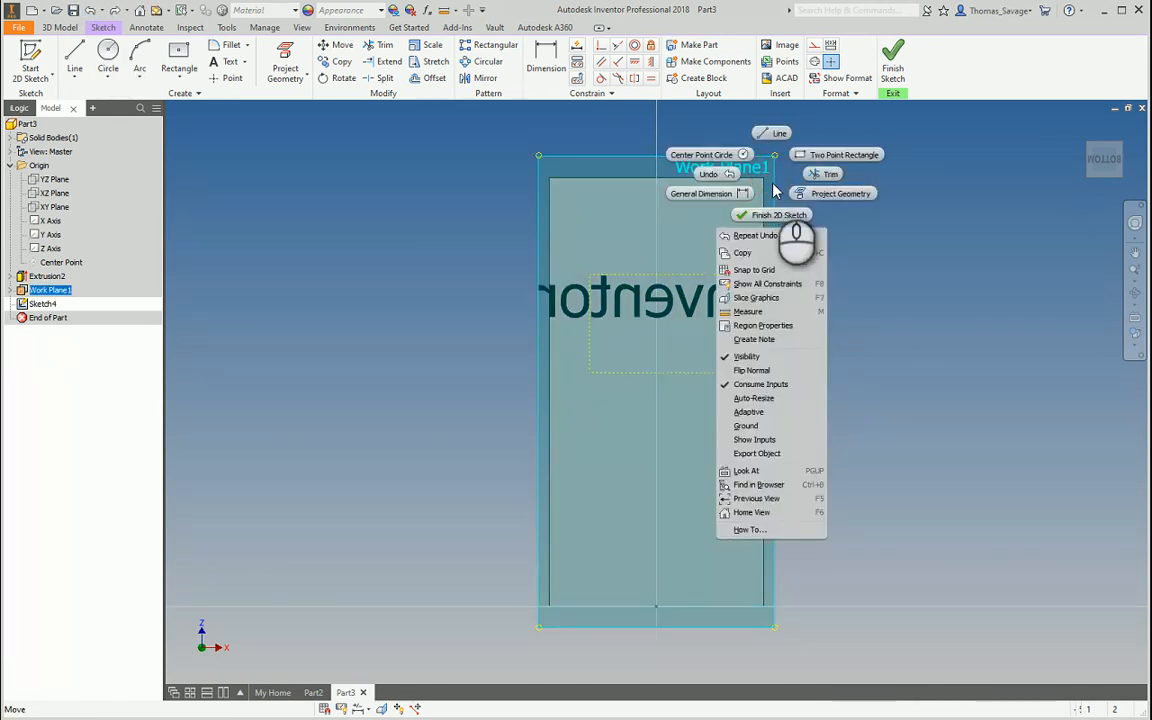
click(783, 372)
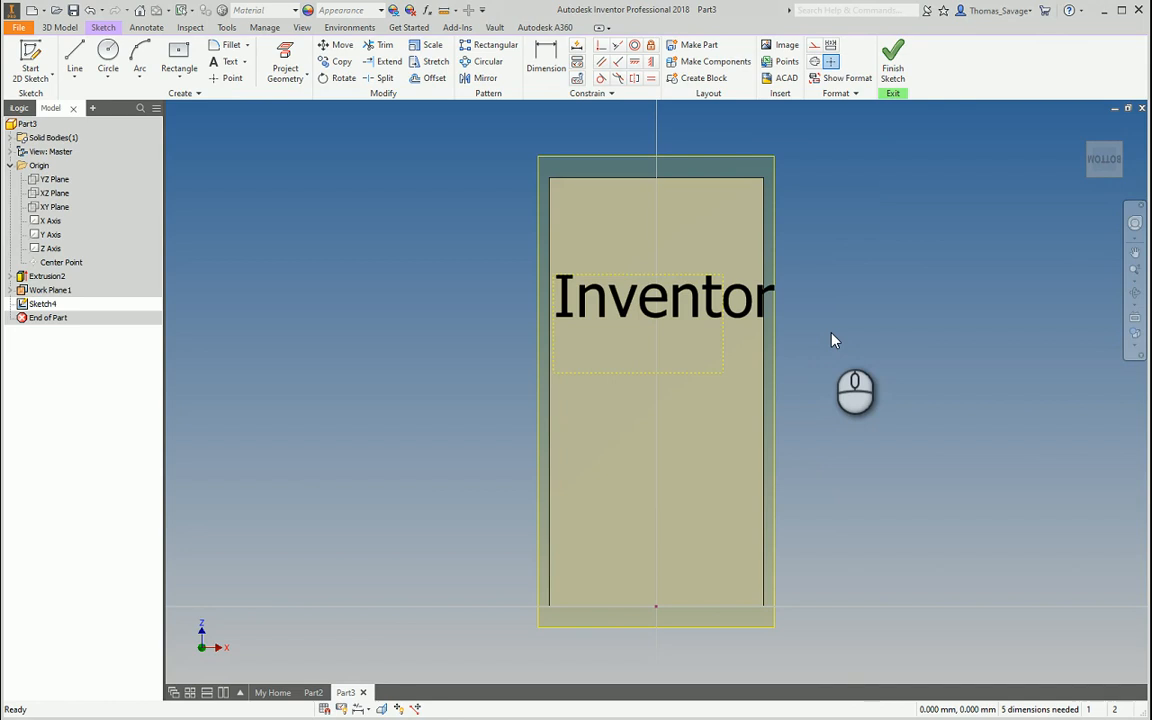
click(709, 322)
drag(709, 322, 703, 342)
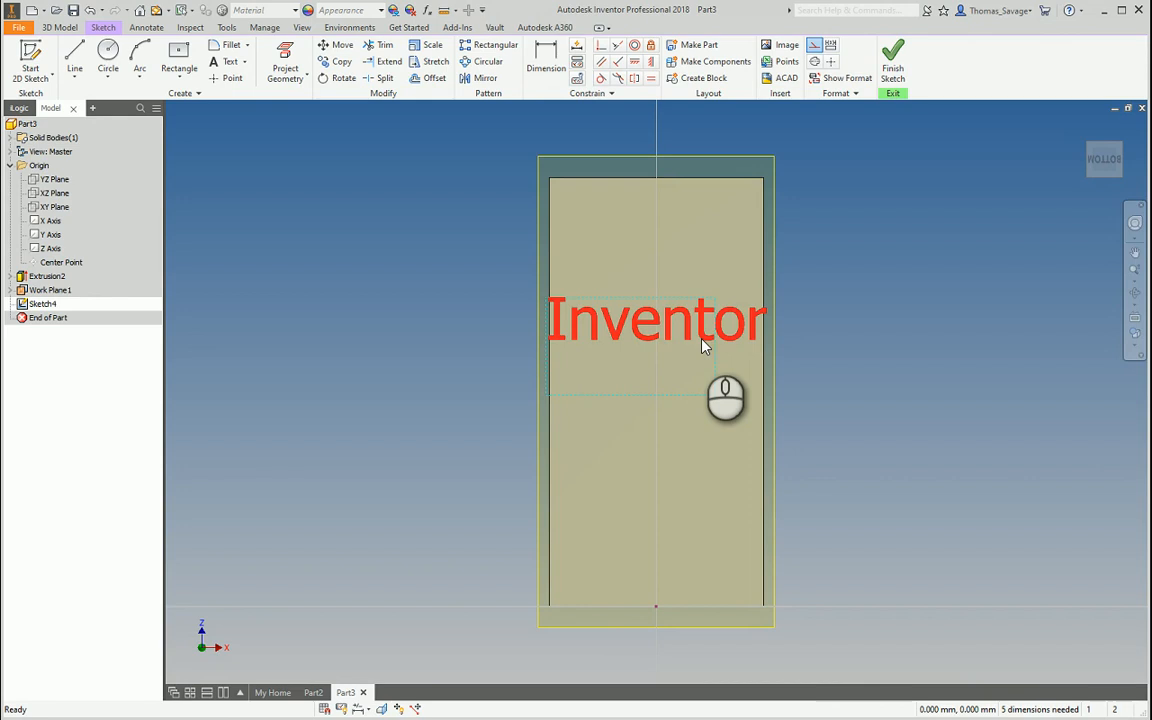
Dimension the text box's top edge 30 mm below the cylinder's top edge.
click(547, 60)
click(656, 302)
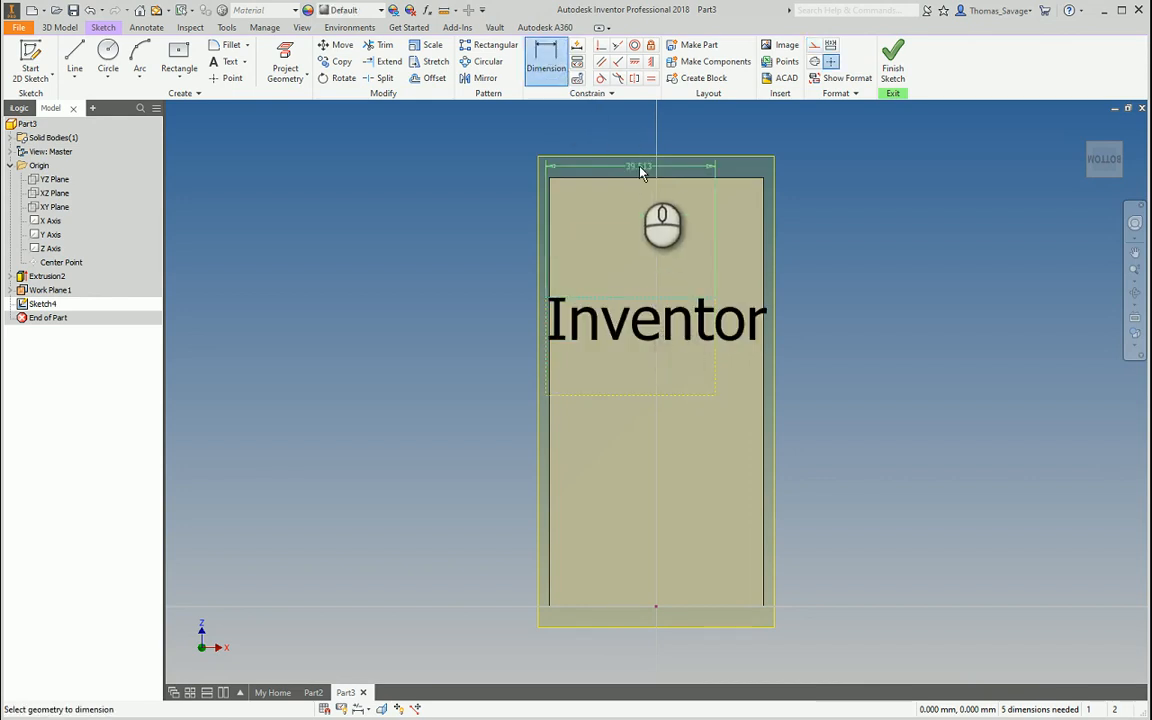
click(643, 178)
click(465, 207)
text(3)
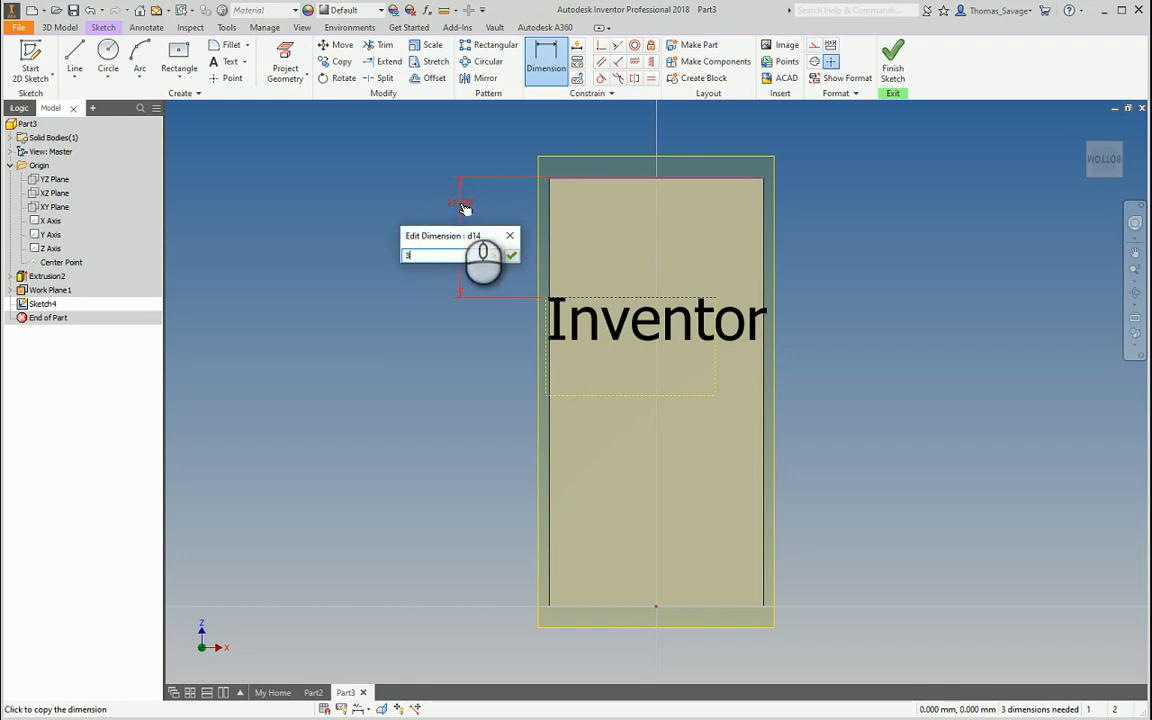
text(0)
key(Return)
Dimension the text box to 20 mm high and 40 mm wide.
click(547, 372)
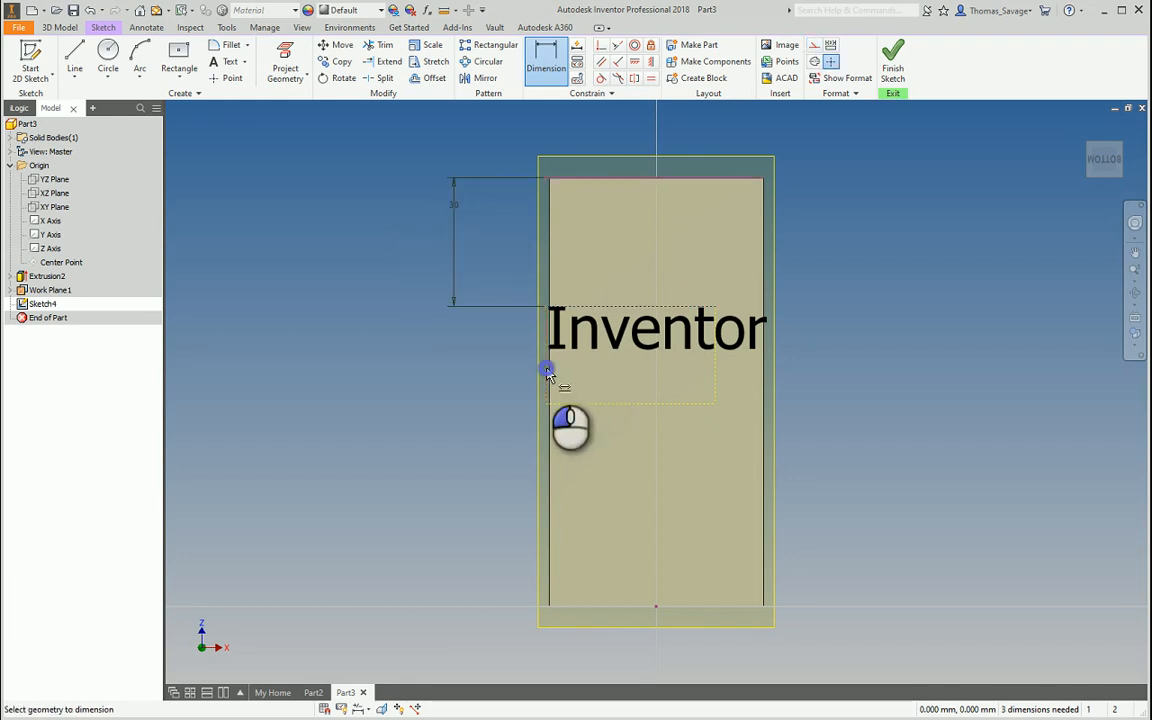
click(484, 368)
text(20)
key(Return)
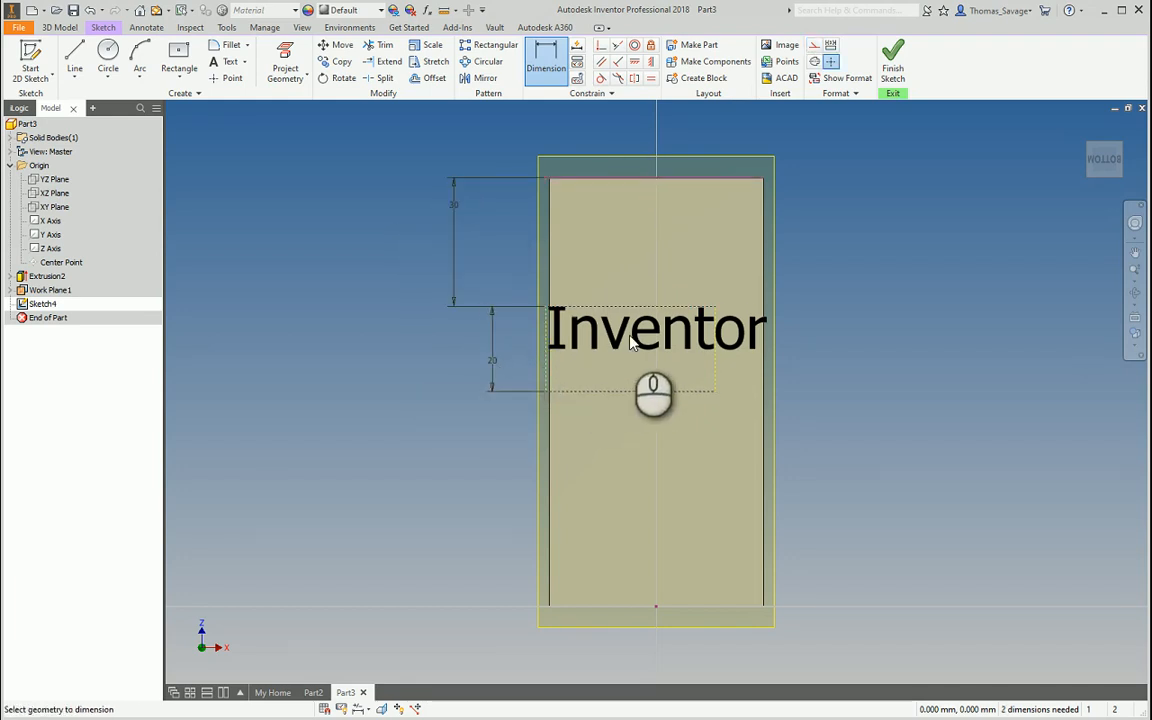
click(650, 391)
click(652, 418)
text(40)
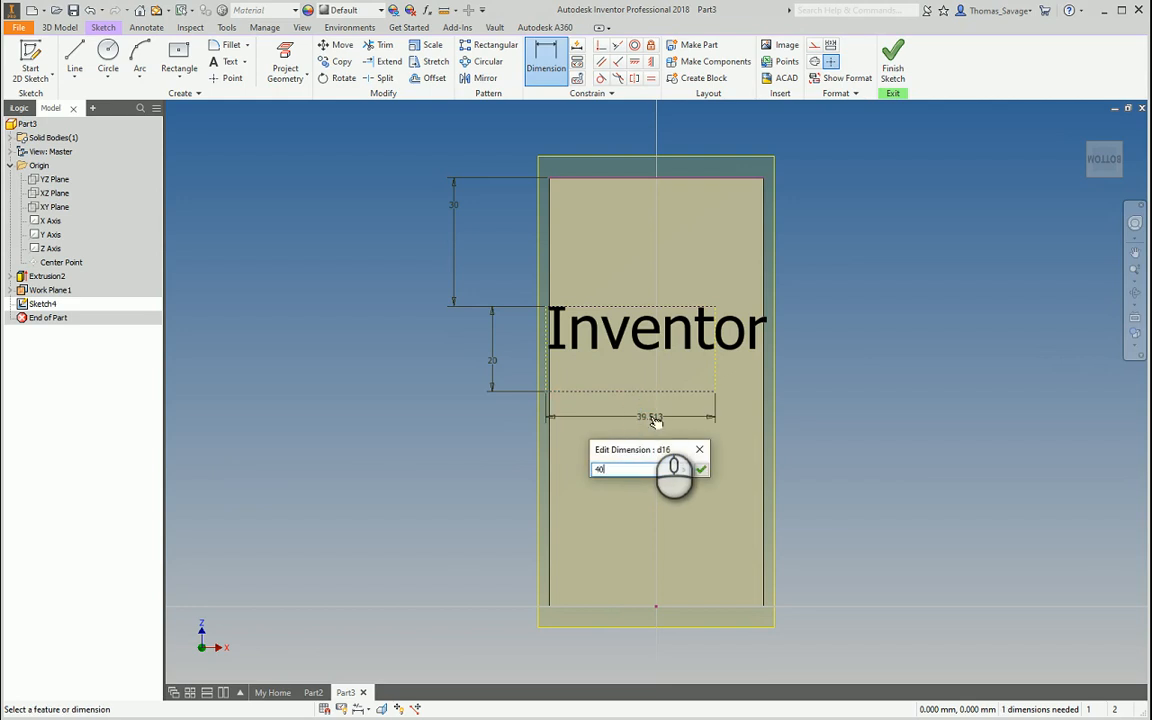
key(Return)
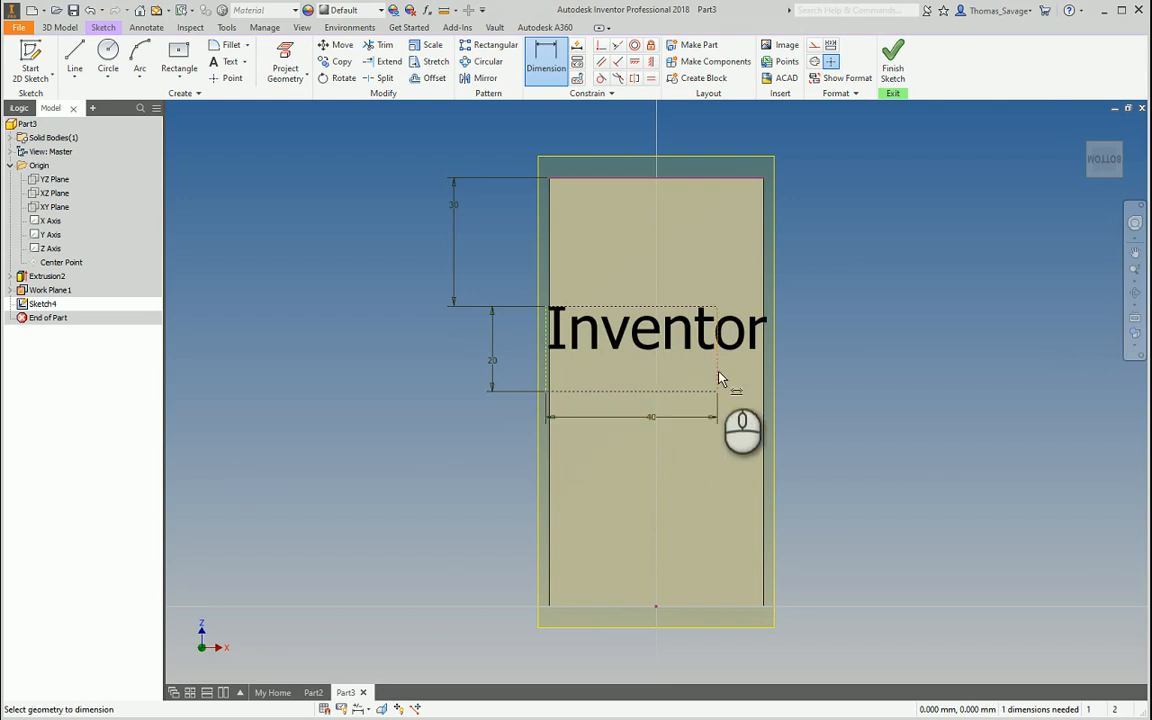
Apply a vertical constraint between the midpoints of the text box's top edge and the cylinder's top edge.
click(648, 63)
key(Escape)
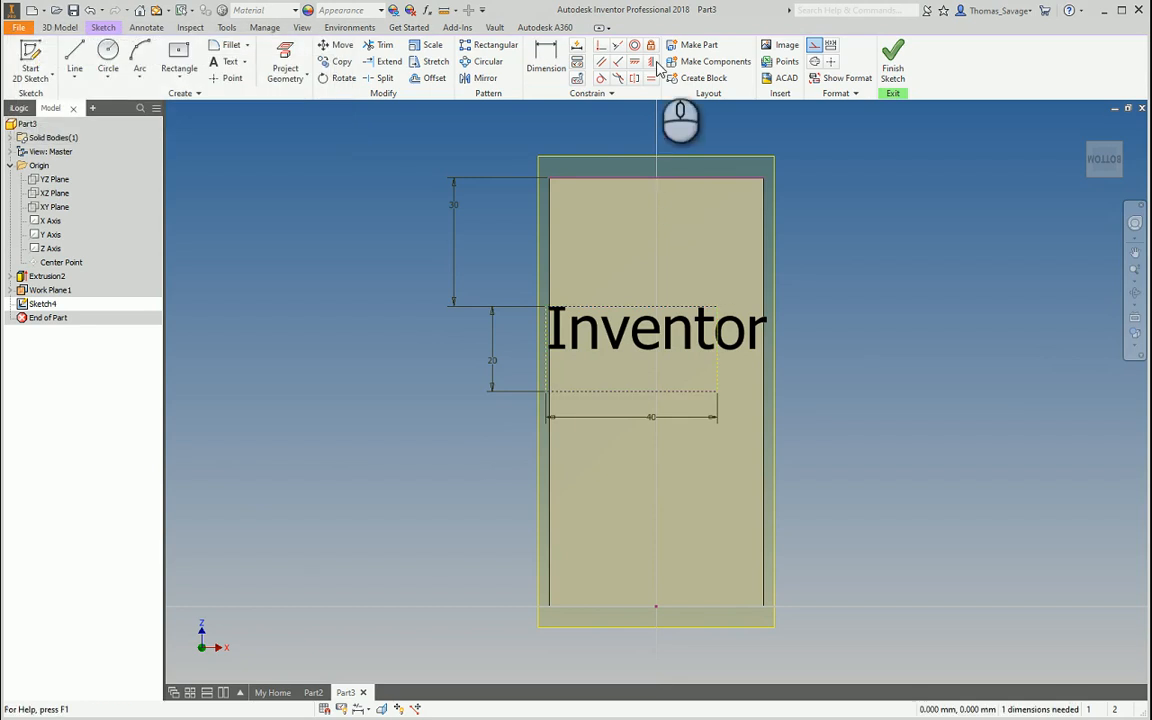
click(652, 63)
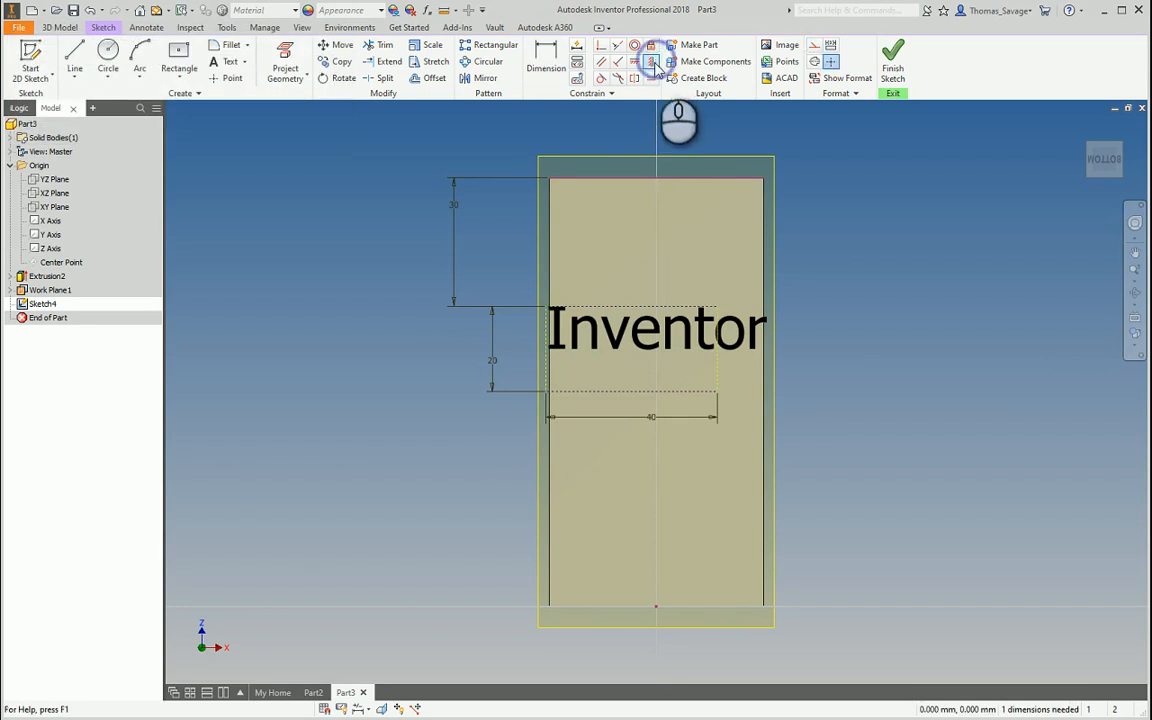
click(631, 307)
click(656, 180)
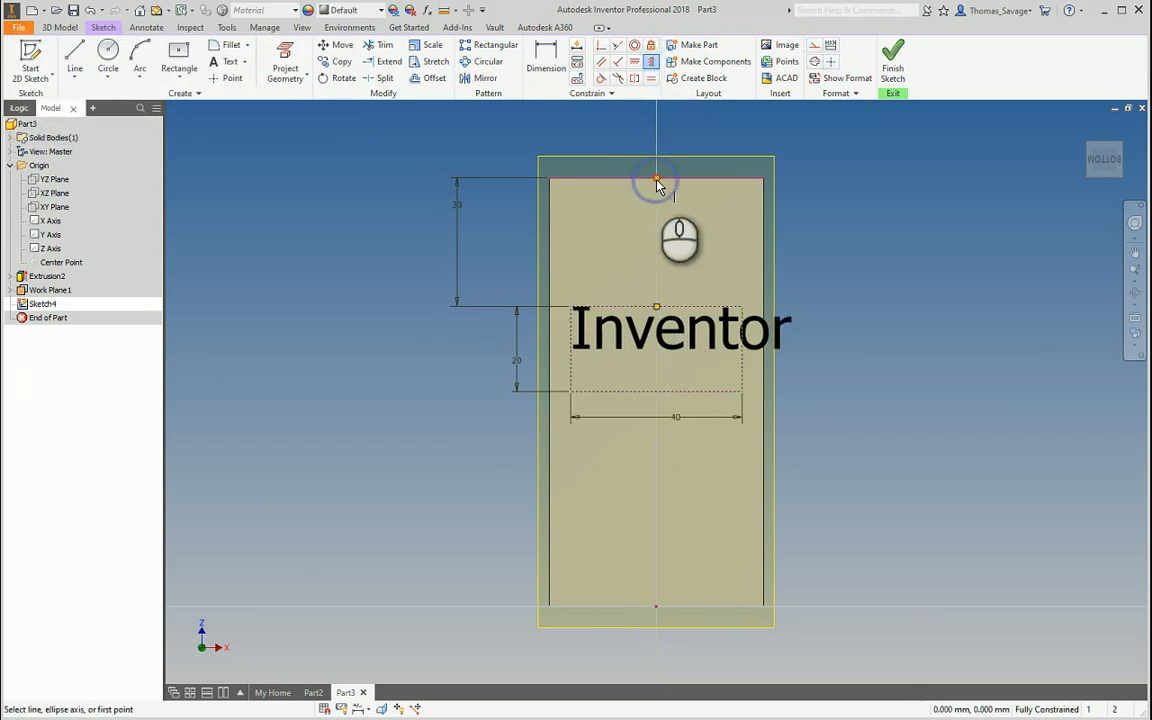
Finish the sketch and emboss the "Inventor" text 3 mm from the face, wrapped to the cylinder's curved face.
key(Escape)
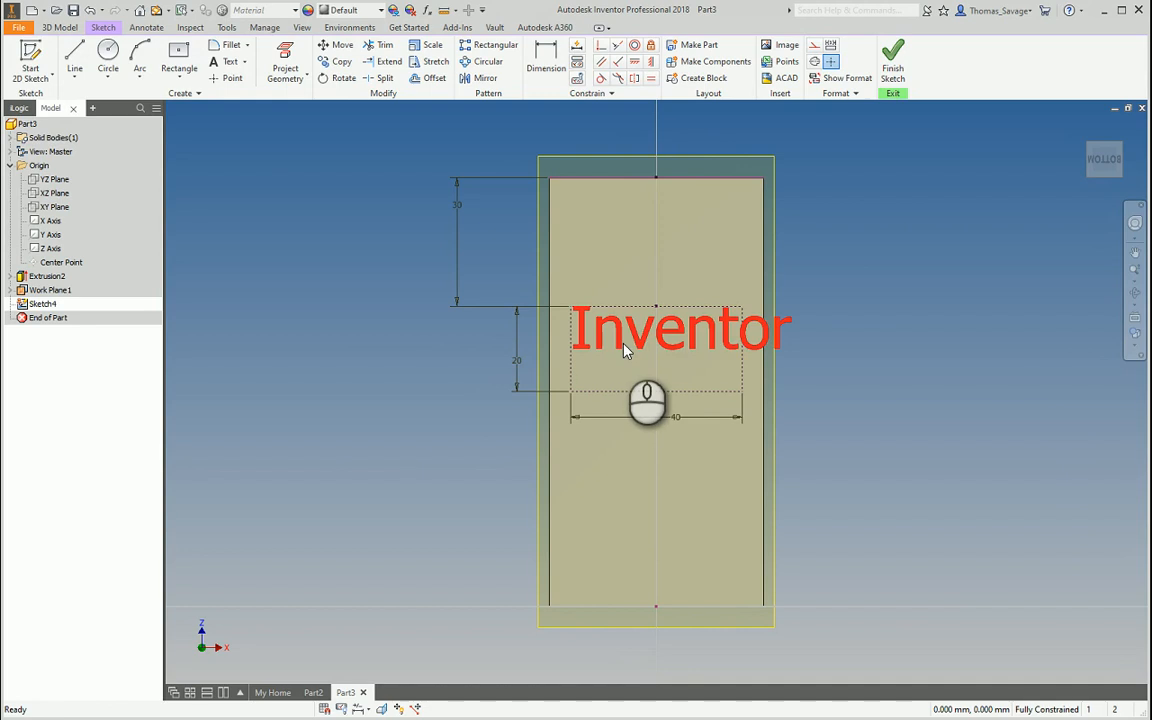
click(893, 62)
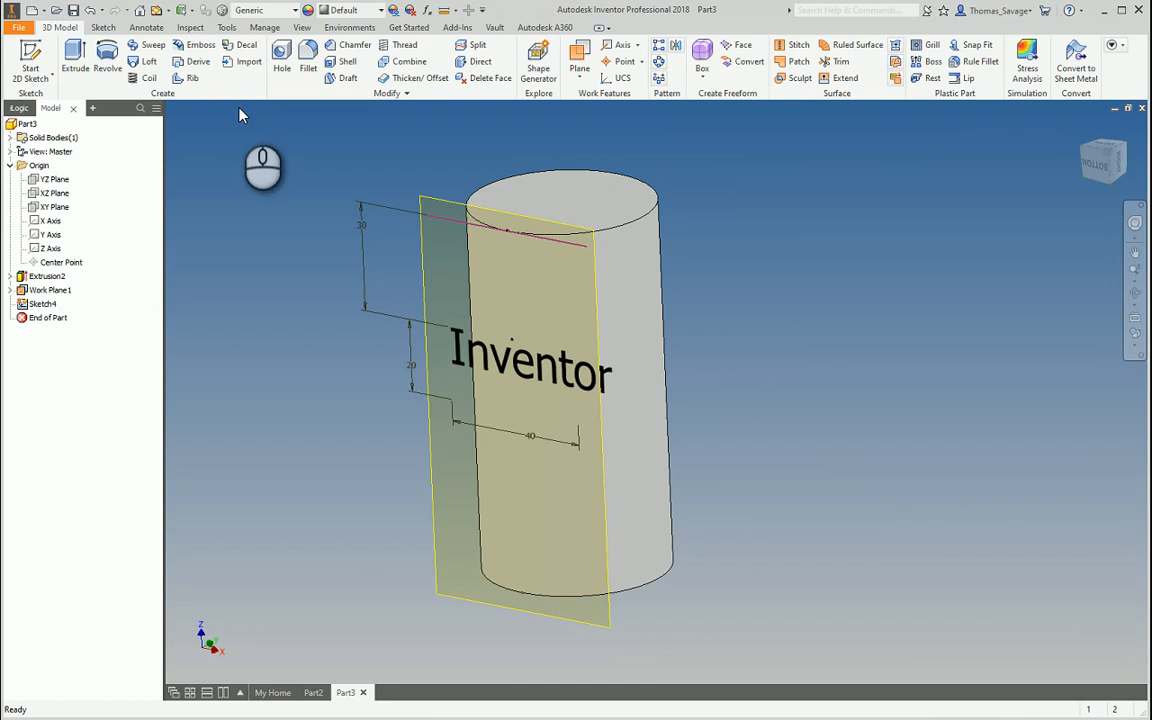
click(195, 45)
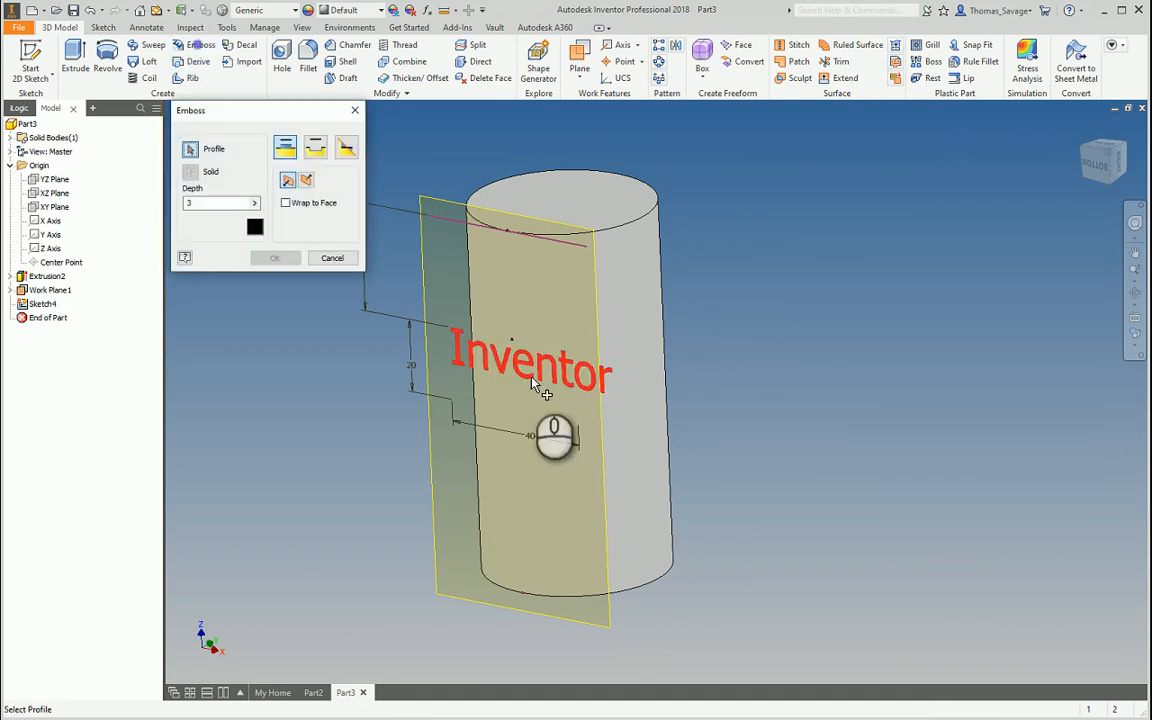
click(488, 362)
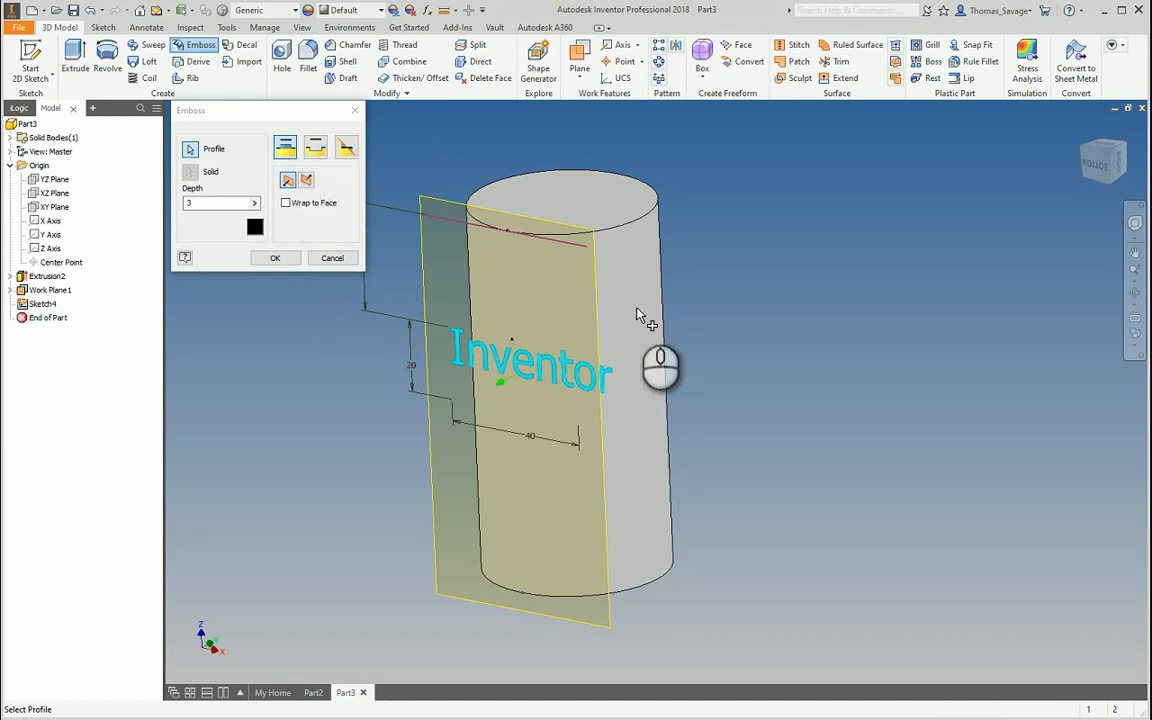
click(285, 204)
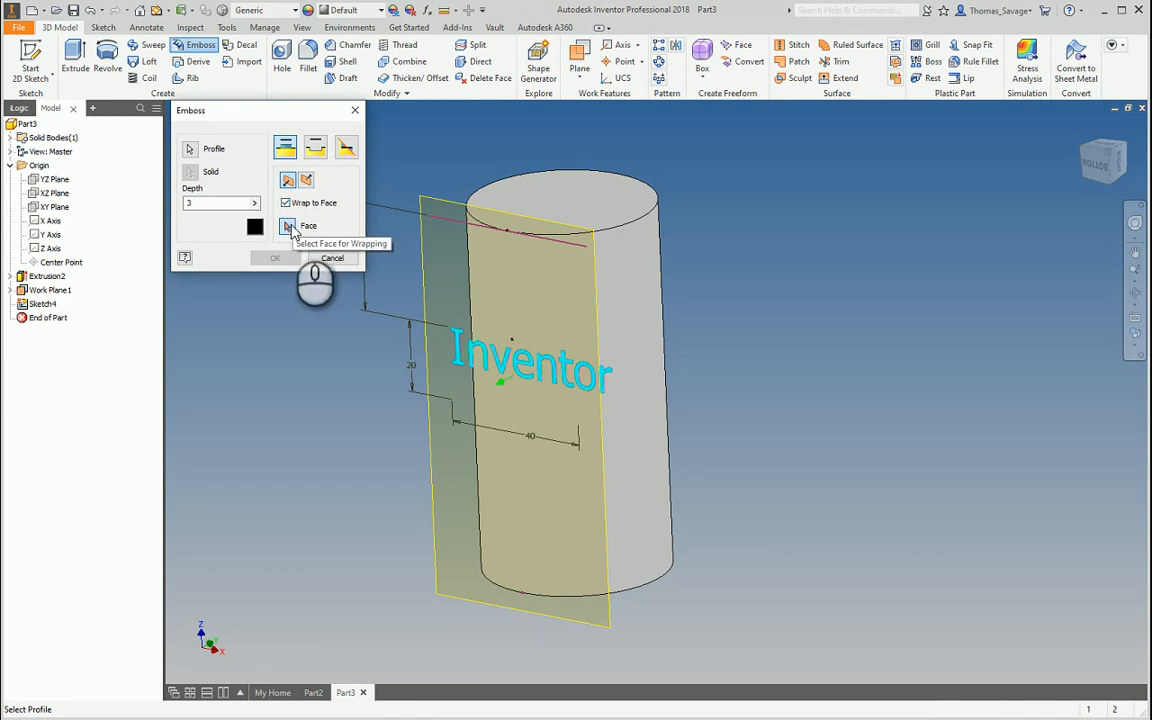
click(288, 227)
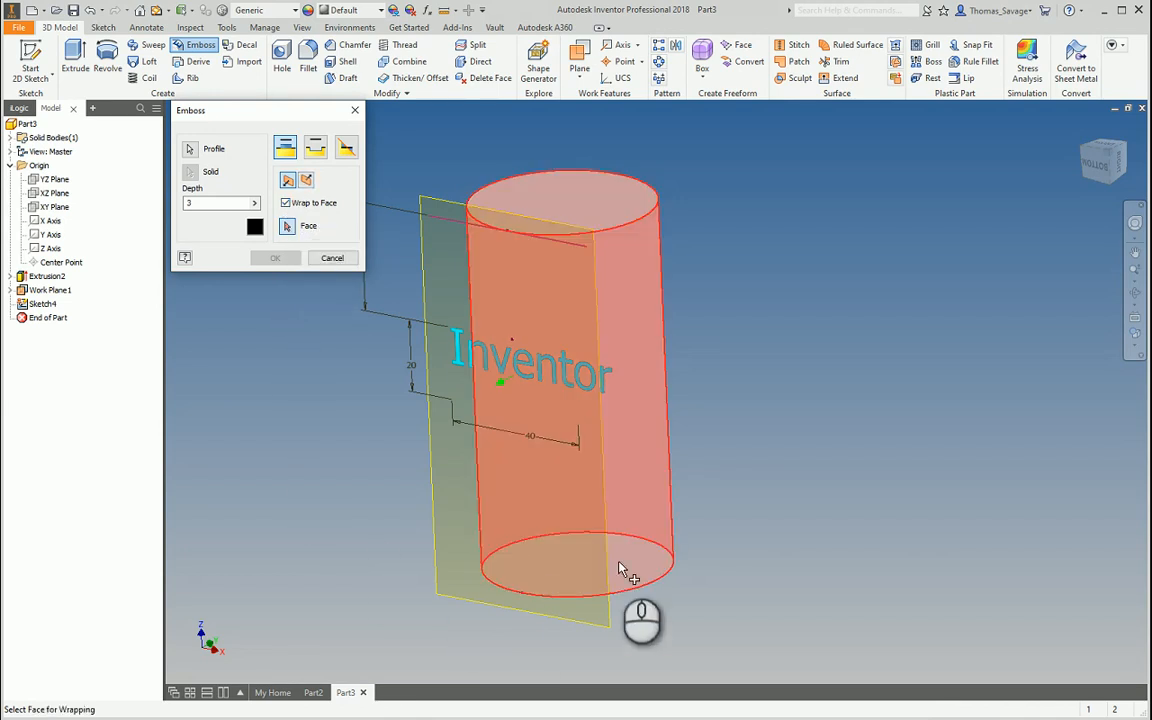
click(633, 410)
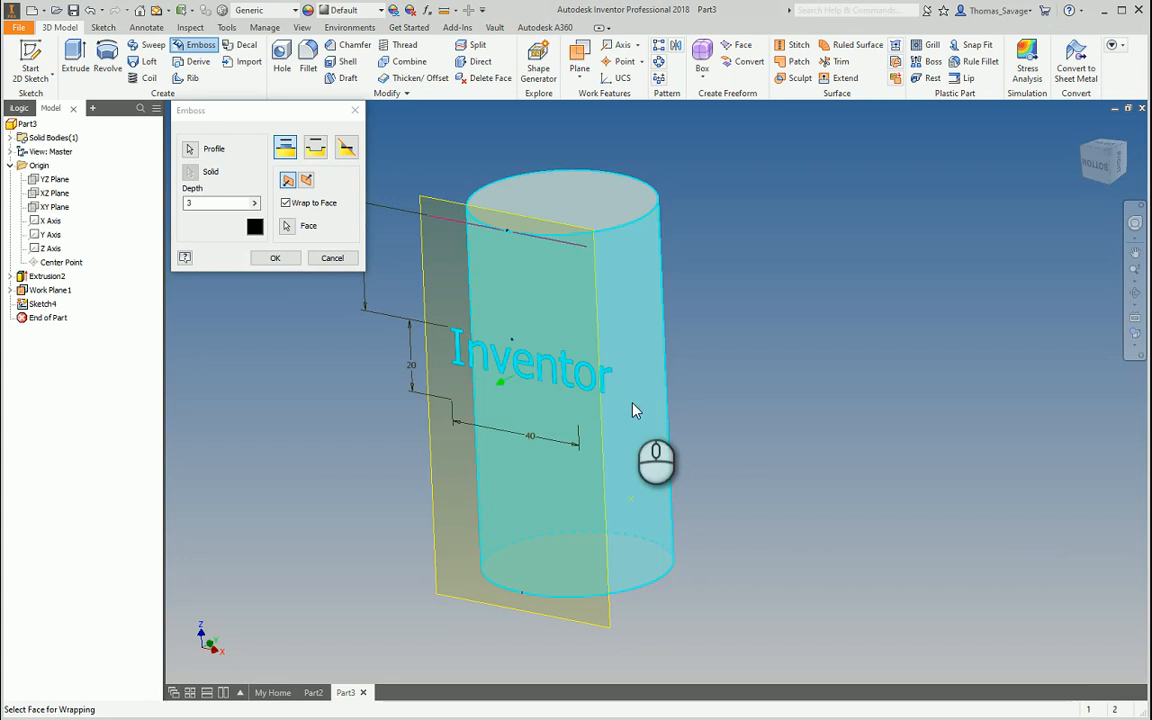
click(275, 257)
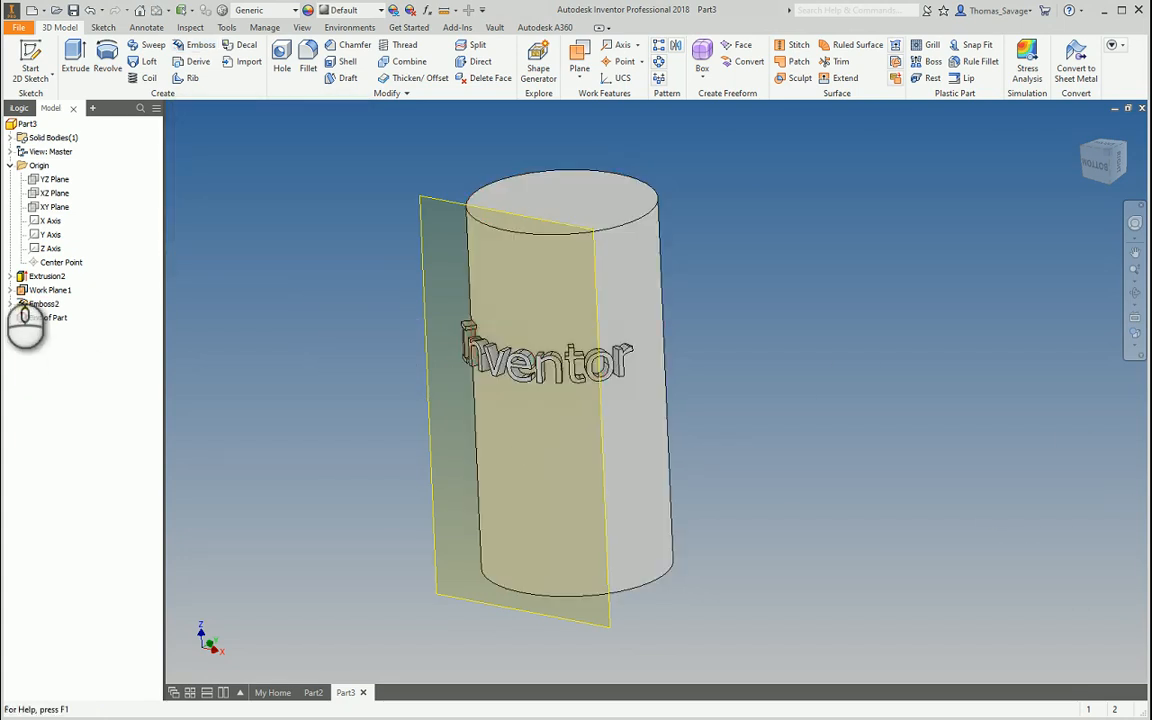
Hide the work plane tangent to the cylinder.
click(50, 290)
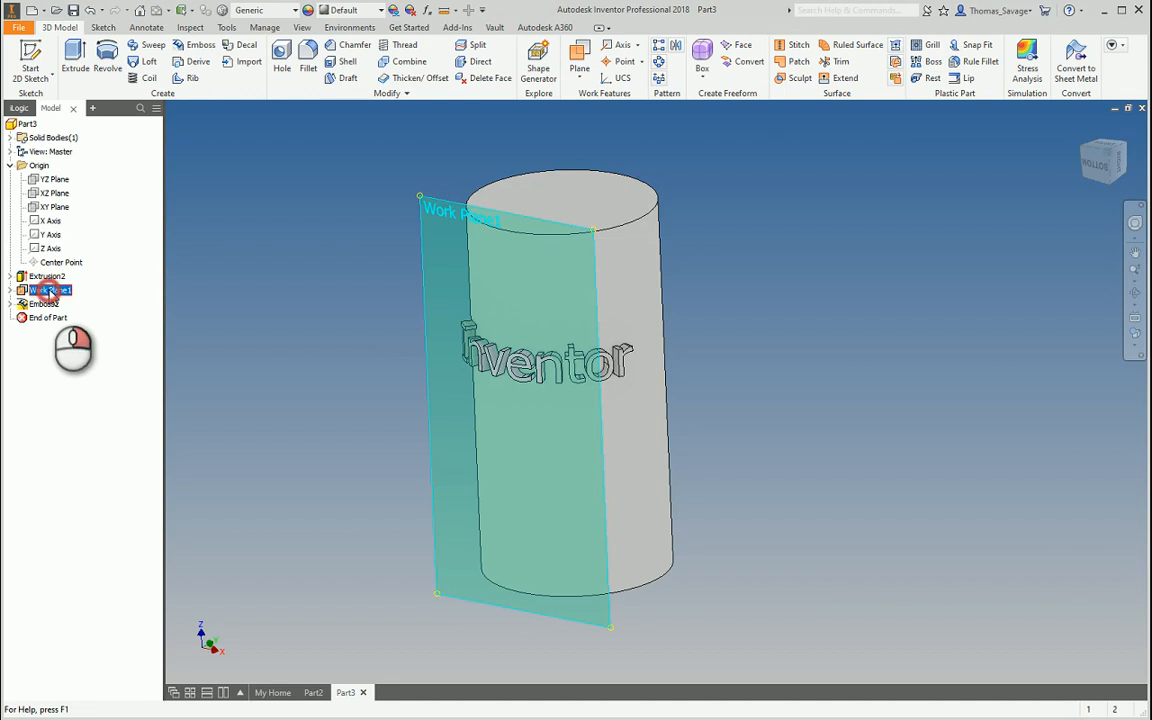
right_click(50, 291)
click(110, 411)
Change the "Inventor" emboss feature to engrave from face, with its direction reversed into the cylinder.
mouse_move(545, 414)
shift+middle_down()
mouse_move(625, 396)
mouse_move(684, 318)
mouse_move(674, 386)
mouse_move(602, 411)
mouse_move(535, 388)
mouse_move(533, 421)
shift+middle_up()
double_click(44, 303)
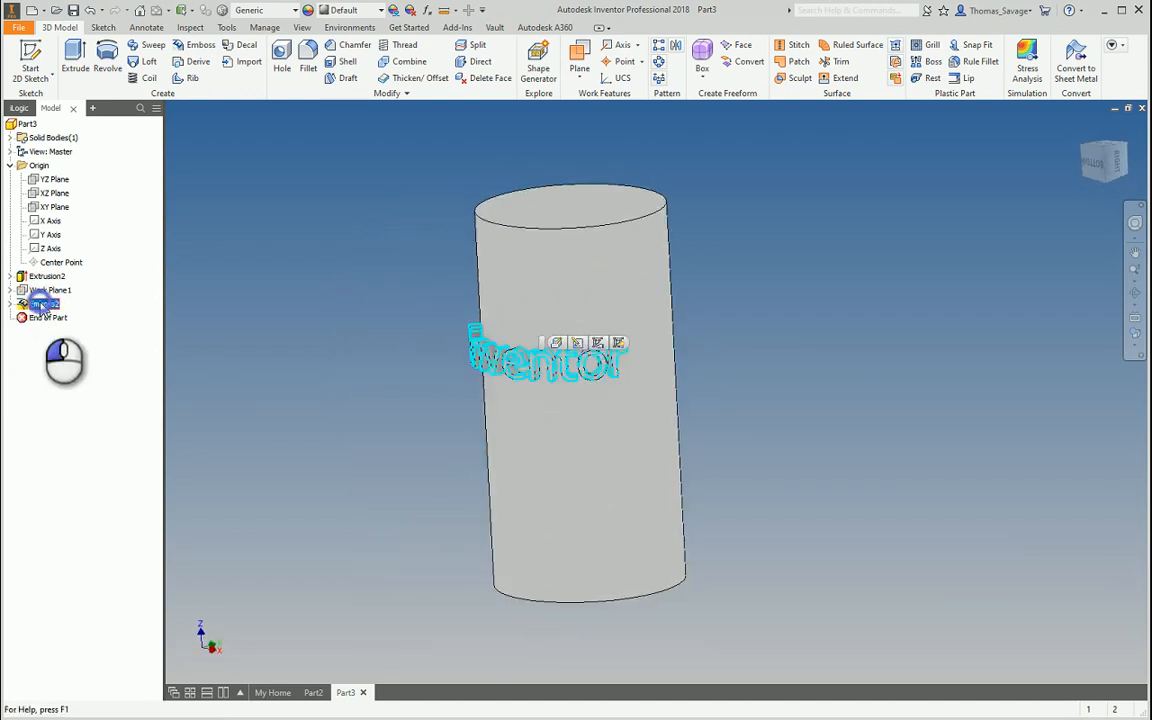
click(317, 149)
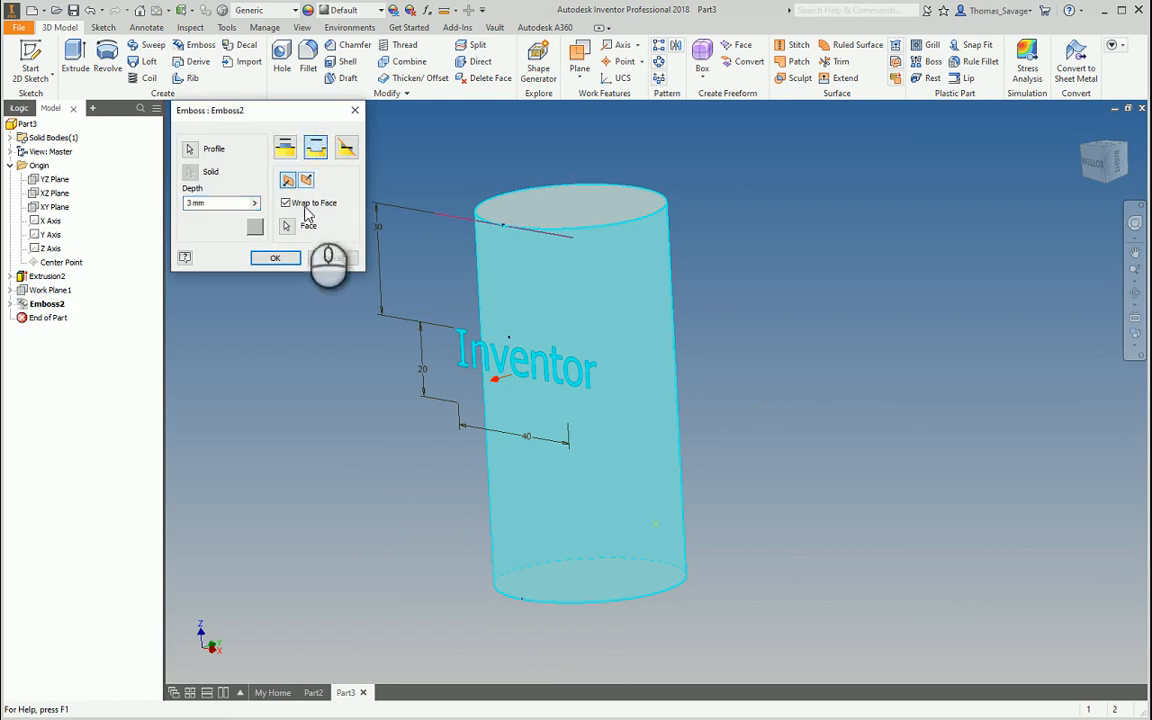
click(306, 180)
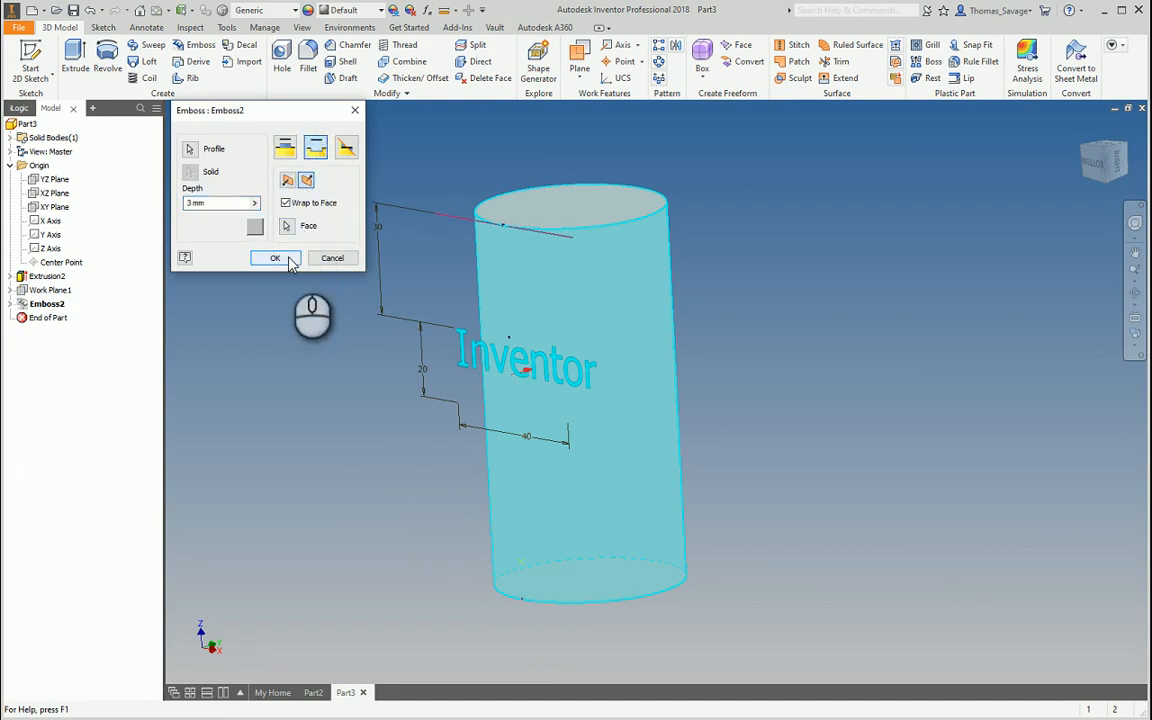
click(289, 259)
mouse_move(769, 362)
shift+middle_down()
mouse_move(815, 363)
mouse_move(800, 412)
mouse_move(823, 355)
mouse_move(873, 326)
mouse_move(808, 340)
mouse_move(780, 377)
shift+middle_up()
middle_drag(761, 299, 802, 327)
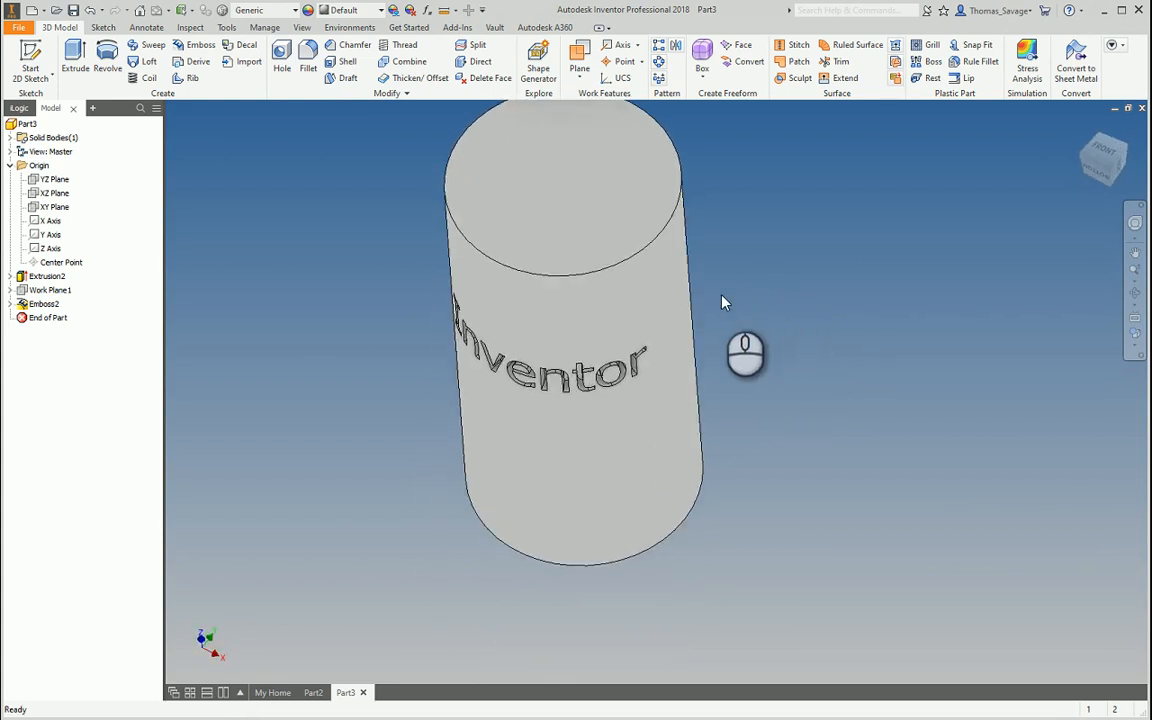
shift+middle_drag(741, 303, 774, 329)
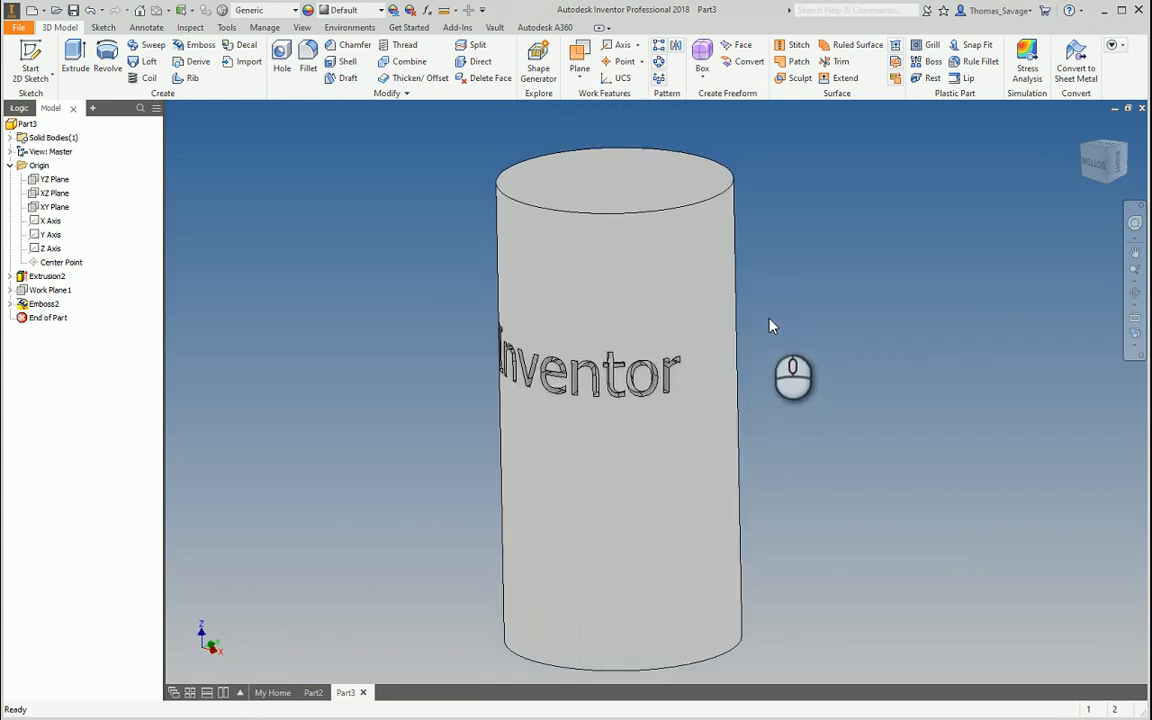